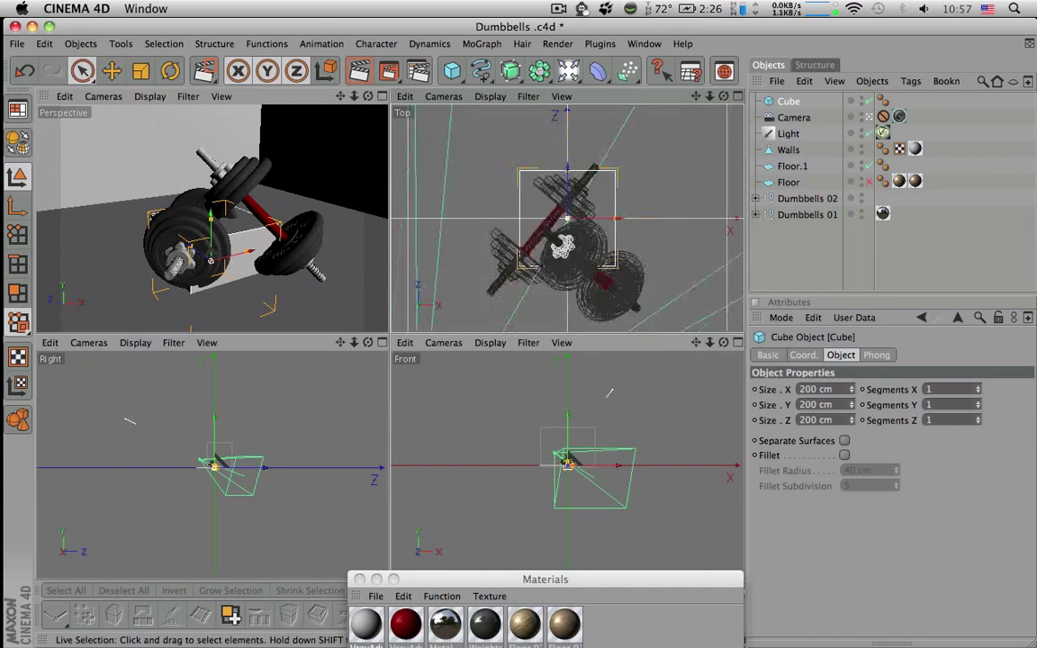
Stretch the cube to about 1433 cm along X and thin it to about 50 cm along Z
alt+middle_drag(599, 207, 585, 229)
drag(552, 211, 672, 232)
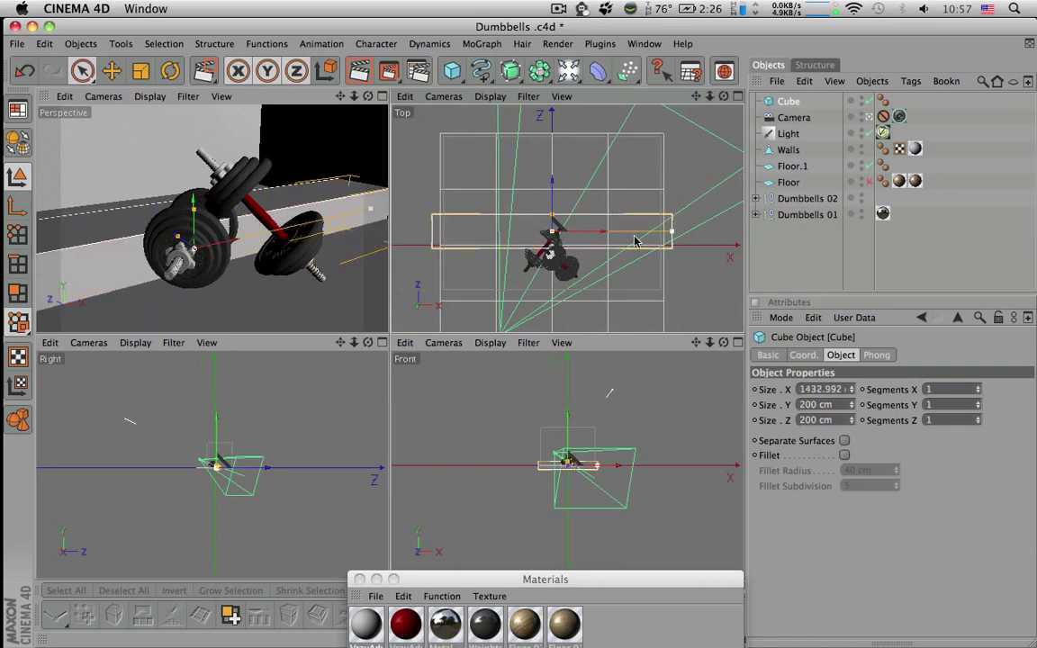
drag(552, 214, 552, 232)
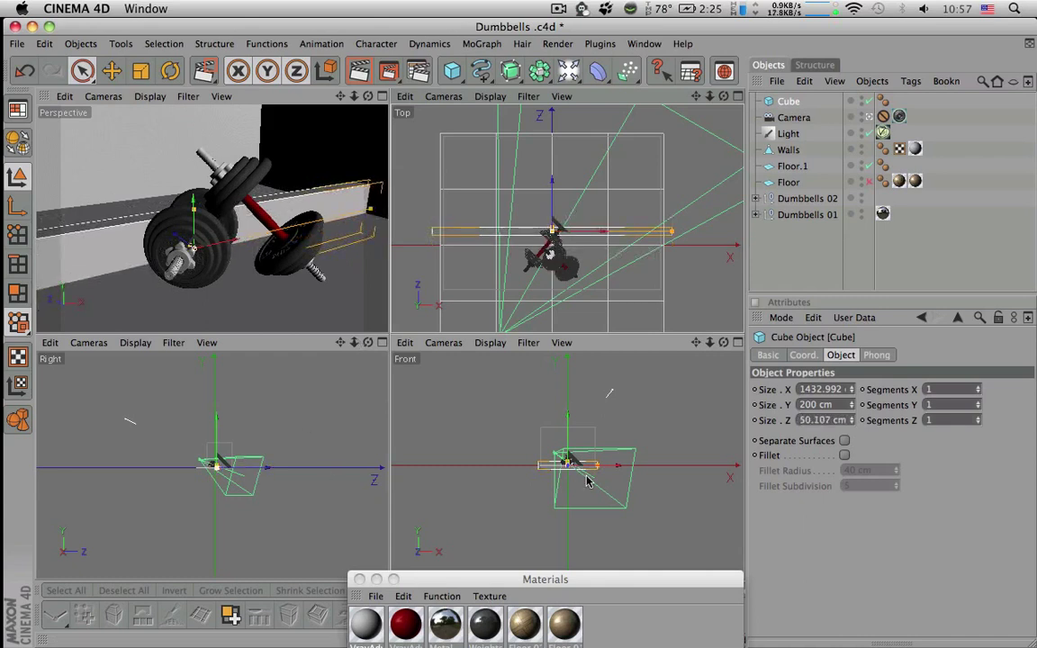
Reduce the cube's height to a low baseboard and move it back along Z to the back wall
key(o)
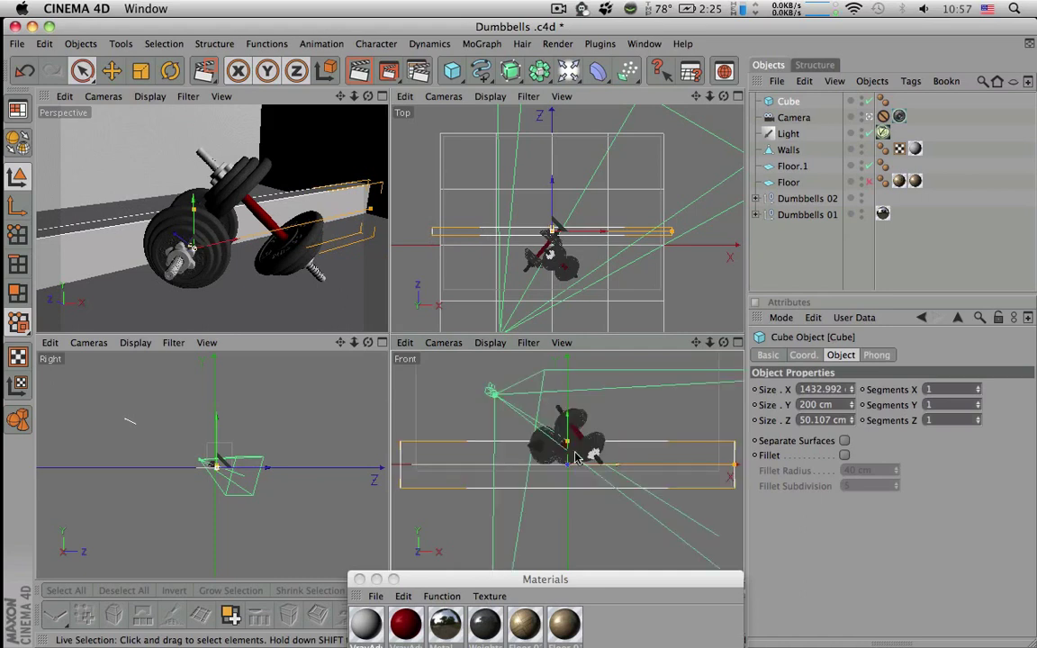
drag(567, 442, 568, 437)
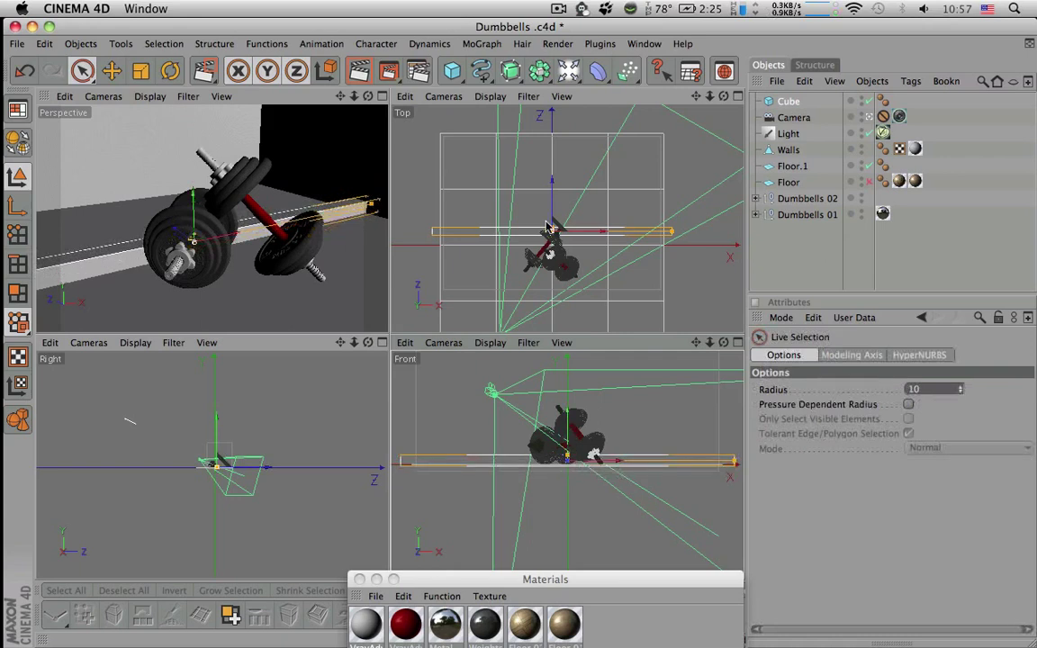
drag(551, 190, 552, 129)
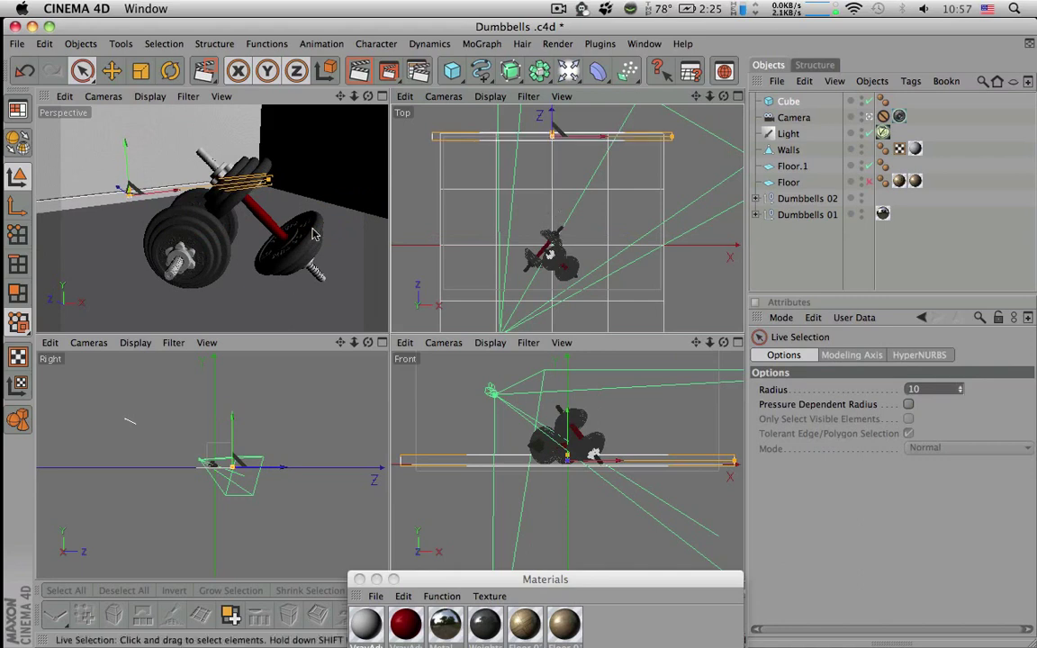
Switch the perspective view to the editor camera and maximise that view
click(110, 96)
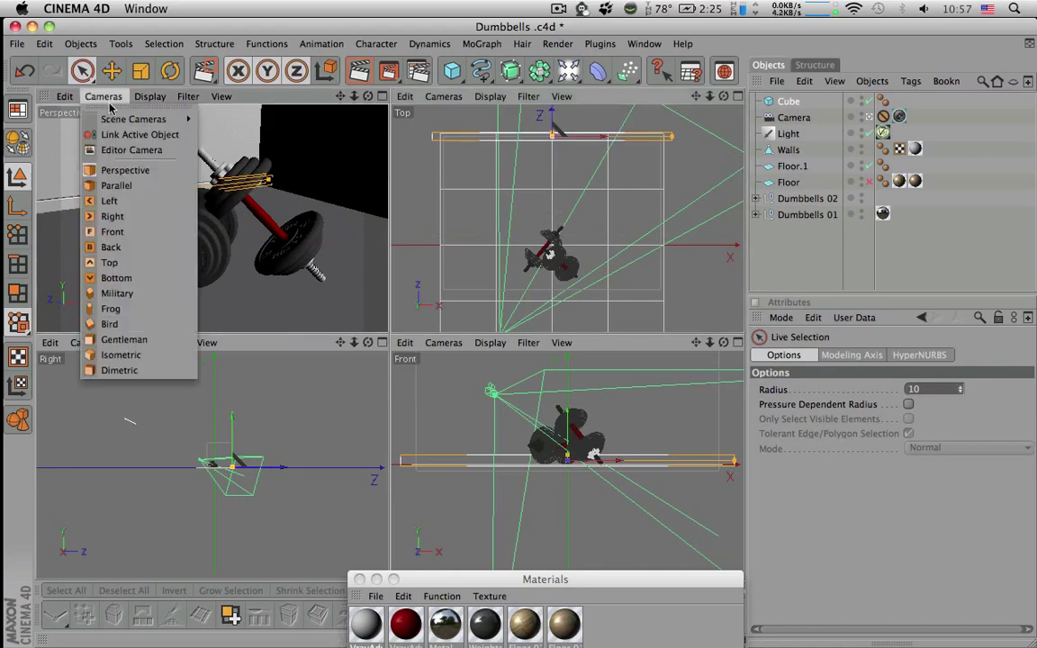
click(126, 158)
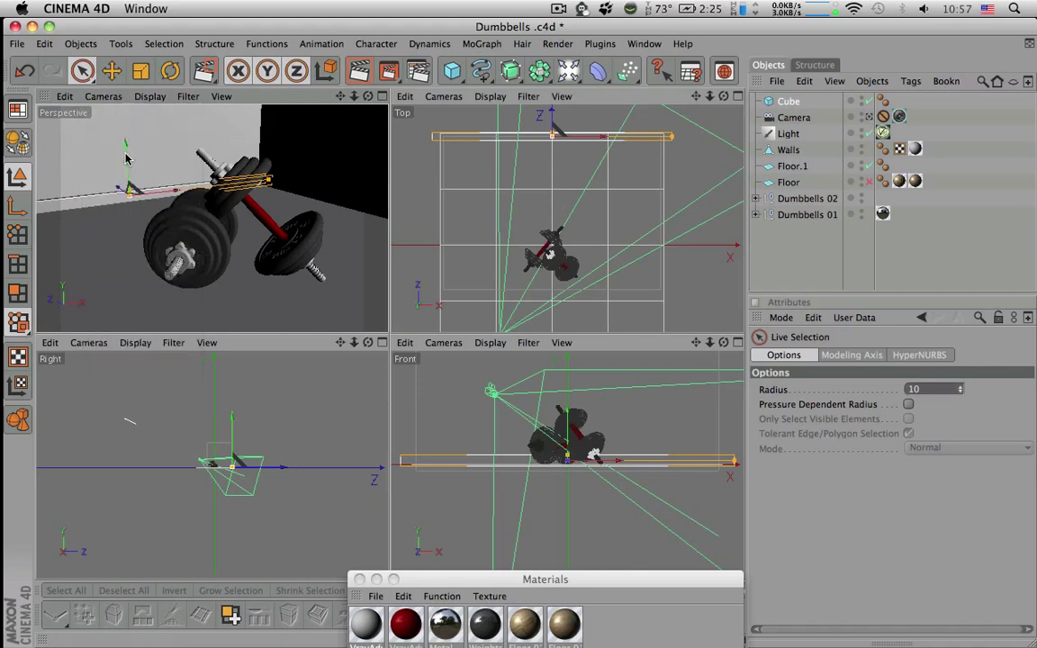
click(381, 97)
Push the baseboard further back along Z so that only a narrow ledge protrudes from the back wall
alt+drag(403, 188, 454, 243)
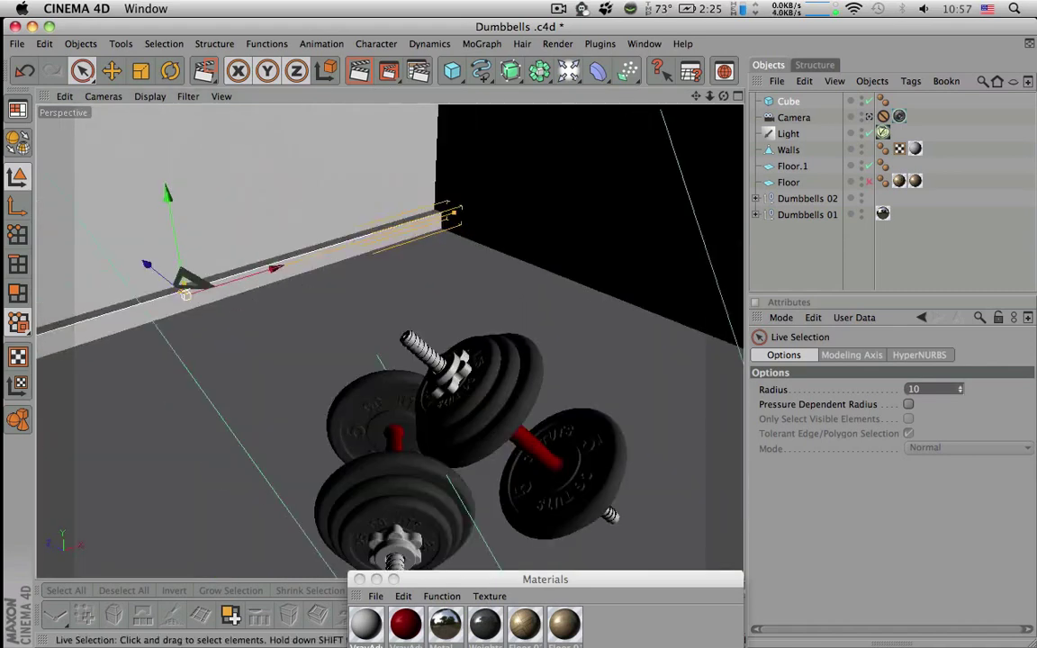
alt+middle_drag(366, 197, 493, 260)
alt+right_drag(320, 268, 459, 274)
alt+middle_drag(320, 268, 494, 311)
alt+right_drag(383, 274, 424, 275)
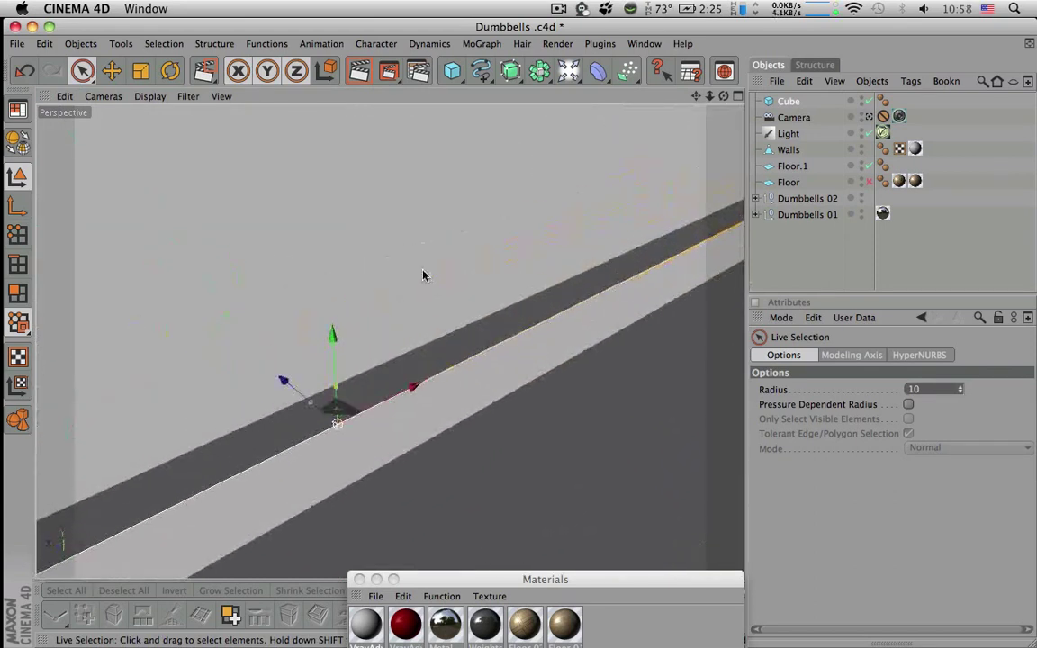
drag(312, 402, 269, 368)
alt+drag(454, 411, 486, 422)
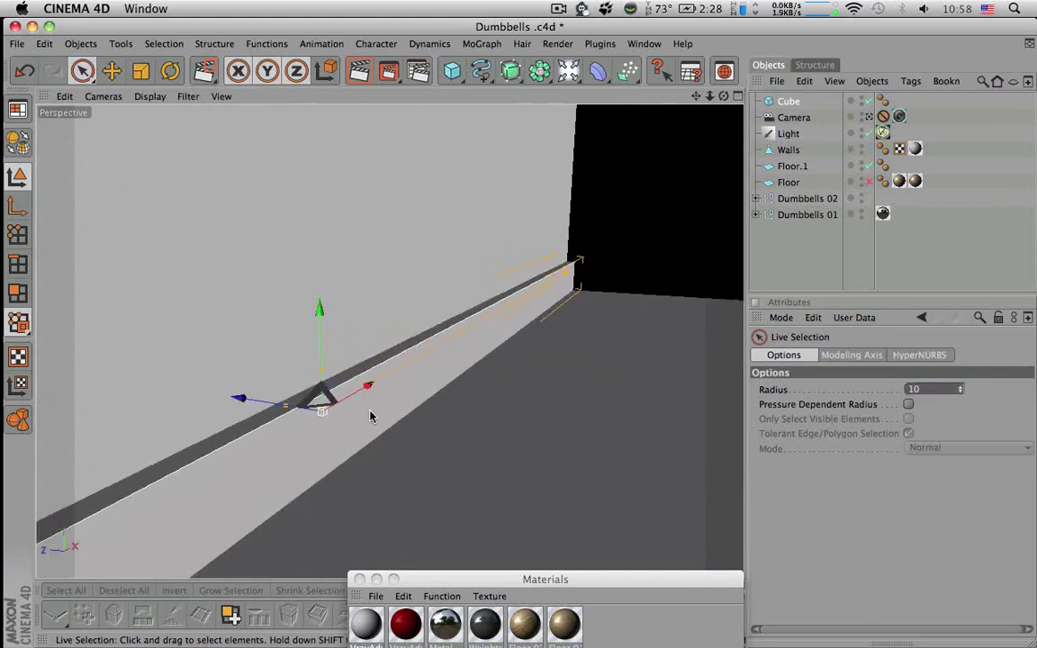
Convert the cube to an editable polygon object and select its upper front edge
key(c)
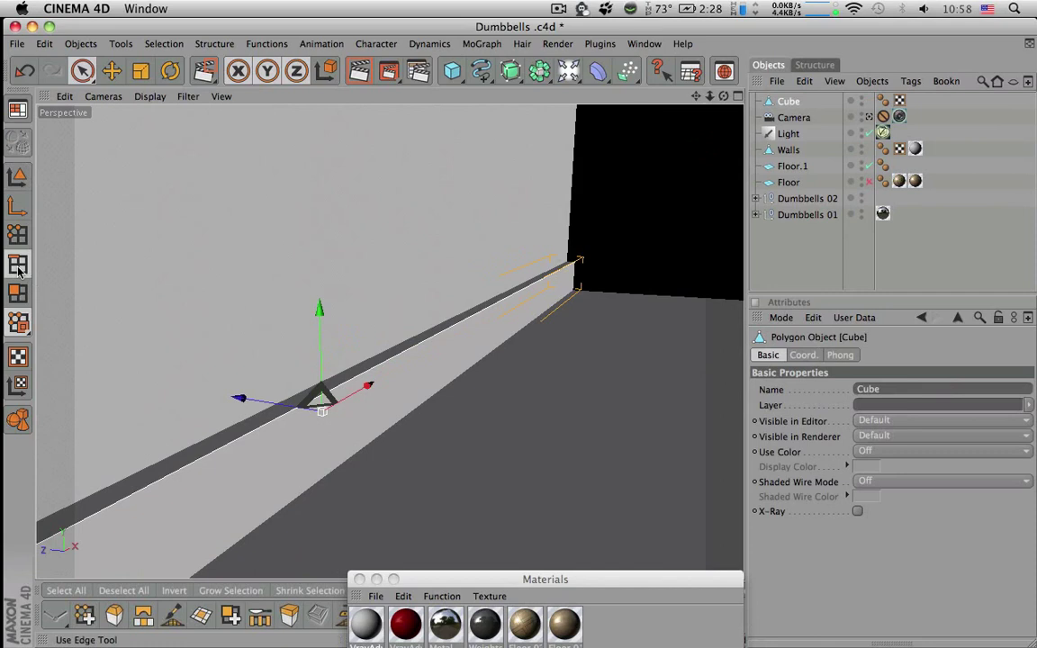
click(256, 433)
alt+drag(256, 433, 196, 468)
mouse_move(360, 373)
alt+mouse_down()
mouse_move(274, 369)
mouse_move(373, 373)
alt+mouse_up()
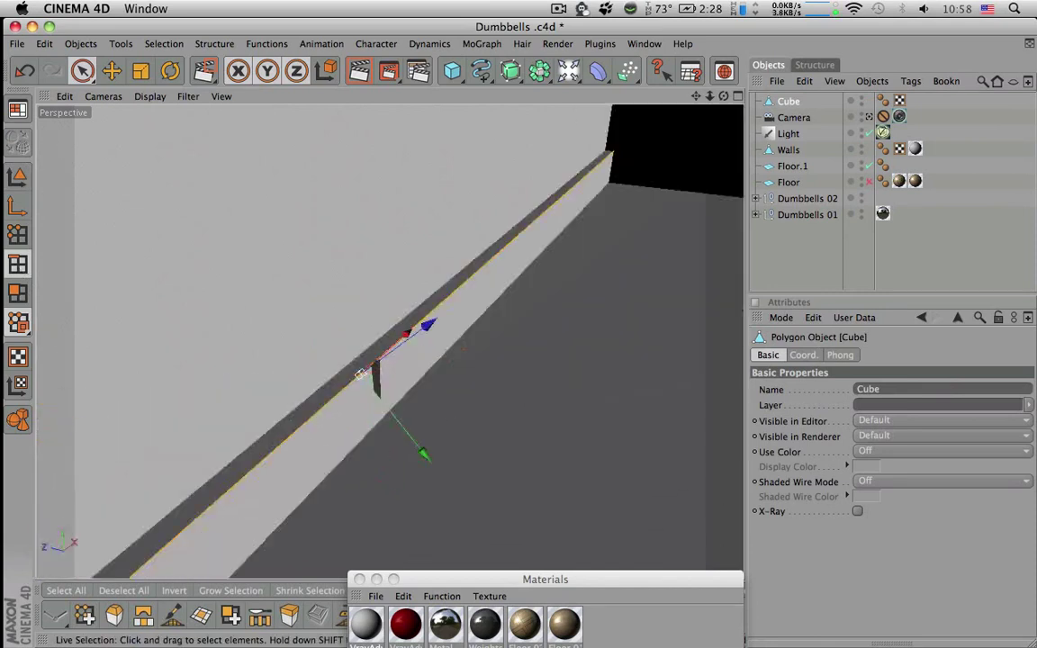
Bevel the baseboard's selected upper front edge with an inner offset of about -2.3 cm
drag(406, 579, 653, 575)
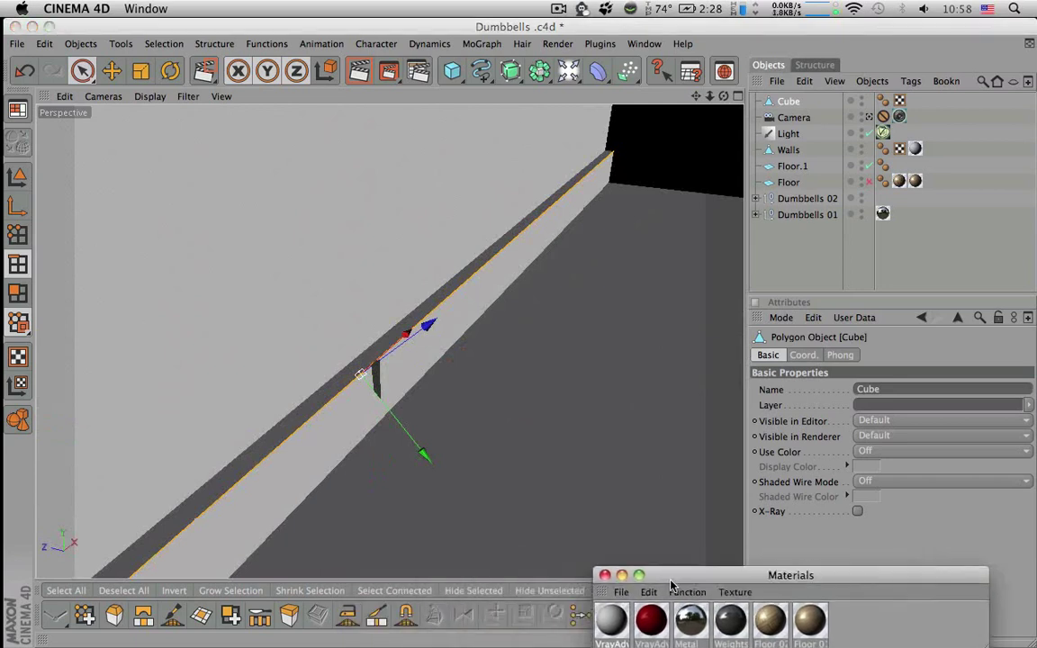
click(111, 613)
drag(325, 411, 304, 381)
mouse_move(448, 416)
alt+right_down()
mouse_move(468, 416)
mouse_move(433, 416)
mouse_move(448, 416)
alt+right_up()
scroll(439, 416, down, 1)
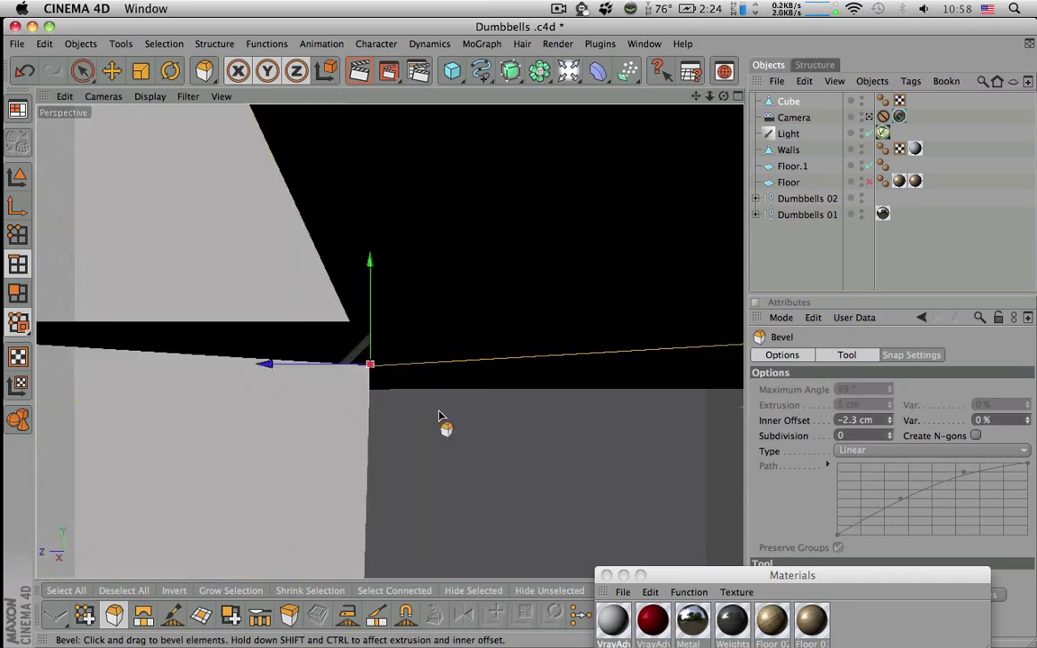
scroll(439, 416, up, 3)
key(space)
alt+drag(451, 361, 395, 394)
alt+right_drag(451, 361, 425, 374)
alt+drag(446, 373, 48, 188)
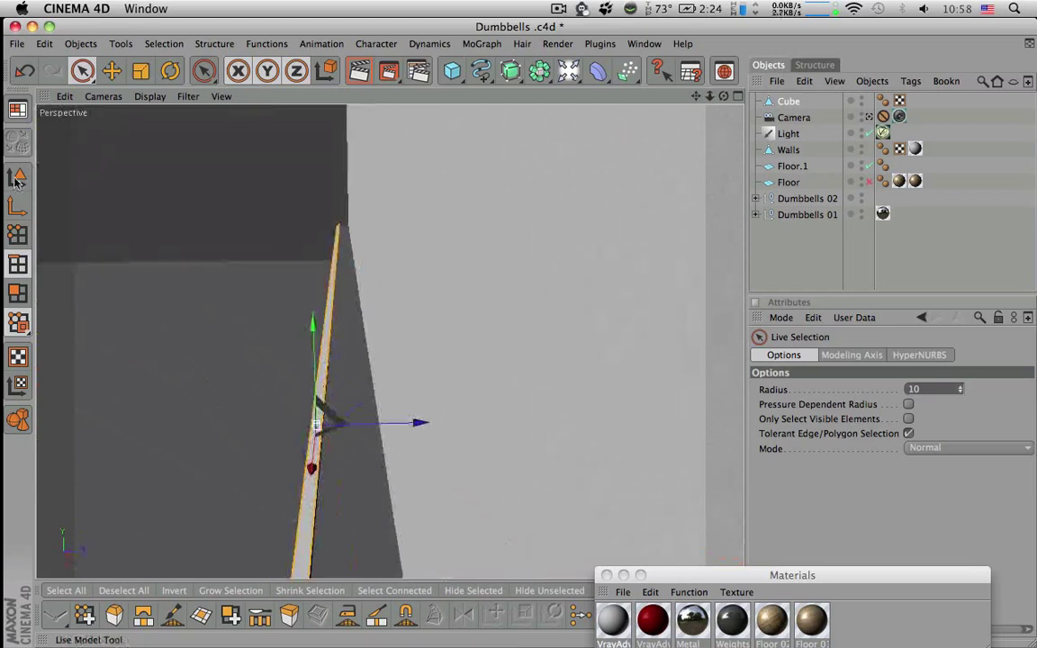
Return to model mode and push the bevelled baseboard along Z deeper into the back wall
click(17, 177)
drag(481, 534, 485, 415)
alt+drag(417, 416, 567, 493)
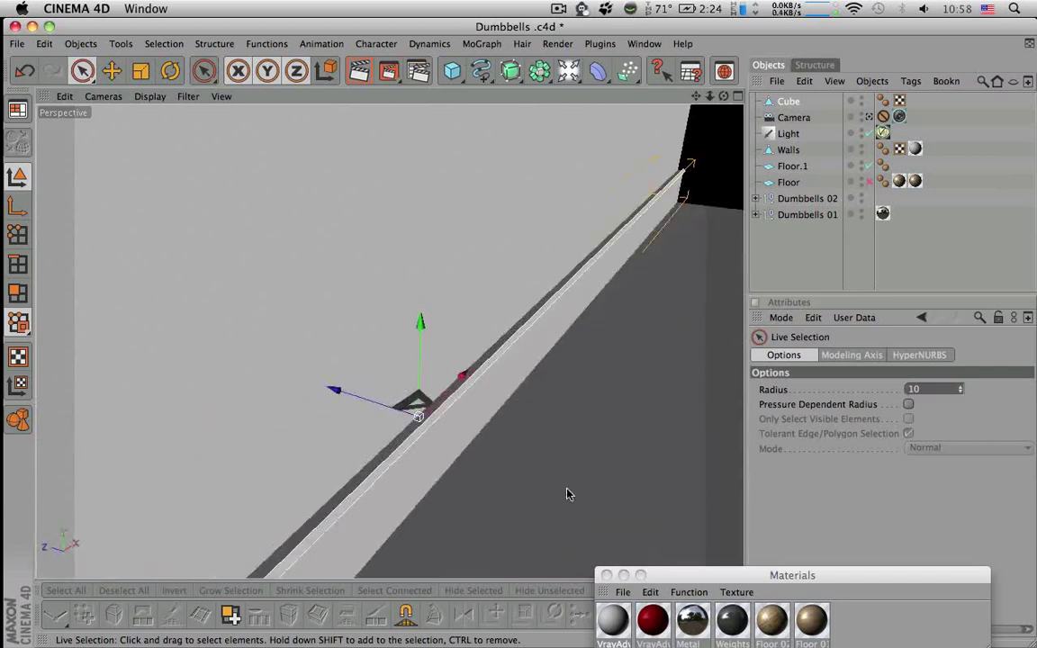
drag(390, 409, 359, 399)
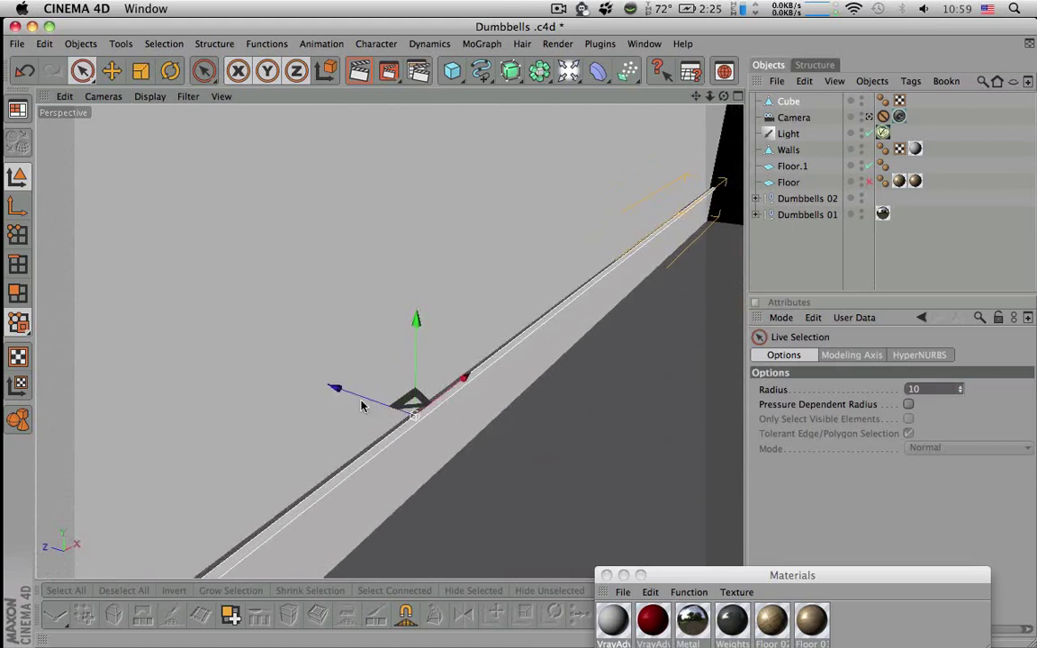
alt+drag(505, 398, 506, 404)
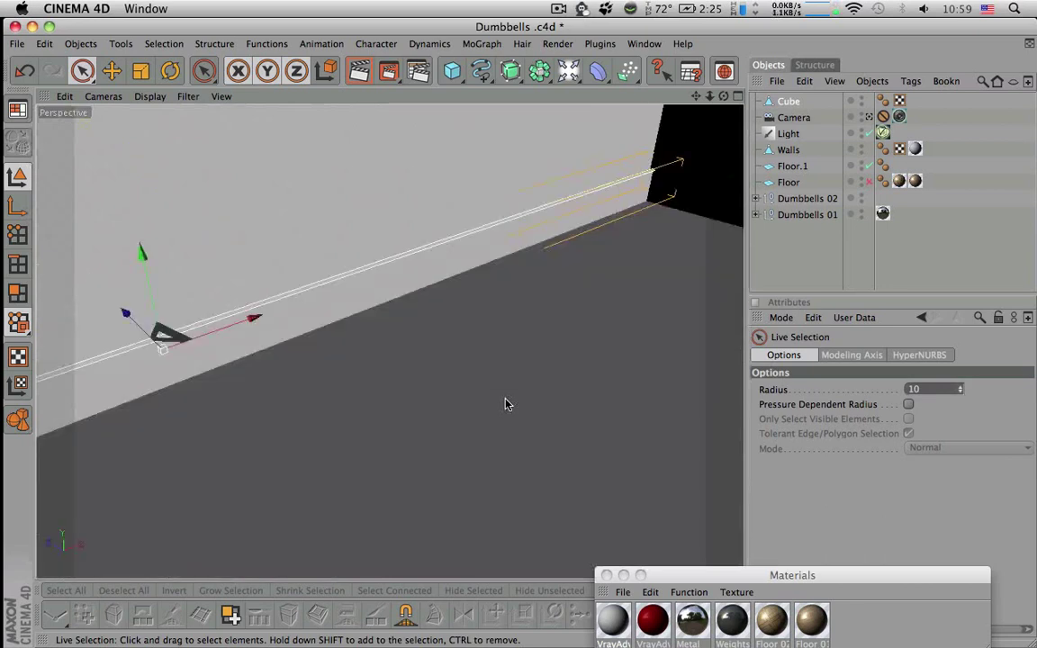
Look through the scene camera and render a test region around the baseboard on the back wall
key(super+shift+z)
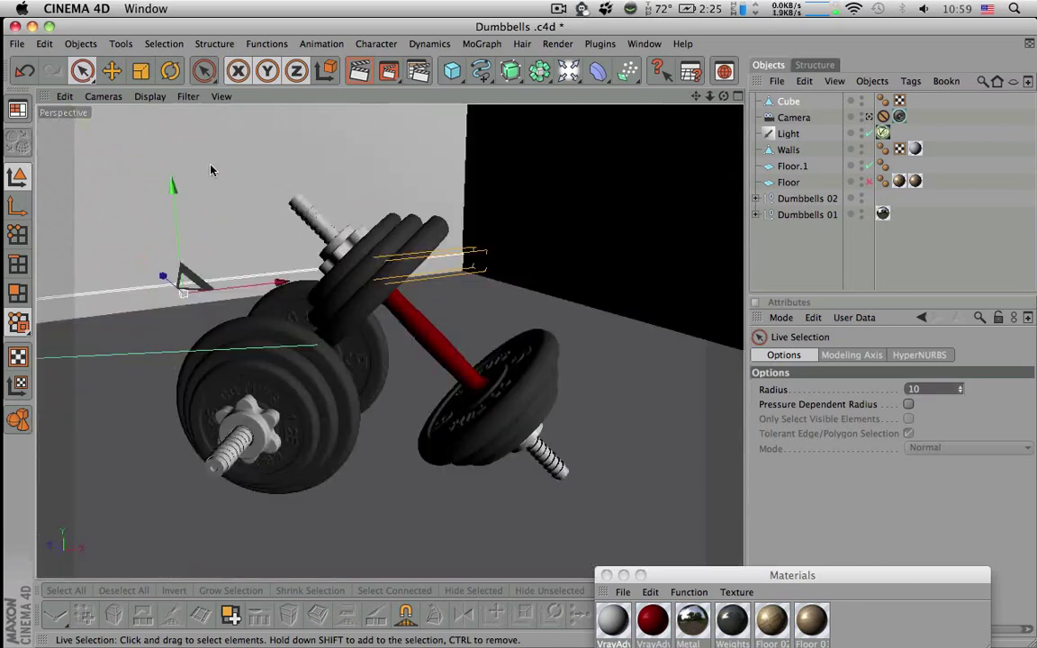
click(103, 97)
mouse_move(149, 97)
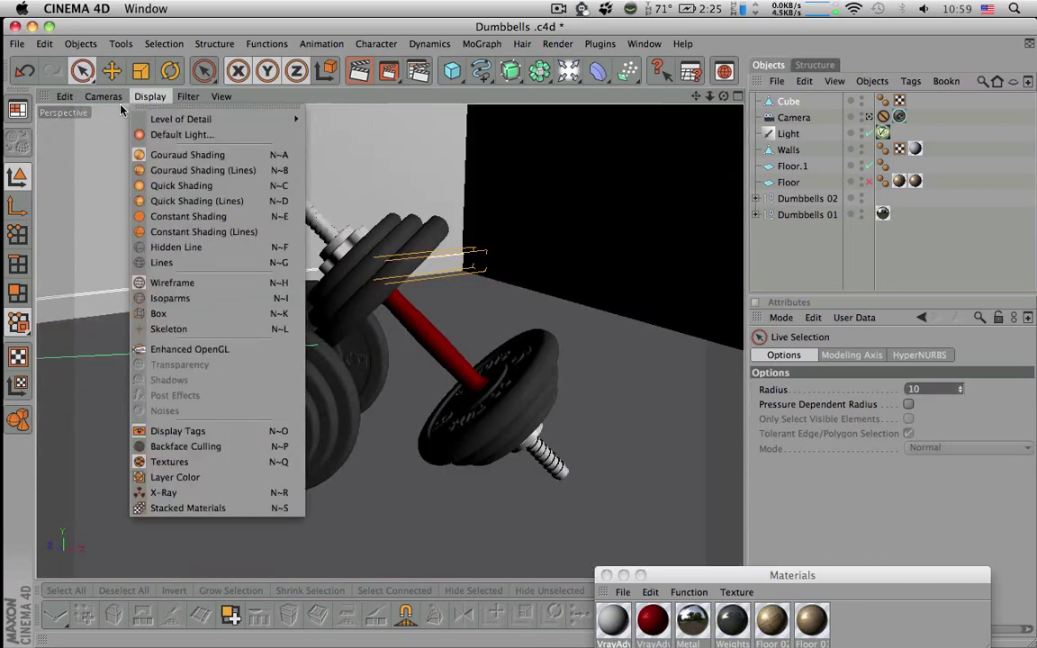
click(234, 118)
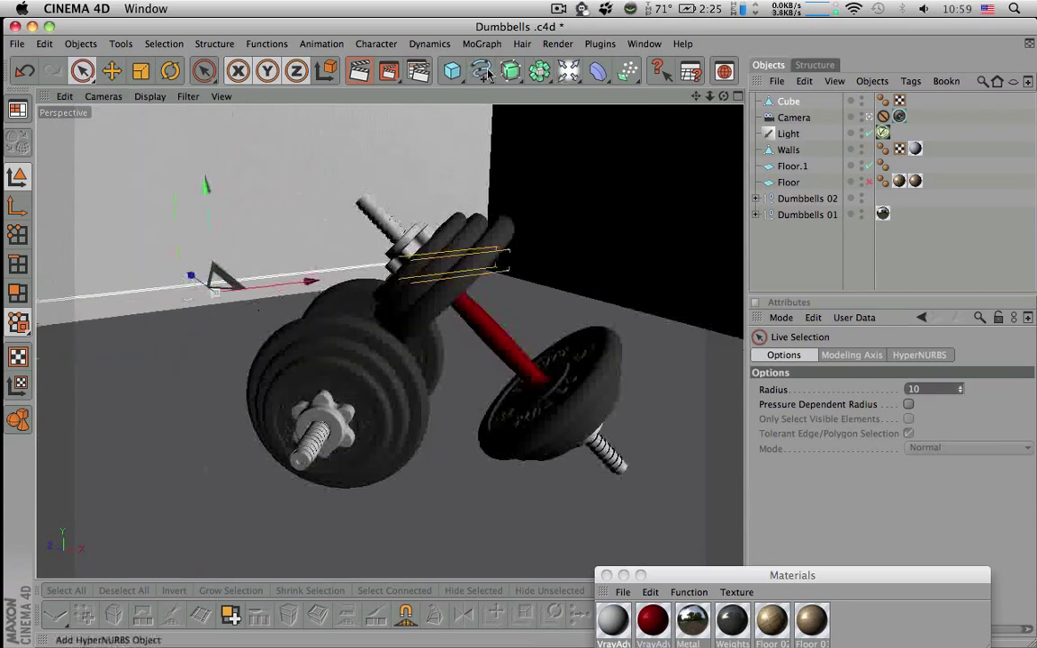
click(418, 72)
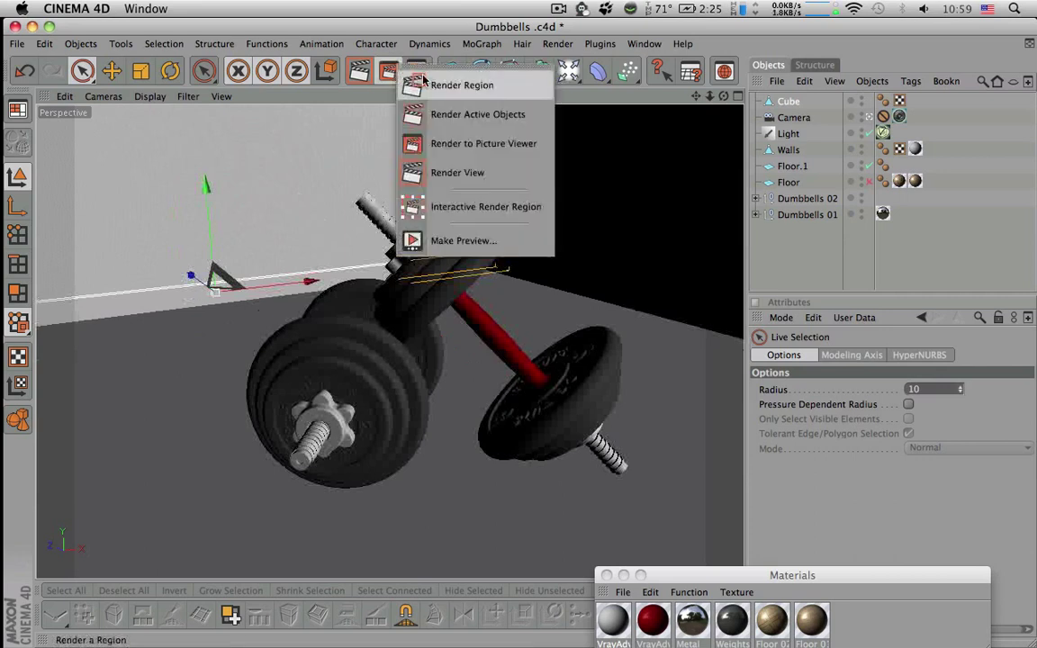
click(461, 85)
drag(100, 246, 277, 329)
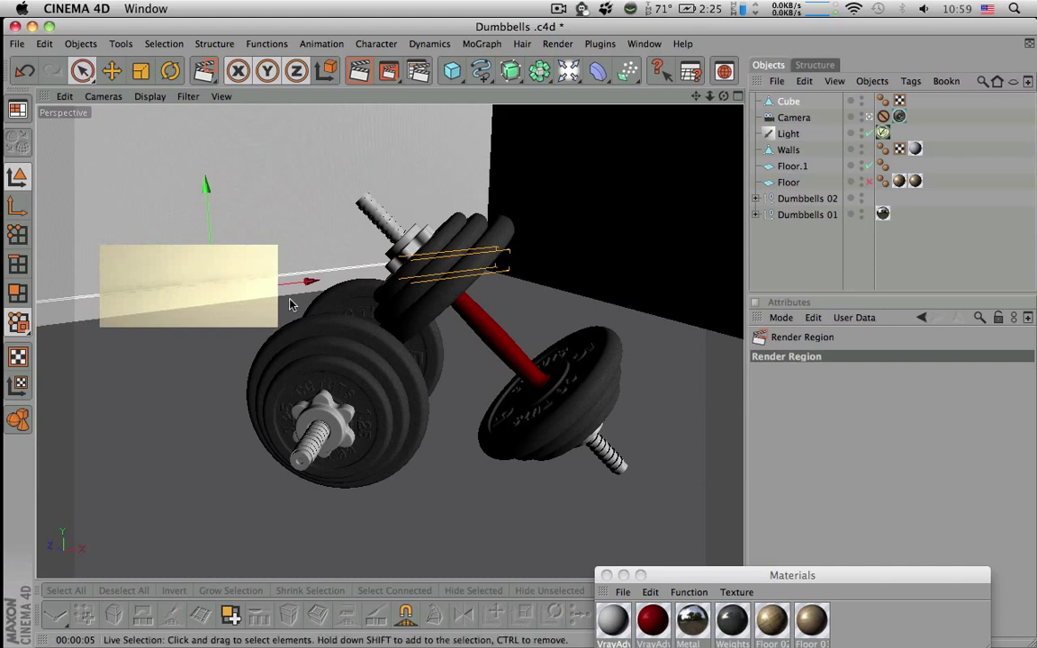
Leave the scene camera and examine the selected baseboard's bevel and its fit along the back wall
click(788, 101)
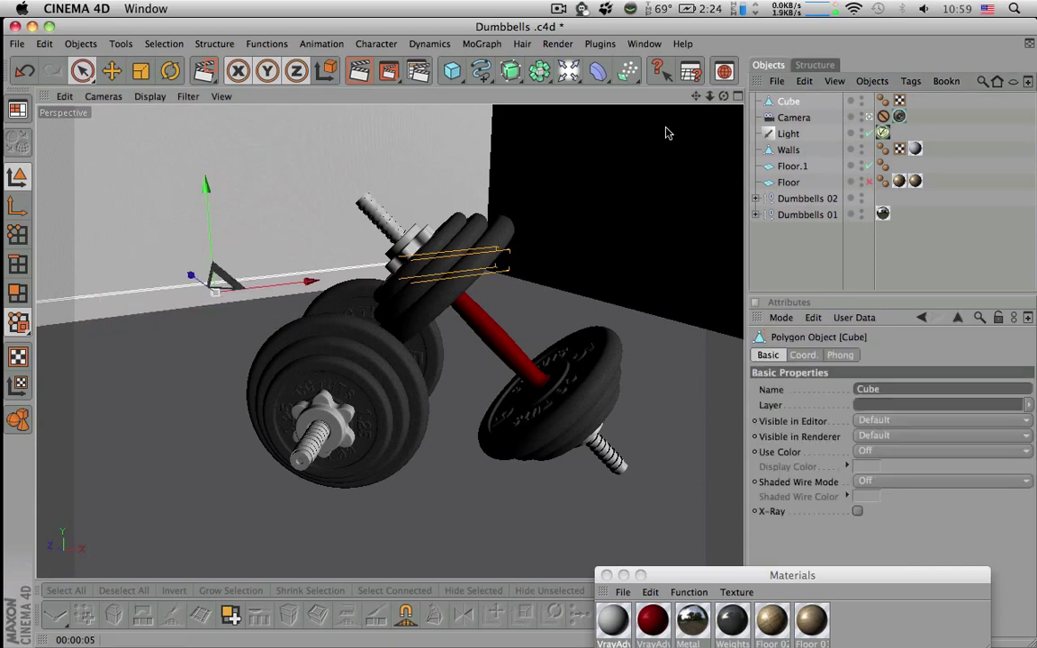
click(868, 118)
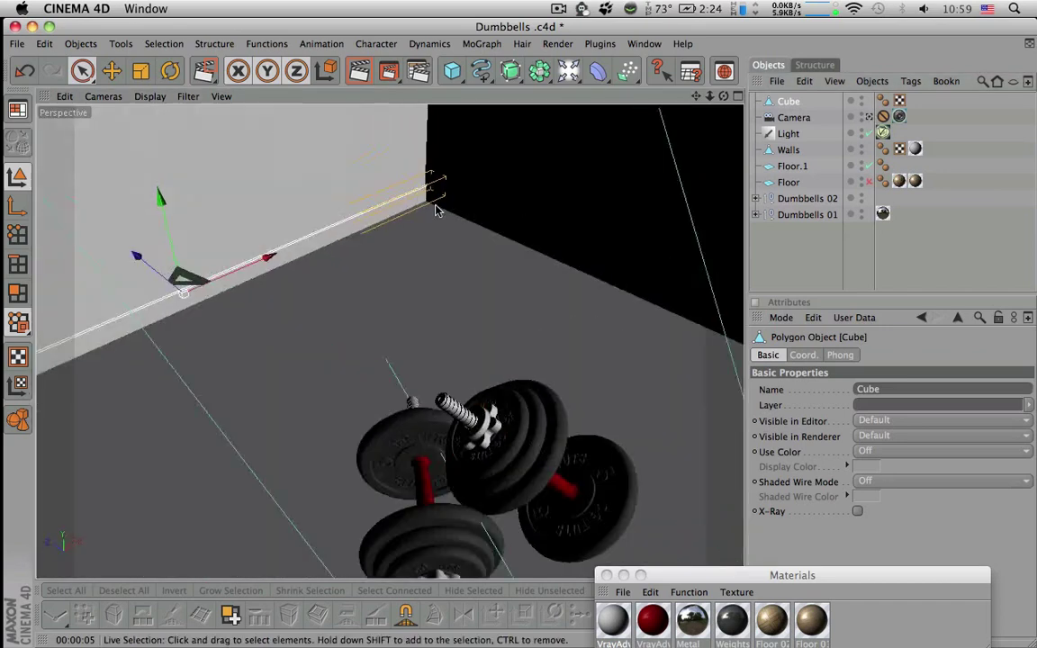
alt+right_drag(438, 211, 594, 213)
alt+middle_drag(595, 213, 711, 261)
alt+middle_drag(337, 257, 435, 276)
alt+right_drag(435, 275, 522, 275)
alt+middle_drag(521, 275, 612, 329)
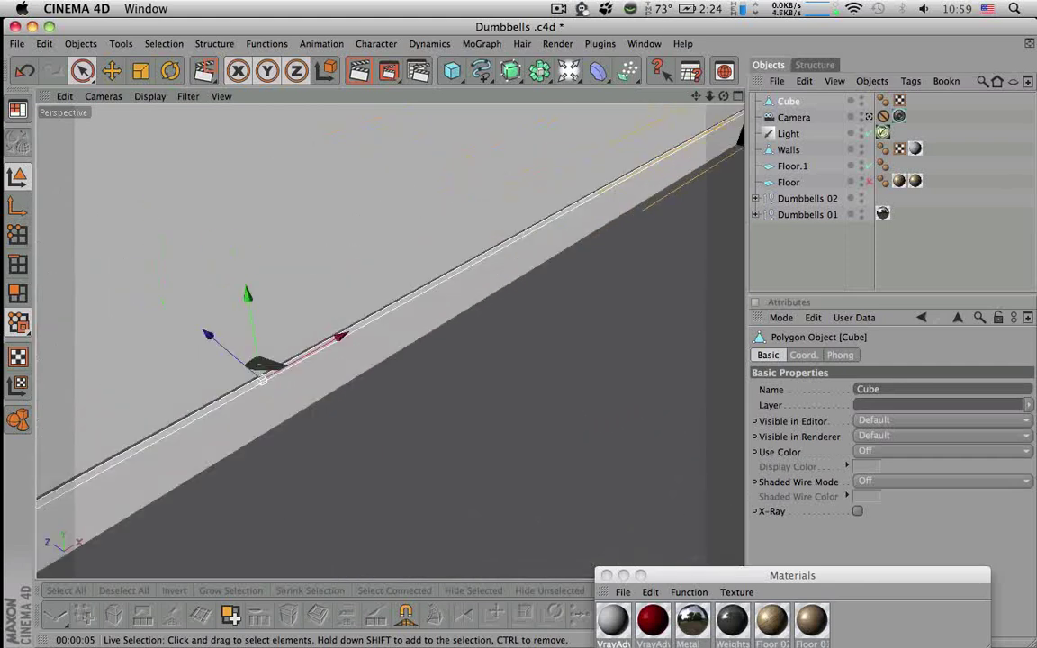
alt+right_drag(360, 282, 445, 285)
alt+drag(445, 284, 90, 385)
alt+right_drag(224, 349, 72, 350)
mouse_move(410, 361)
alt+mouse_down()
mouse_move(279, 360)
mouse_move(400, 366)
alt+mouse_up()
alt+middle_drag(400, 365, 393, 268)
alt+right_drag(393, 268, 303, 268)
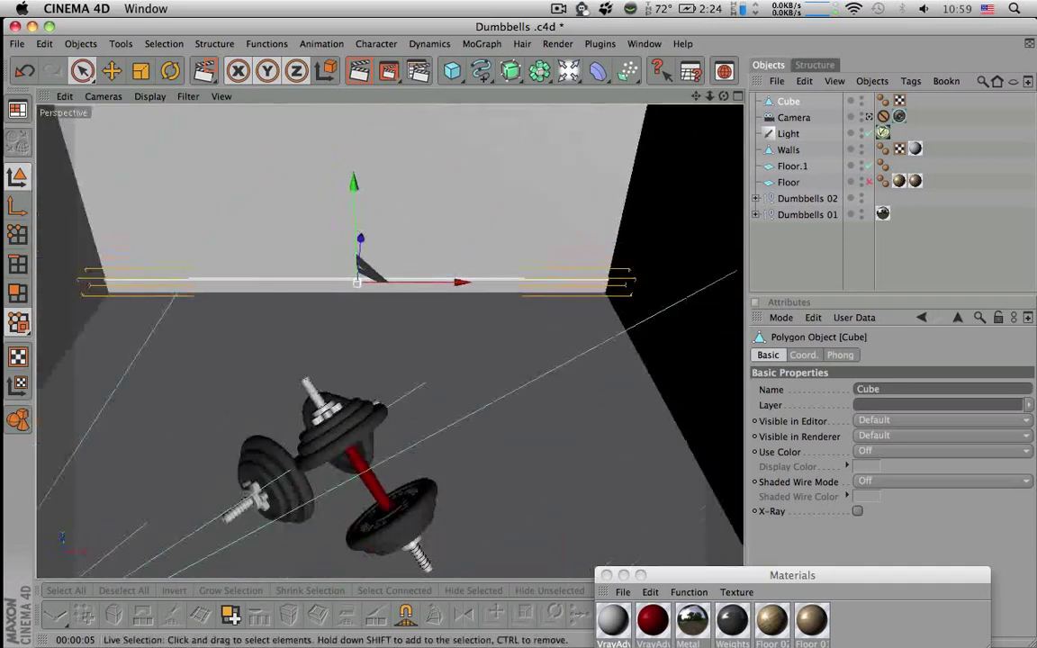
Duplicate the baseboard and rotate the copy about the vertical axis to run perpendicular to the original
ctrl+drag(792, 104, 790, 98)
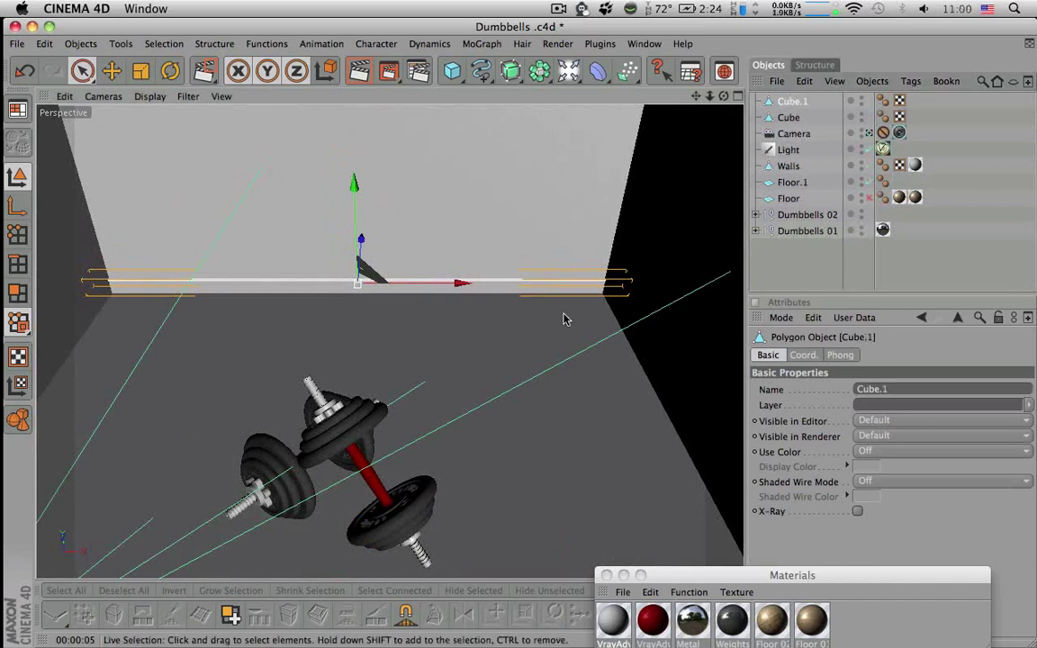
key(r)
drag(338, 319, 275, 328)
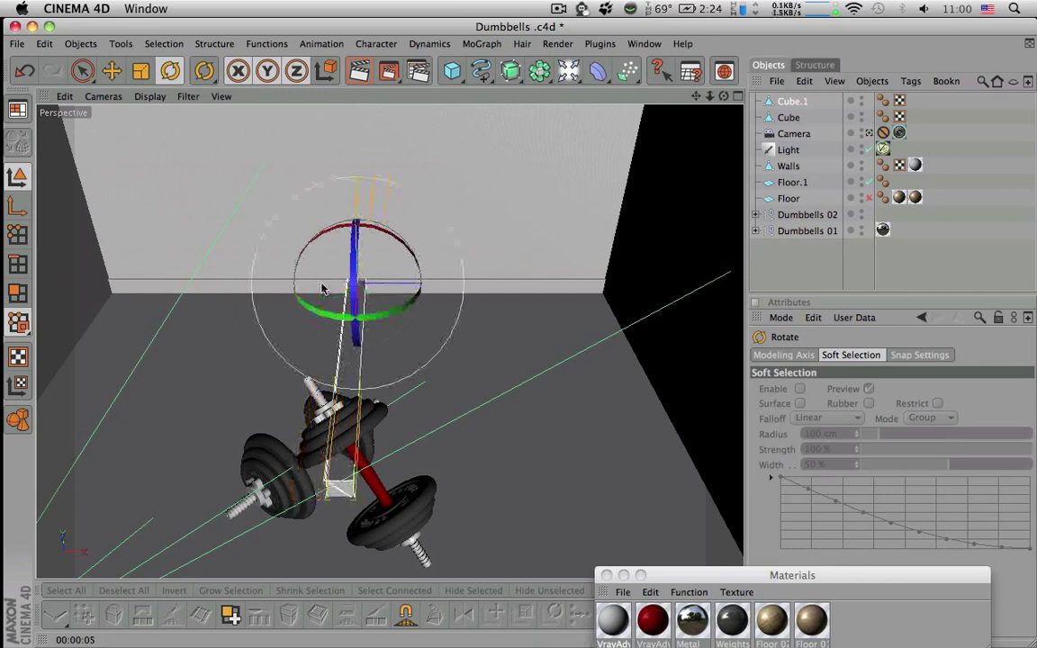
Move the rotated baseboard copy along X to the dark side wall and check it at the corner
key(space)
drag(384, 285, 616, 290)
alt+right_drag(530, 342, 572, 370)
alt+middle_drag(572, 370, 526, 369)
alt+drag(527, 369, 609, 217)
scroll(563, 285, down, 10)
alt+drag(562, 284, 666, 268)
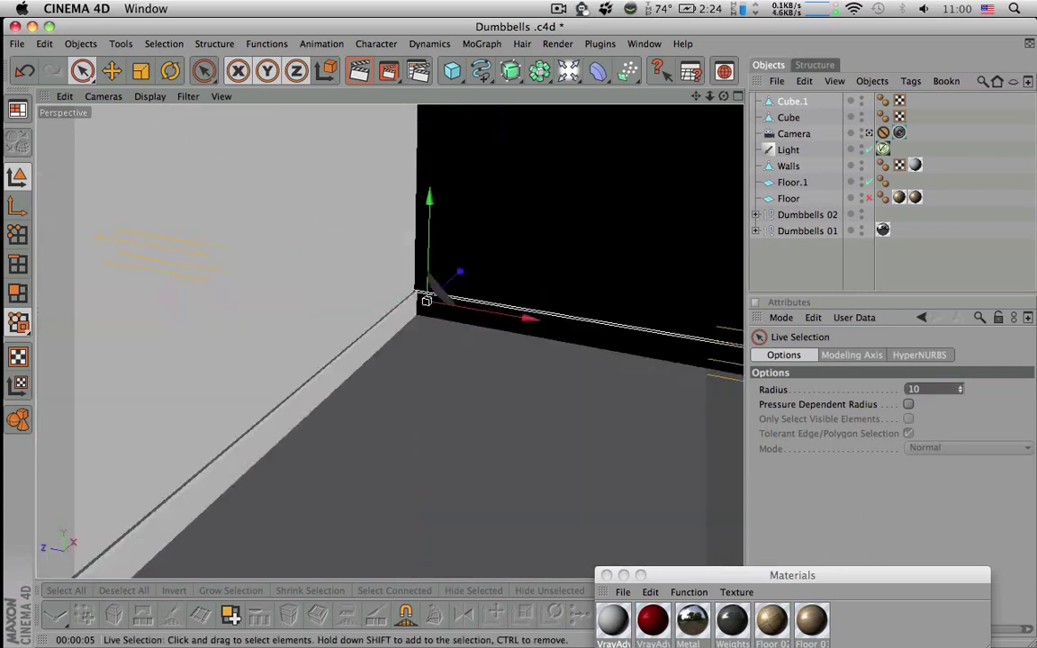
Slide the baseboard copy along its length to cover the base of the dark side wall
alt+middle_drag(549, 292, 331, 280)
drag(60, 246, 208, 264)
scroll(390, 340, down, 3)
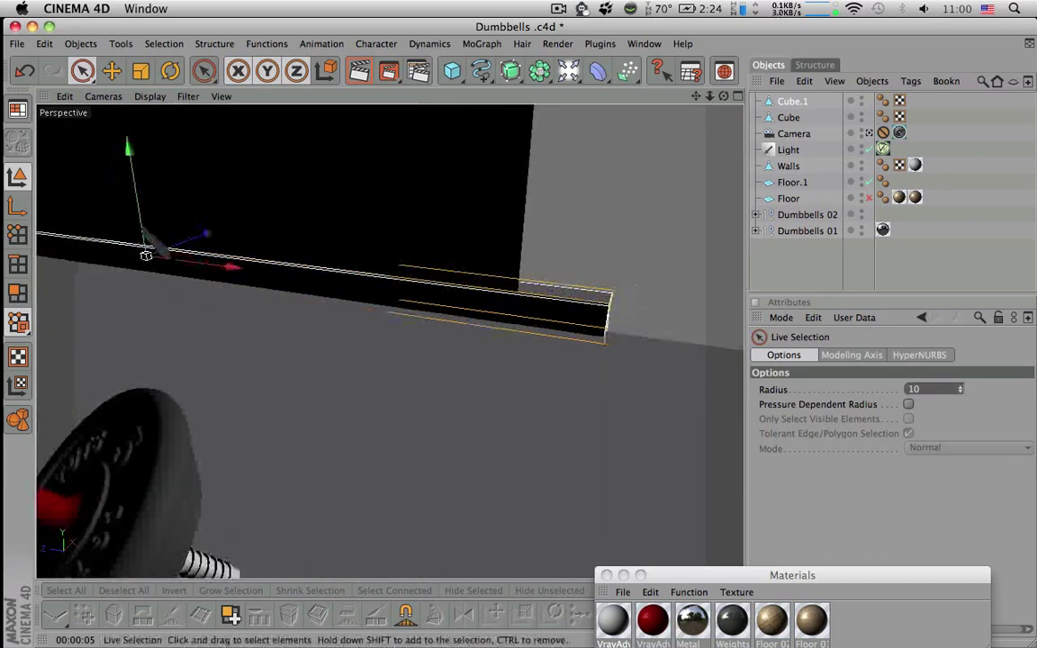
scroll(180, 297, down, 5)
scroll(510, 246, up, 6)
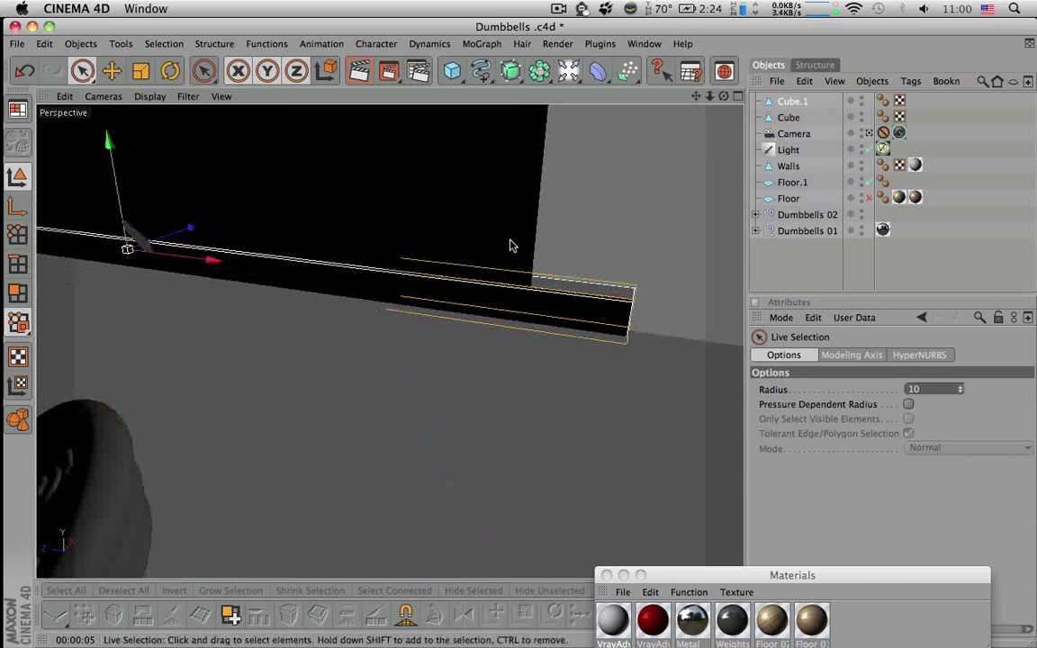
scroll(435, 284, down, 6)
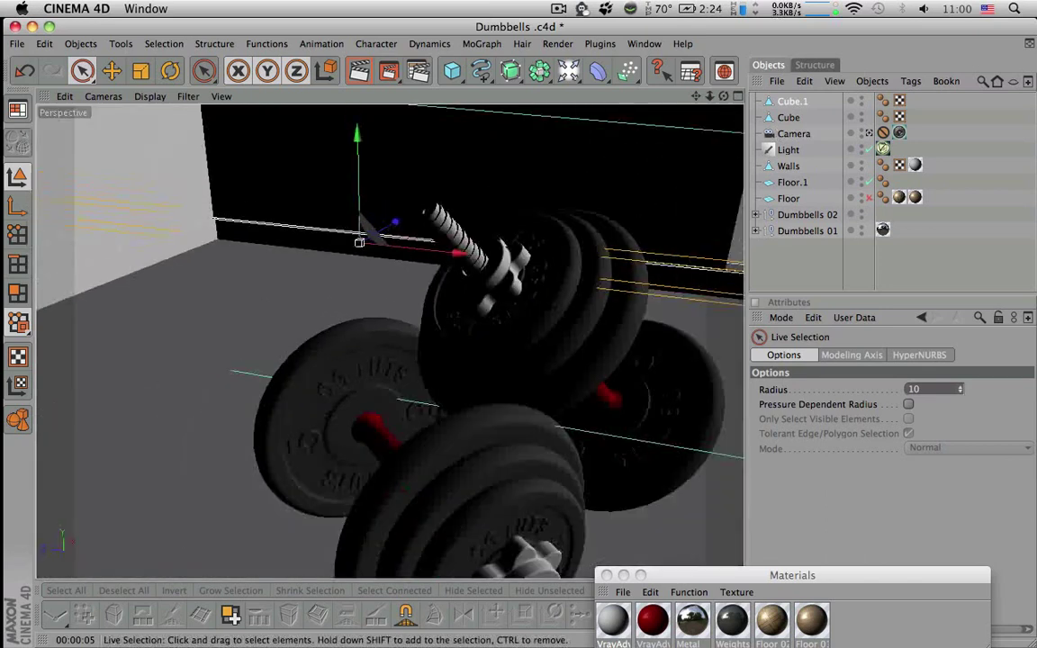
Check both baseboards around the dumbbells and return the perspective view to the scene camera
scroll(397, 280, down, 5)
alt+drag(398, 280, 498, 279)
alt+middle_drag(498, 279, 555, 275)
alt+drag(556, 275, 608, 280)
alt+middle_drag(608, 280, 694, 274)
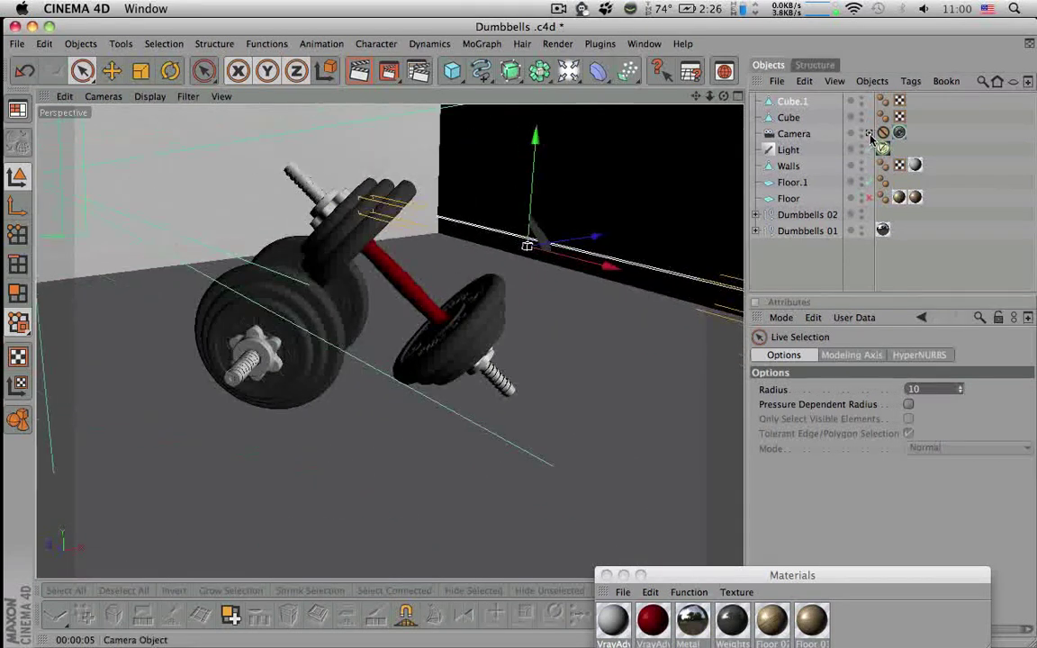
click(868, 133)
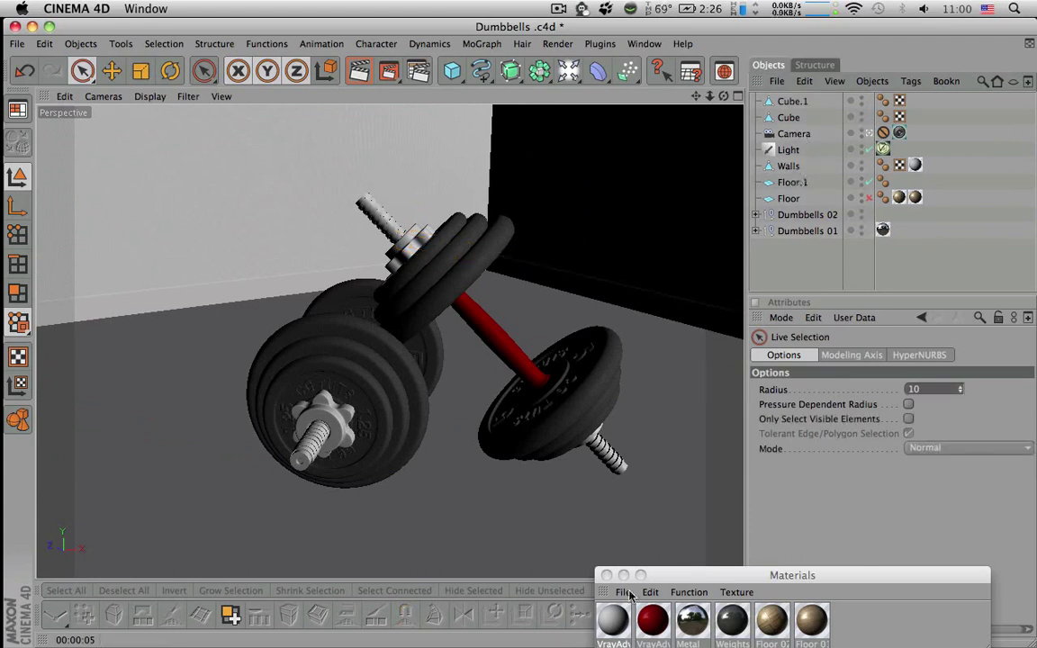
Duplicate the Floor 01 wood material and check the copy's Diffuse Layer 1 settings
click(808, 628)
click(807, 628)
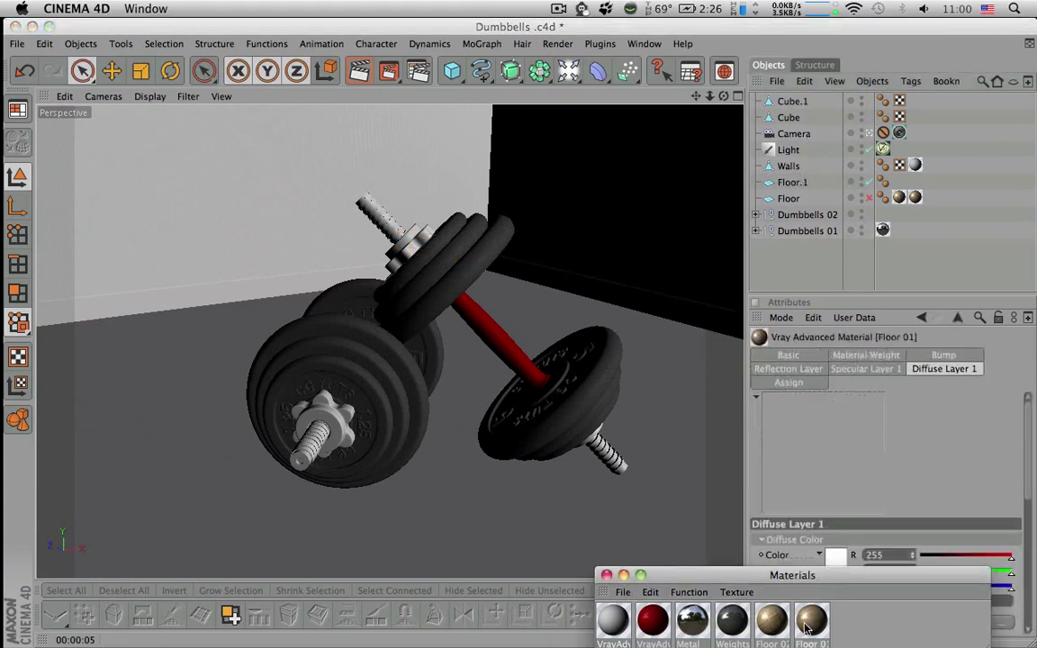
key(super+c)
key(super+v)
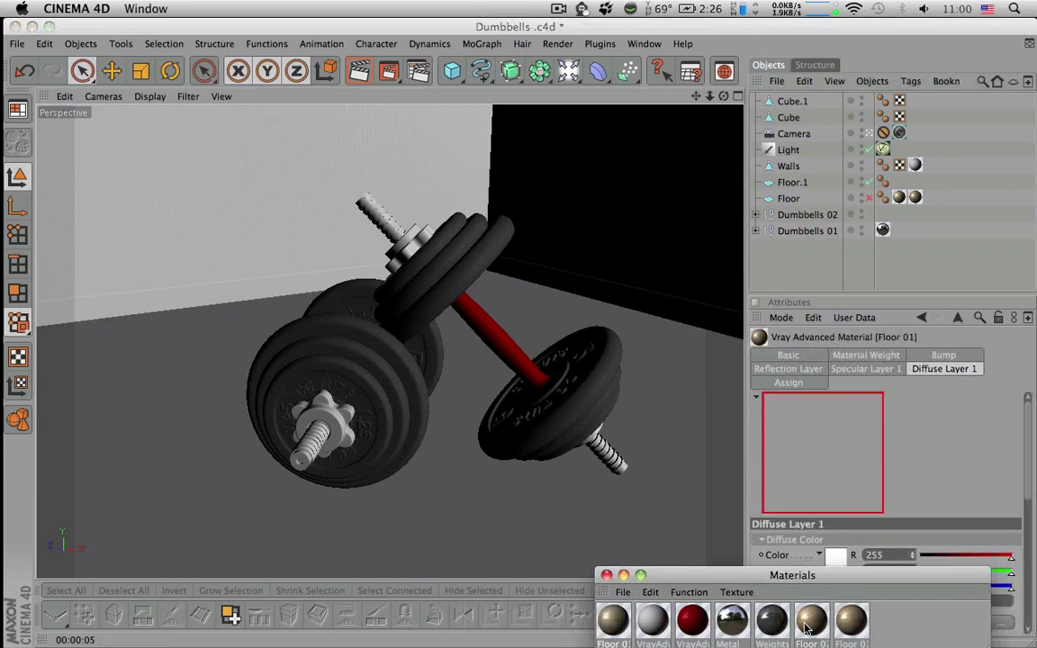
double_click(619, 625)
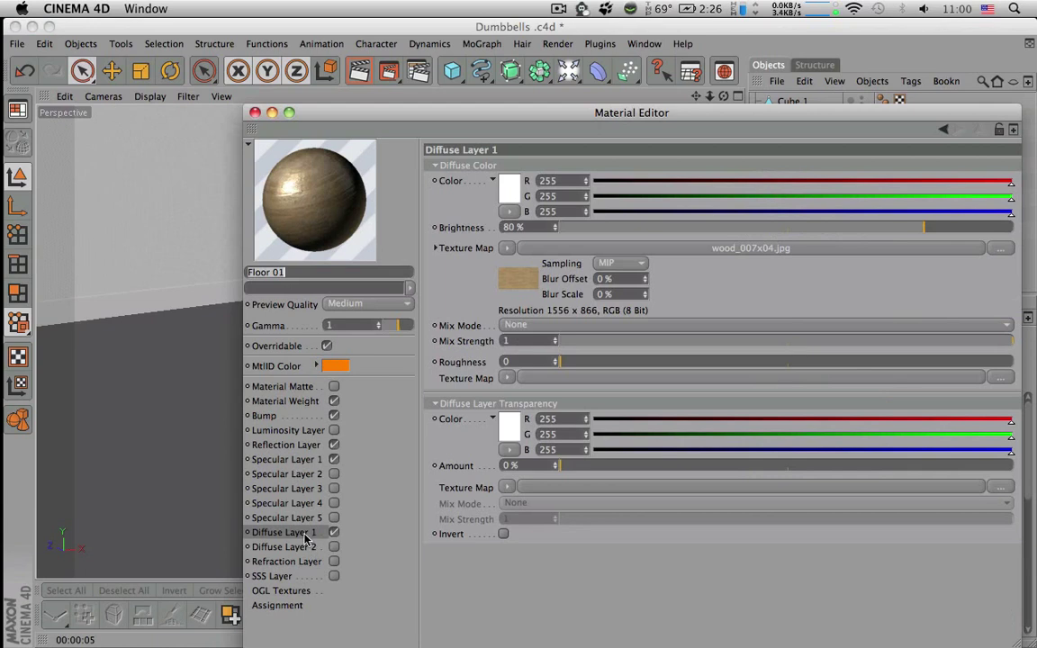
click(255, 112)
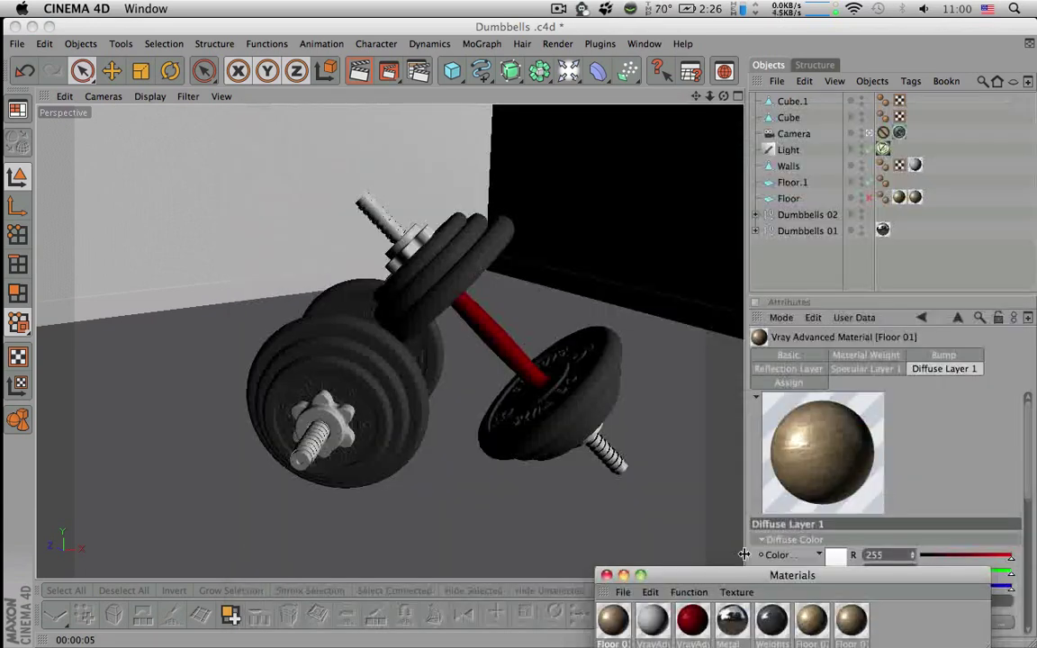
Open the original Floor 01 material at the end of the material list and disable its Bump channel
click(850, 624)
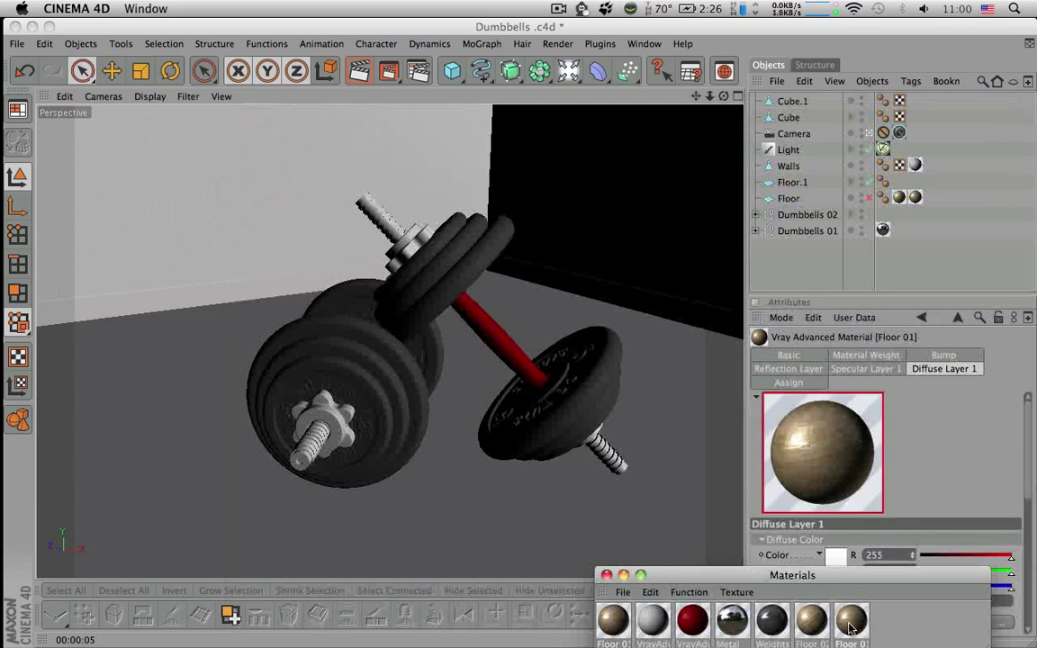
double_click(849, 624)
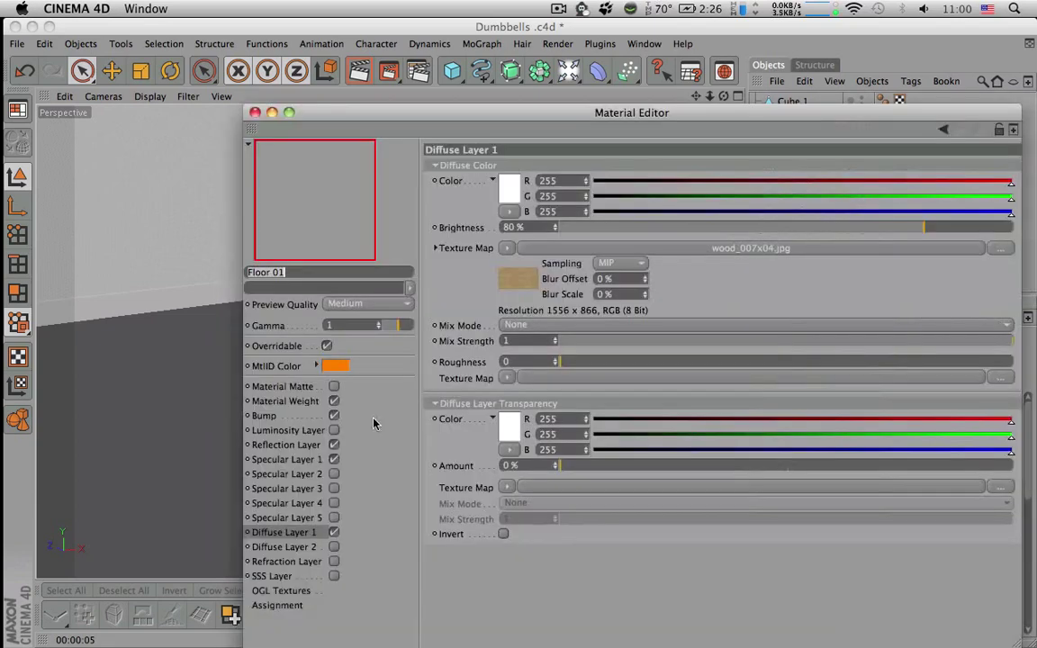
click(302, 533)
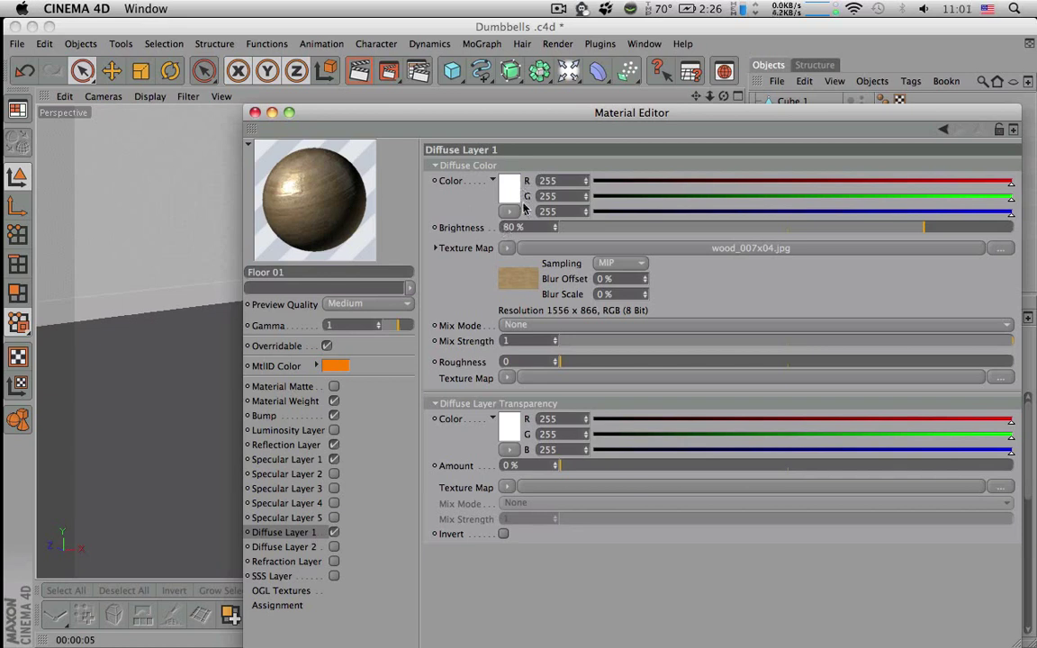
click(266, 414)
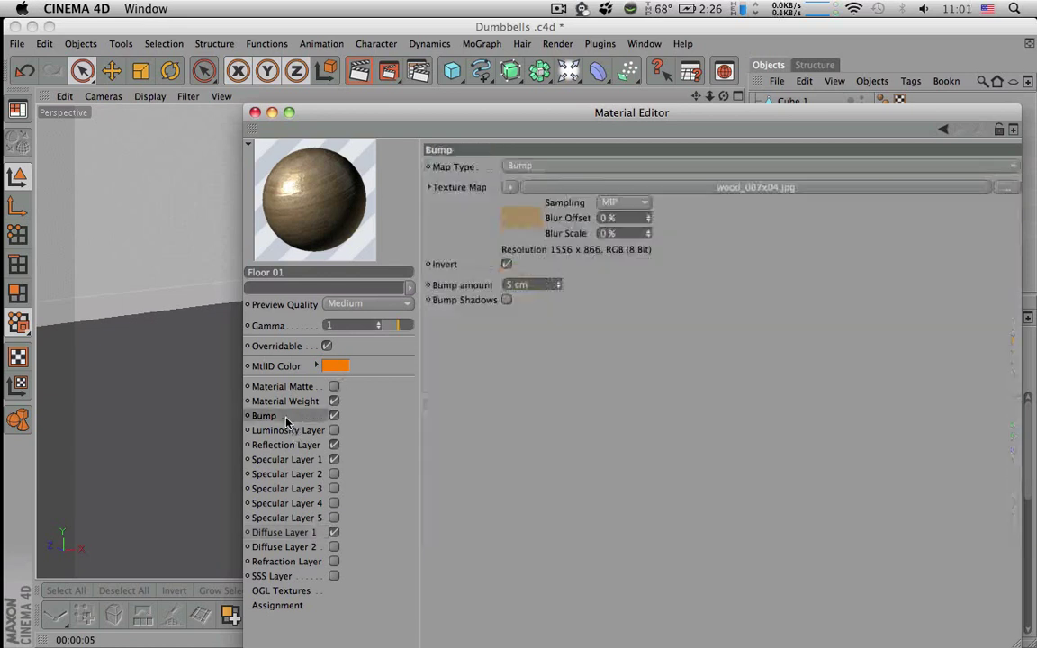
click(333, 415)
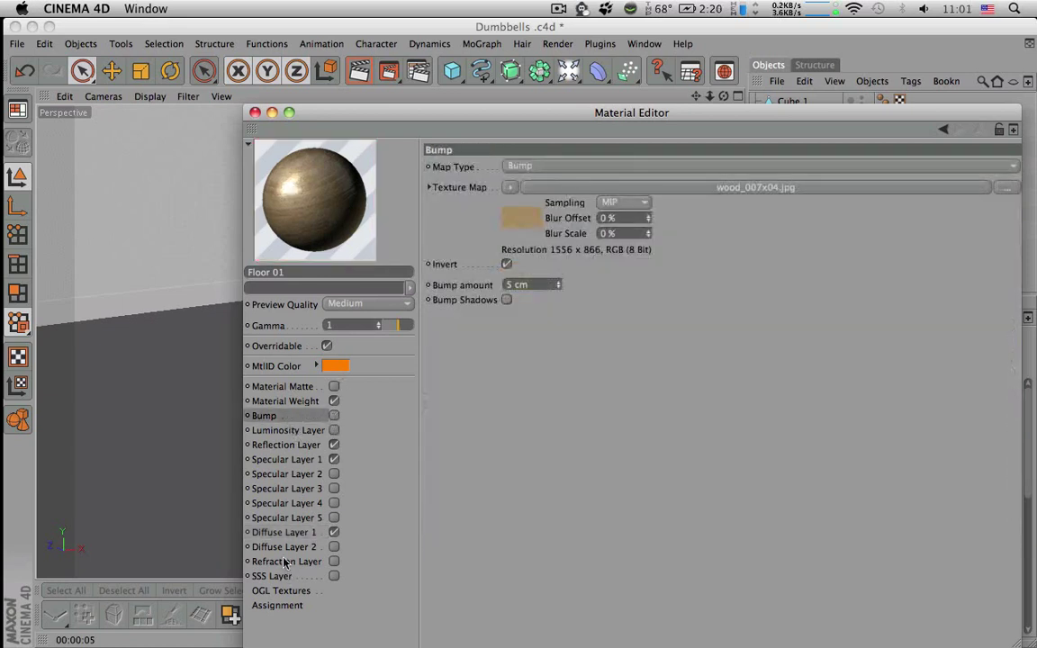
Set the material's Diffuse Layer 1 color to dark red with RGB 106, 0, 0
click(286, 533)
click(457, 171)
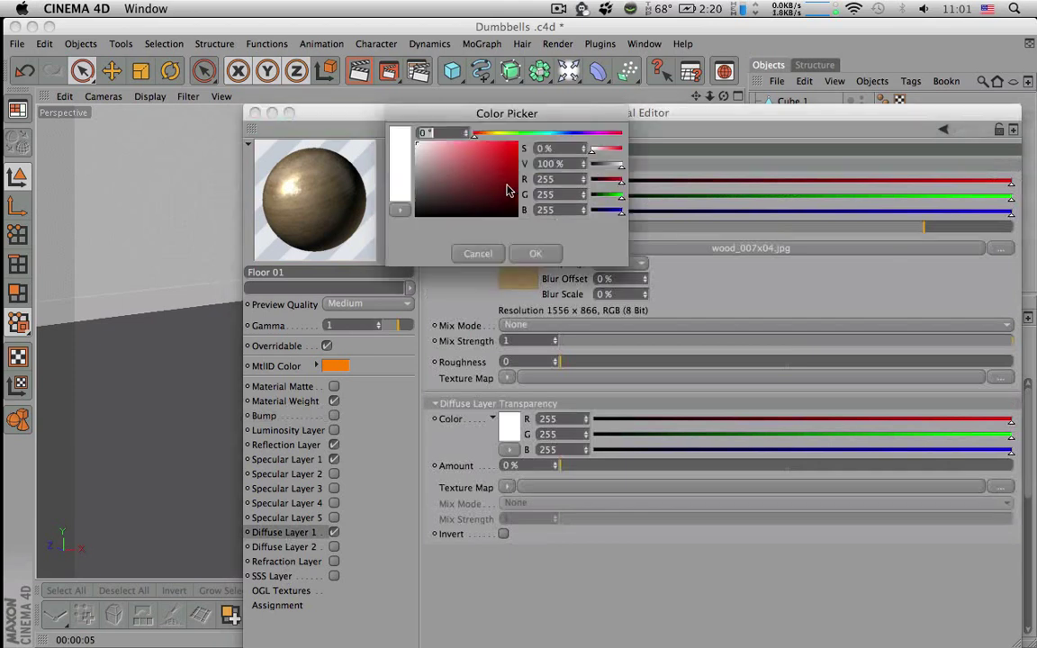
click(517, 187)
click(536, 253)
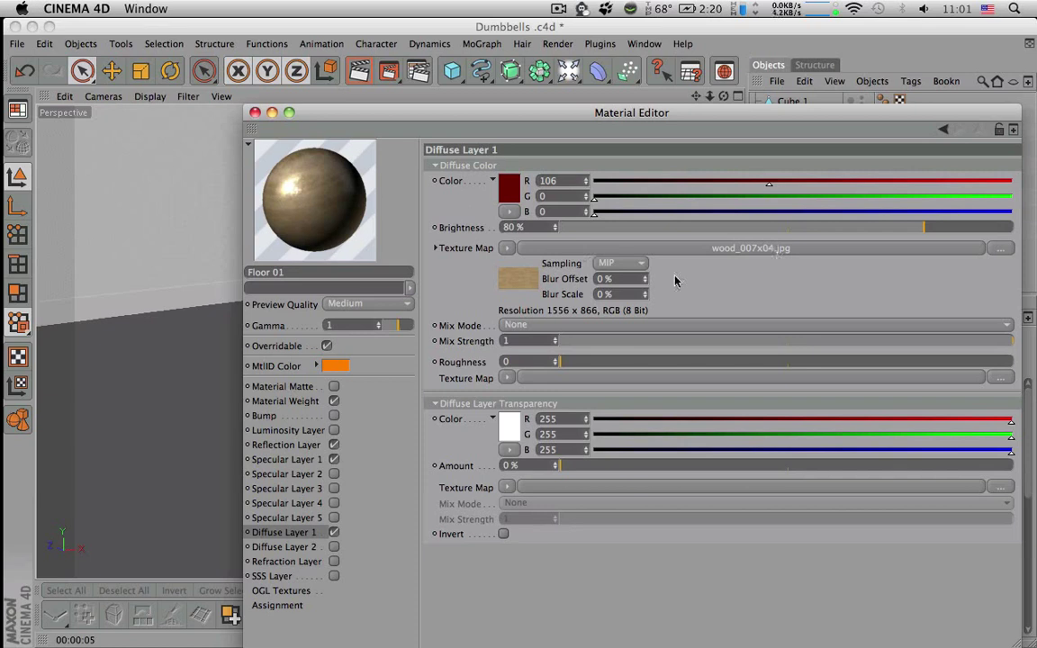
Try the Add mix mode on the wood texture with the diffuse brightness at 71%
drag(923, 227, 981, 230)
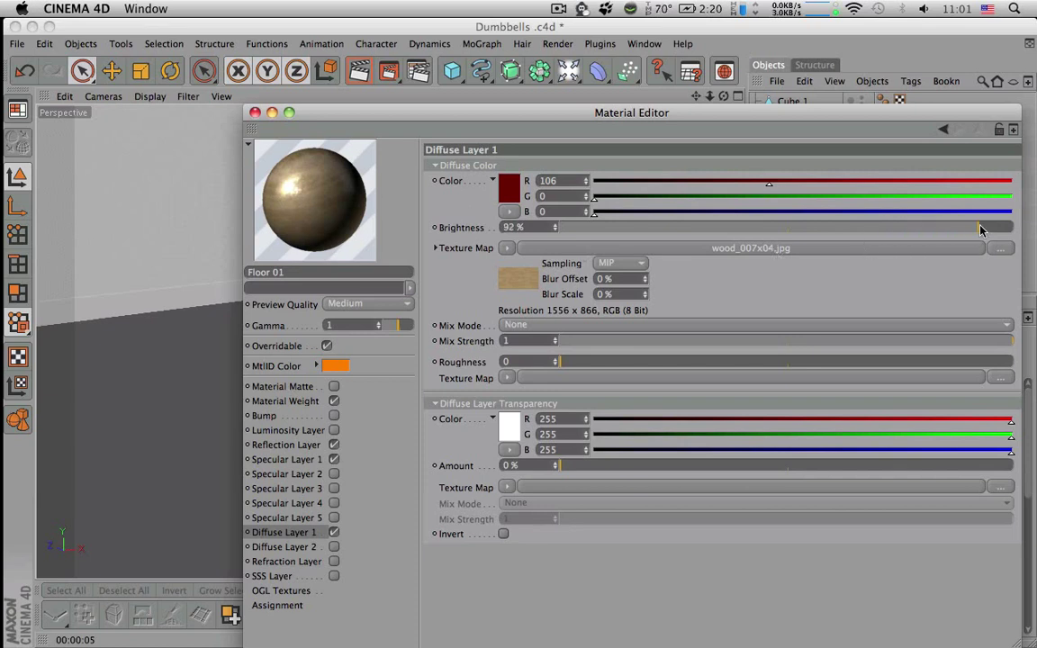
click(507, 248)
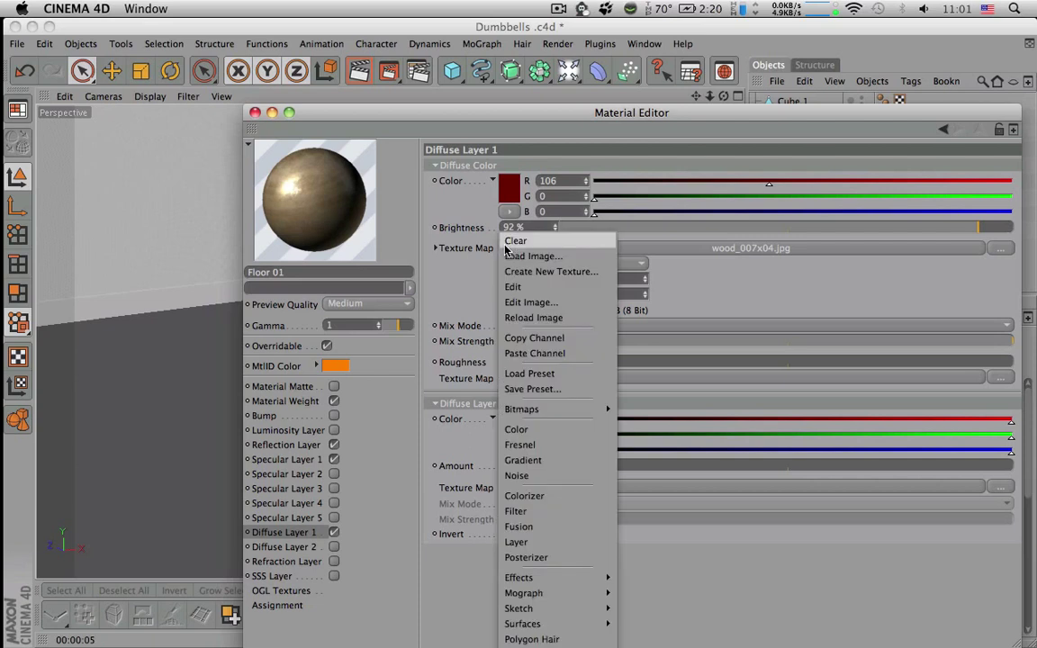
click(459, 210)
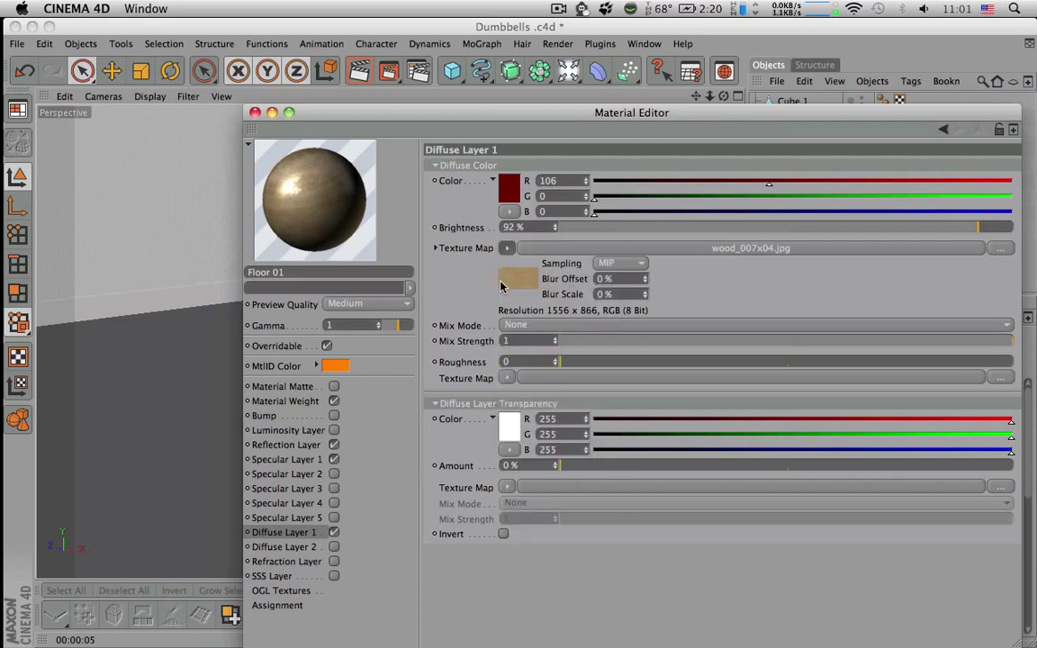
click(605, 325)
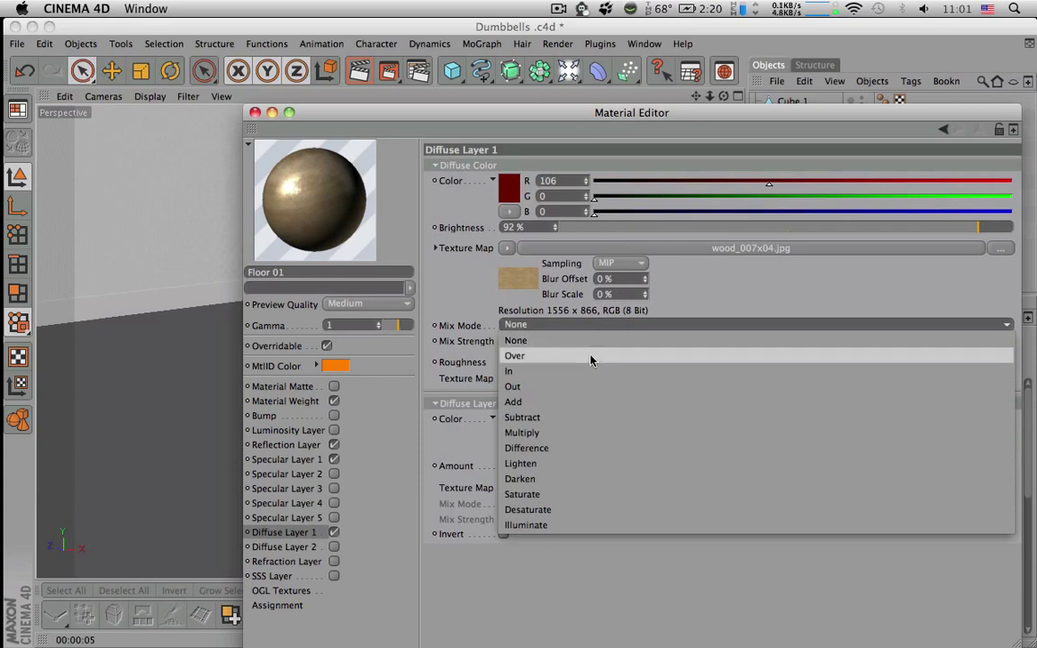
click(583, 400)
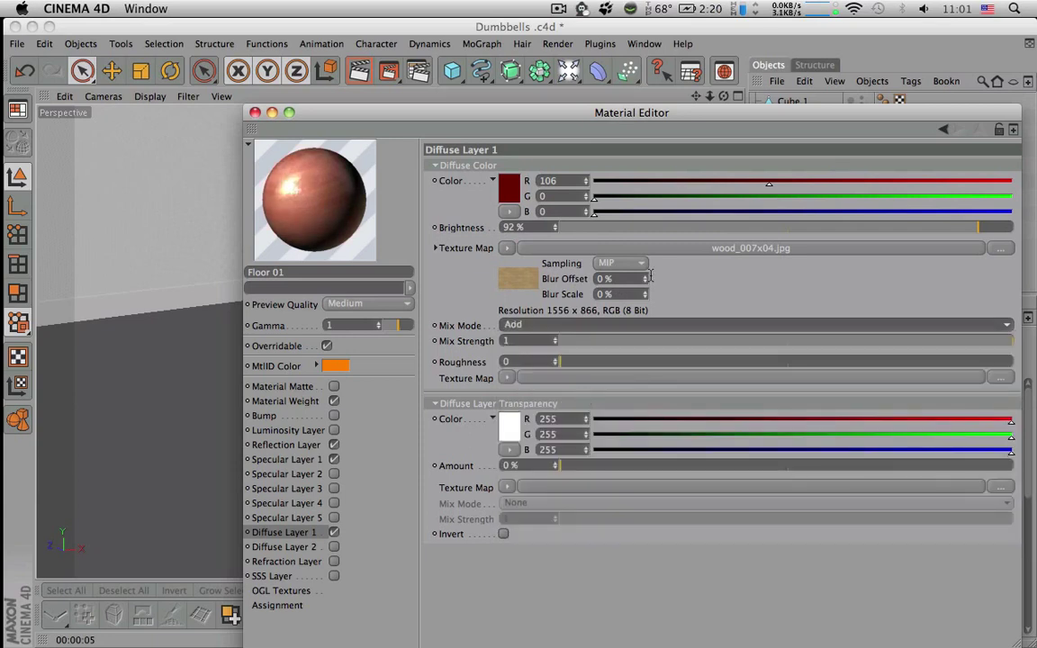
click(882, 228)
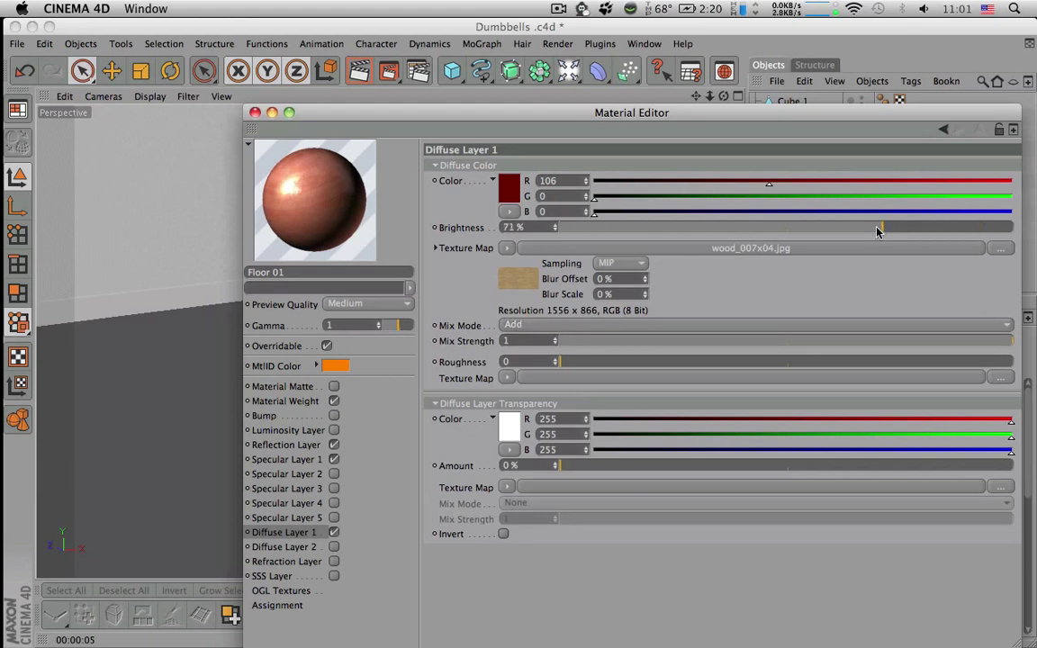
Set the wood texture's mix mode to Multiply and the diffuse brightness to 91%
click(536, 325)
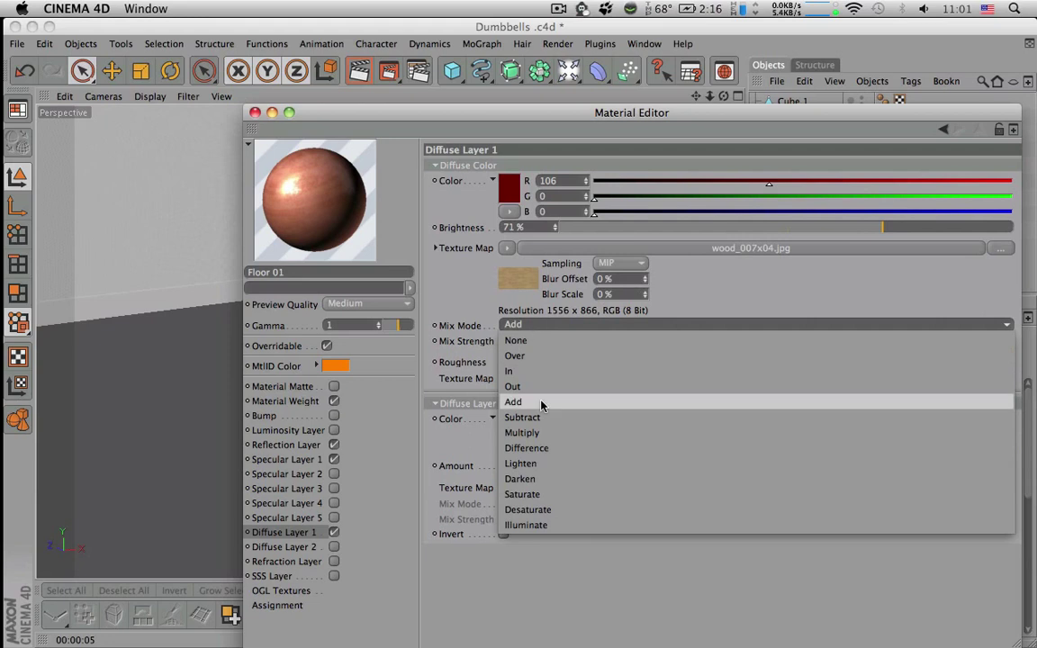
click(538, 432)
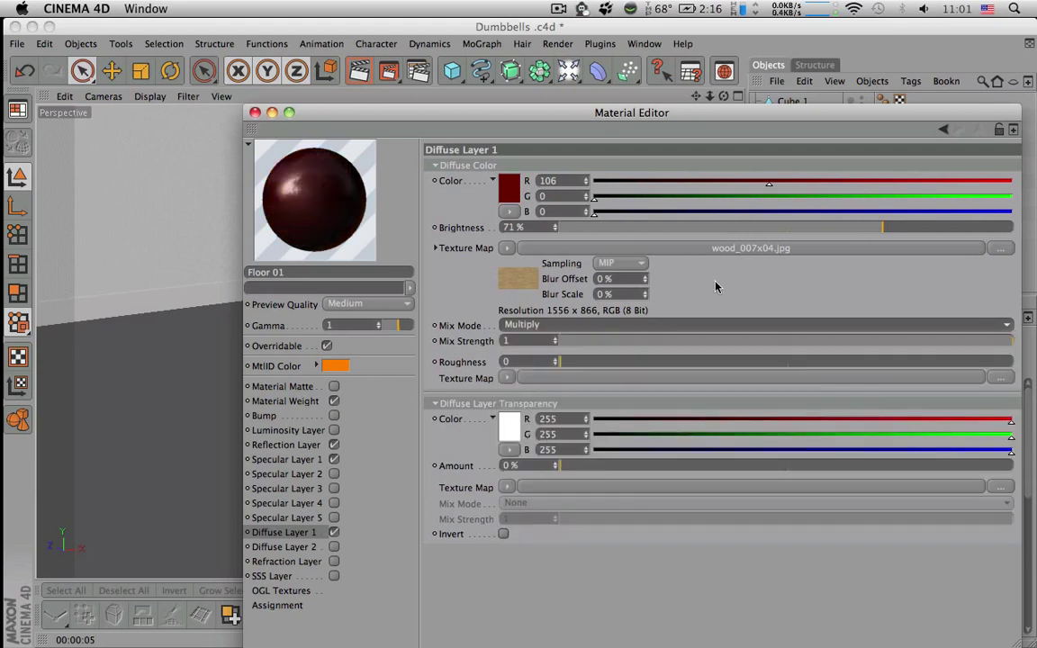
drag(870, 231, 741, 230)
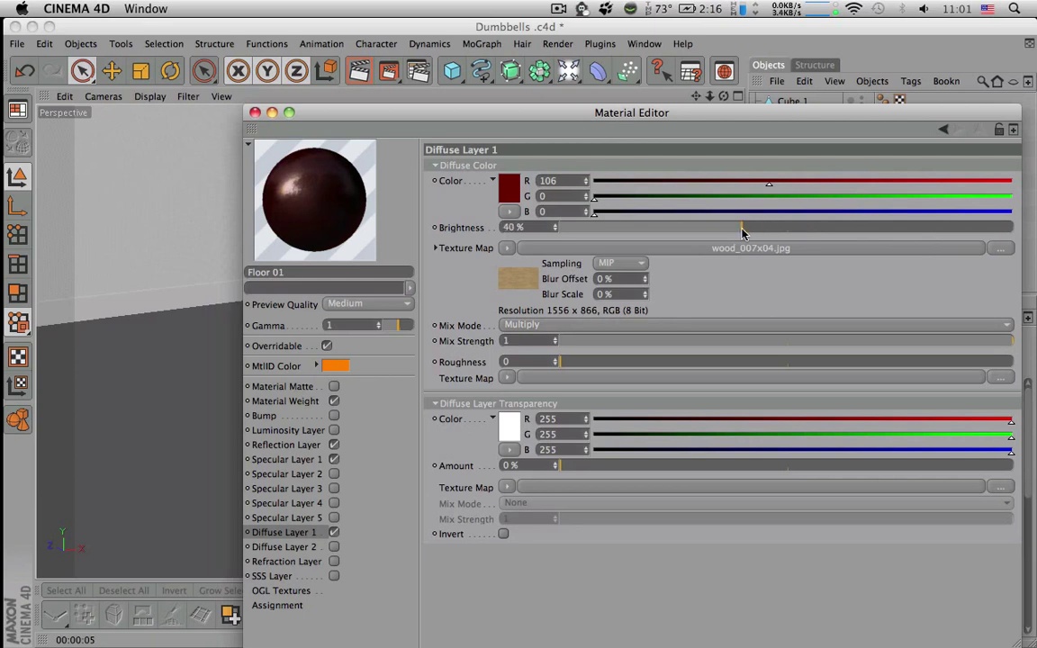
click(984, 227)
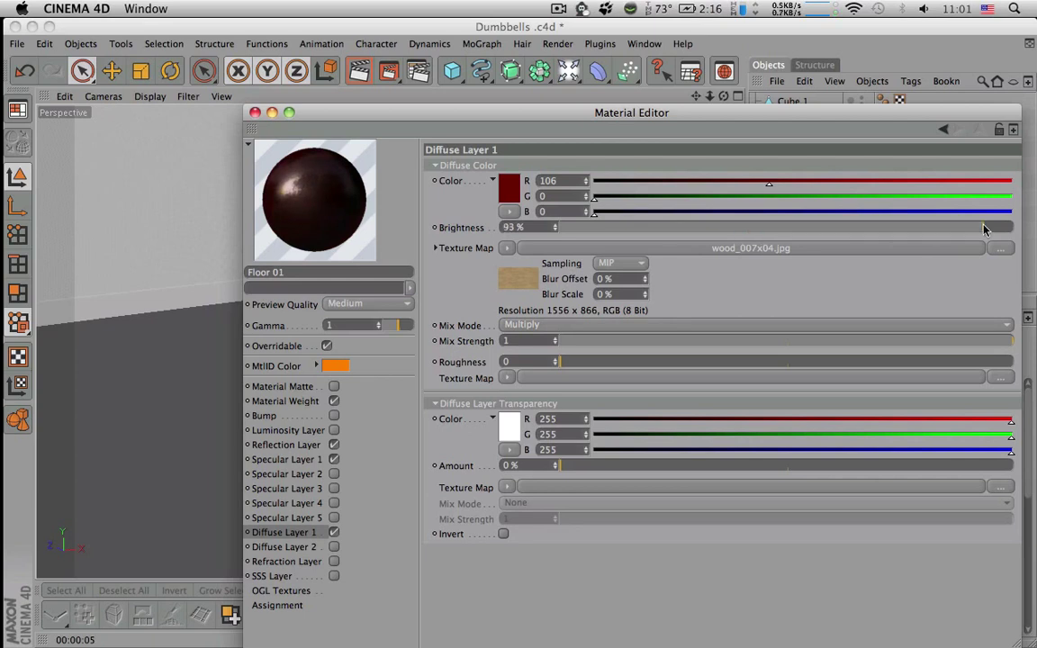
drag(984, 229, 988, 228)
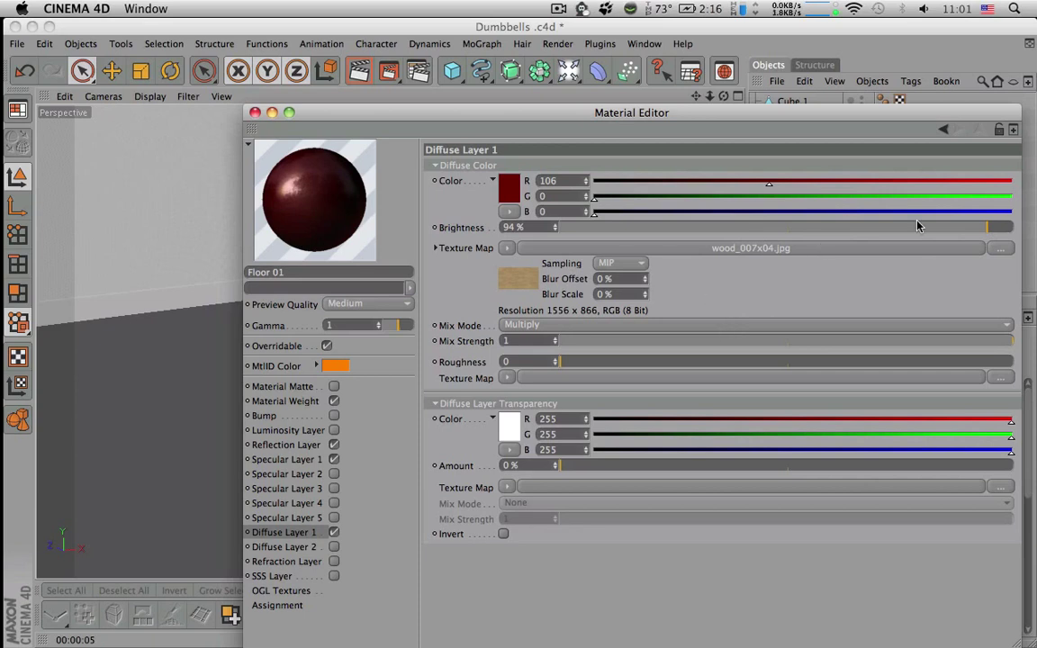
click(972, 229)
Try the Lighten mix mode on the wood texture and return it to Multiply
click(522, 324)
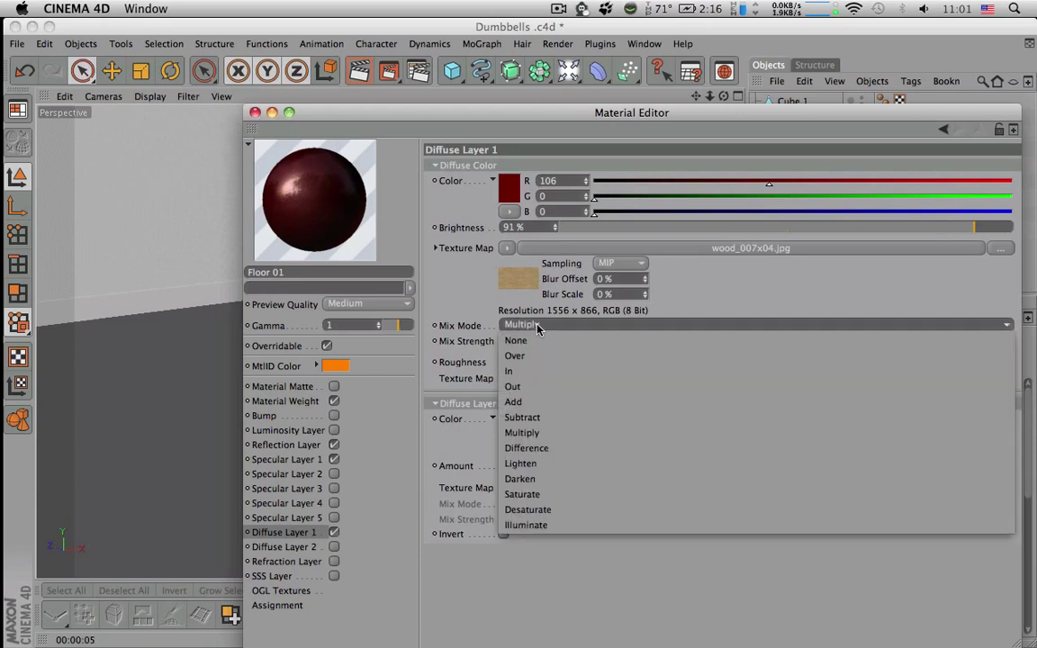
click(531, 462)
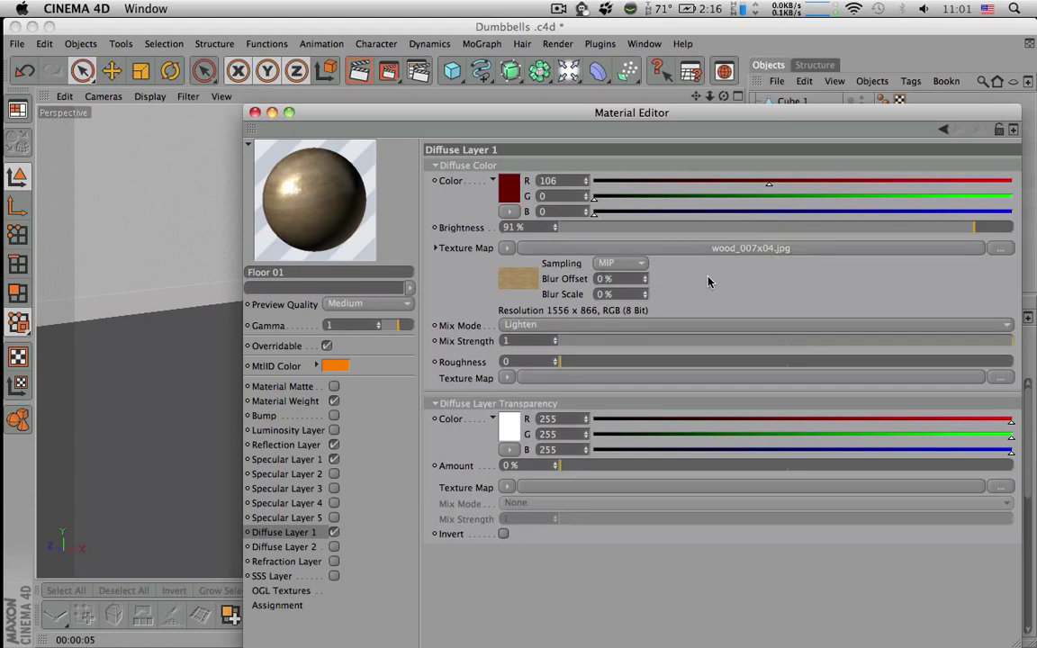
click(611, 326)
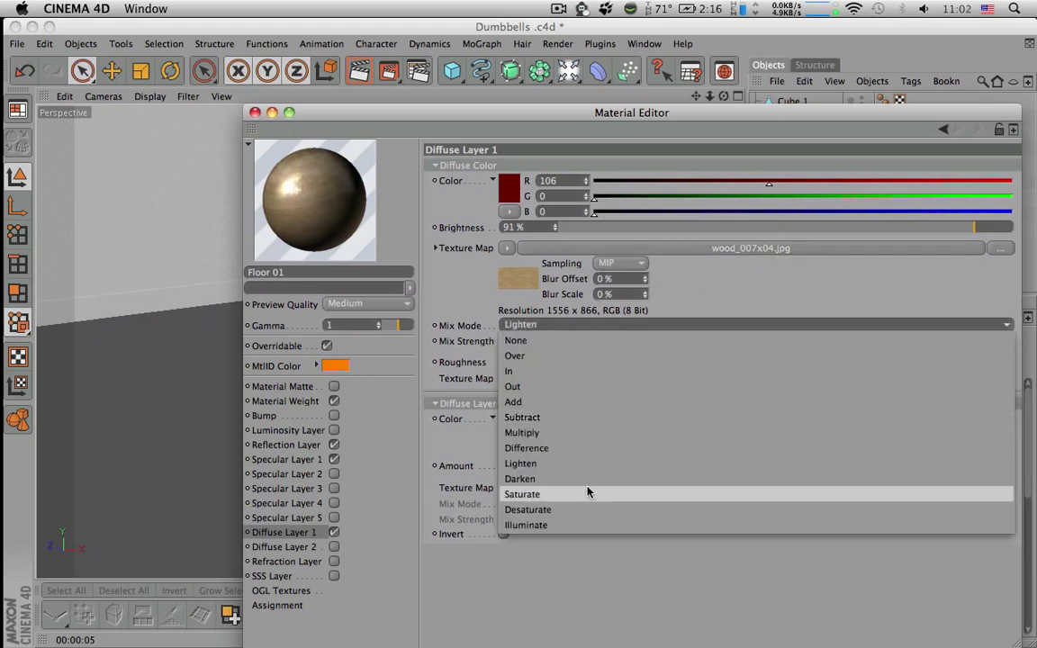
click(590, 433)
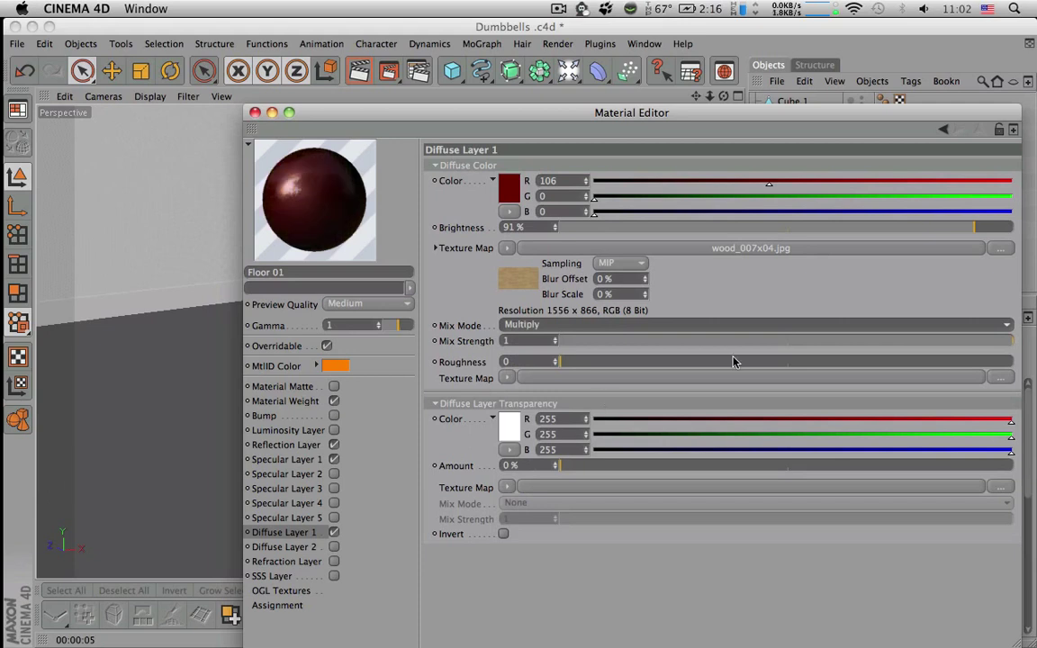
Set the wood texture's mix strength to 0.92 and close the material's settings
click(856, 341)
drag(856, 341, 978, 348)
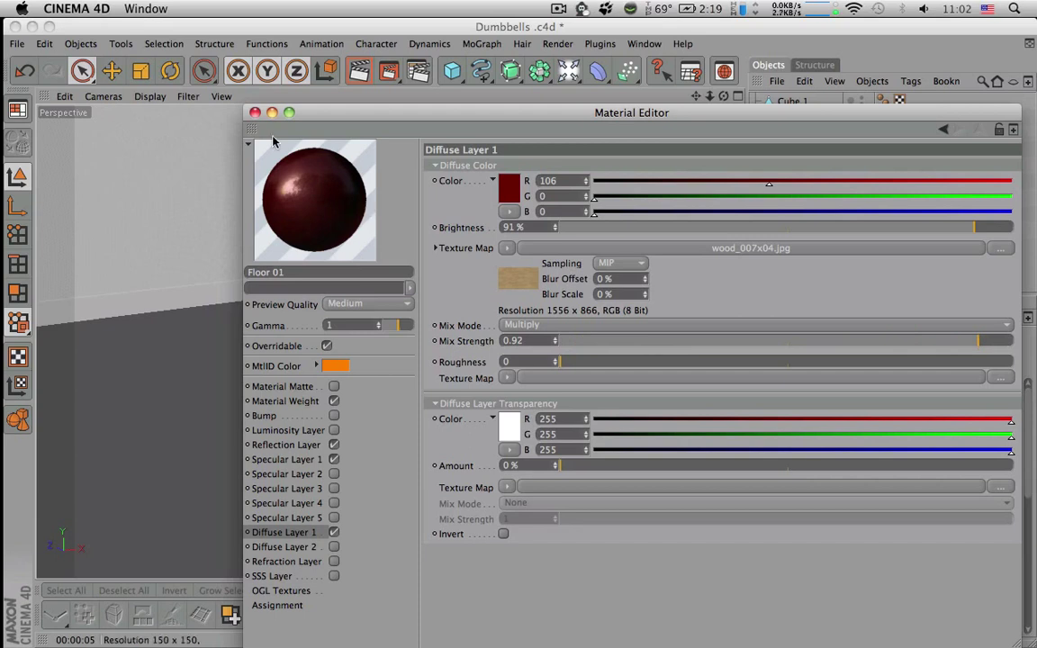
click(255, 112)
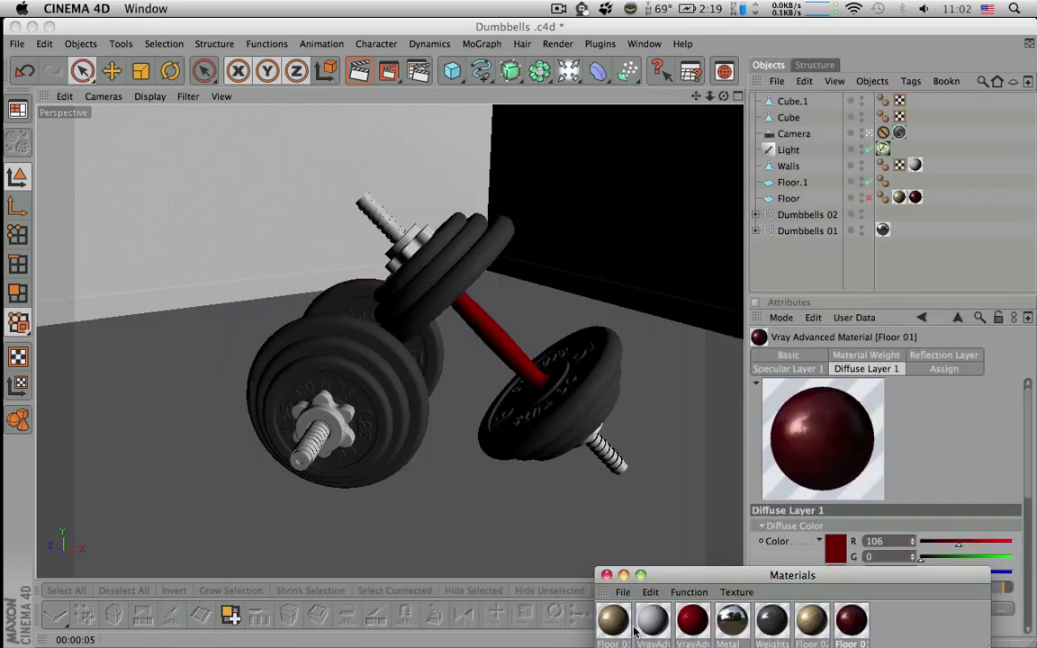
Rename the dark red wood material as WallWood
click(691, 619)
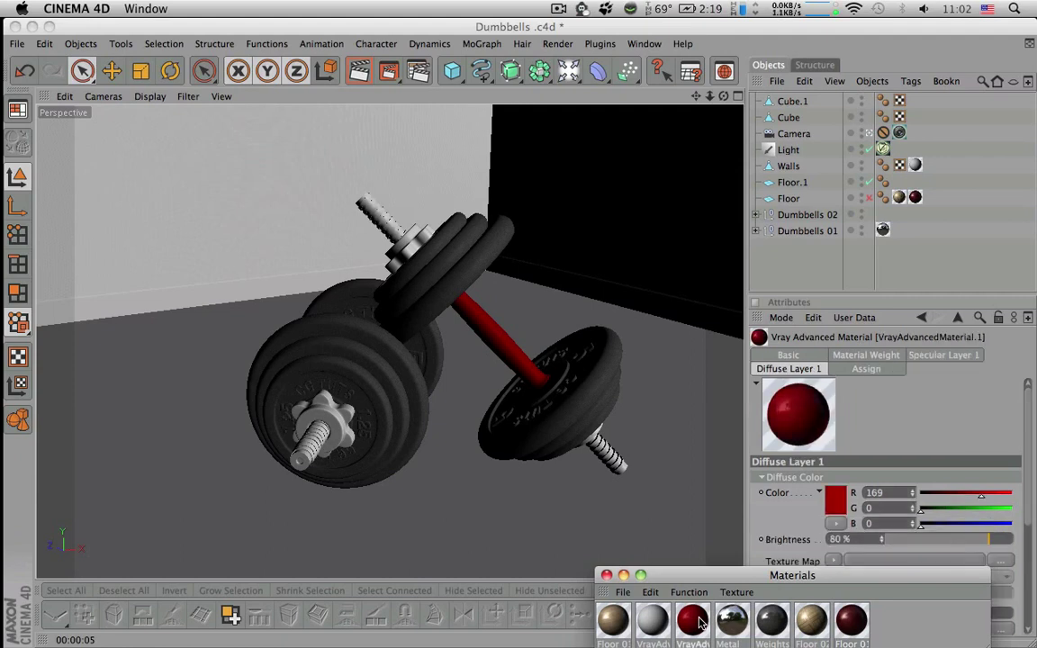
click(851, 620)
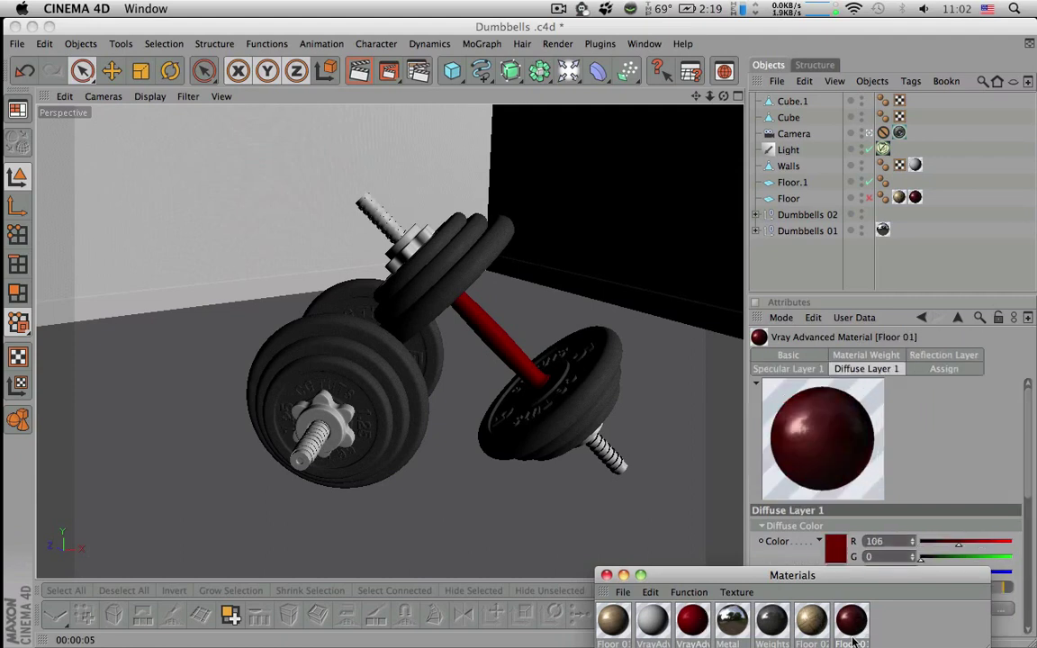
double_click(851, 641)
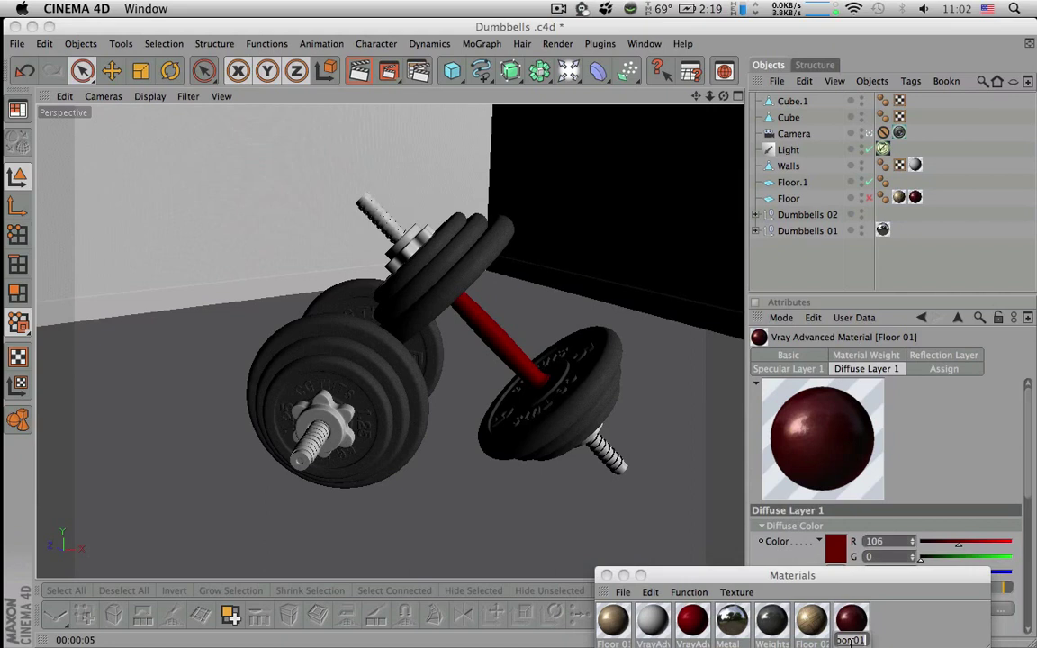
text(WoodWall)
key(Return)
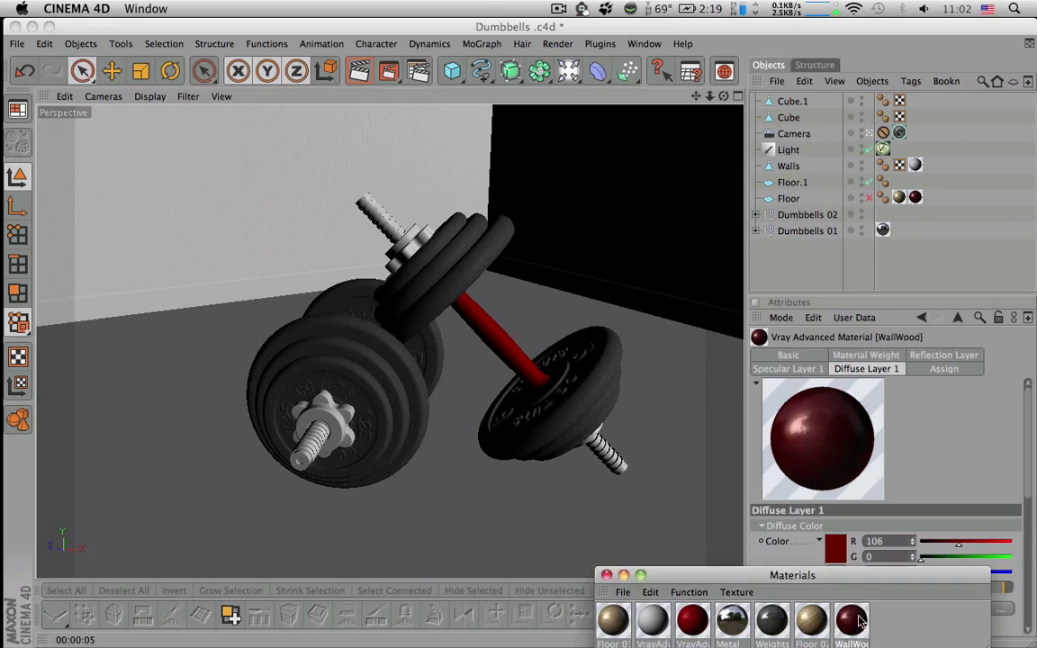
Apply the WallWood material to the Cube.1 and Cube baseboards and select both of their texture tags
drag(854, 619, 796, 101)
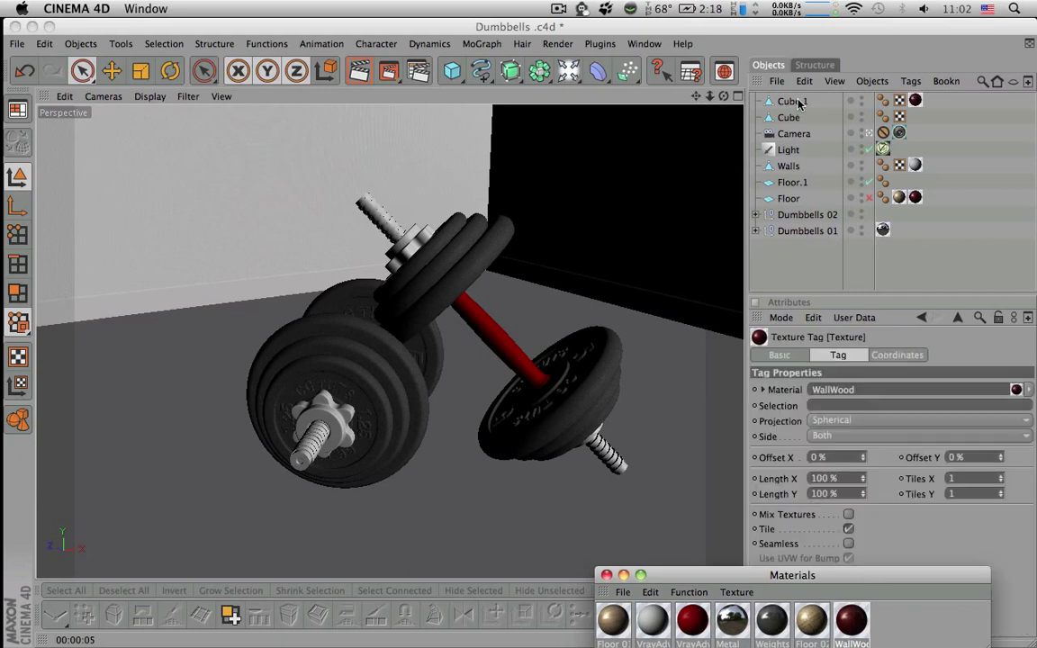
ctrl+drag(914, 101, 916, 117)
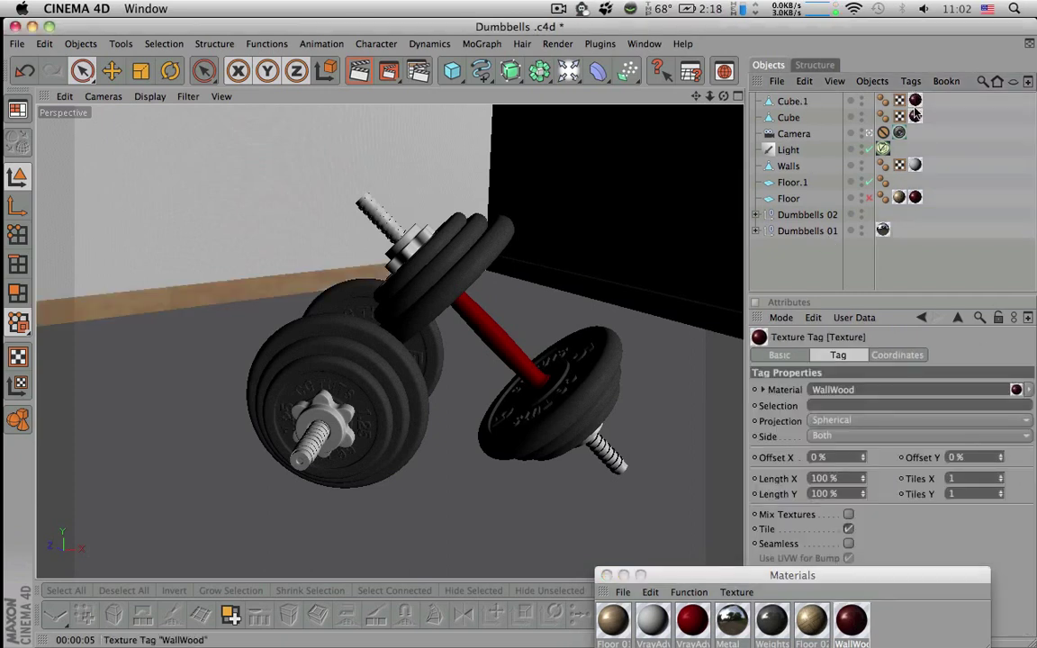
shift+click(916, 118)
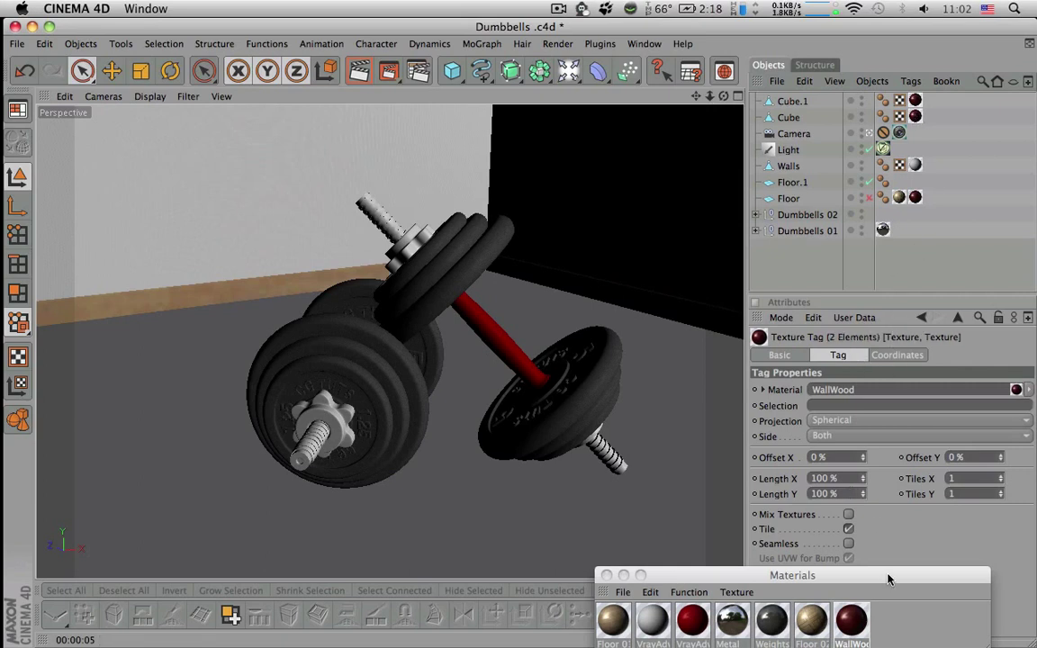
Set the projection of both baseboards' WallWood texture tags to Cubic
drag(886, 575, 715, 572)
click(857, 420)
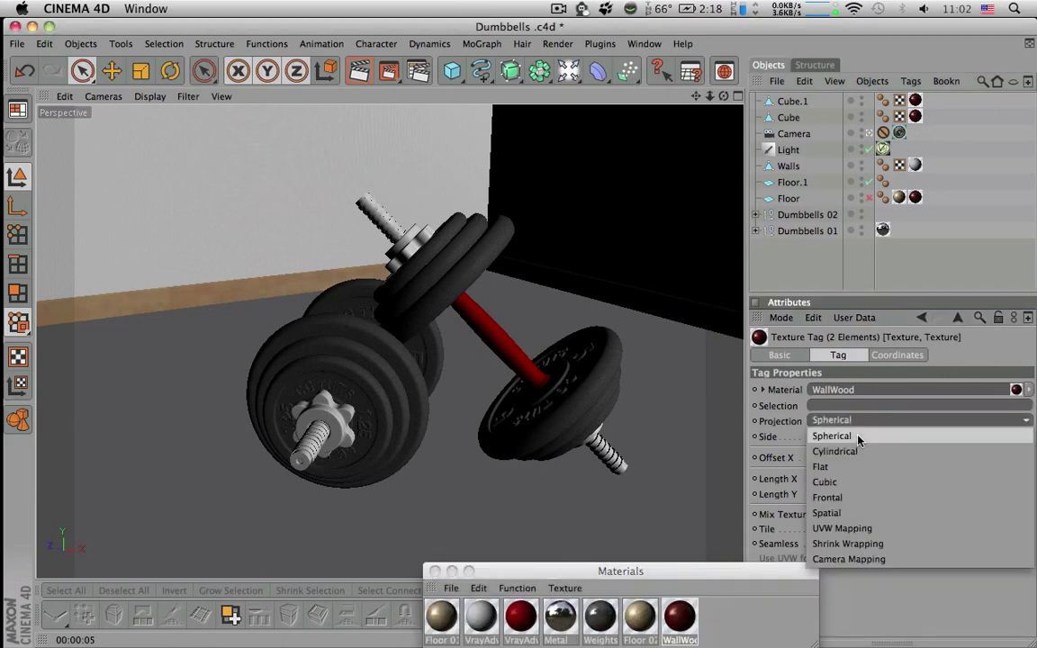
click(859, 483)
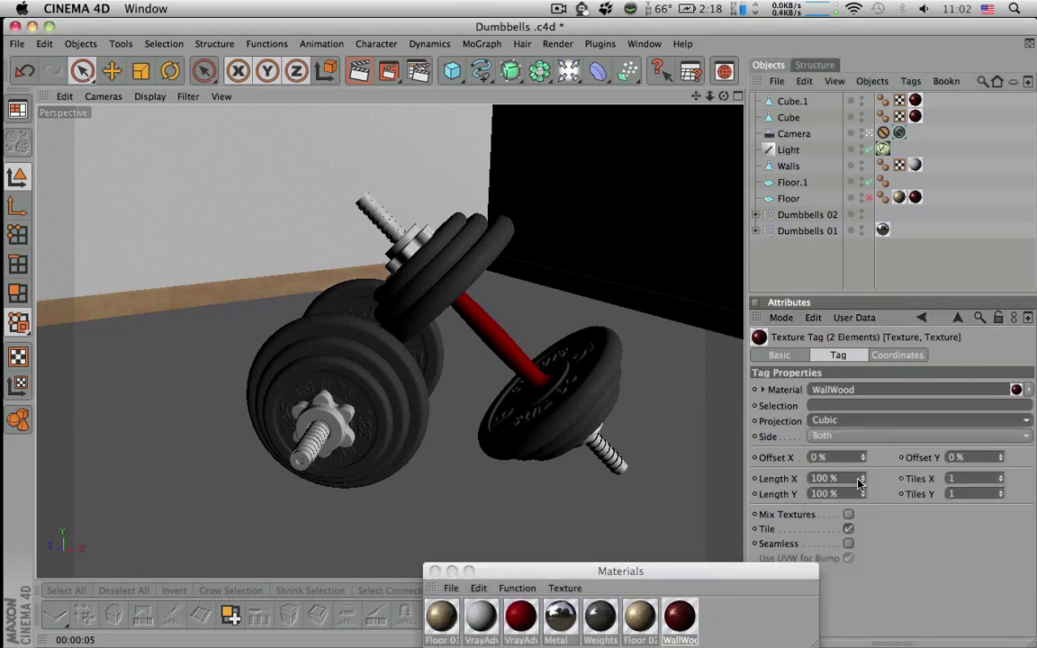
Set Tiles X and Tiles Y to 0.1 on both baseboards' WallWood texture tags
click(969, 483)
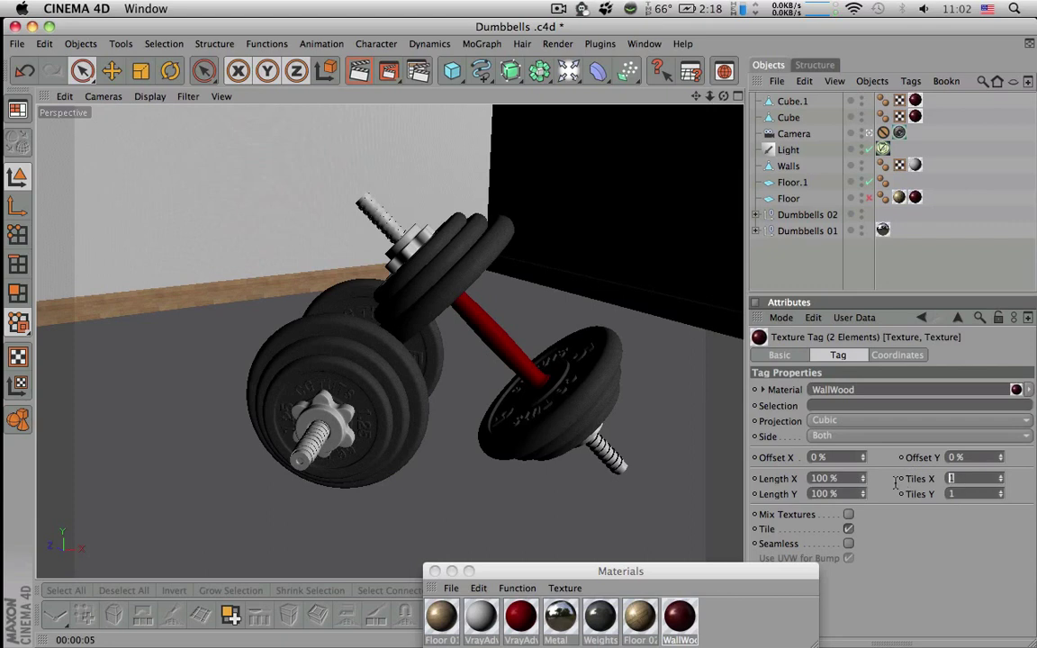
text(10)
key(Return)
drag(967, 480, 876, 470)
text(.)
text(1)
key(Return)
drag(983, 494, 836, 424)
text(.1)
key(Return)
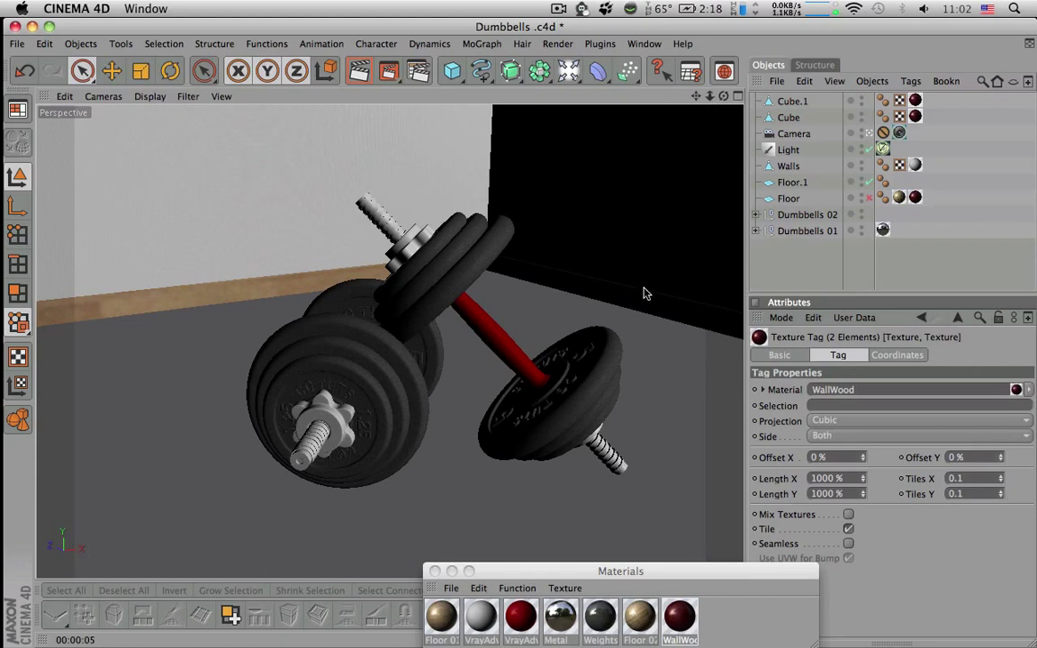
Deselect the texture tags and render a region across the wall, baseboard and floor beside the dumbbells
click(928, 242)
click(405, 76)
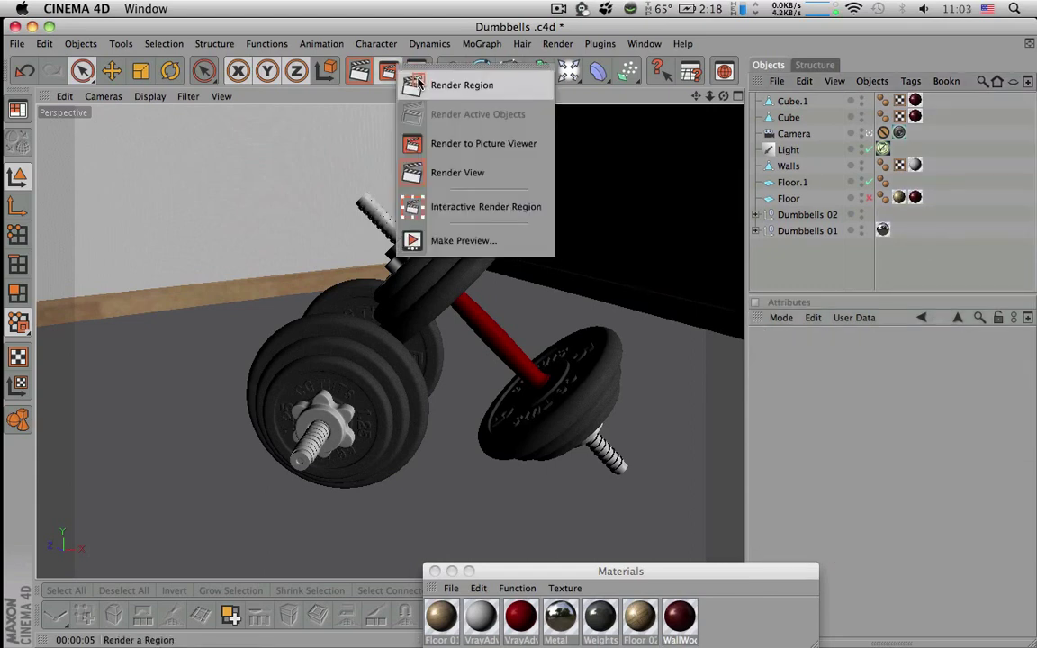
click(445, 81)
drag(132, 203, 192, 359)
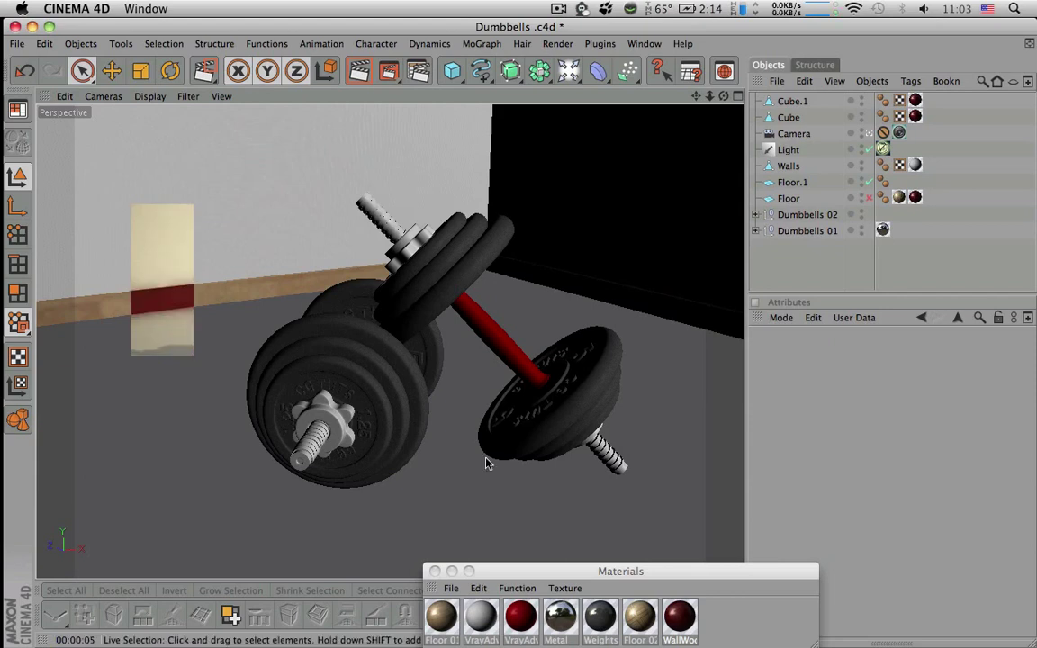
Set the WallWood material's Diffuse Layer 1 brightness to 79%
double_click(680, 616)
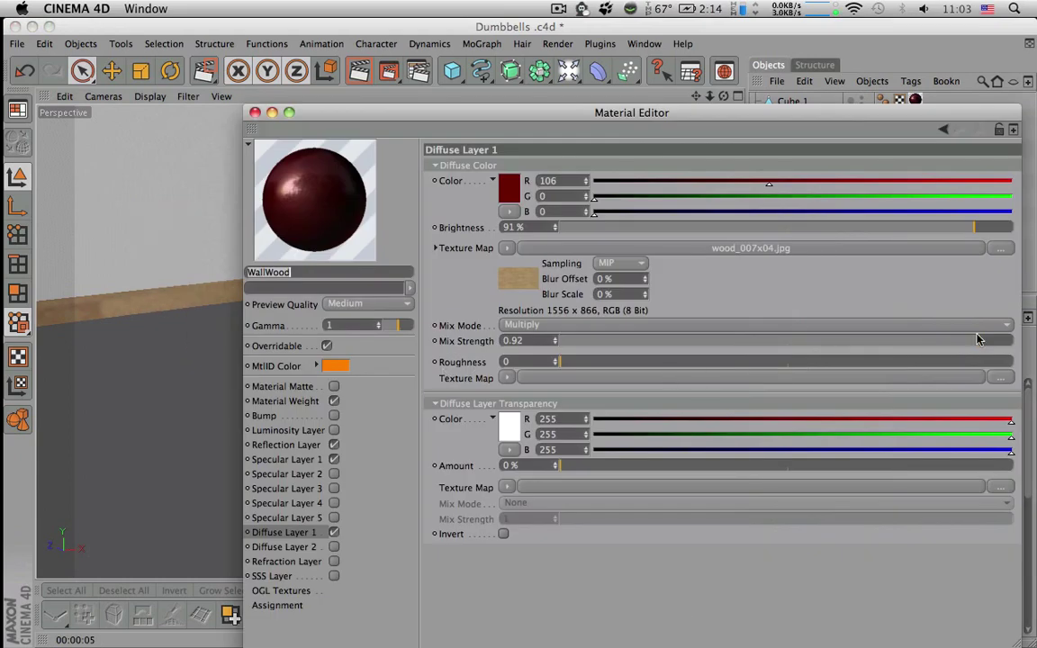
drag(975, 227, 991, 228)
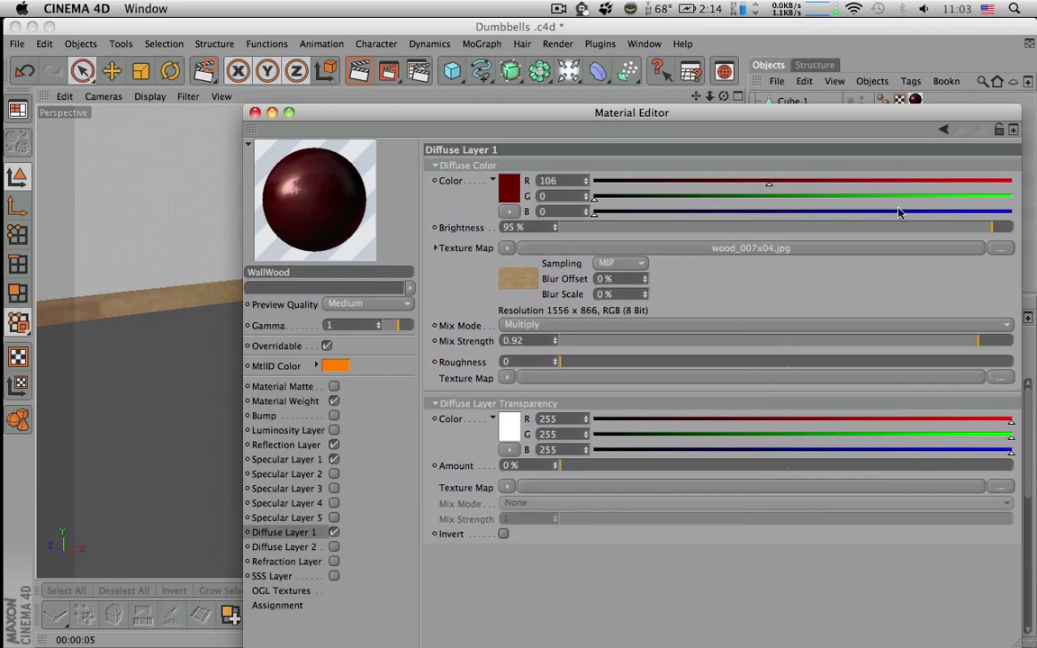
click(909, 228)
mouse_move(912, 230)
mouse_down()
mouse_move(898, 229)
mouse_move(918, 230)
mouse_up()
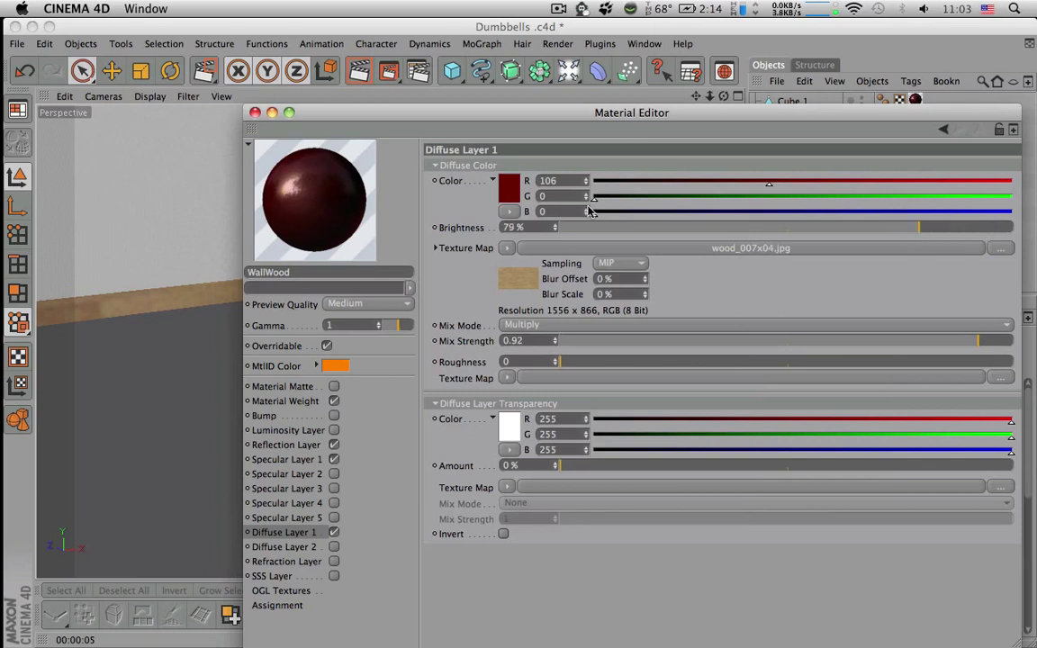
Brighten the WallWood diffuse color to red RGB 178, 0, 0 and close the material's settings
click(510, 189)
click(510, 167)
click(510, 164)
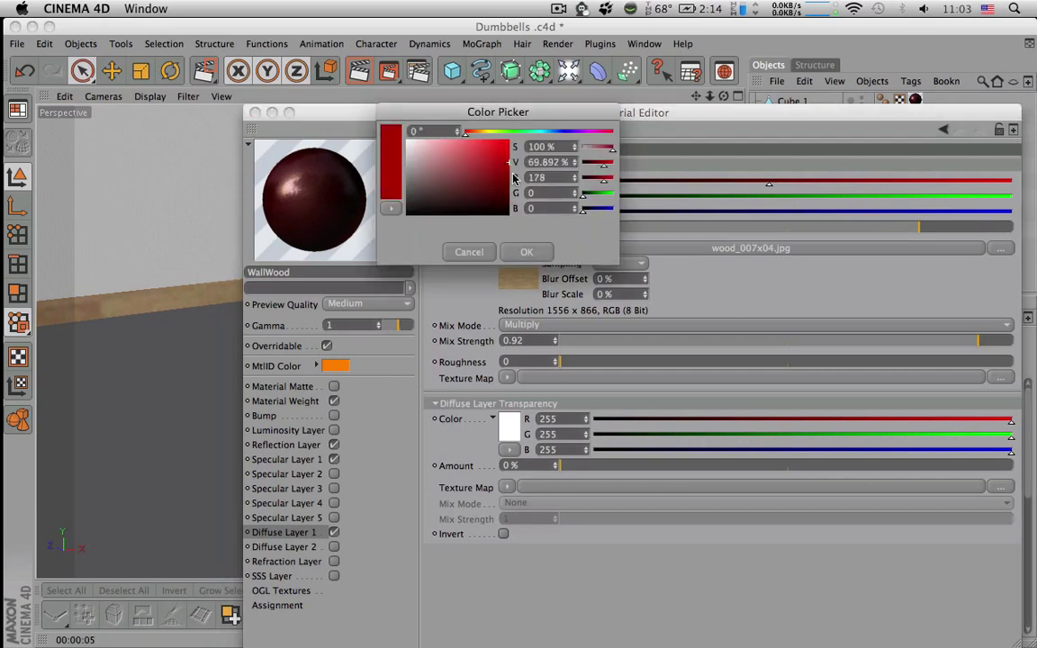
click(528, 253)
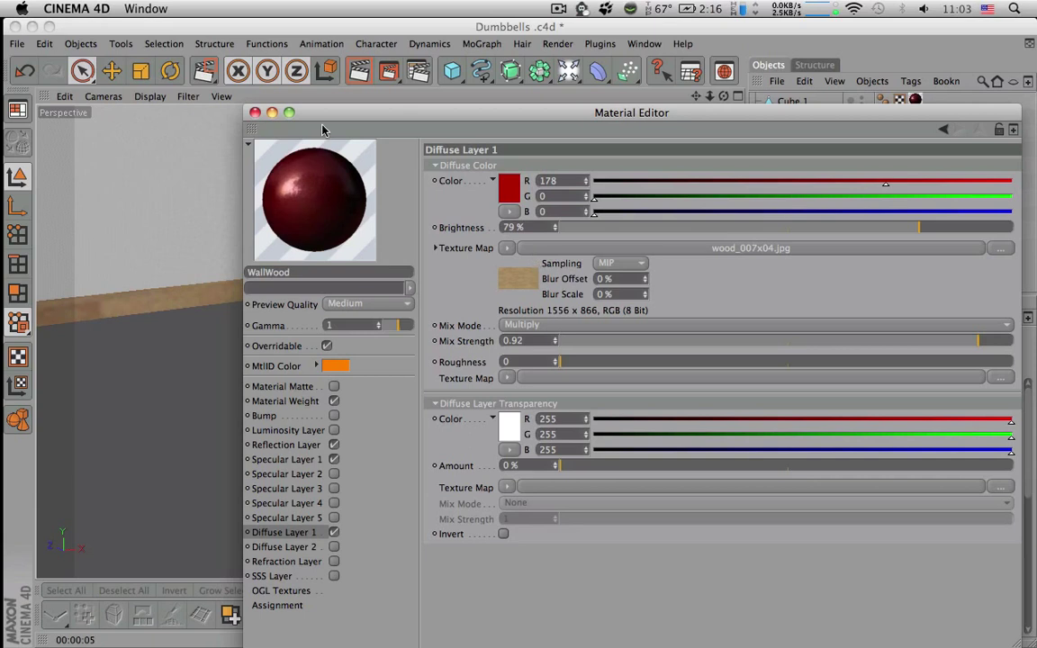
click(255, 111)
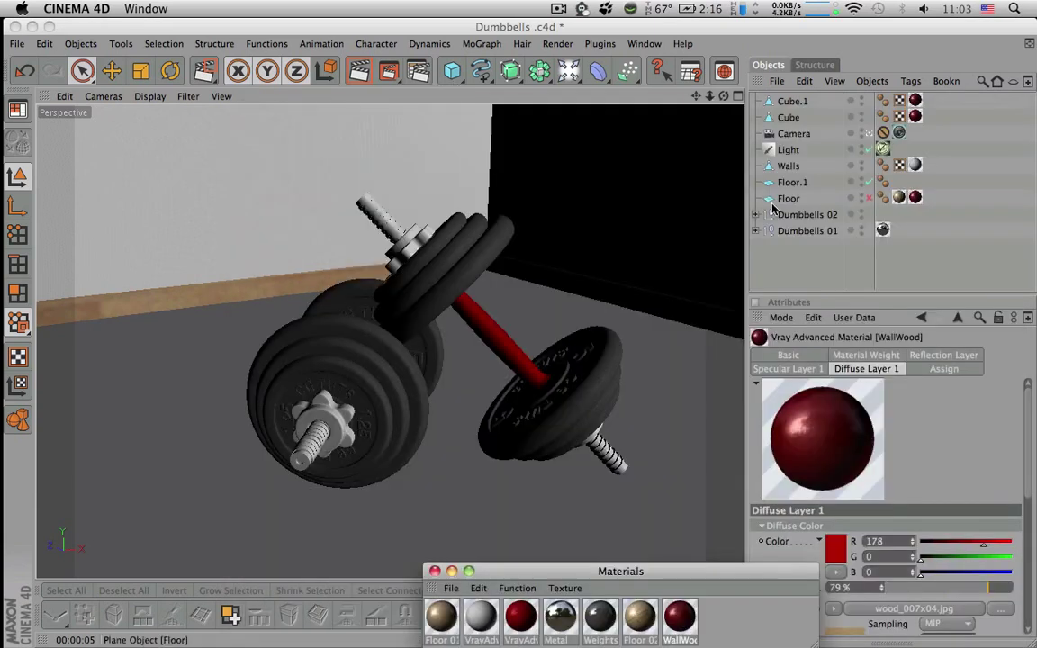
Shift the WallWood diffuse color to an orange-brown, RGB 178, 70, 4, and close the material's settings
double_click(680, 618)
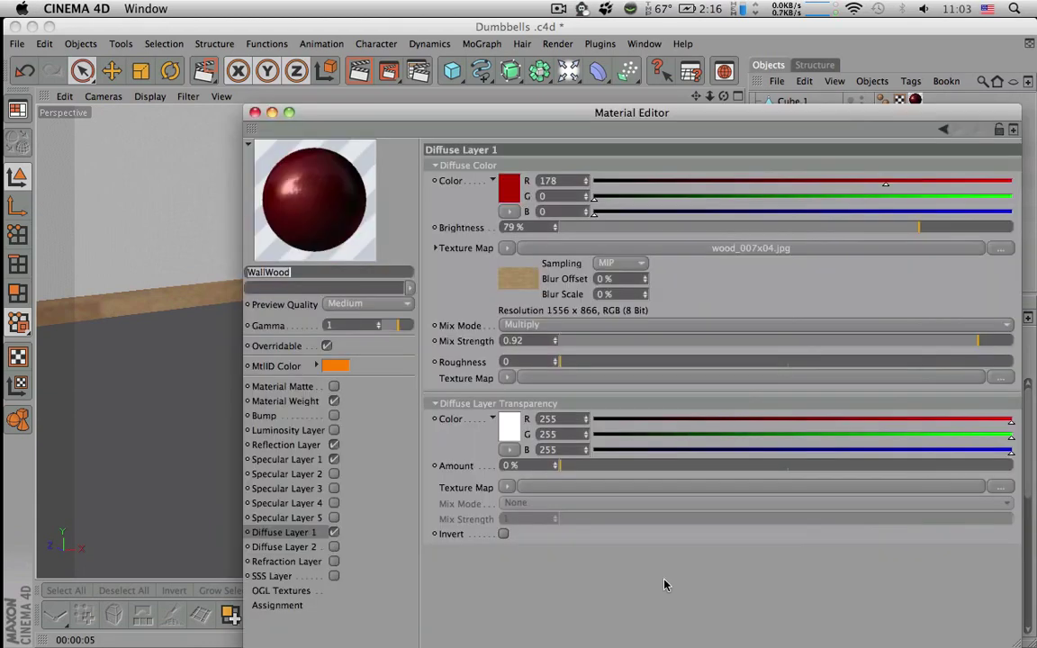
click(509, 189)
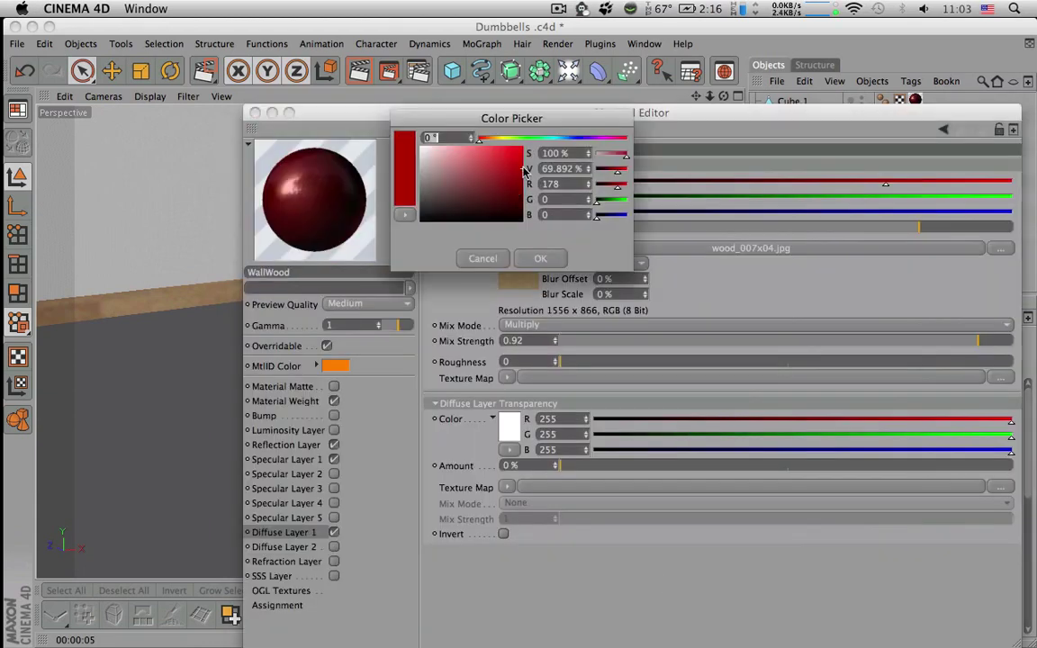
drag(481, 138, 488, 139)
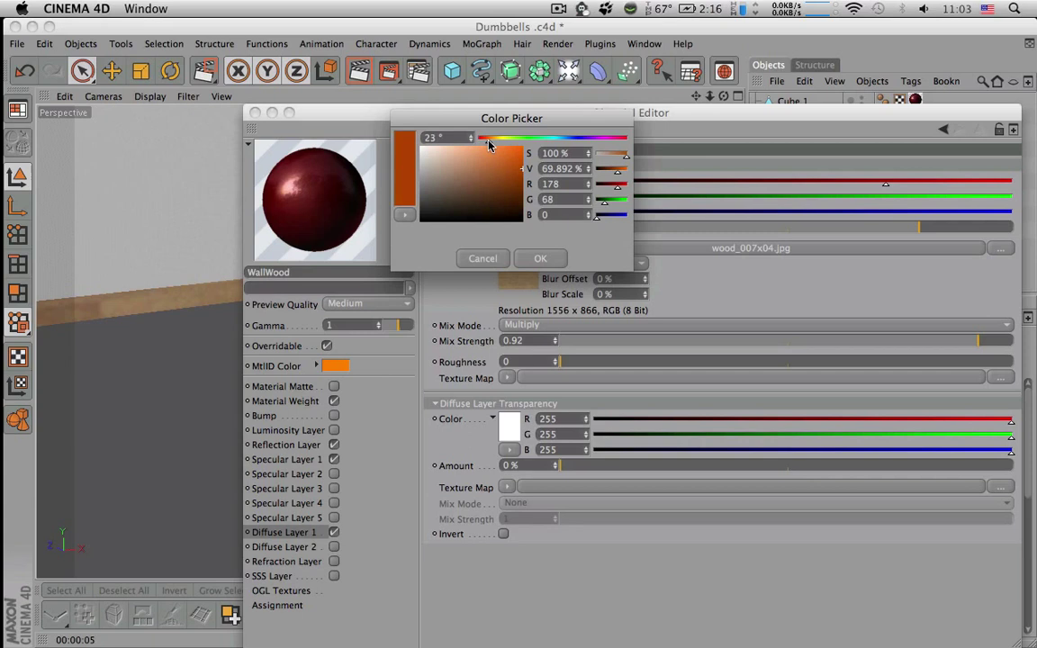
click(540, 258)
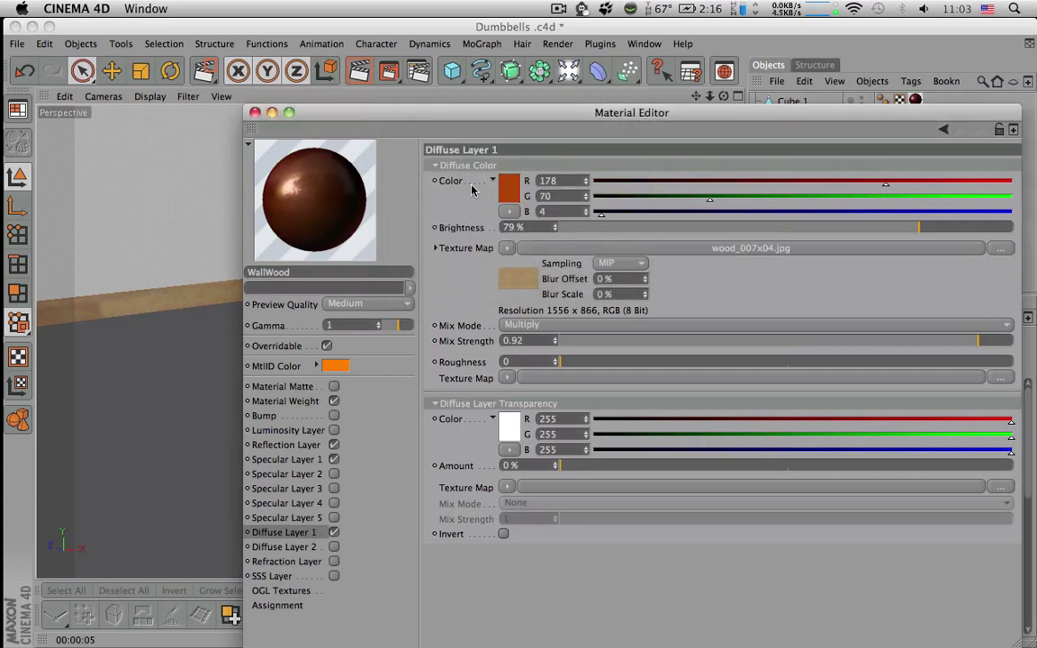
click(255, 112)
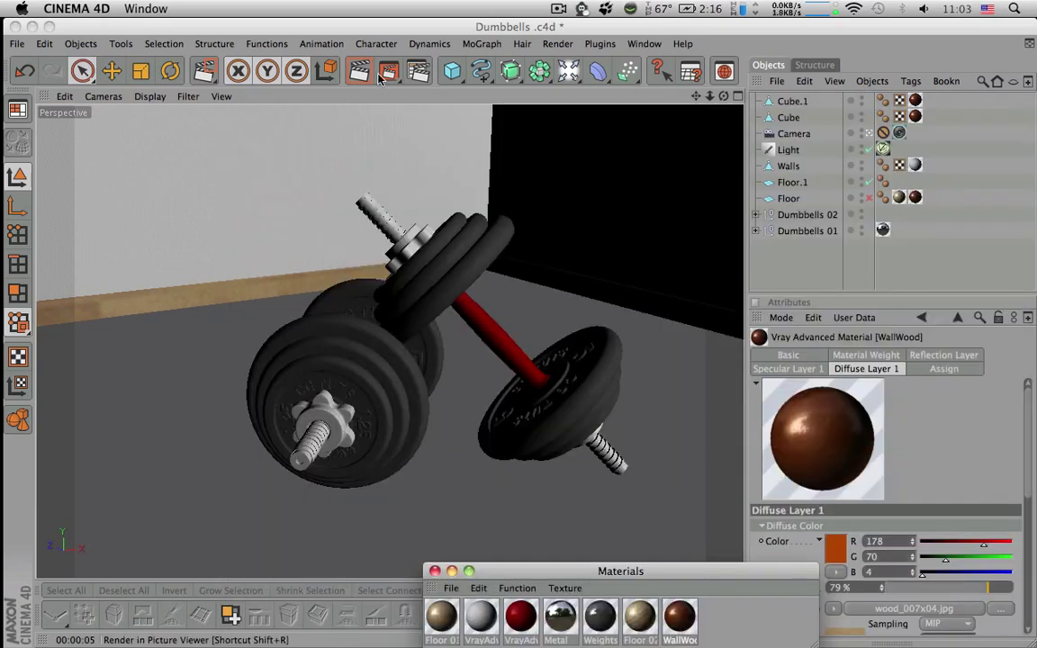
Show all four views, then enable the Floor object and disable Floor.1
click(737, 96)
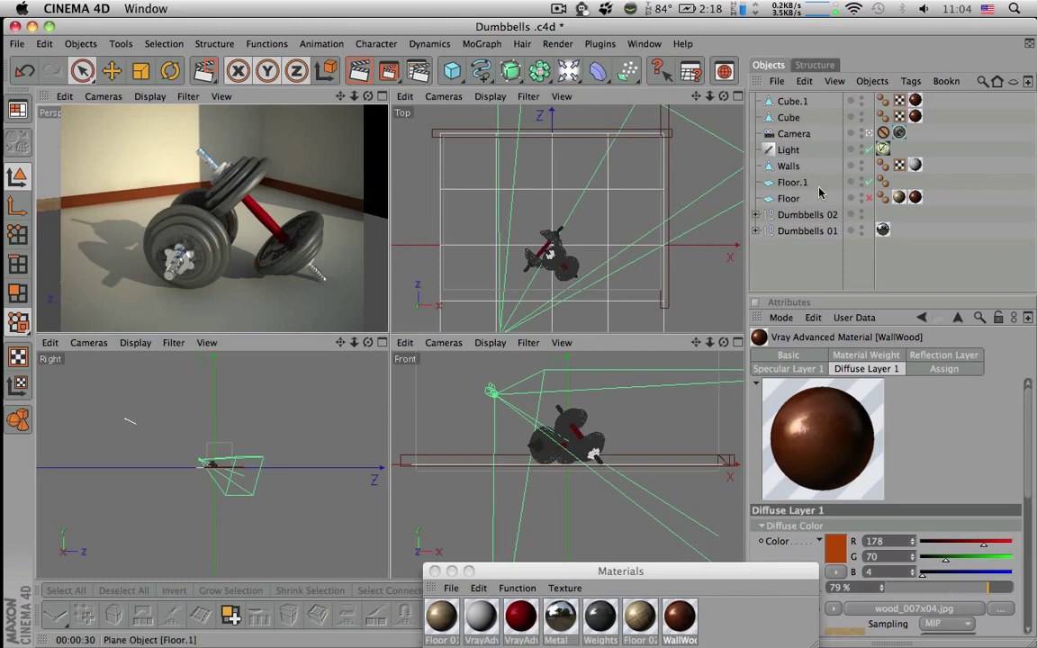
click(870, 199)
click(870, 184)
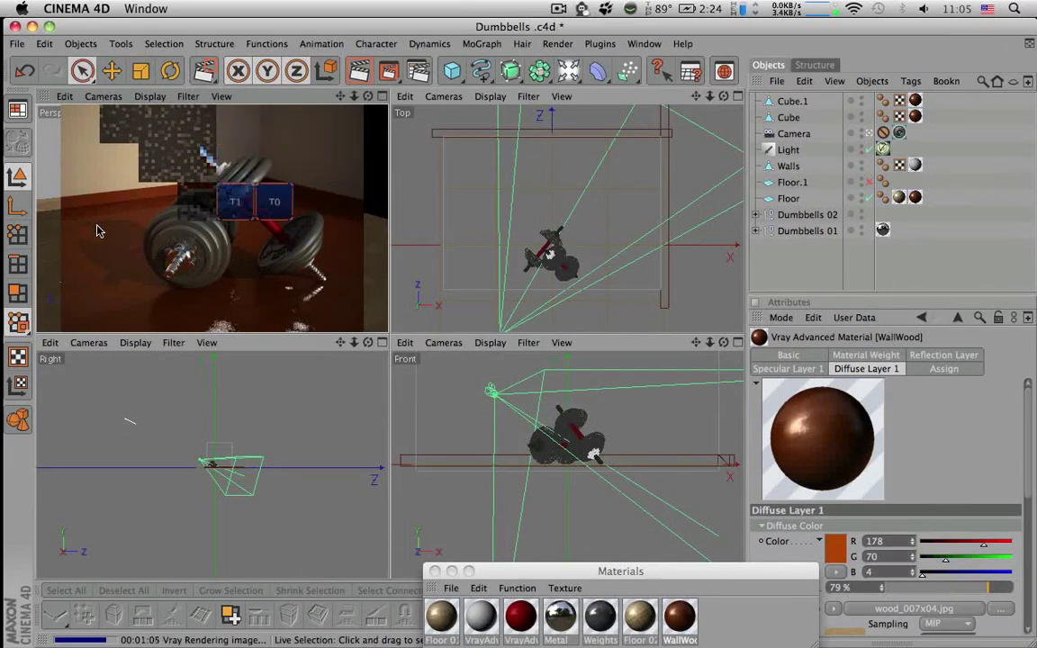
Apply the Floor 01 material to the Floor object and select its new texture tag
click(441, 616)
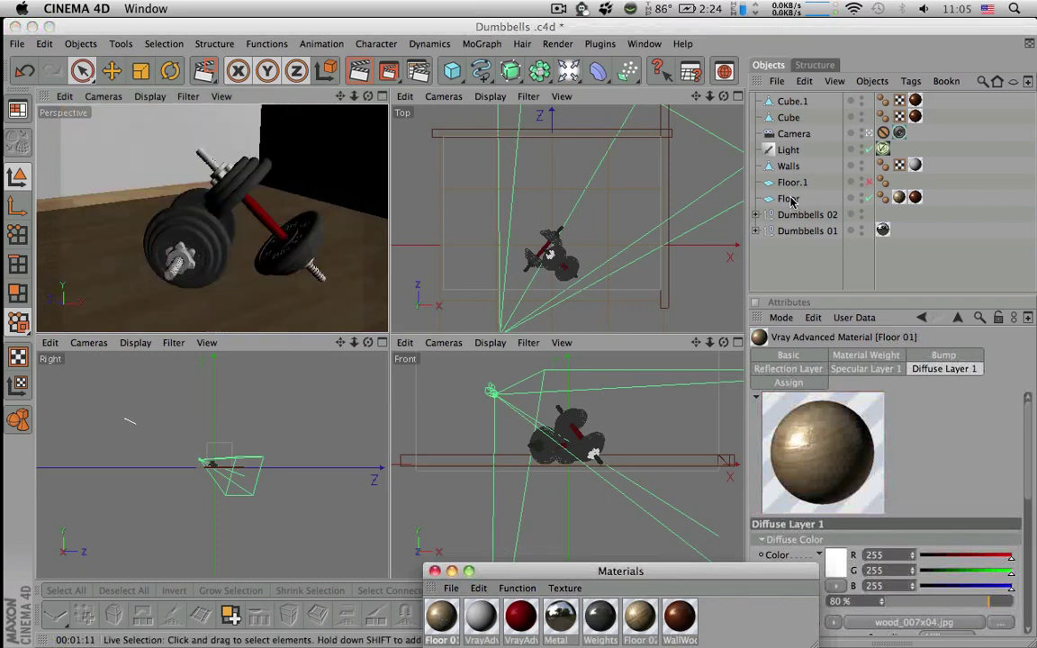
click(446, 618)
drag(455, 617, 782, 201)
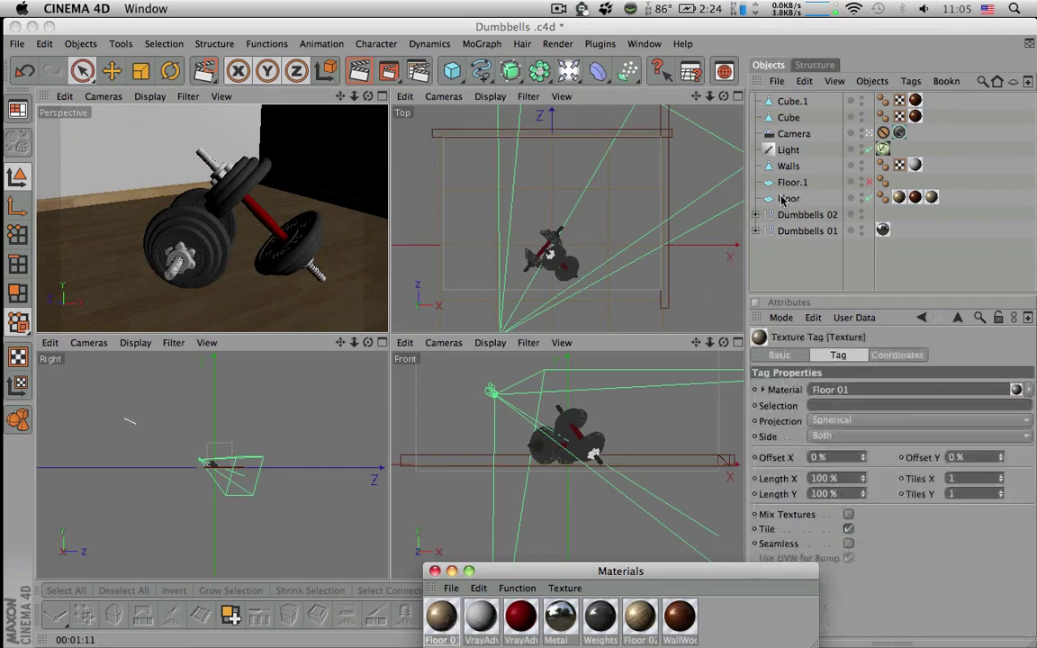
click(914, 197)
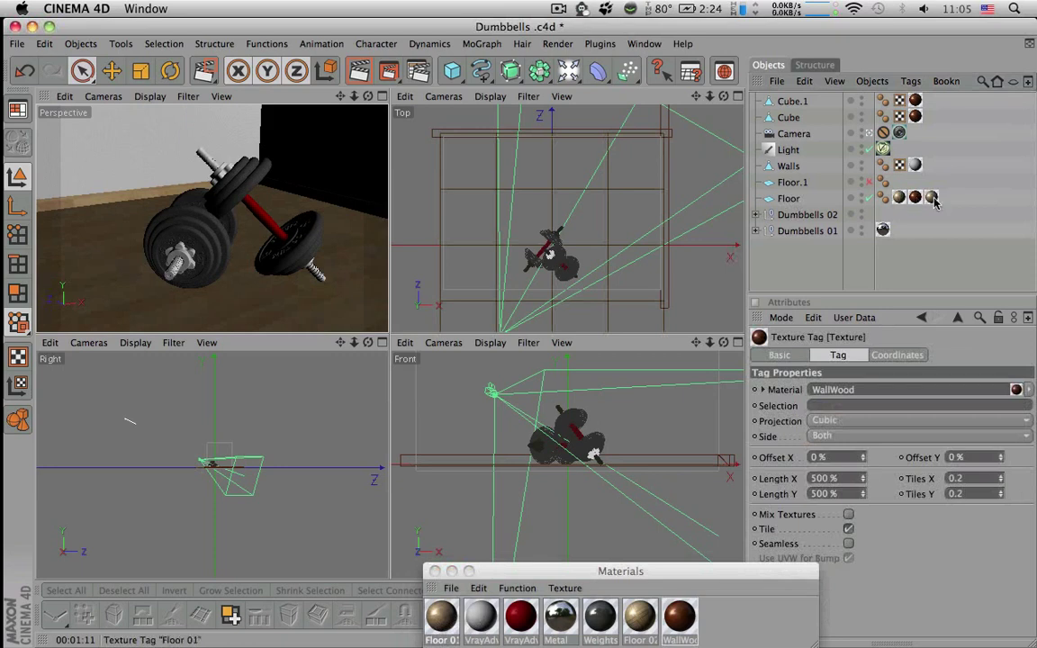
click(932, 198)
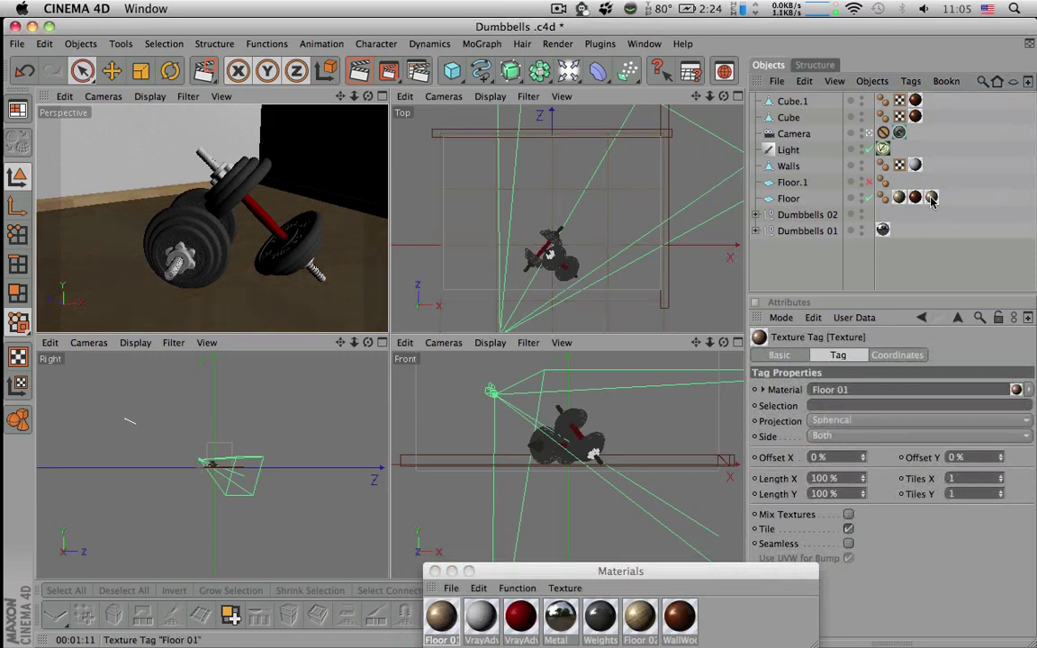
Set the Floor 01 tag to Cubic projection with Tiles X and Y at 0.2, and render the perspective view
click(900, 420)
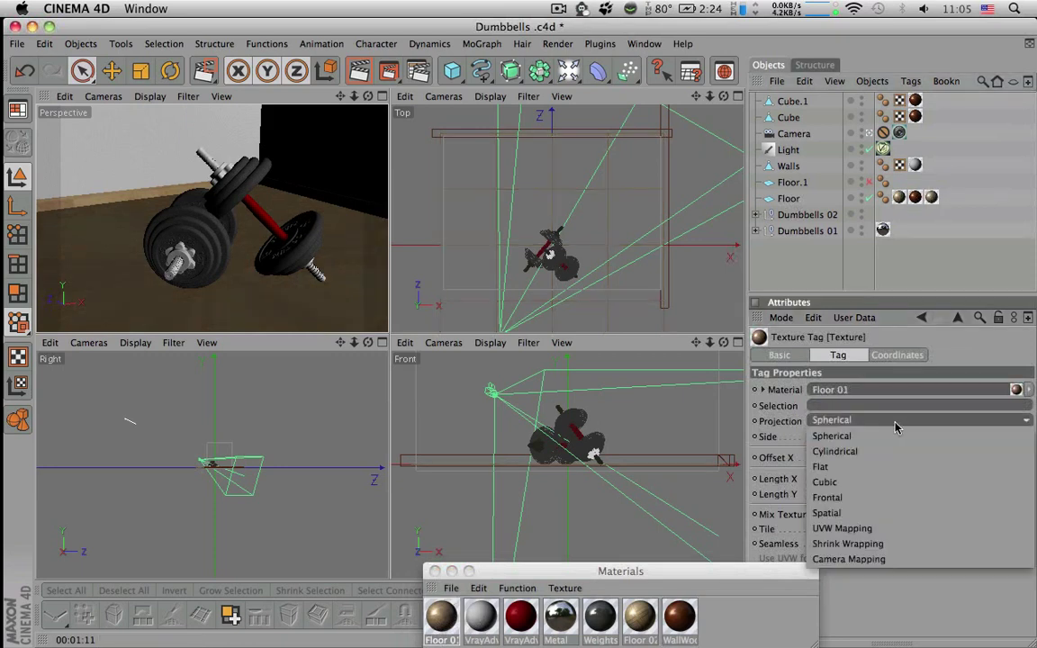
click(881, 481)
text(0.2)
key(Return)
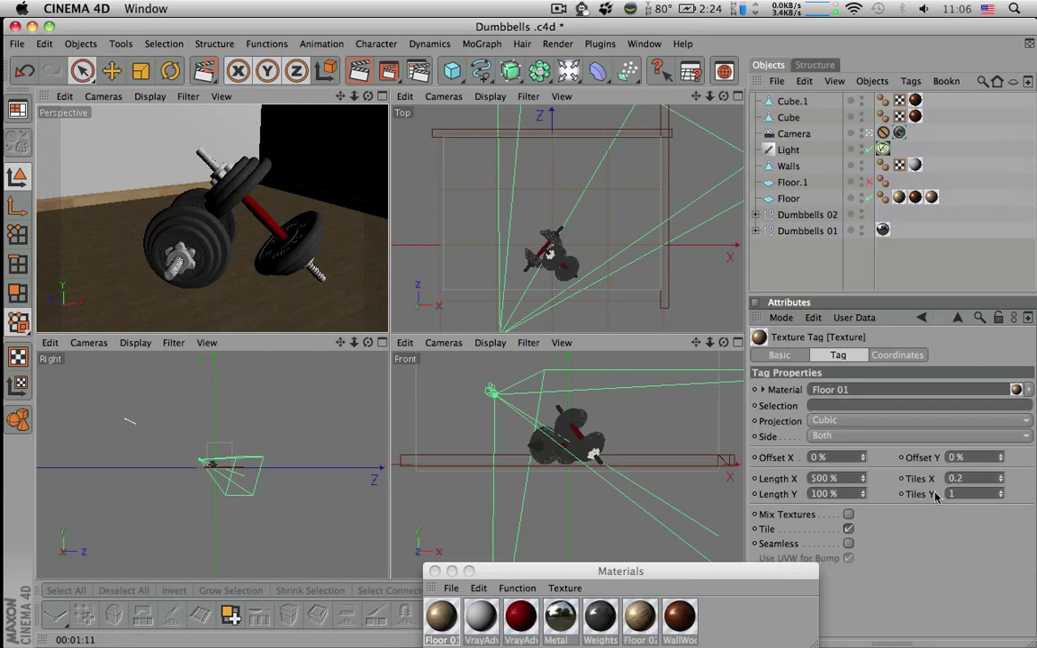
double_click(949, 493)
text(0.2)
key(Return)
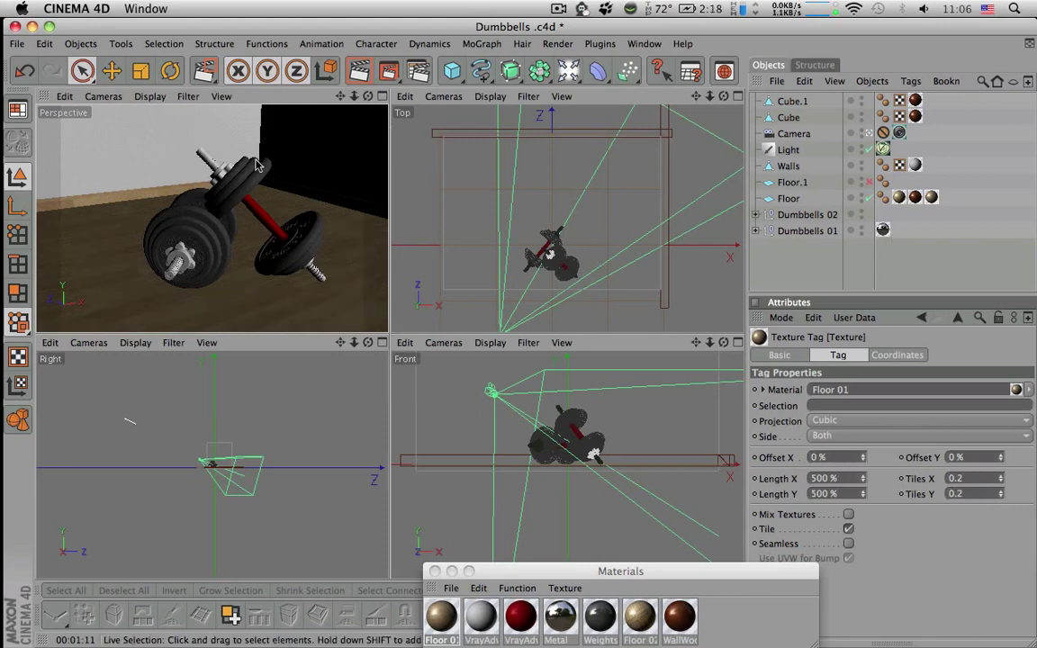
key(super+r)
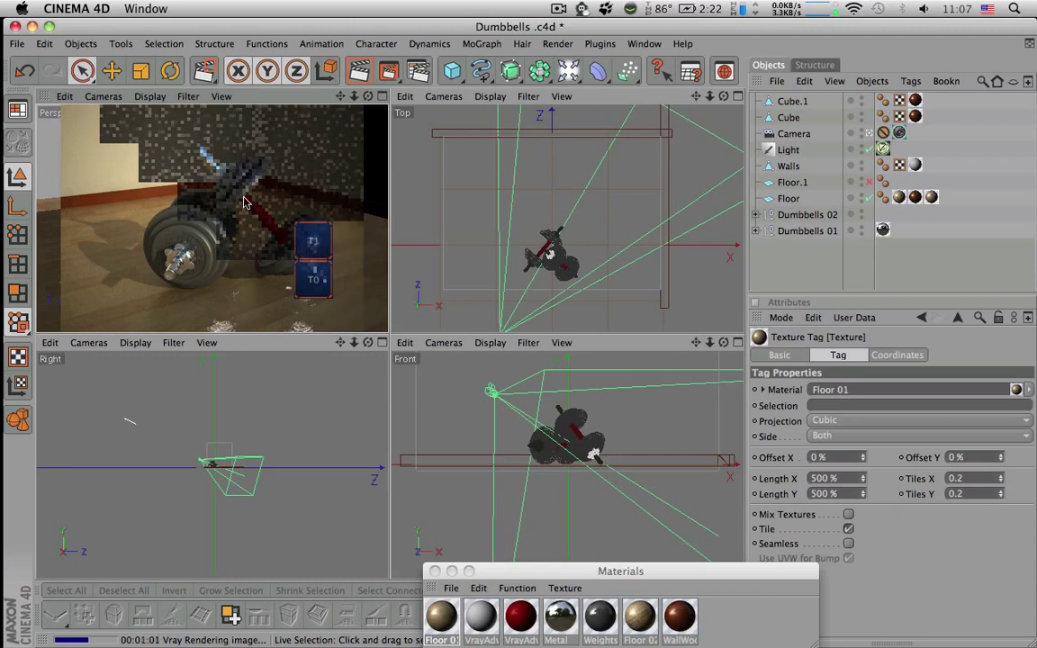
Set the Floor 01 material's bump amount to 1.5 cm and render a region around the dumbbells and floor
click(441, 616)
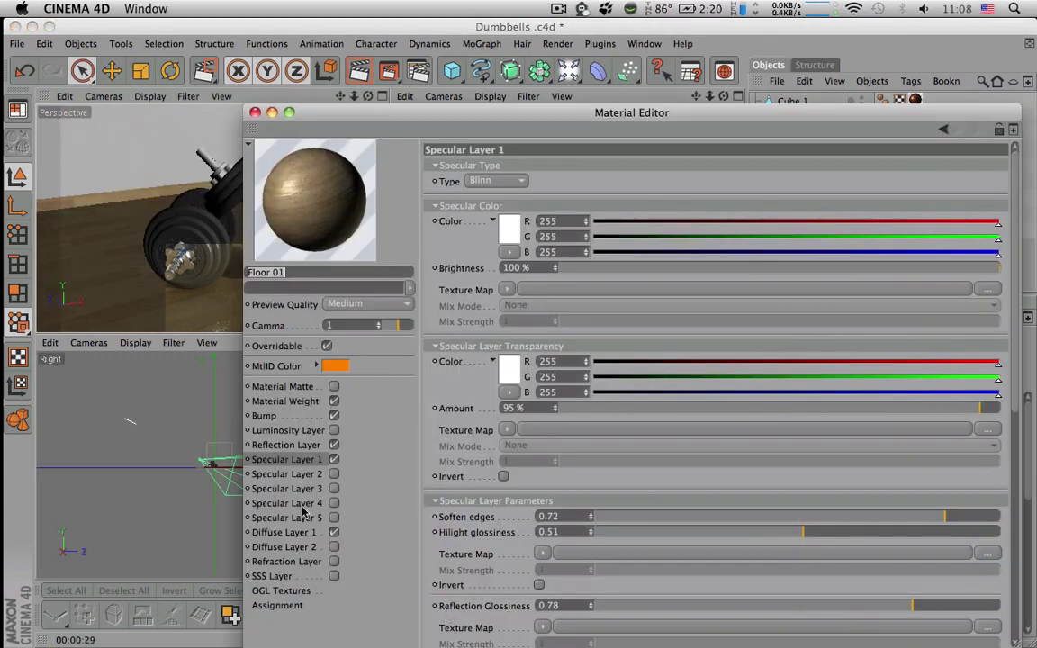
click(290, 417)
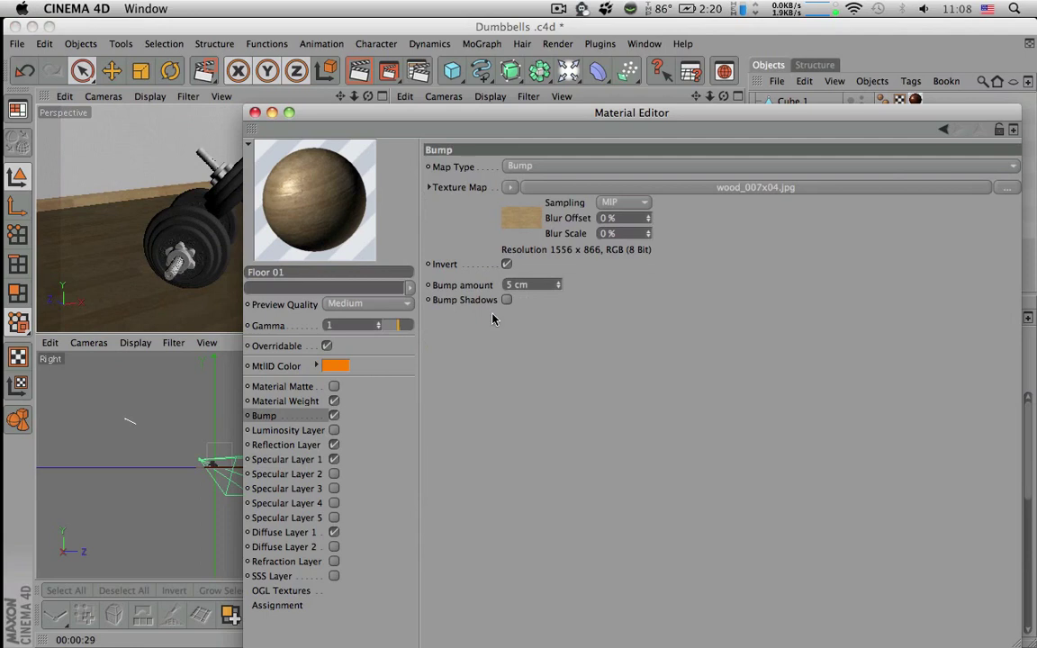
drag(546, 285, 447, 282)
text(1.5)
key(Return)
click(255, 113)
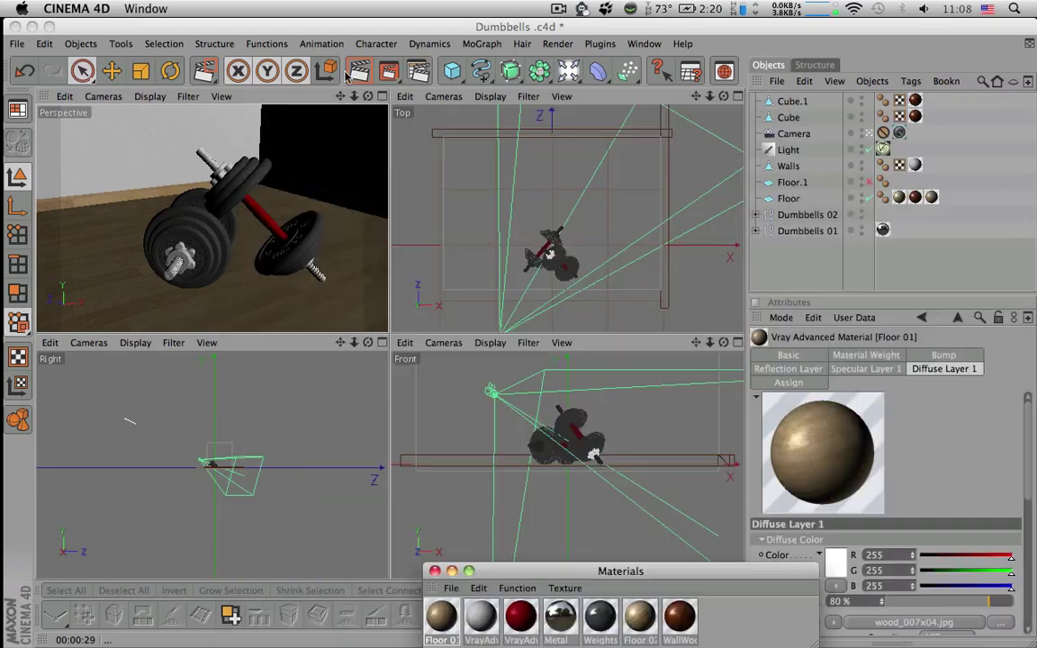
drag(358, 70, 422, 83)
drag(110, 195, 324, 297)
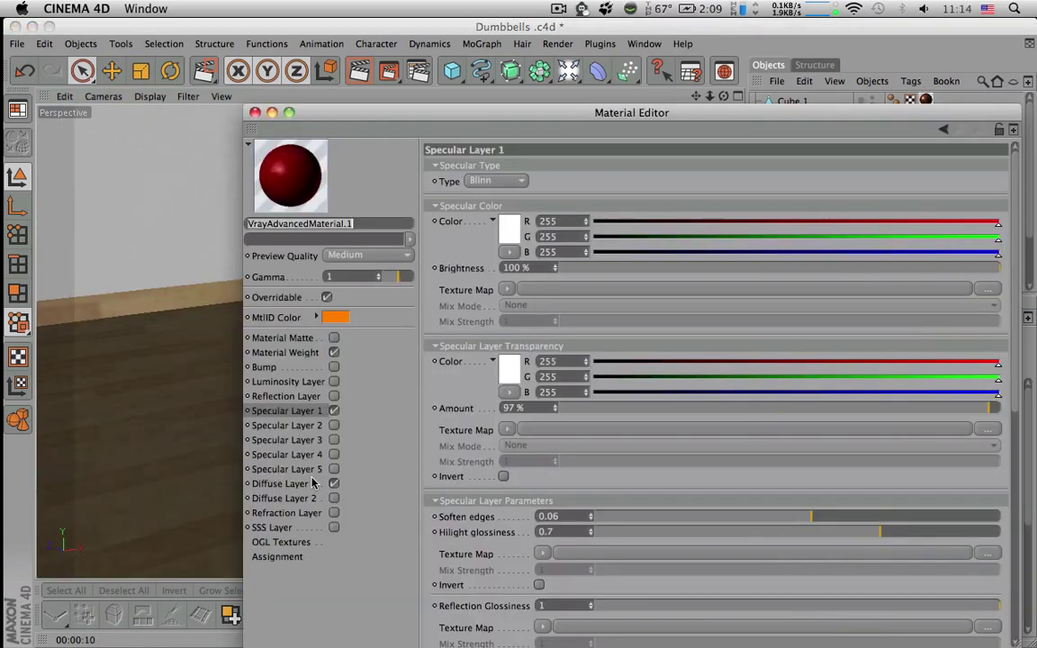
Set the diffuse color of VrayAdvancedMaterial.1 to black and apply it to the Protector object in Dumbbells 02
click(286, 483)
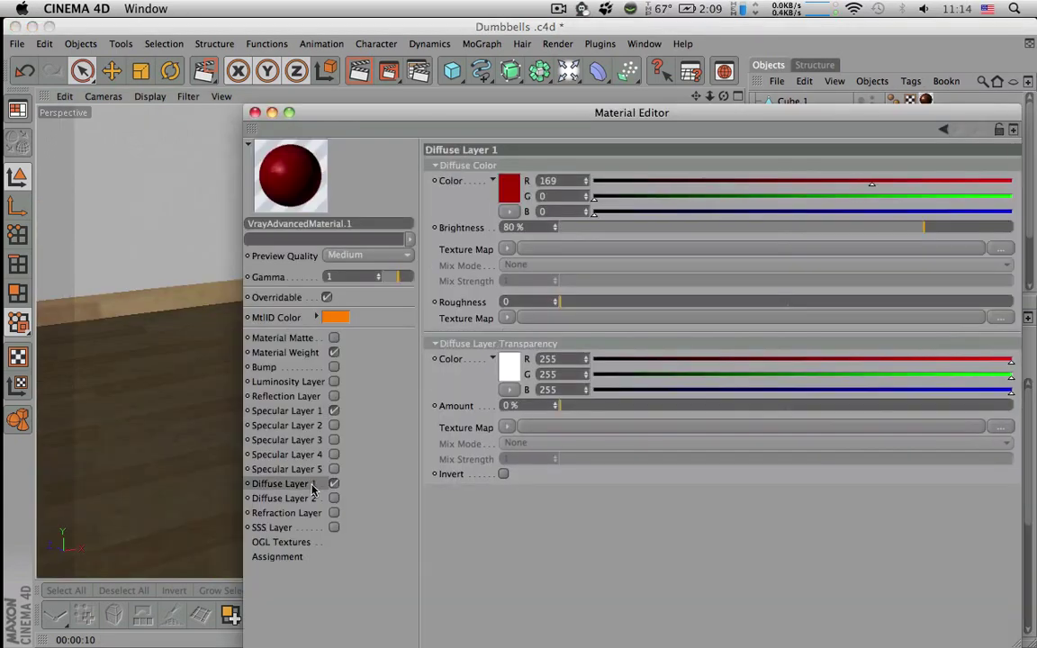
click(509, 183)
drag(505, 200, 407, 224)
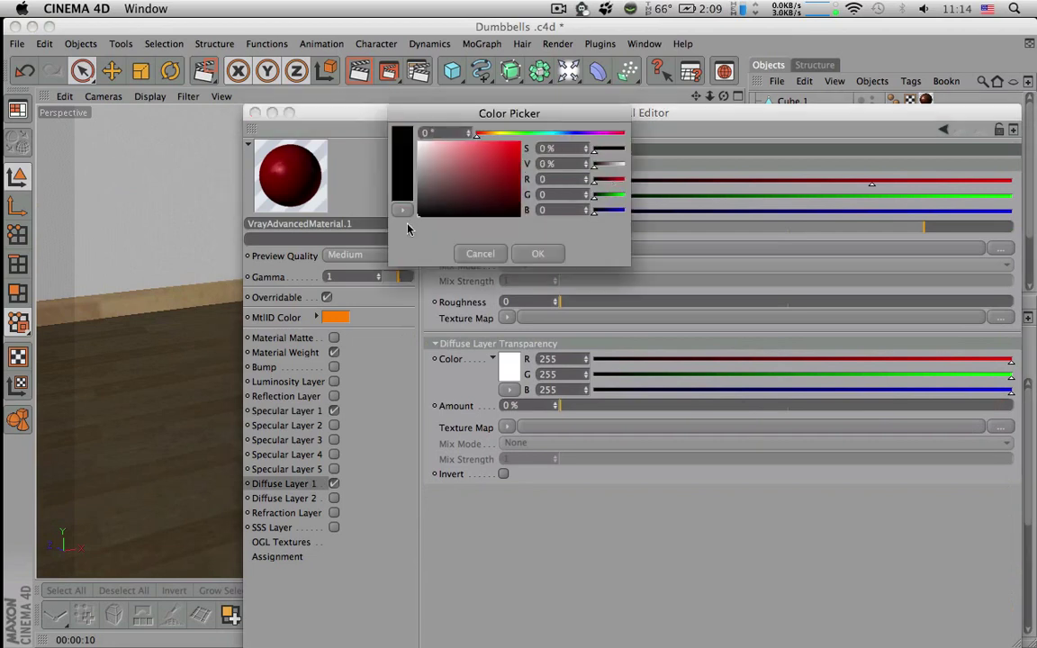
click(556, 251)
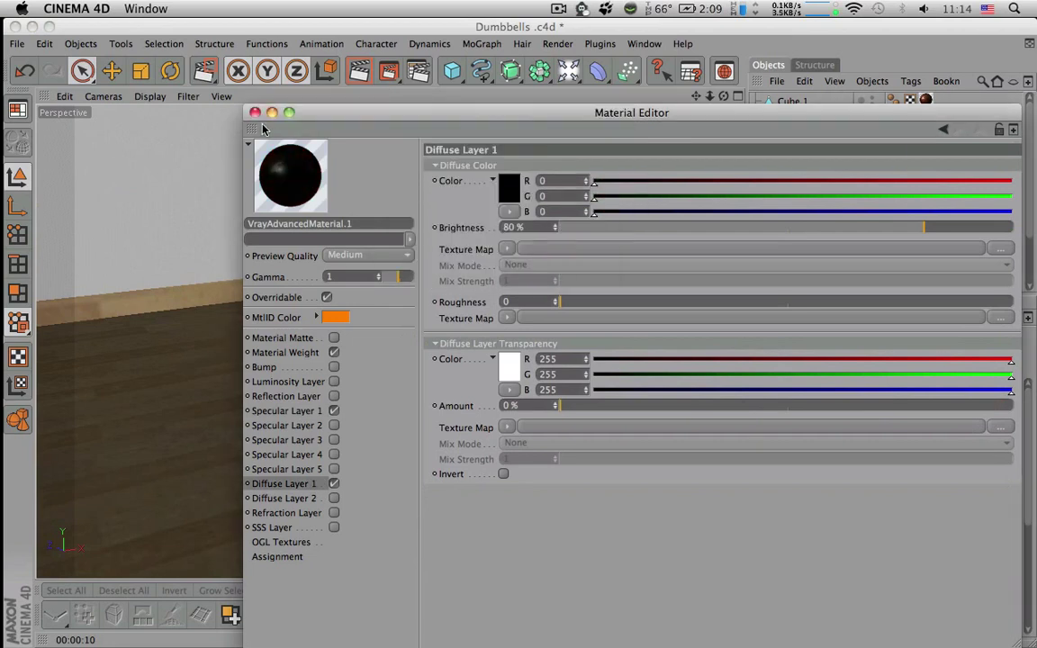
click(255, 113)
drag(440, 618, 798, 280)
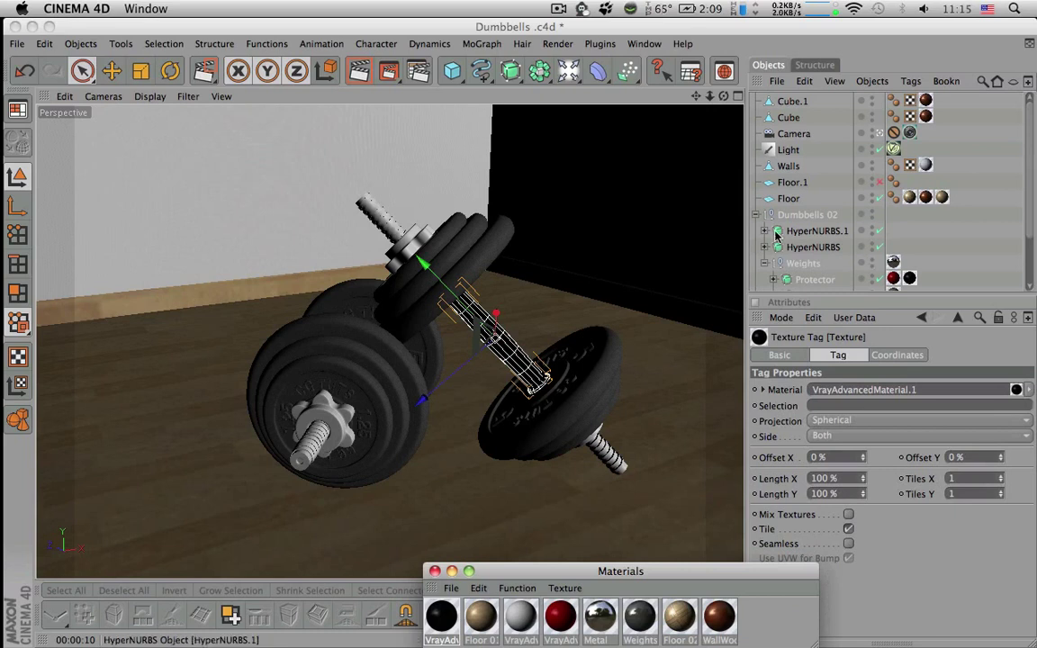
Render a region around the raised dumbbell's black grip and open VrayAdvancedMaterial.1 for editing
click(388, 71)
click(447, 99)
drag(410, 225, 600, 437)
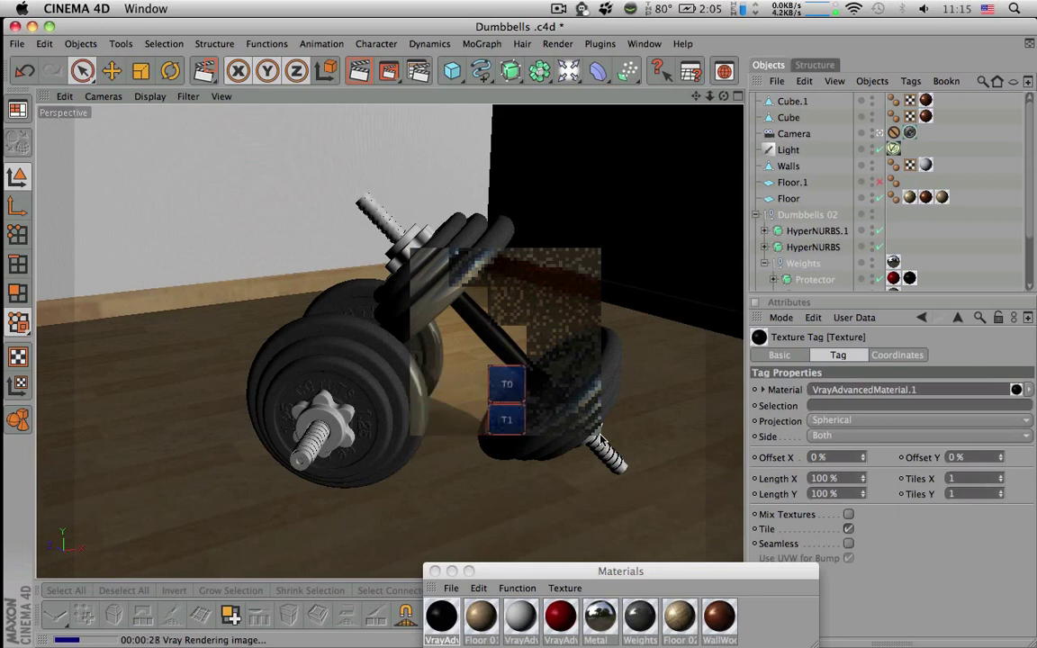
click(443, 619)
click(443, 619)
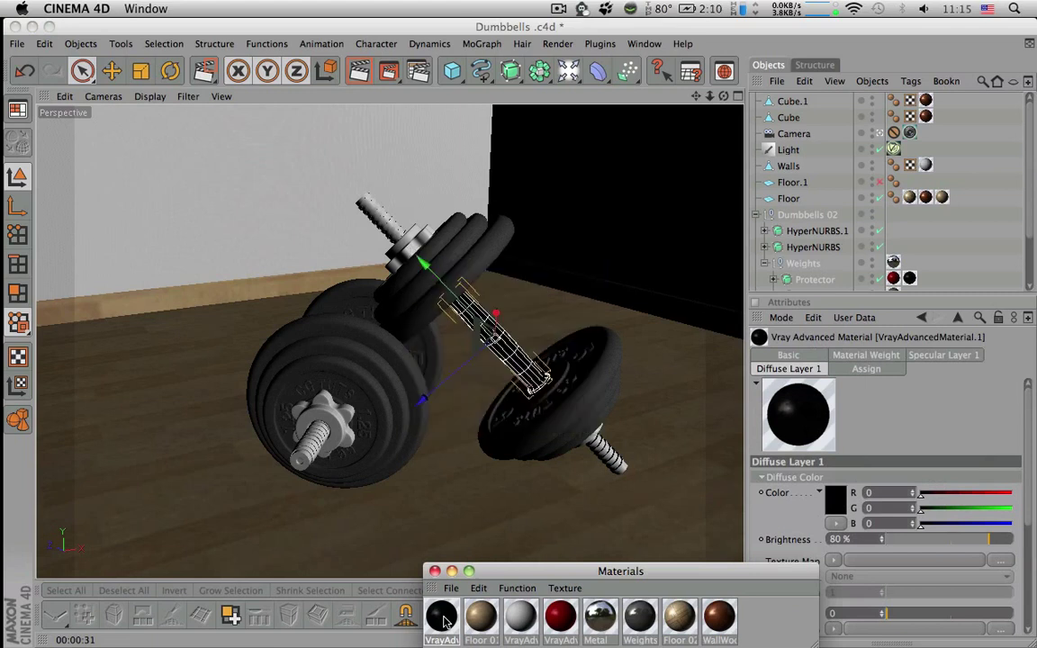
double_click(443, 619)
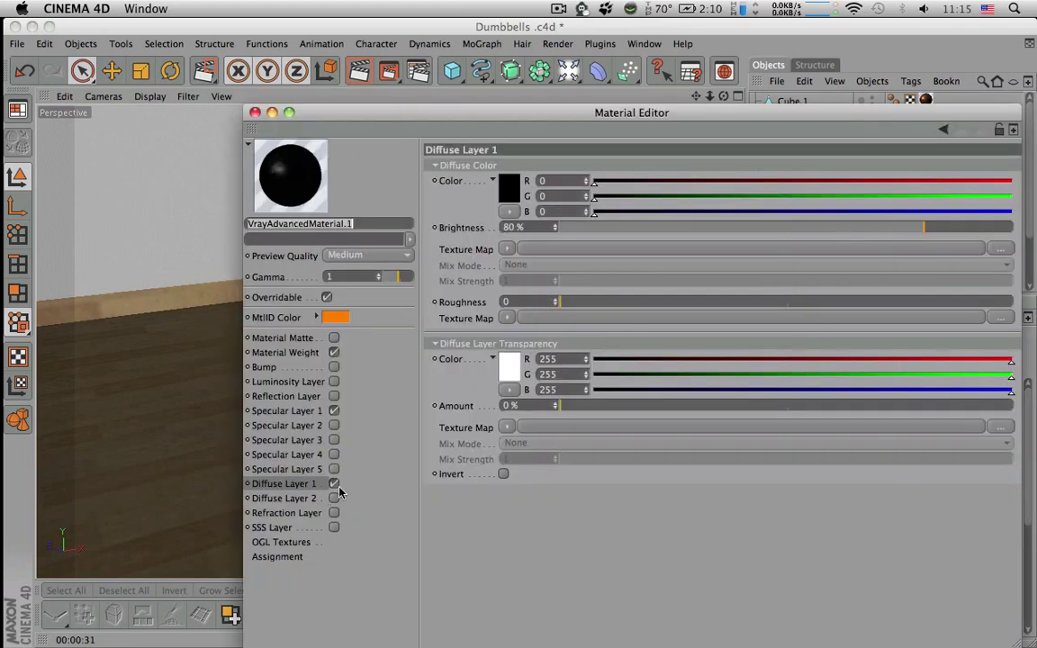
Try adding Specular Layer 2 to the material with highlight glossiness 0.77, soften edges -0.08 and a transparency amount of 97%
click(317, 425)
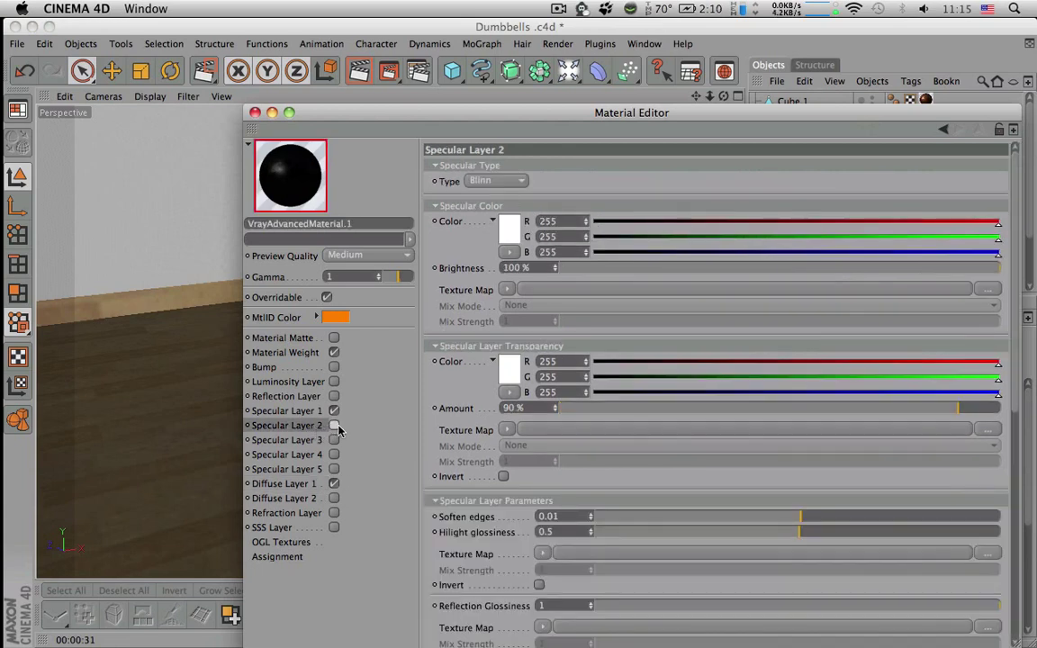
click(334, 427)
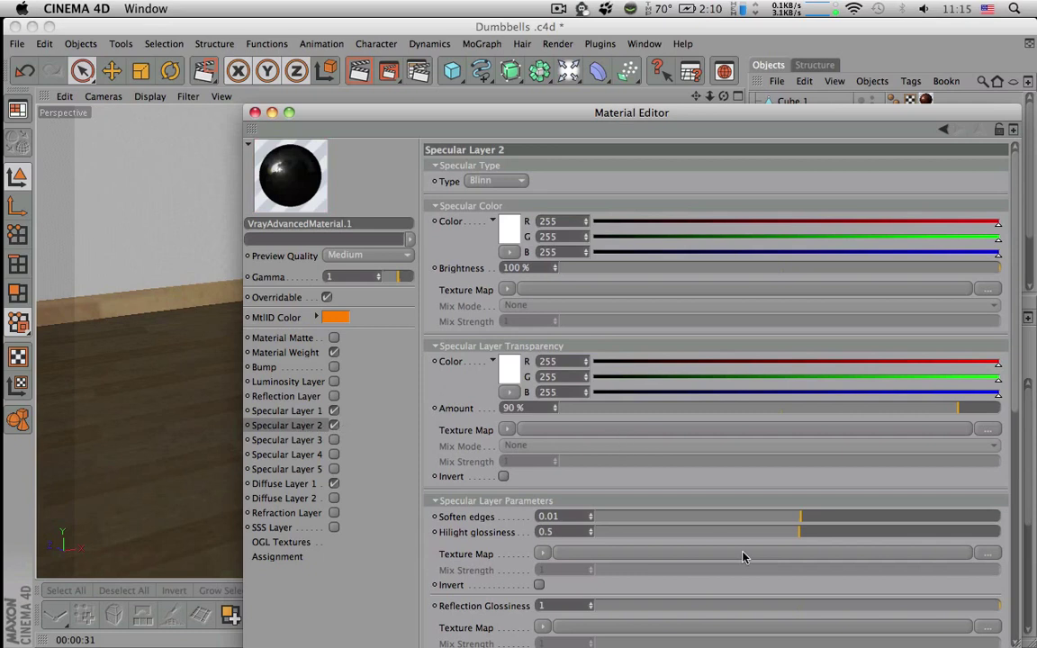
drag(799, 532, 907, 536)
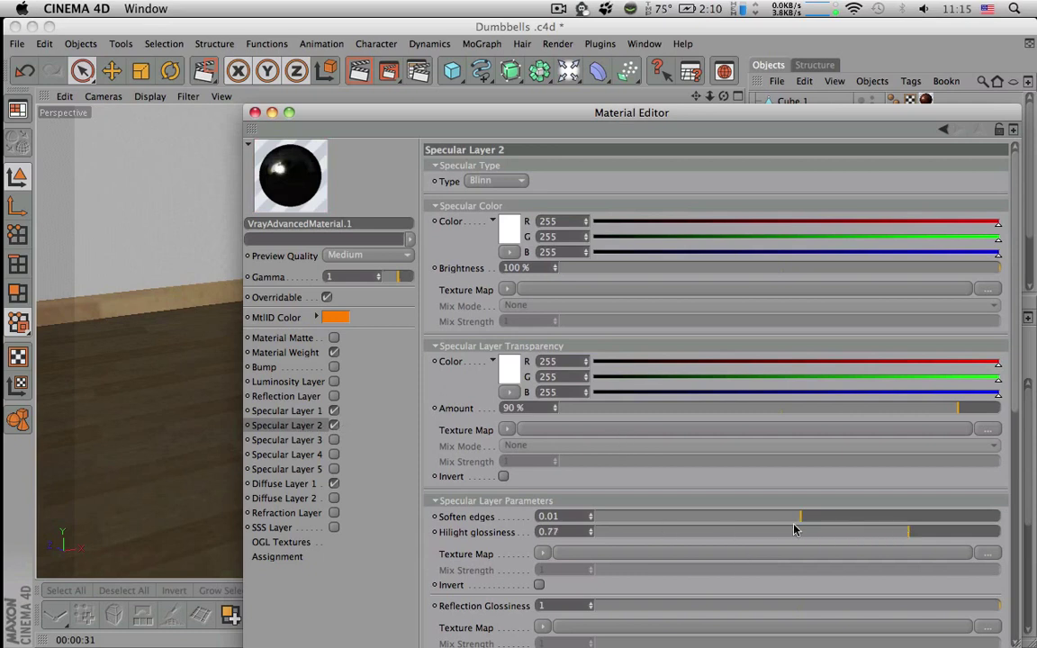
mouse_move(798, 515)
mouse_down()
mouse_move(855, 514)
mouse_move(782, 517)
mouse_up()
drag(969, 406, 989, 408)
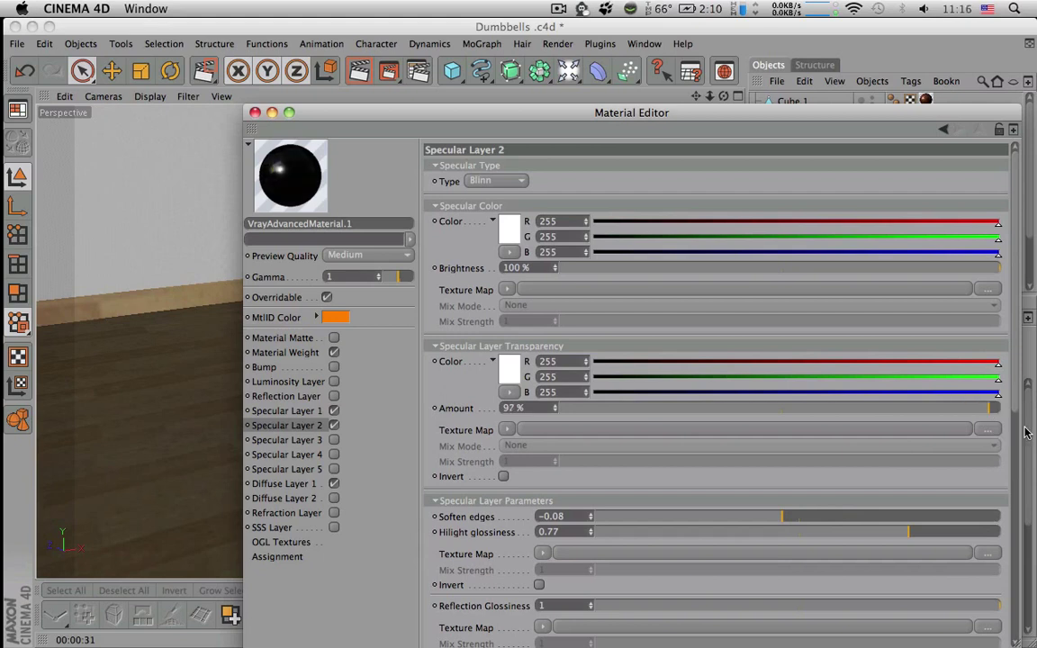
mouse_move(1016, 408)
mouse_down()
mouse_move(1011, 432)
mouse_move(1011, 408)
mouse_up()
Set Specular Layer 1 to Phong with 97% transparency, soften edges 0.06 and highlight glossiness 0.61, and render a region around the grip
click(288, 353)
click(288, 411)
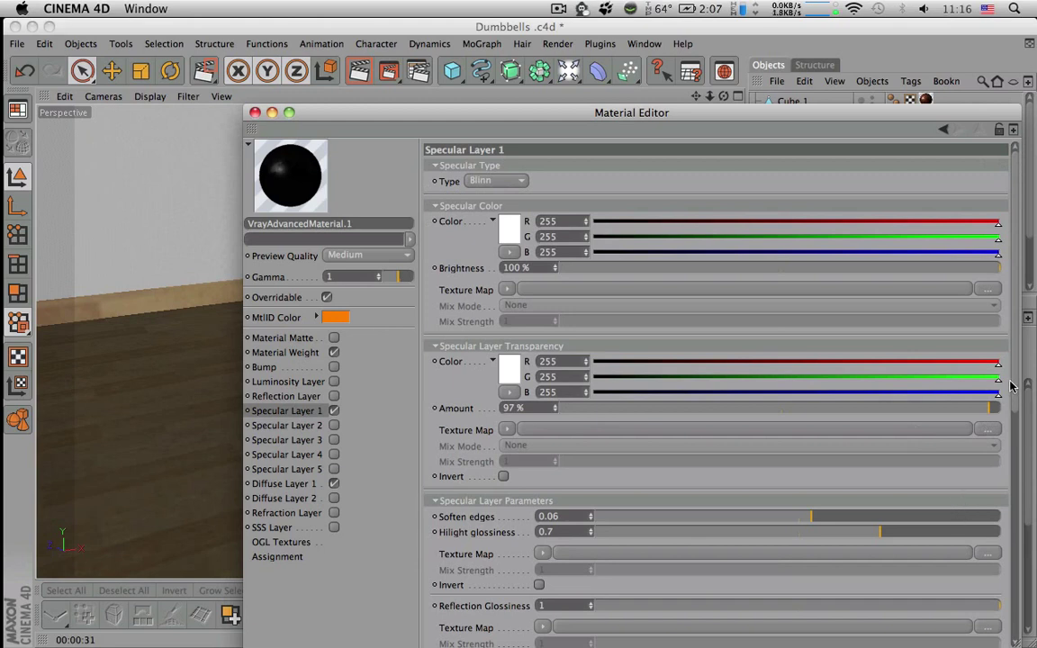
drag(1012, 381, 1013, 370)
click(495, 181)
click(486, 196)
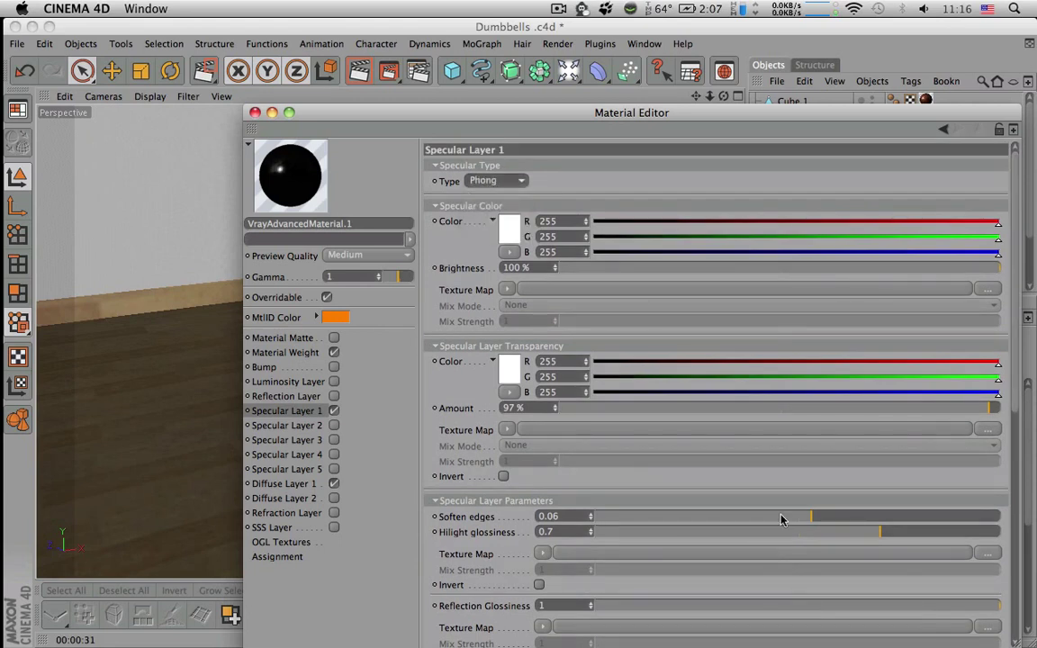
click(905, 534)
mouse_move(897, 534)
mouse_down()
mouse_move(789, 535)
mouse_move(844, 536)
mouse_up()
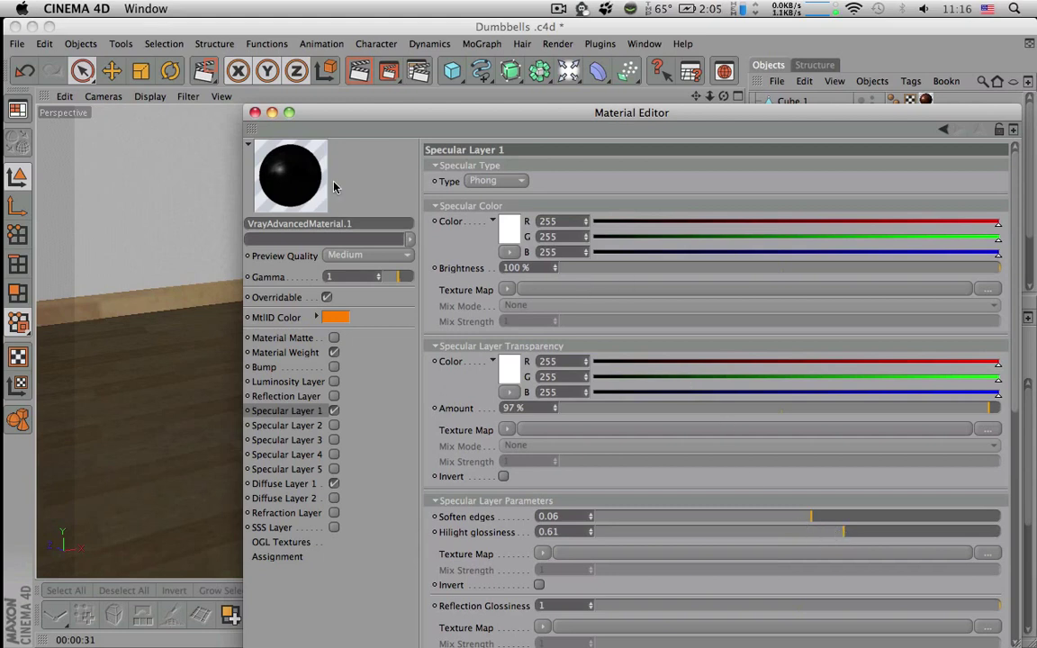
click(254, 113)
drag(358, 71, 407, 83)
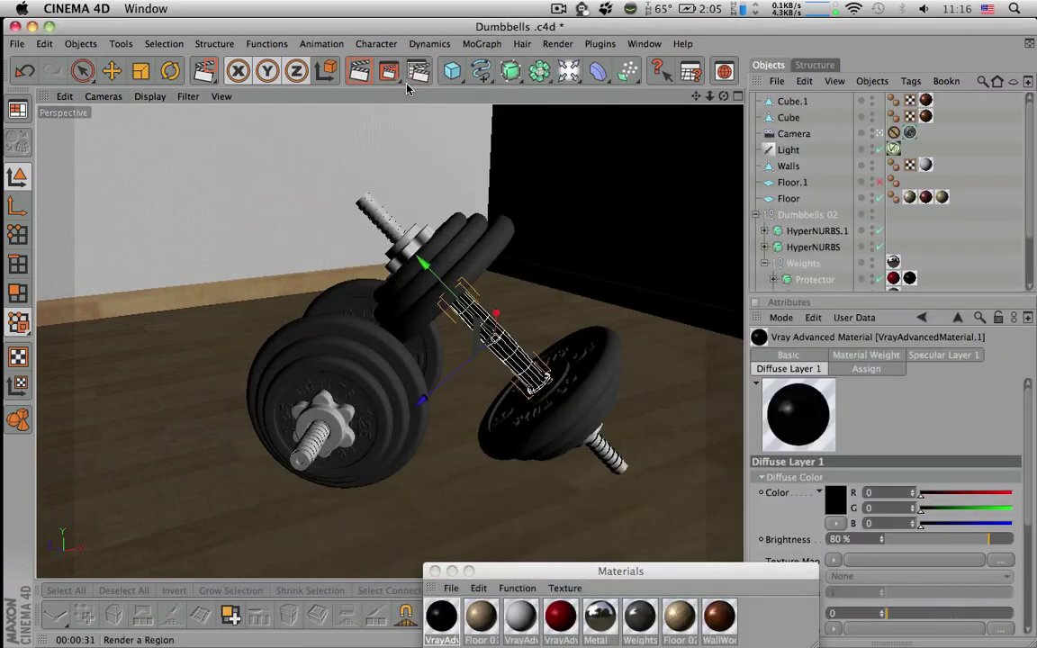
drag(428, 280, 546, 388)
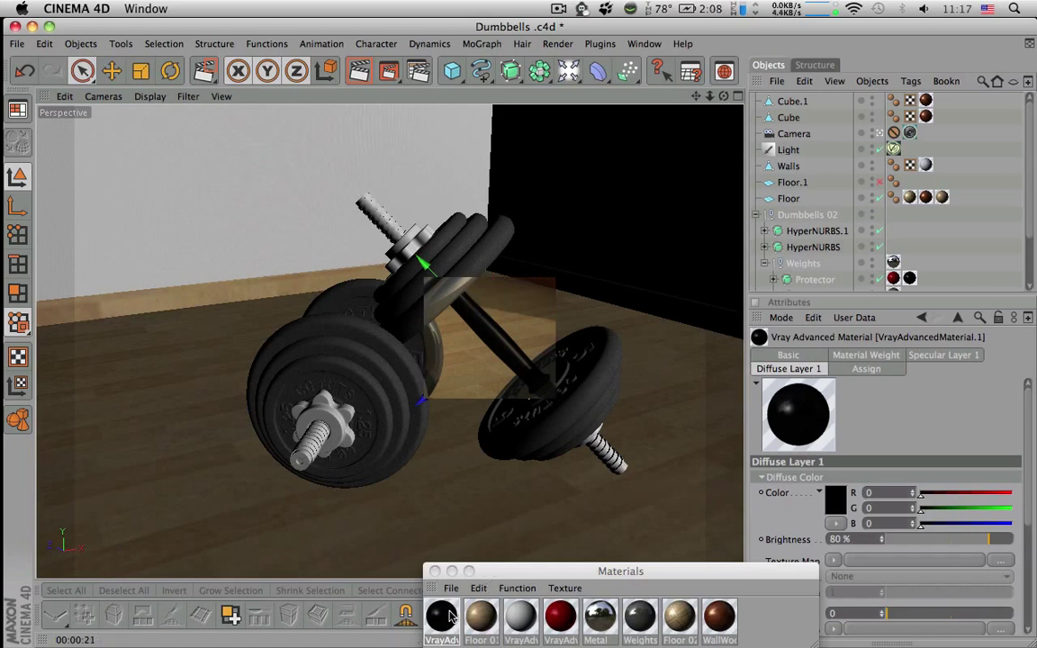
Try a dark brown diffuse color of RGB 49, 35, 35 on VrayAdvancedMaterial.1 and render a larger region around the grip
click(450, 615)
double_click(450, 615)
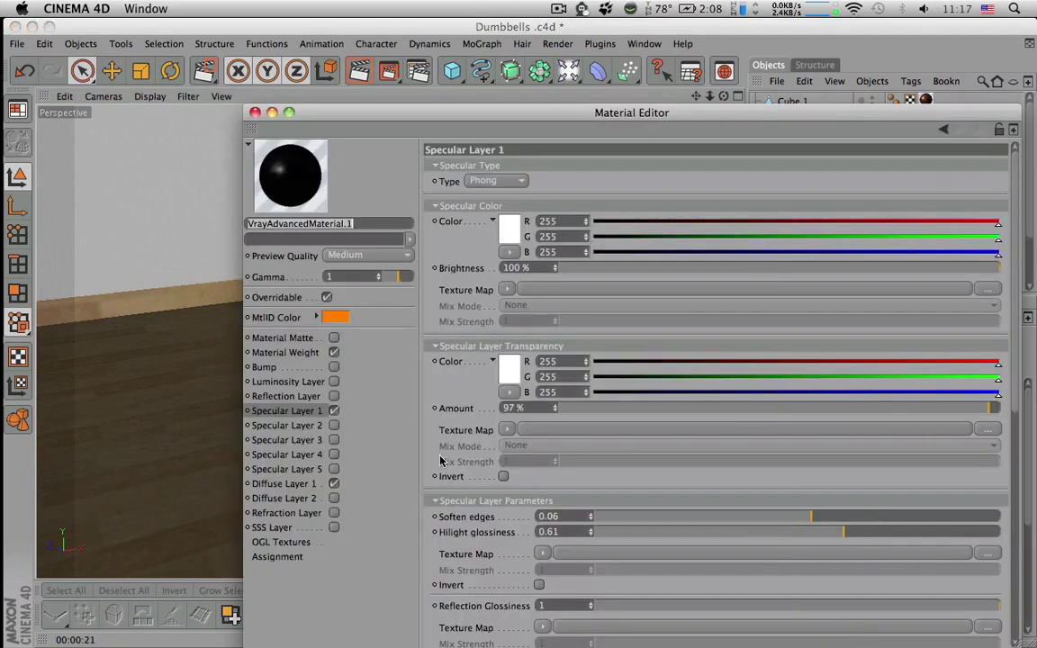
click(280, 485)
click(509, 188)
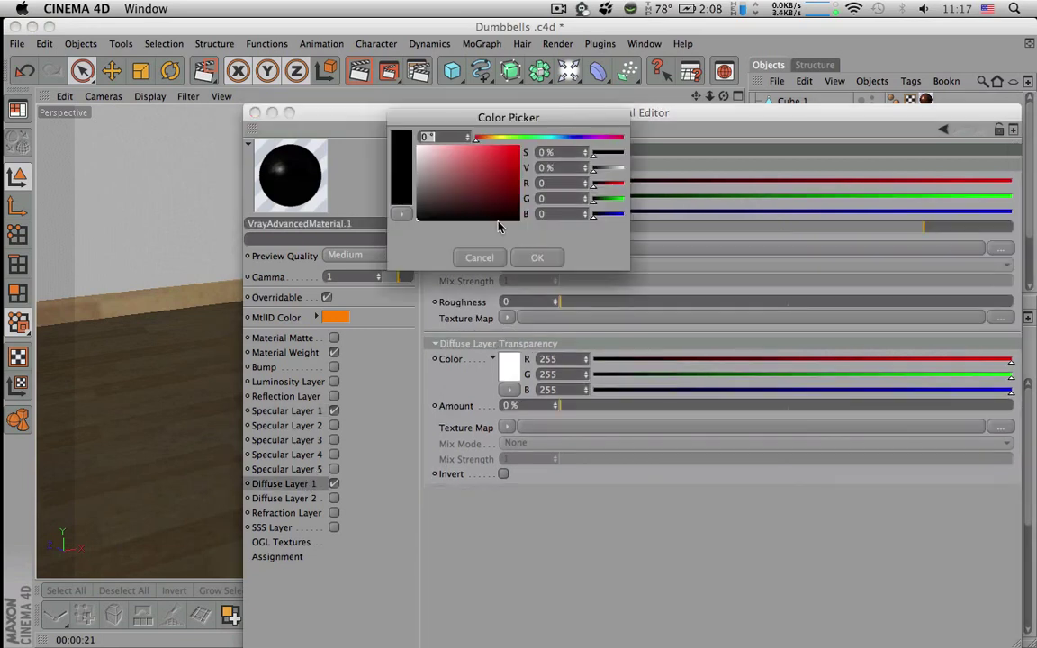
click(433, 208)
drag(433, 208, 444, 206)
click(538, 258)
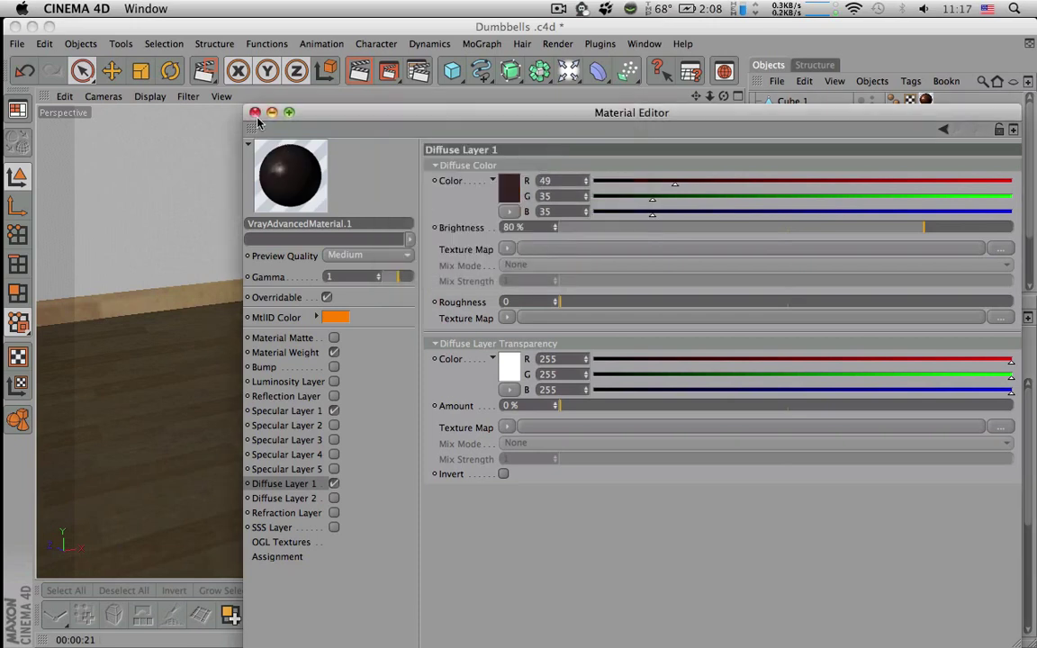
click(255, 113)
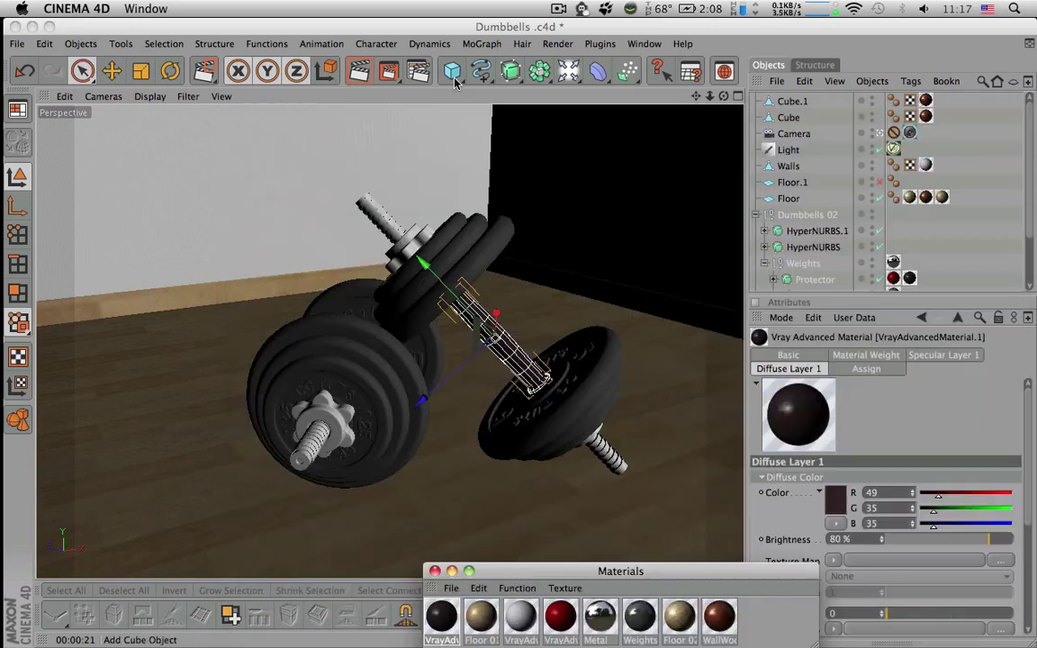
drag(370, 72, 421, 84)
drag(412, 227, 560, 392)
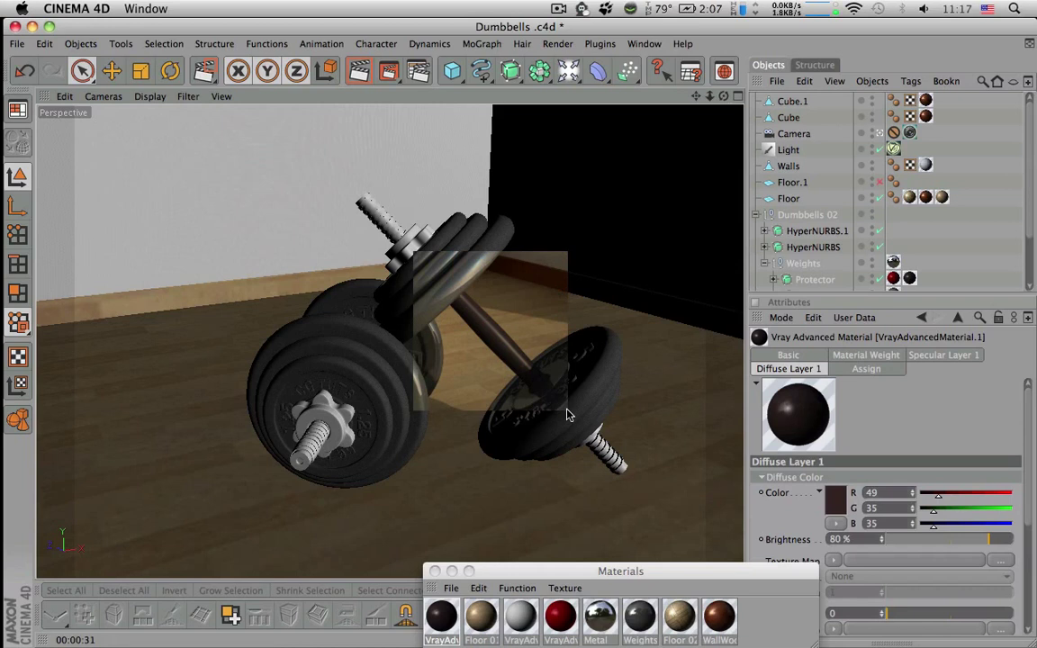
Set the diffuse color of VrayAdvancedMaterial.1 to dark gray-brown RGB 54, 46, 46 and save the scene
double_click(444, 618)
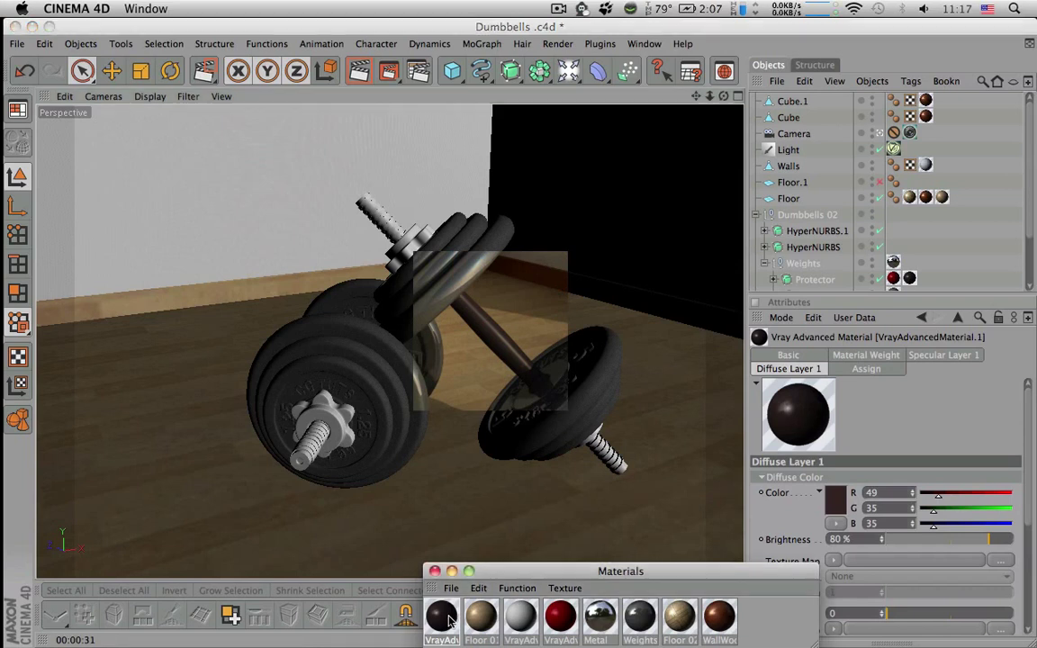
click(510, 189)
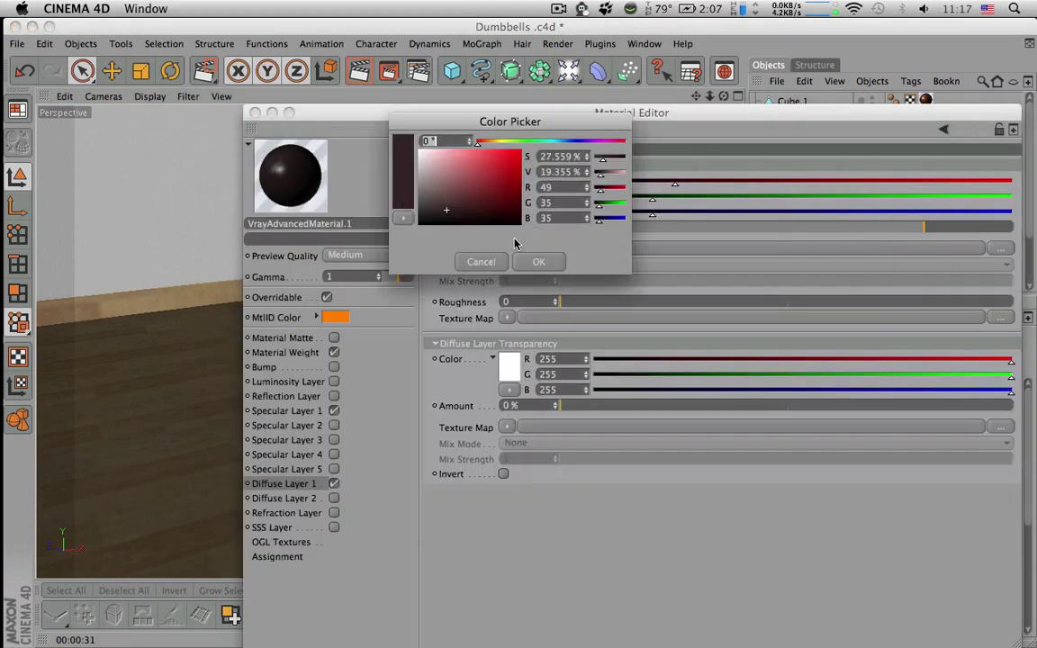
drag(446, 214, 434, 208)
click(538, 262)
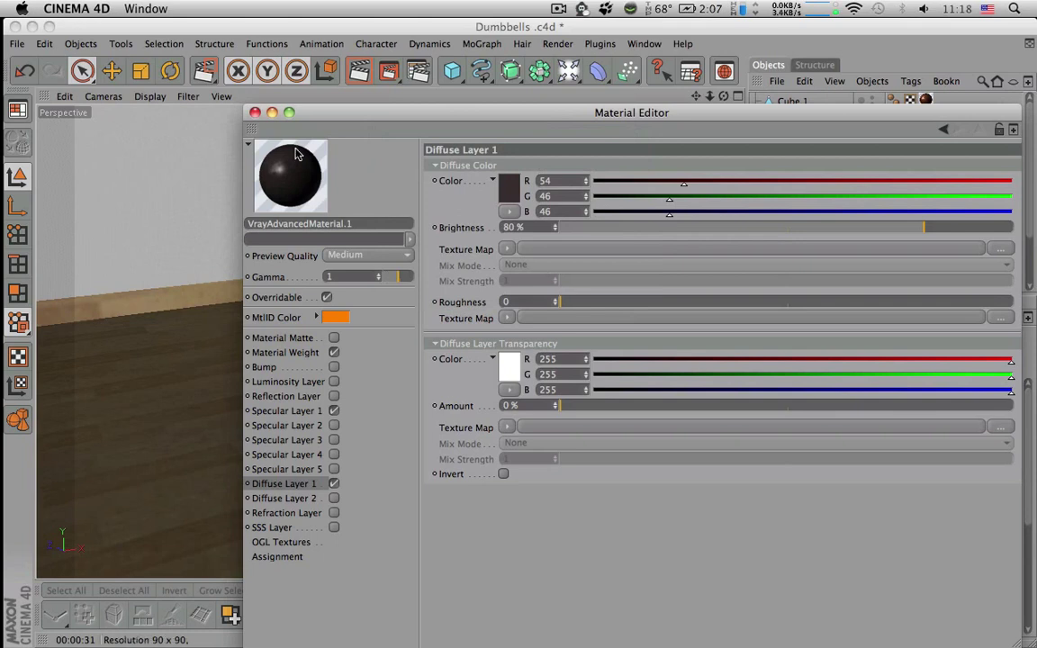
click(255, 112)
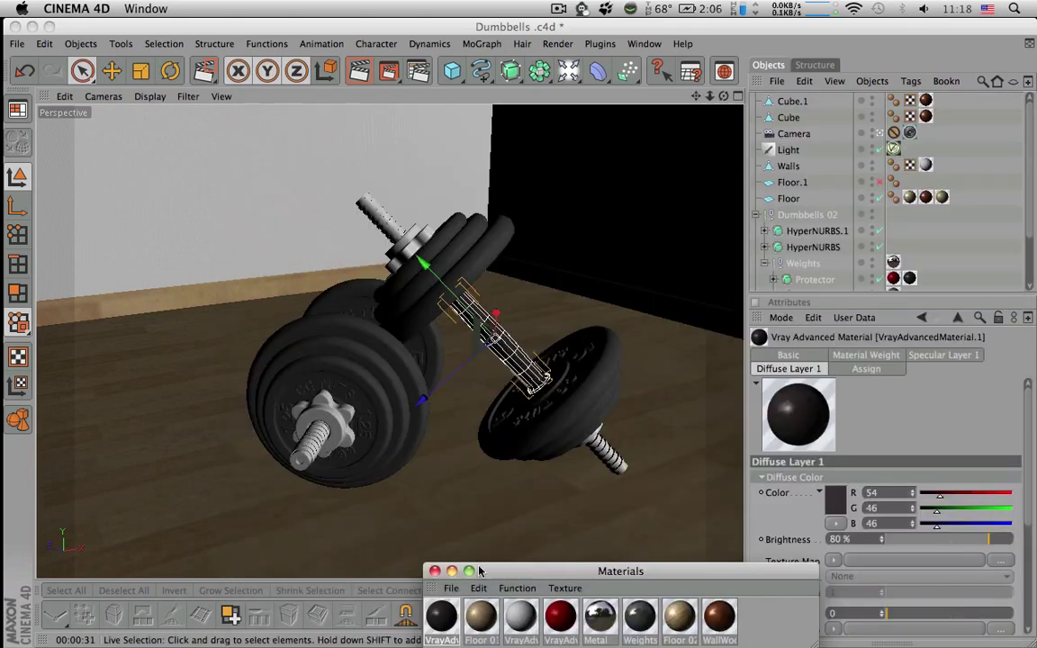
key(super+s)
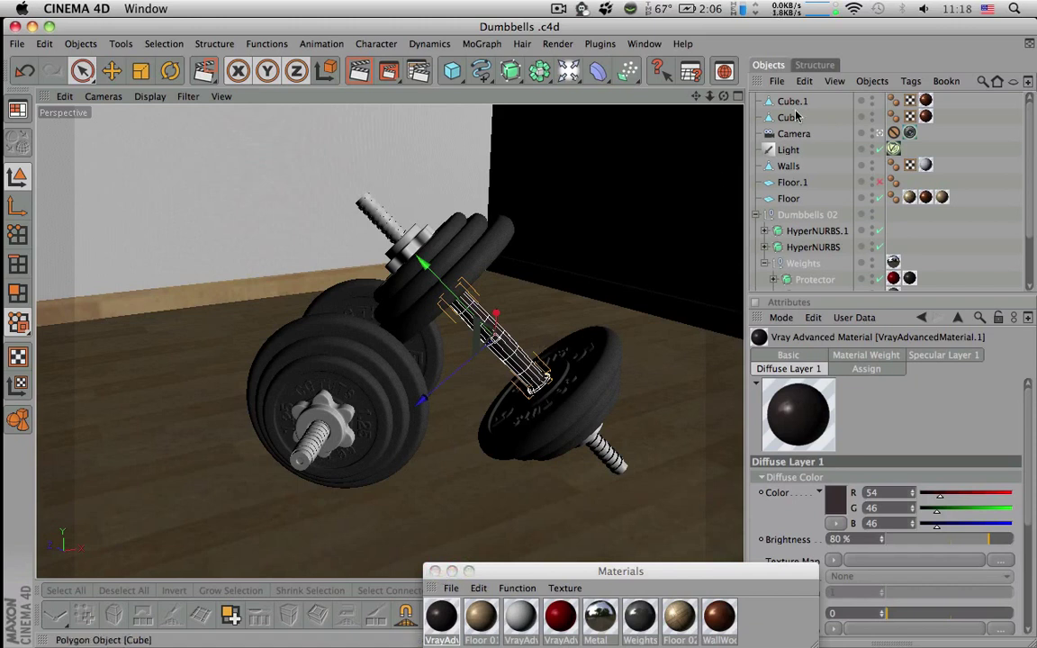
Leave the camera view and apply VrayAdvancedMaterial.1 to the Protector object in Dumbbells 01
click(880, 133)
alt+drag(673, 227, 633, 263)
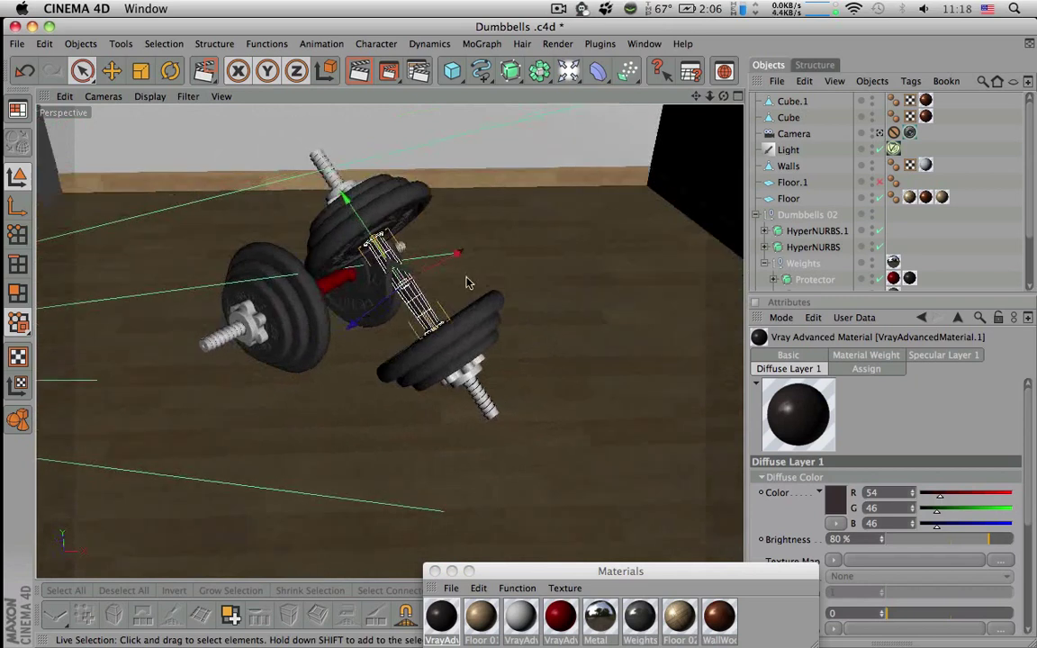
click(340, 282)
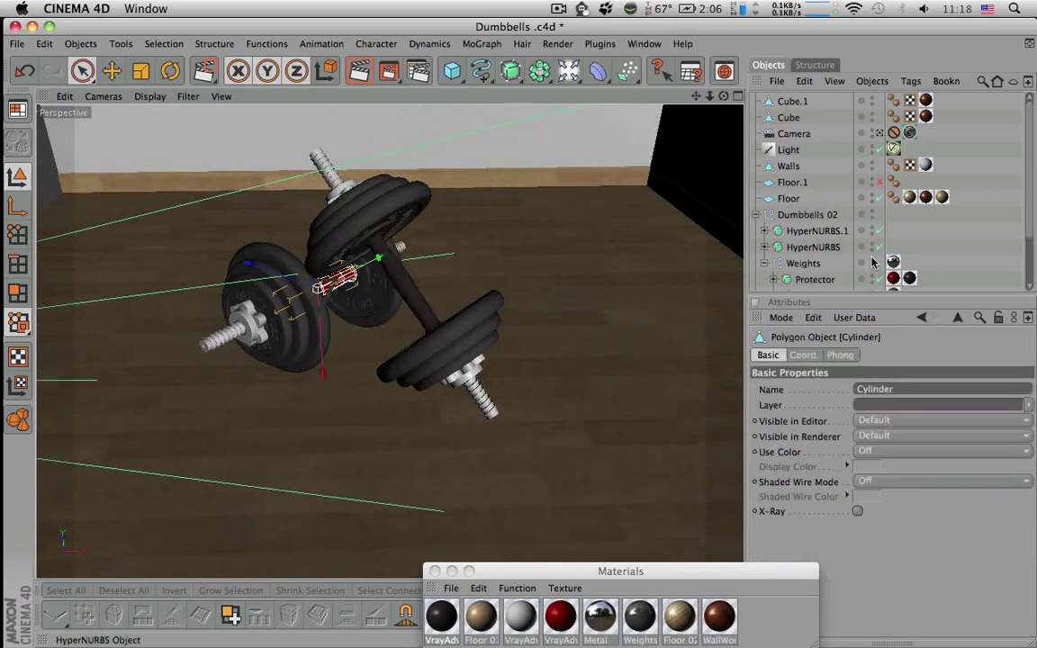
scroll(1032, 256, down, 2)
scroll(1032, 255, down, 2)
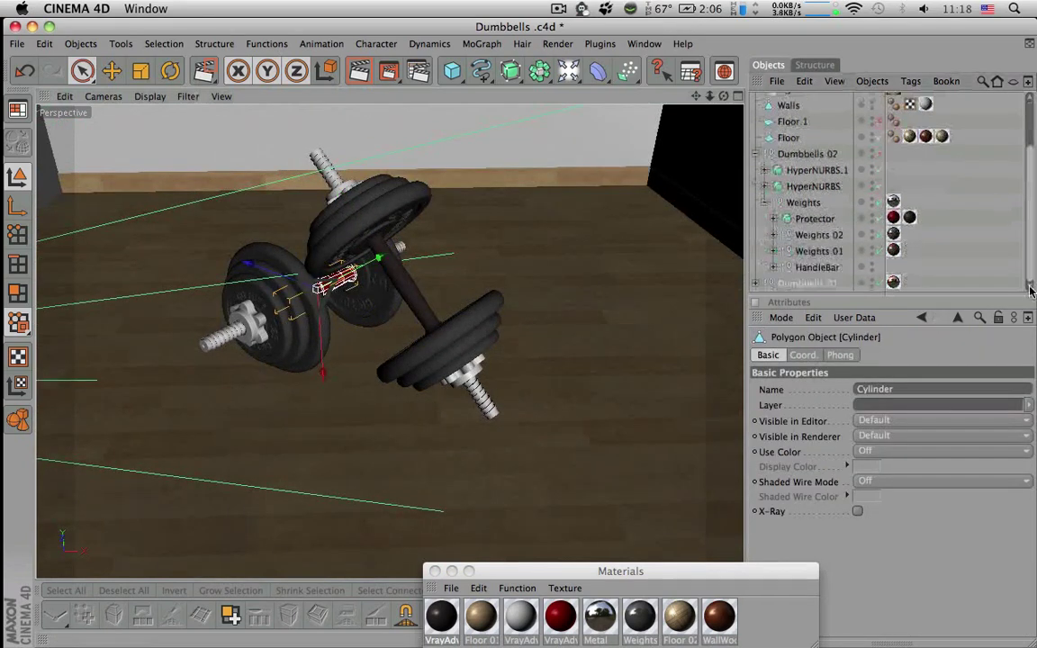
click(758, 287)
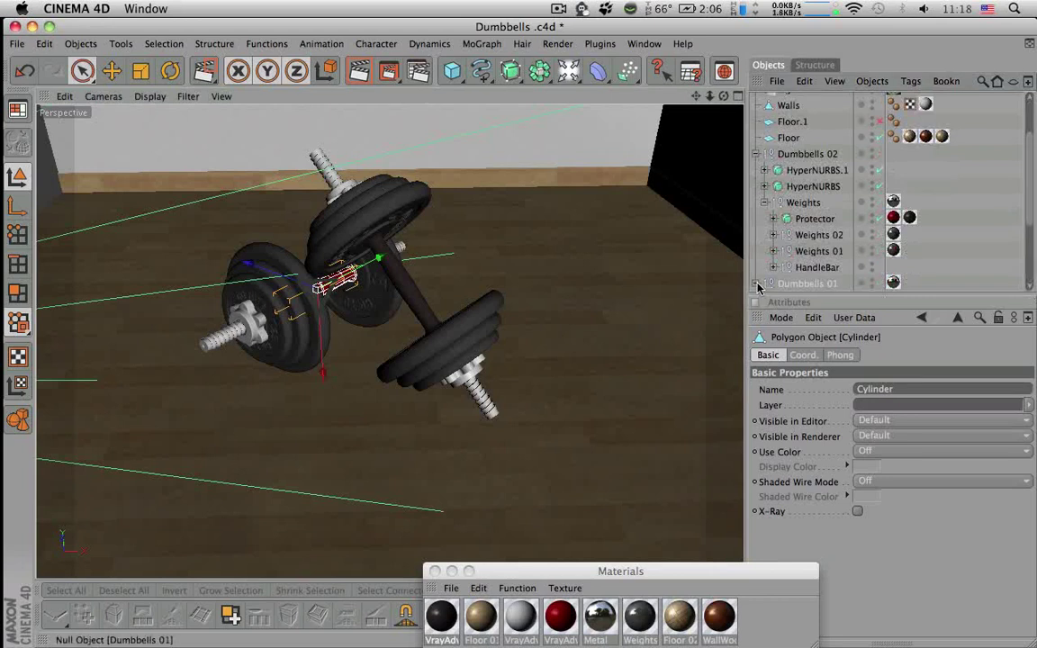
click(757, 153)
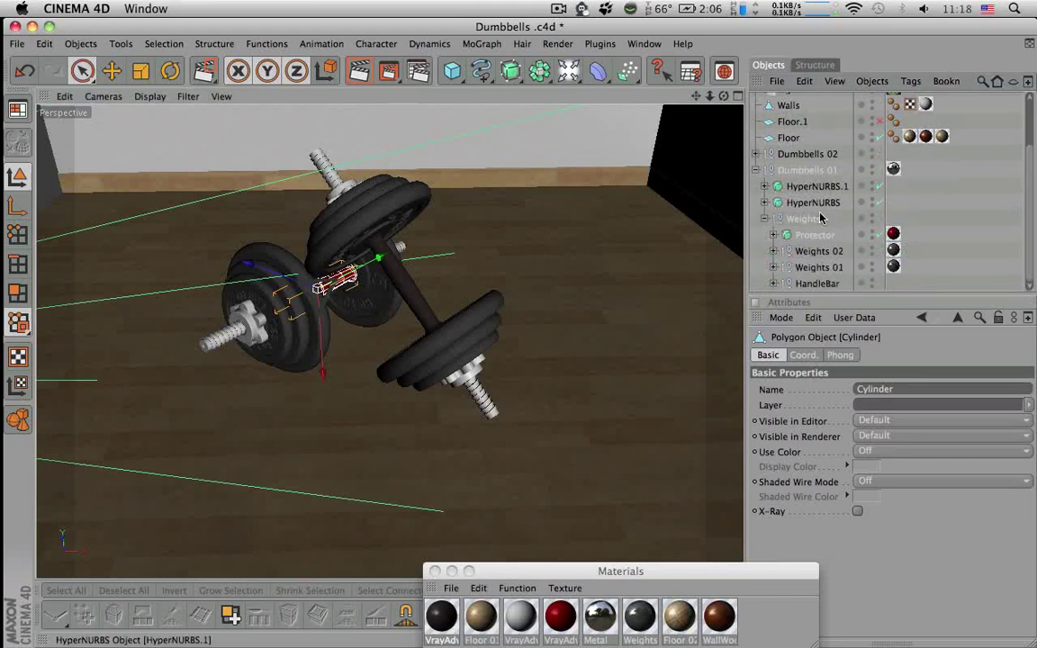
click(442, 615)
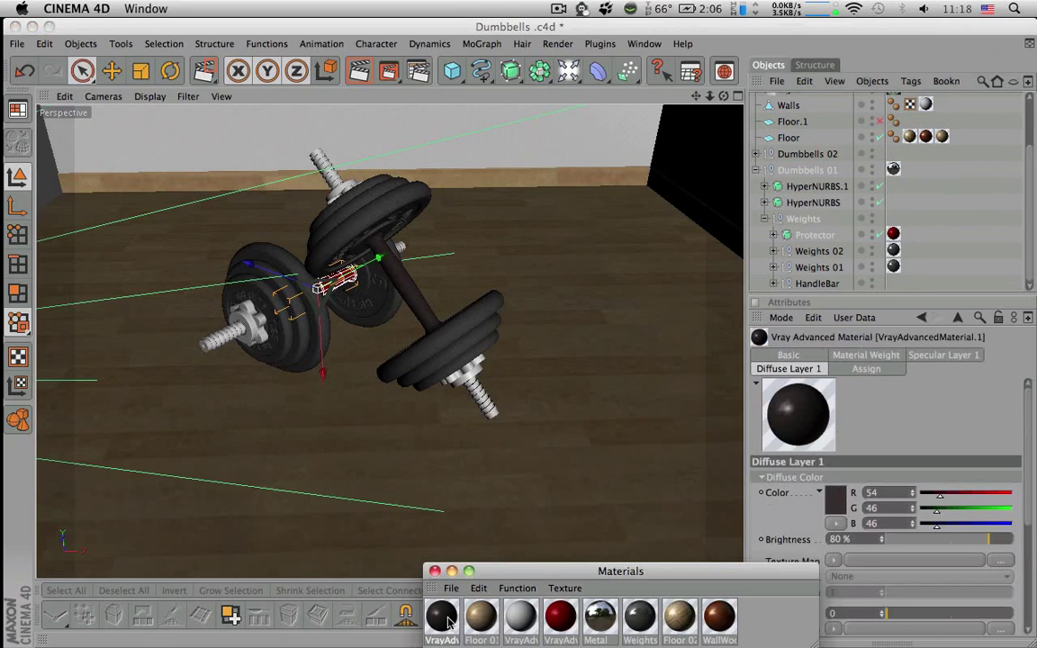
drag(437, 614, 804, 235)
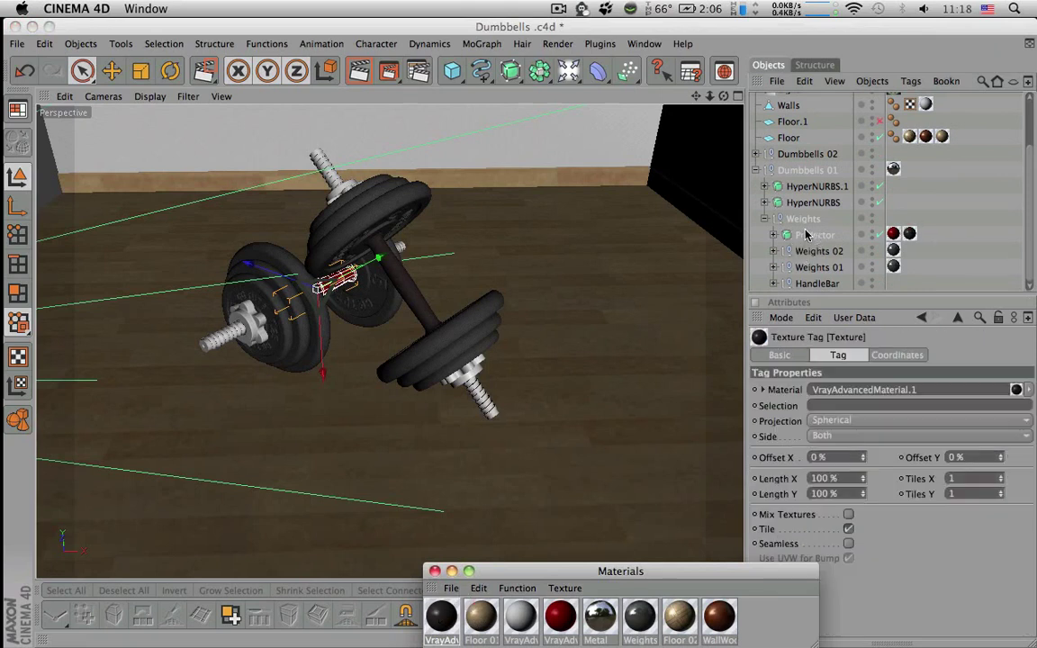
click(947, 252)
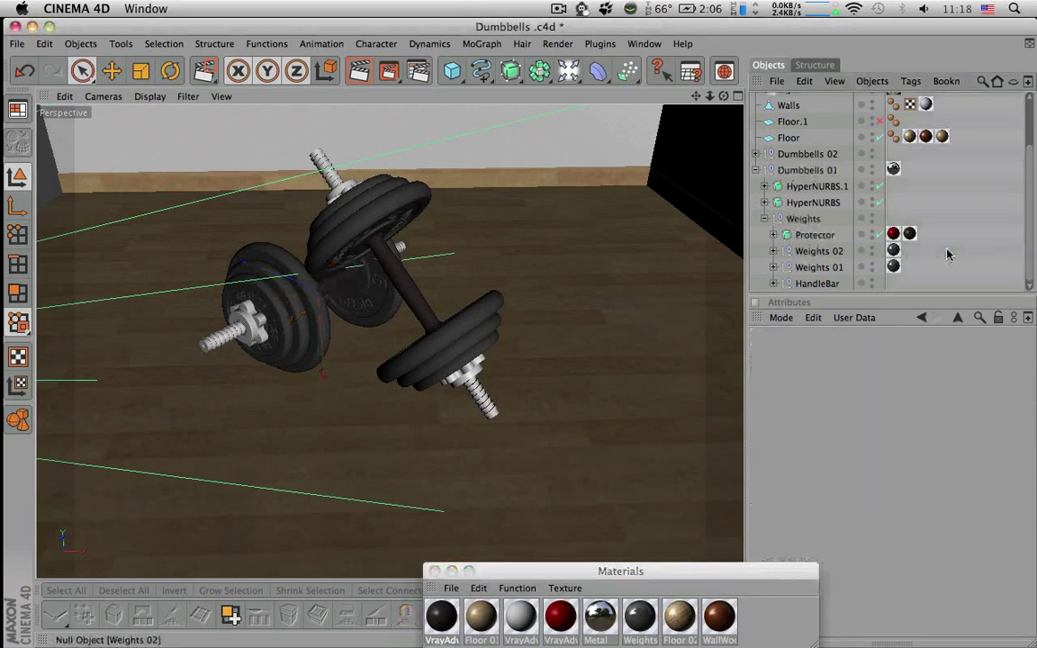
click(755, 170)
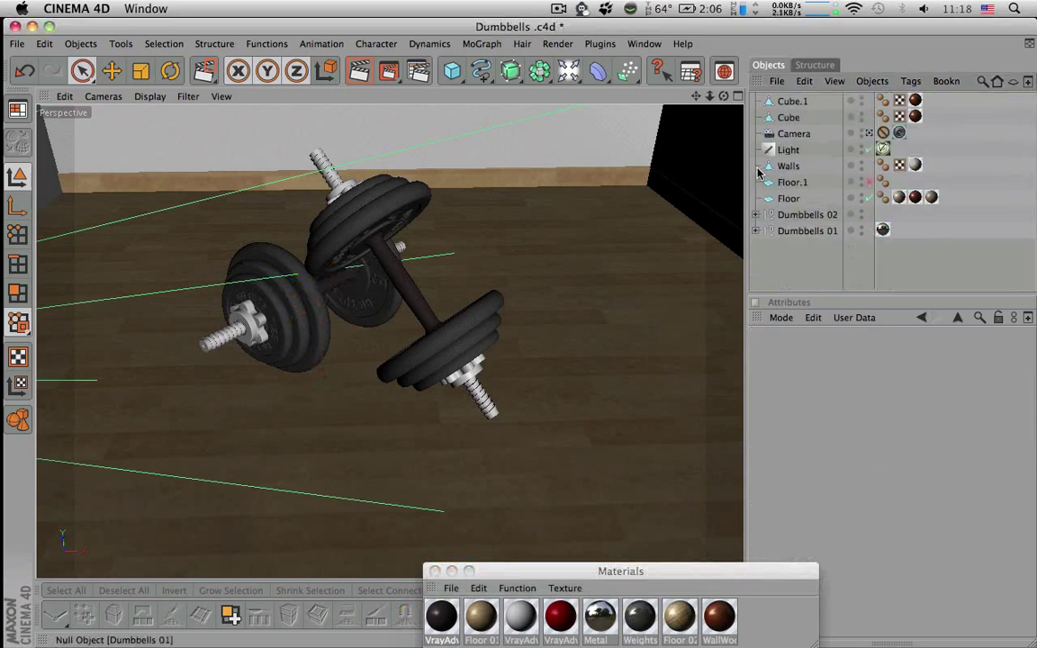
Group Floor, Floor.1 and Walls under one null object and name it Environment
click(792, 198)
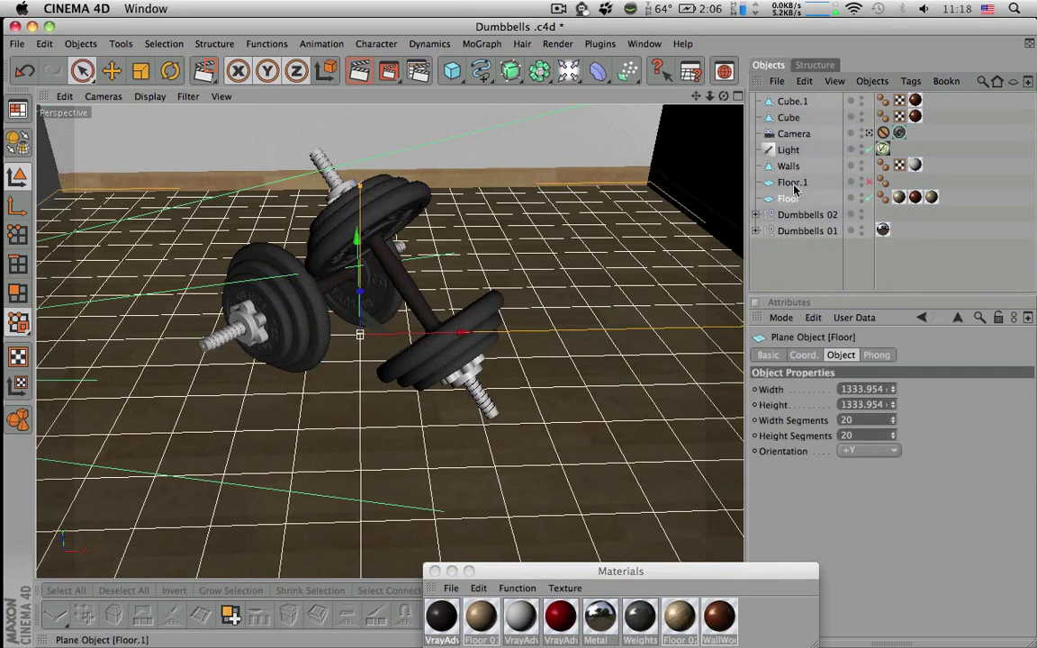
shift+click(789, 166)
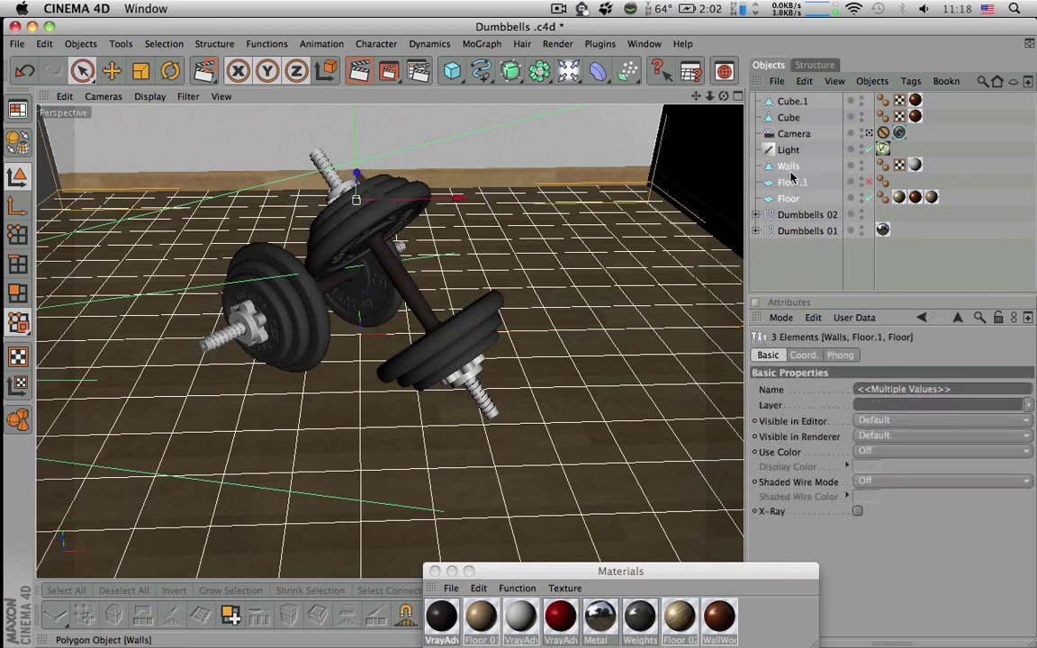
key(alt+g)
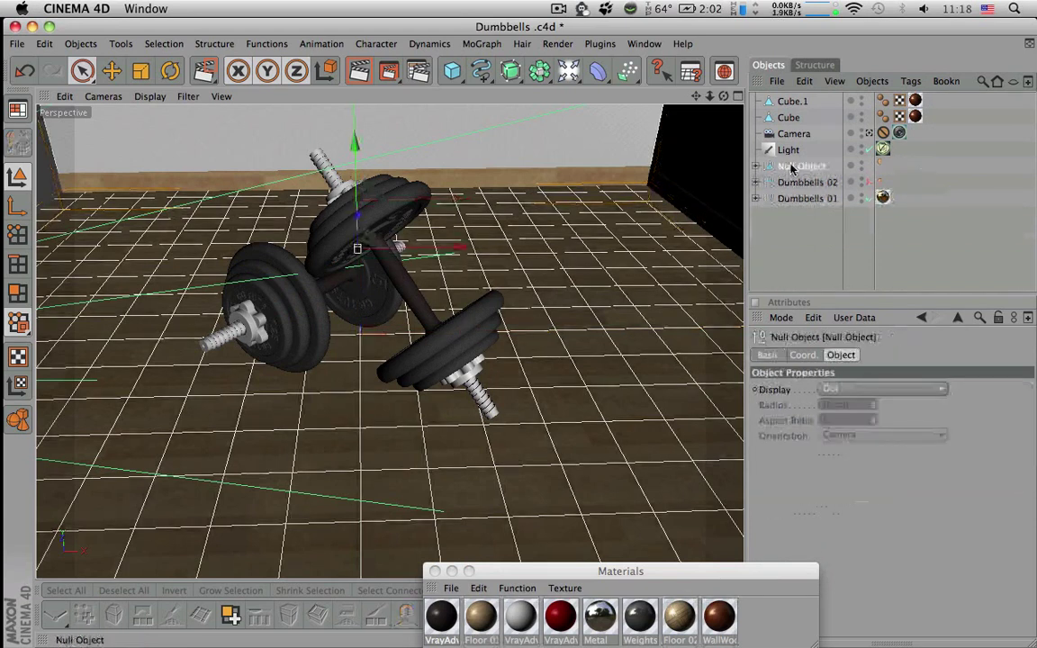
double_click(804, 166)
text(Enviro)
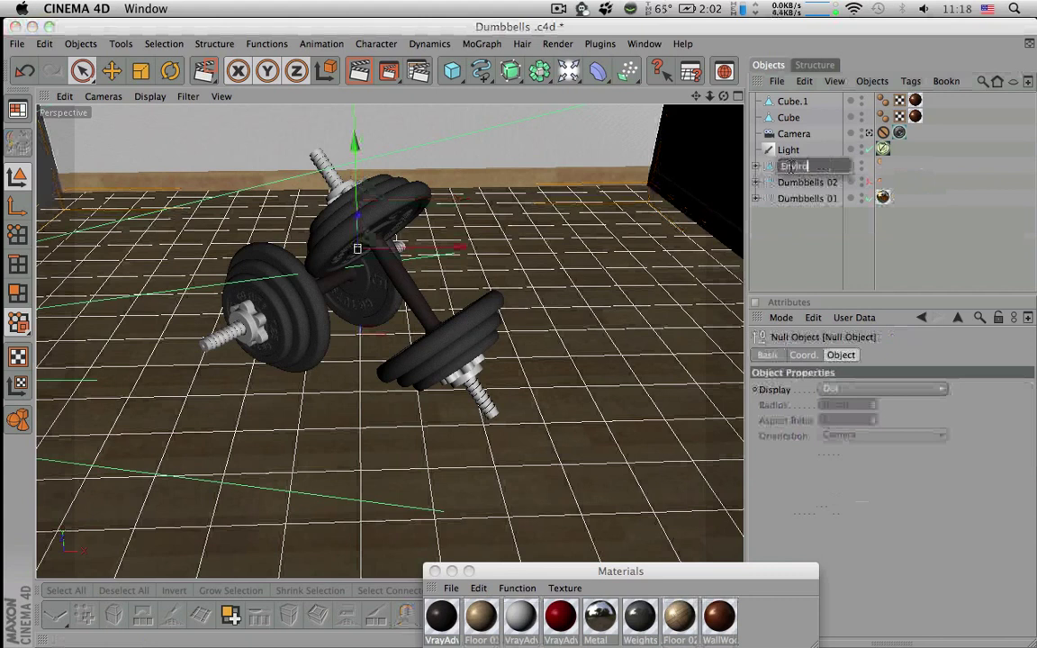
text(nment)
key(Return)
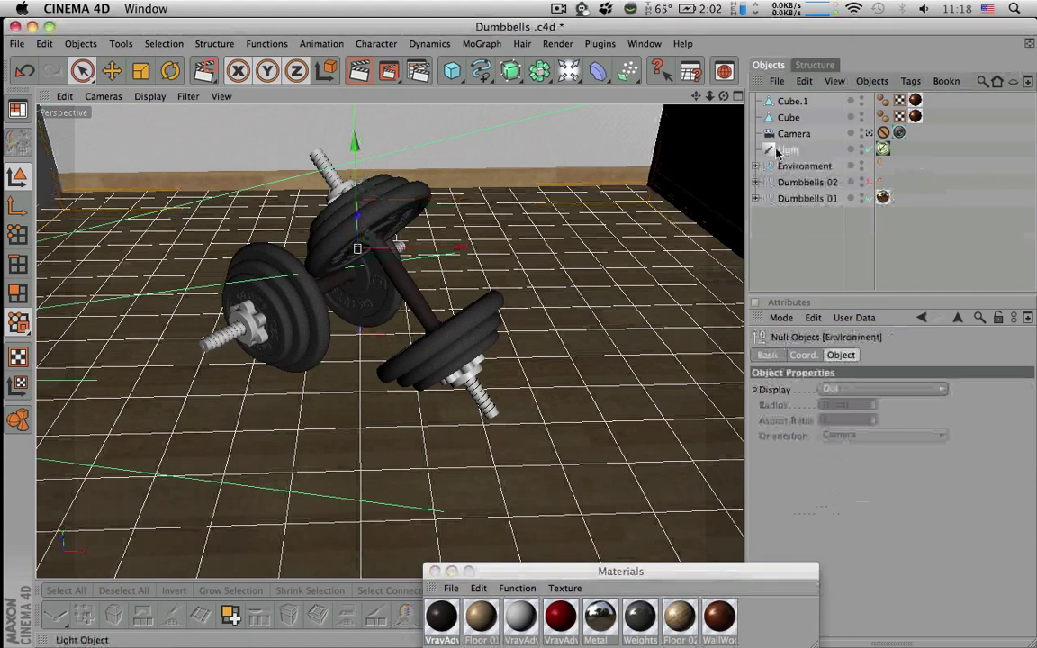
Render a large region covering both dumbbells in the perspective view
click(790, 149)
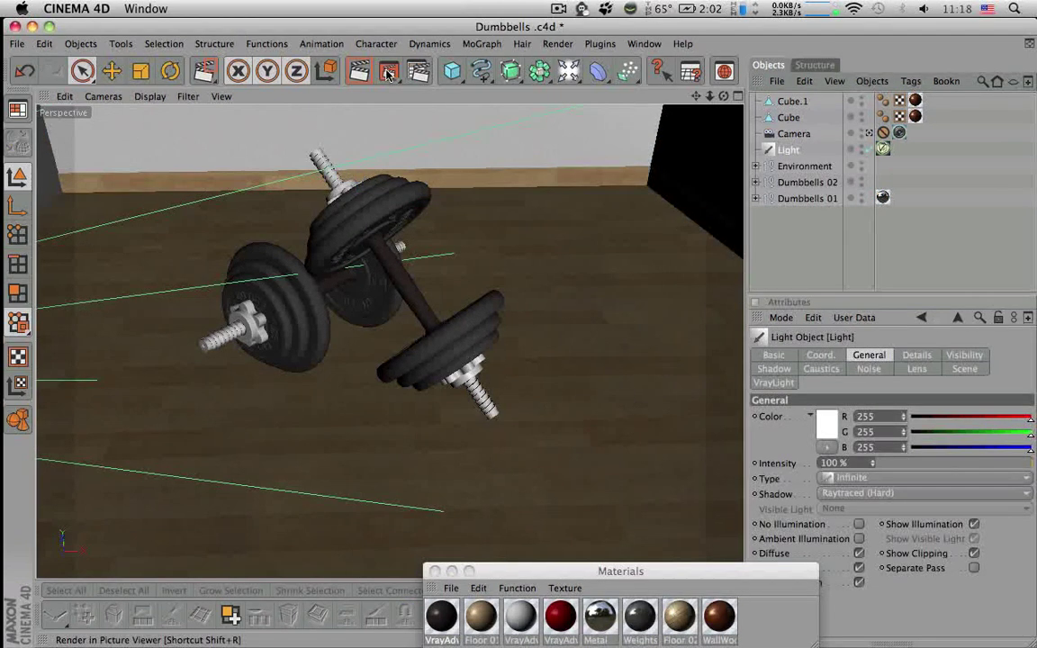
drag(389, 72, 400, 56)
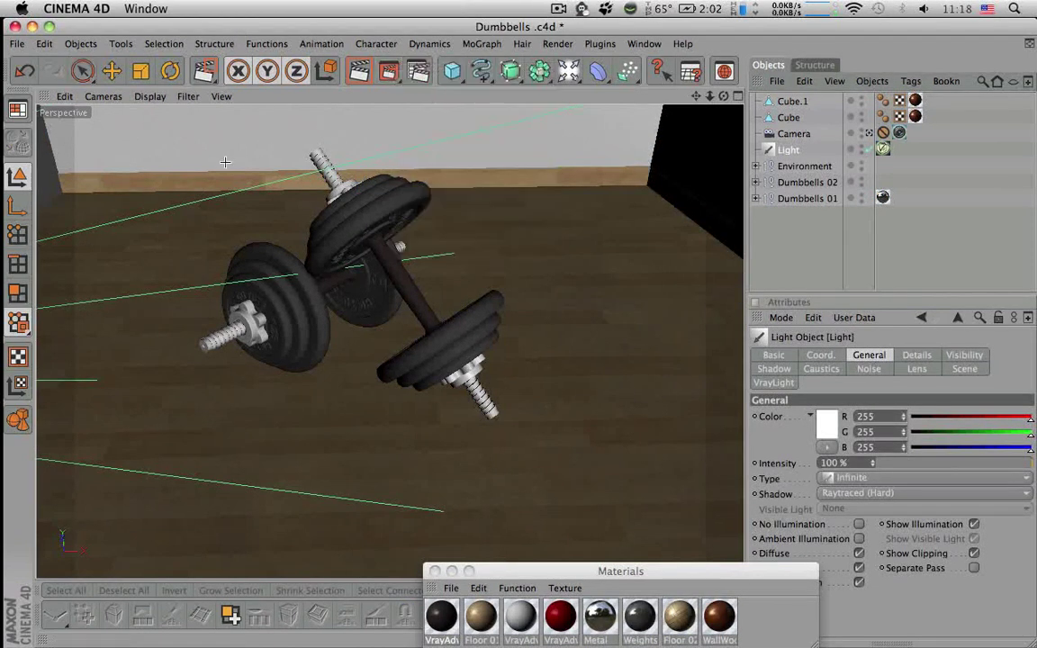
drag(166, 127, 561, 448)
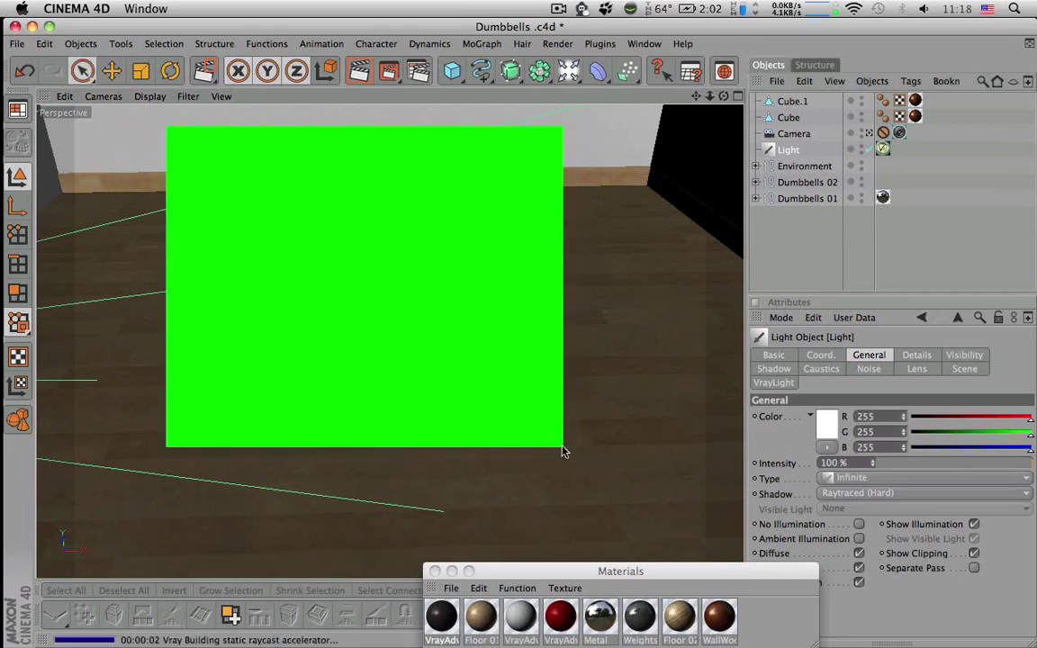
Duplicate the Camera object, name the copy Camera 2 and delete its protection tag
click(785, 135)
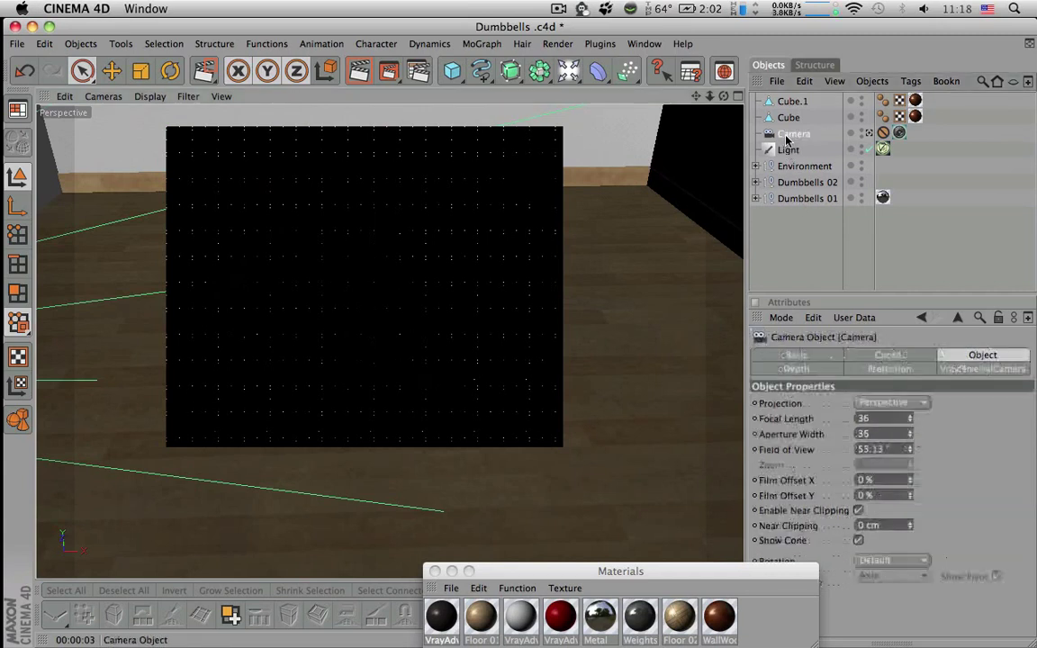
key(super+c)
key(super+v)
double_click(786, 102)
key(Right)
key(BackSpace)
key(BackSpace)
text(2)
key(Return)
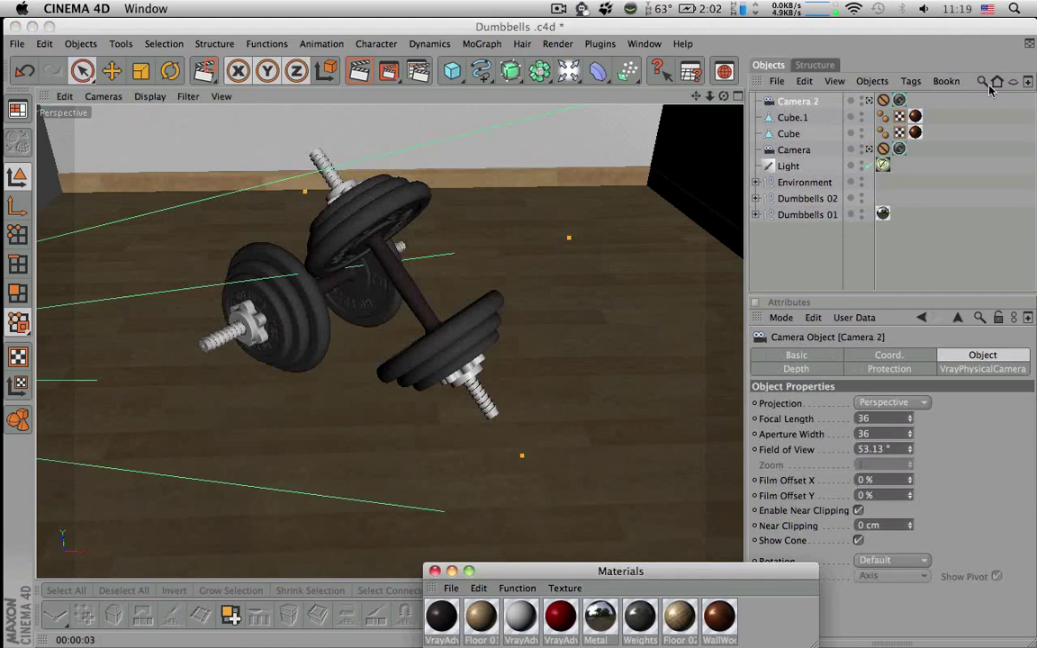
click(883, 100)
key(Delete)
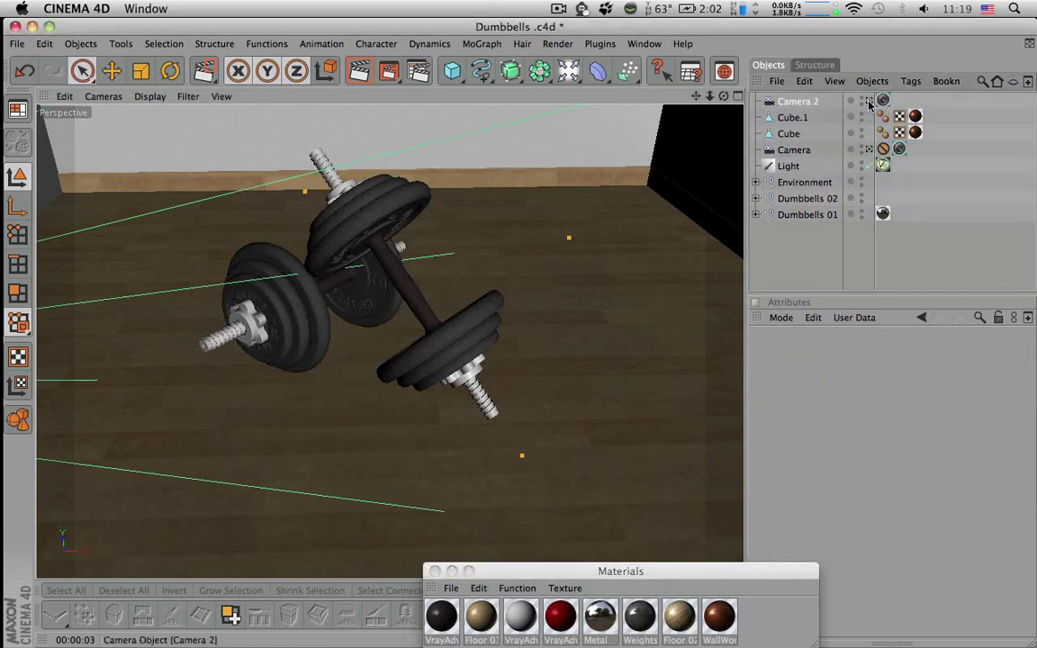
Look through Camera 2 and frame both dumbbells closer, from a lower angle with the back wall behind them
click(870, 101)
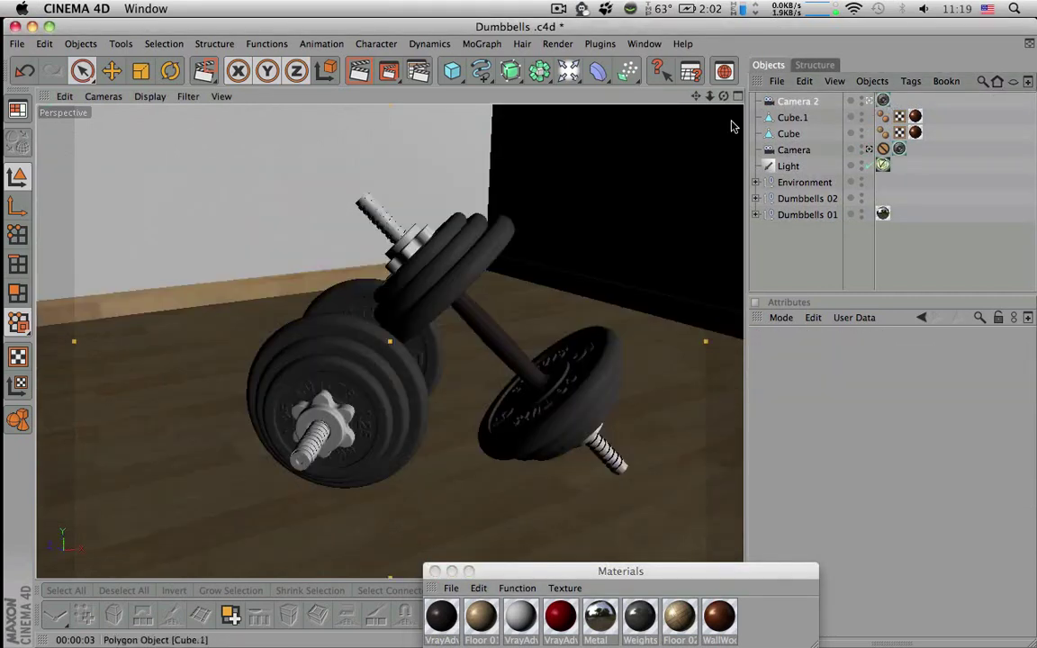
drag(723, 96, 738, 96)
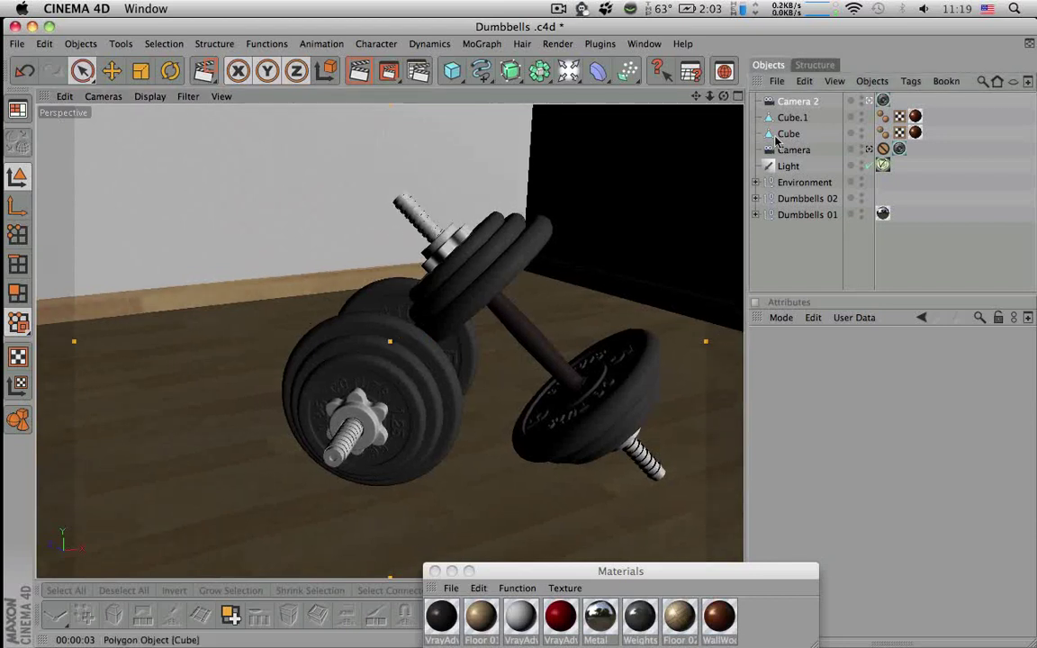
click(792, 199)
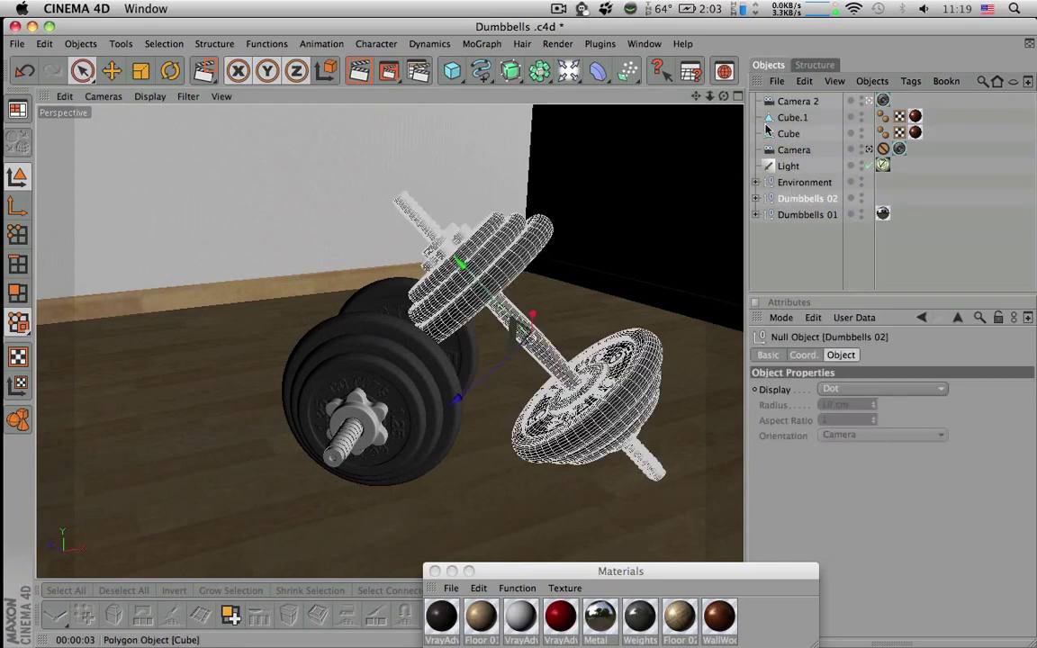
drag(724, 95, 679, 101)
drag(833, 103, 848, 101)
drag(696, 95, 786, 101)
drag(695, 96, 633, 43)
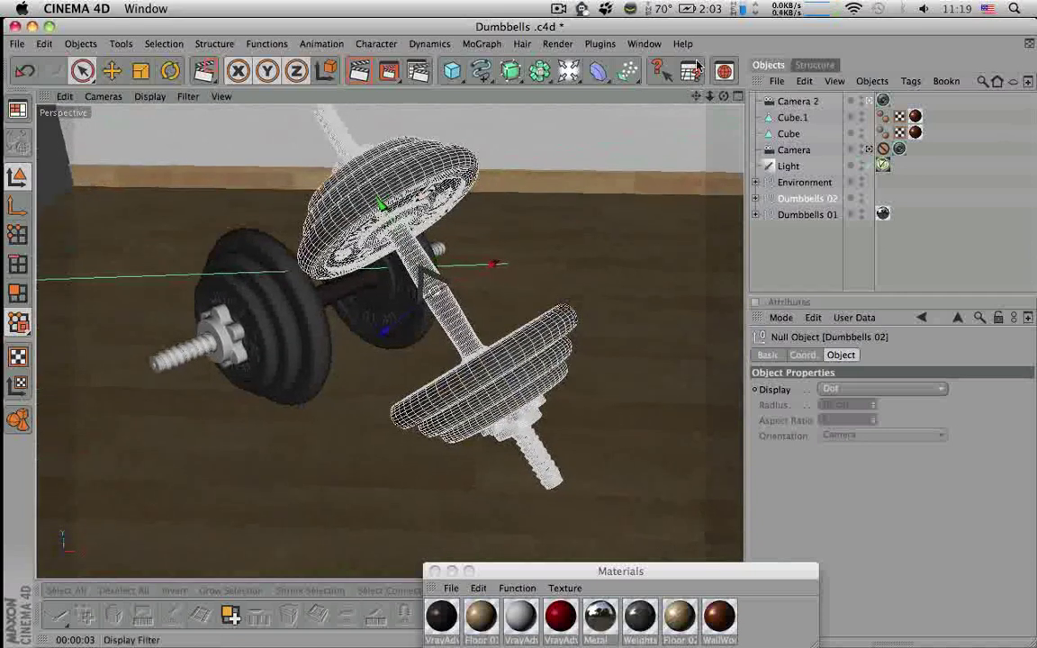
drag(723, 96, 697, 124)
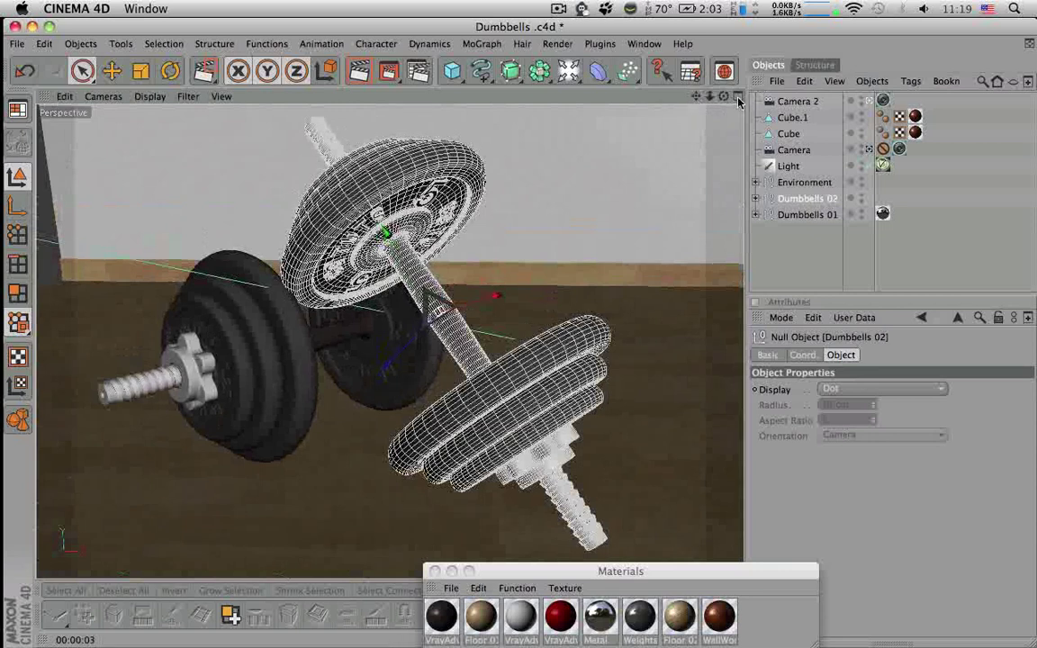
Move the Metal texture tag from the Weights group to the parent Dumbbells 02 null
middle_click(403, 153)
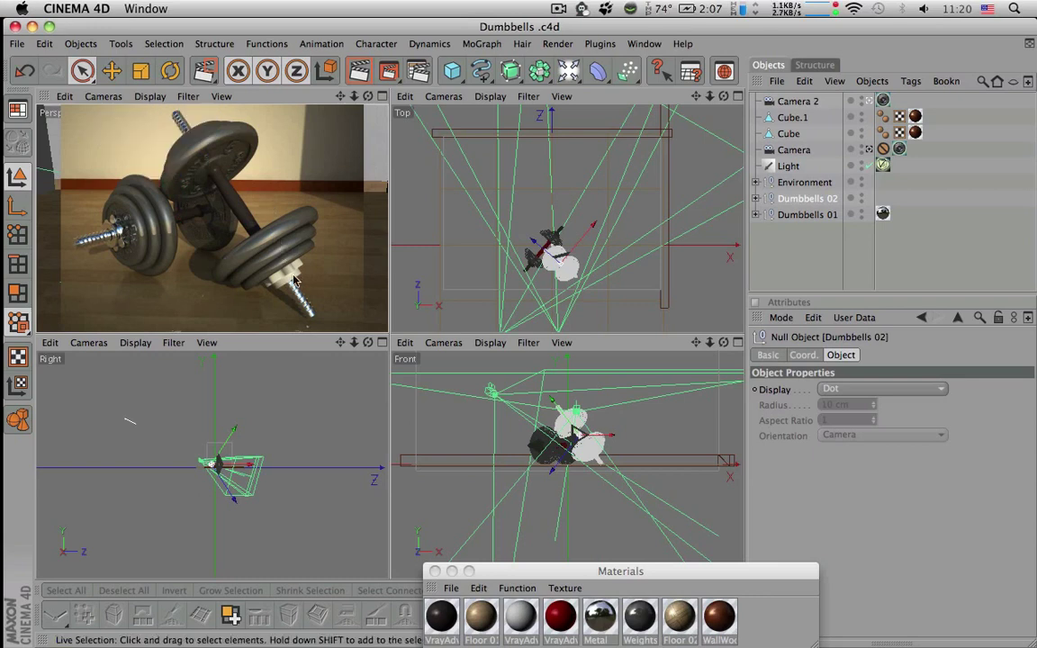
click(279, 244)
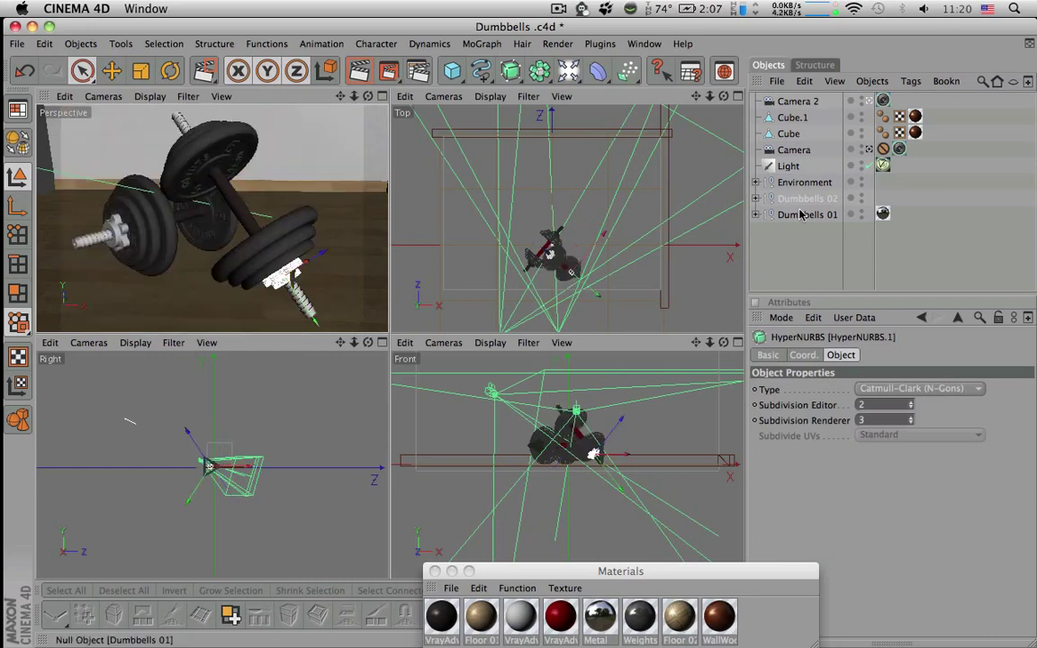
click(757, 199)
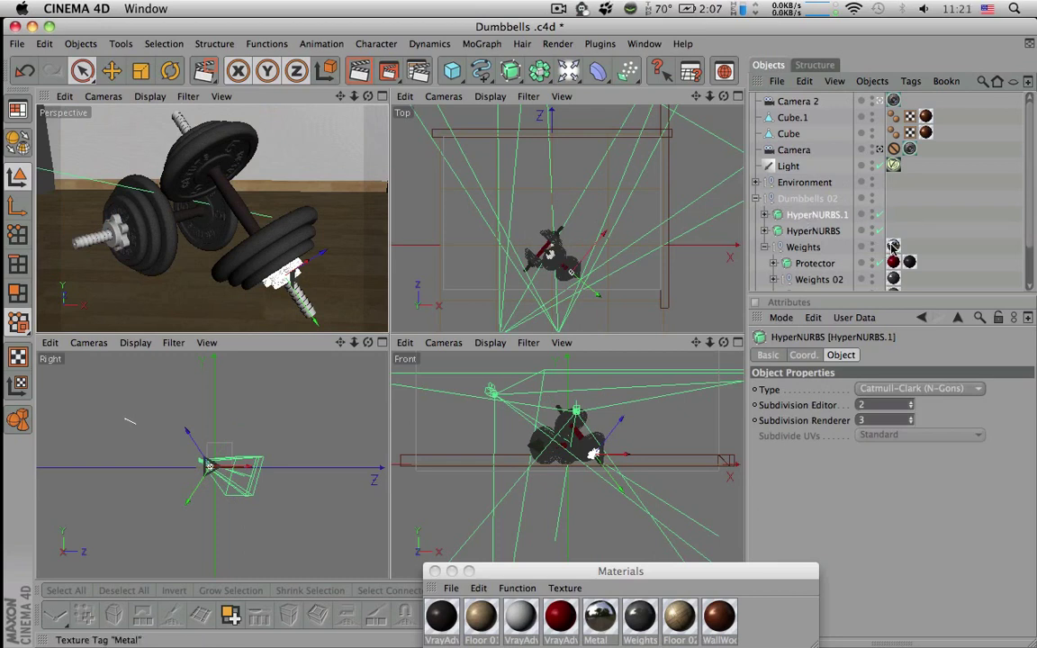
click(758, 198)
click(758, 199)
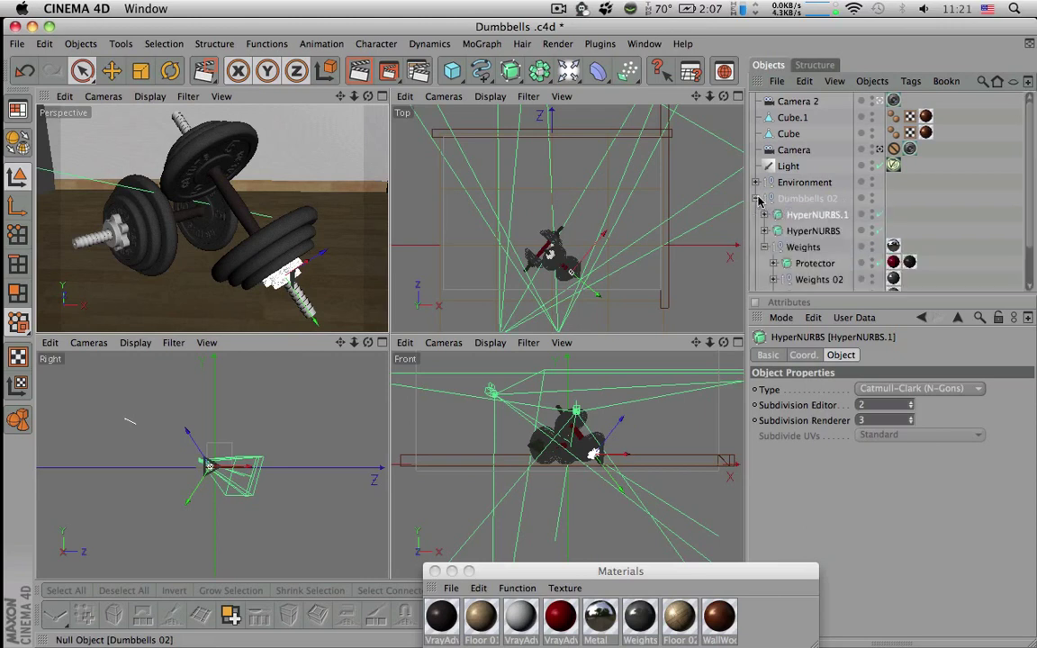
drag(894, 245, 897, 198)
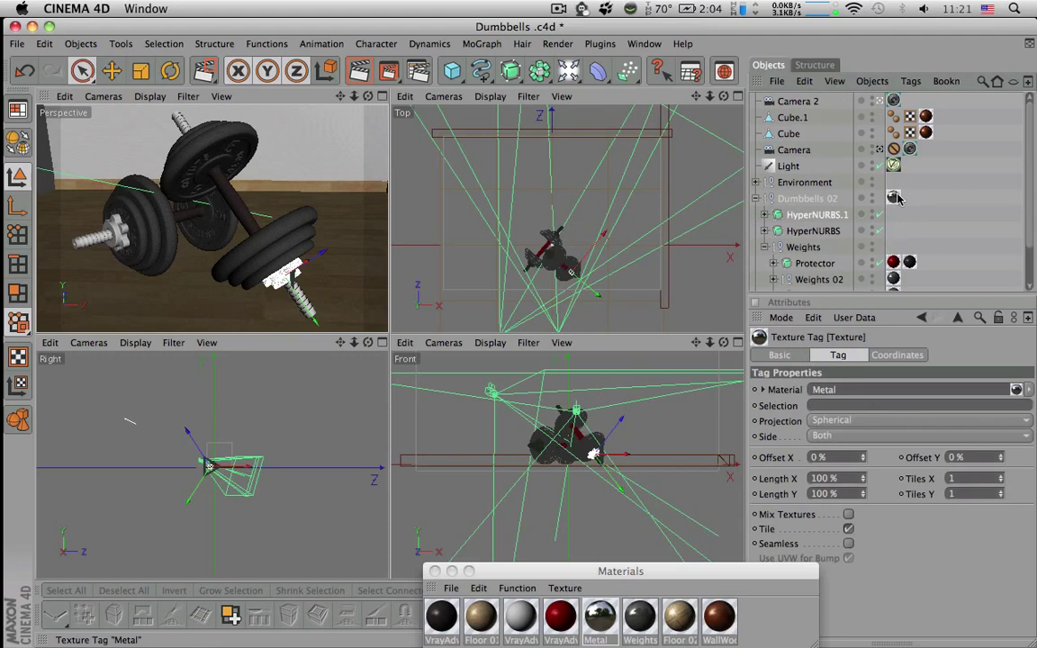
Render a region around the front dumbbell's grip and lower weights in the perspective view
click(389, 72)
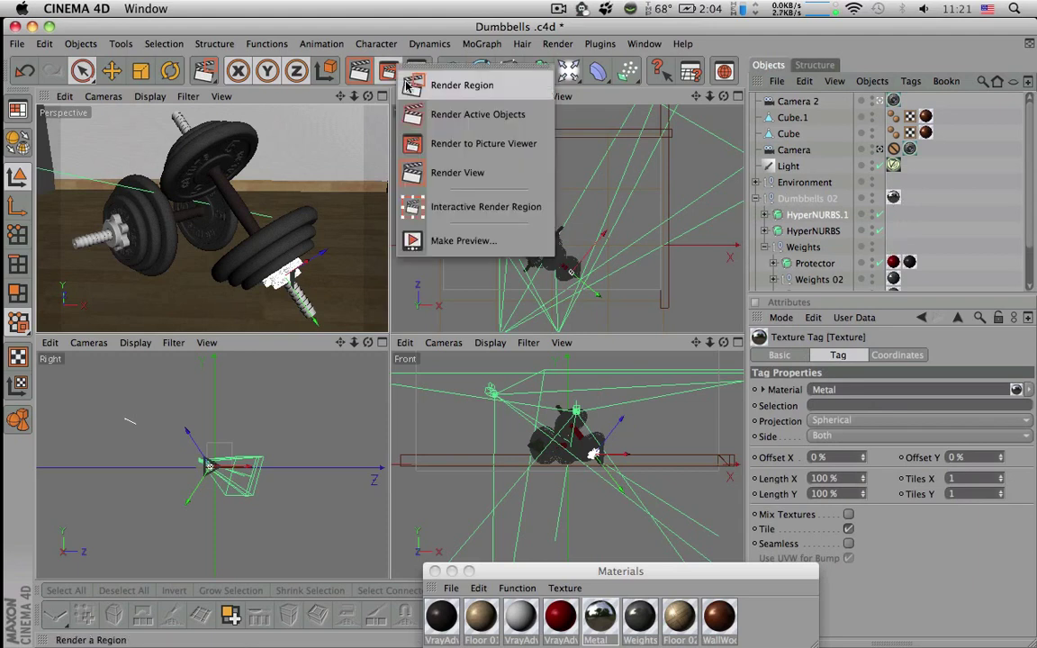
click(407, 84)
drag(208, 191, 309, 299)
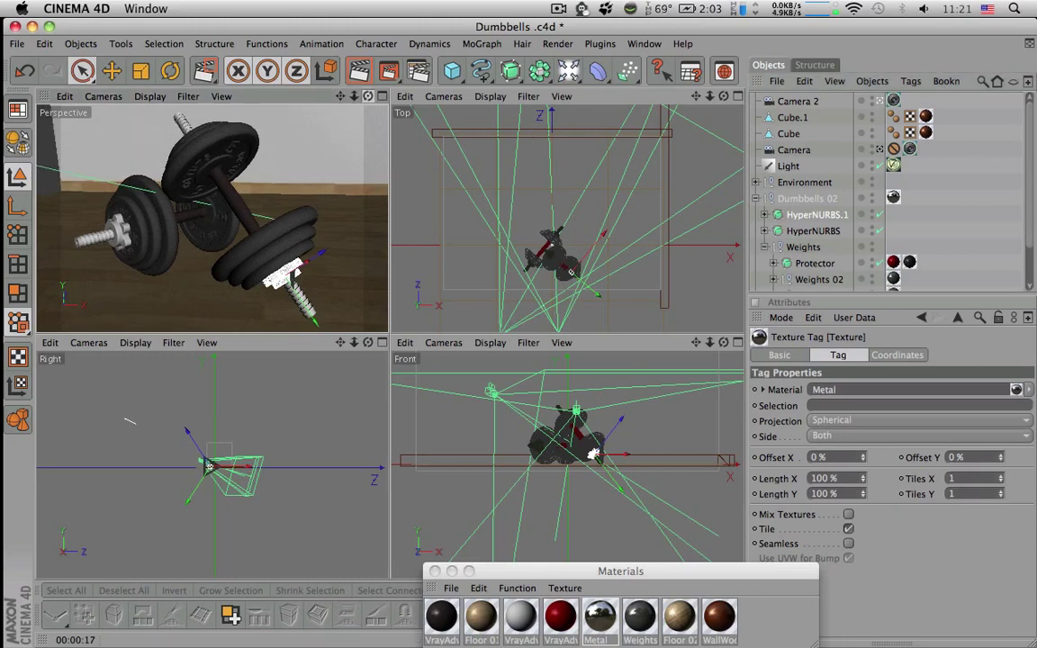
Orbit Camera 2 slightly around the dumbbells, render the perspective view and save the scene
drag(364, 97, 332, 97)
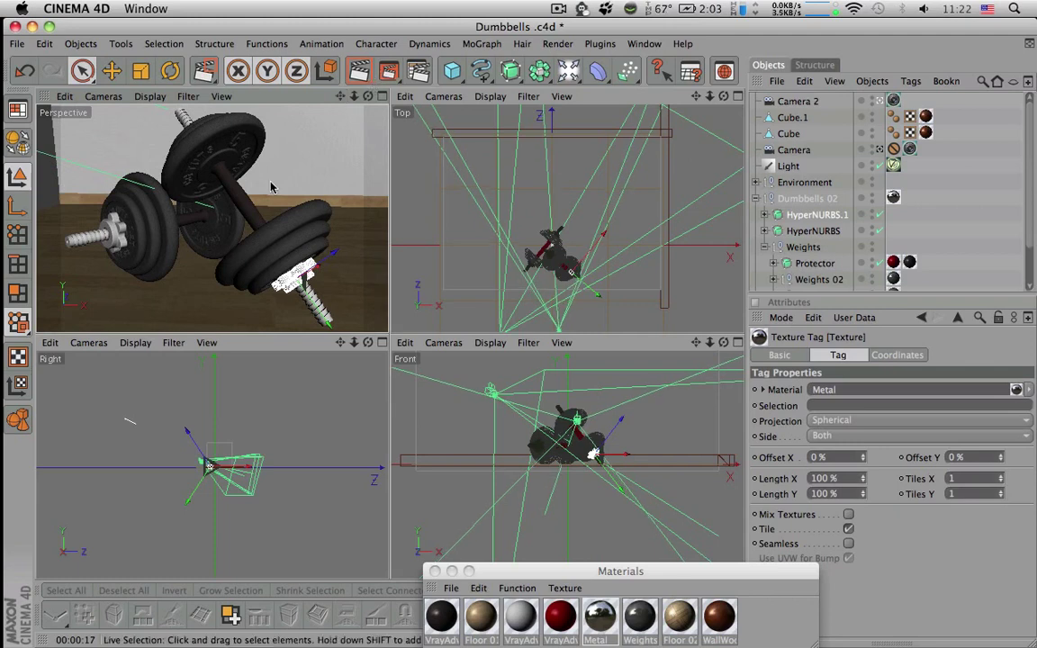
drag(367, 97, 349, 97)
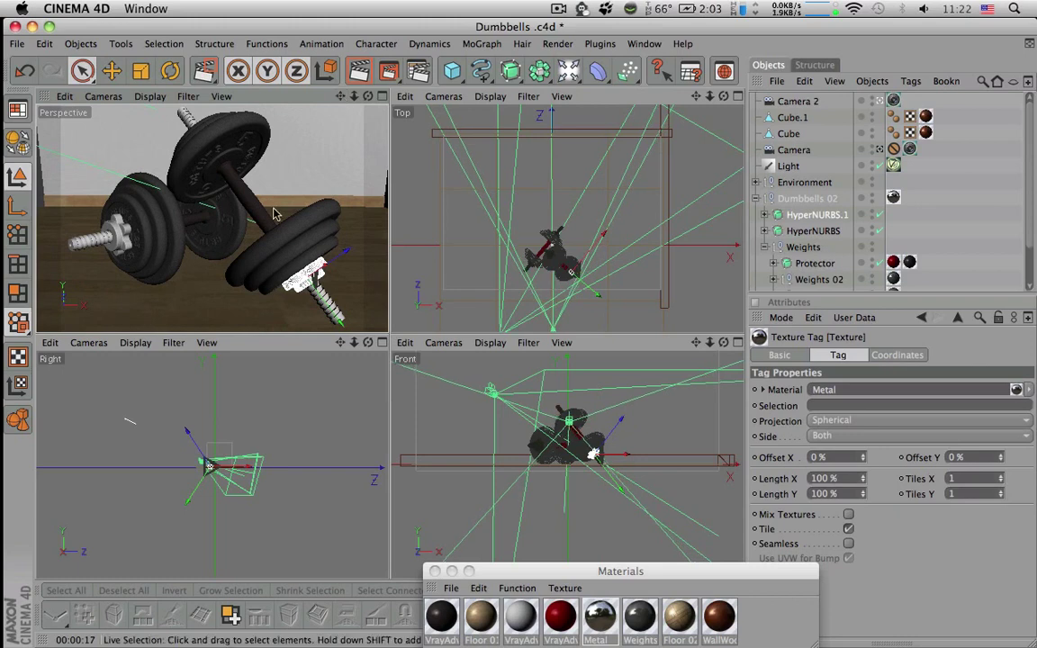
key(super+r)
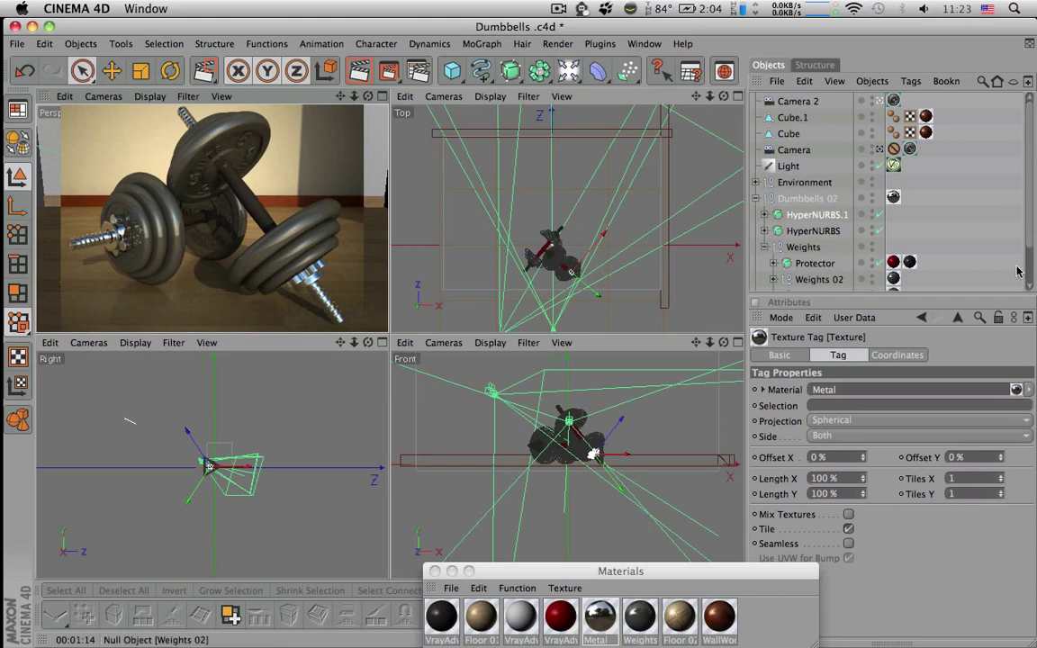
key(super+s)
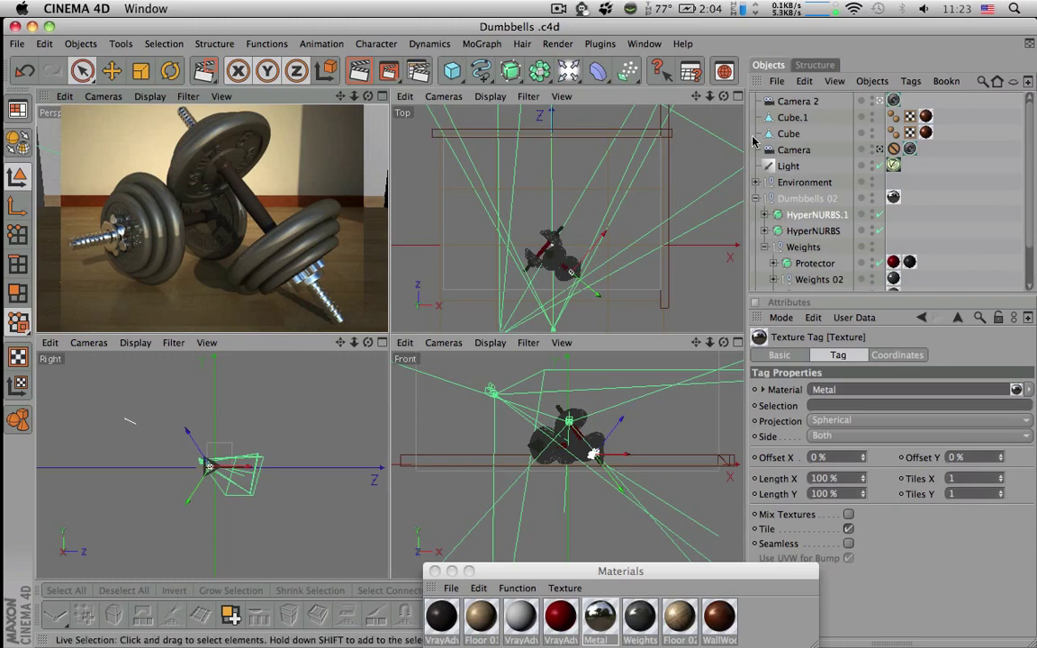
Move Camera directly below Camera 2 in the object list and duplicate Camera 2
drag(792, 150, 785, 125)
click(787, 103)
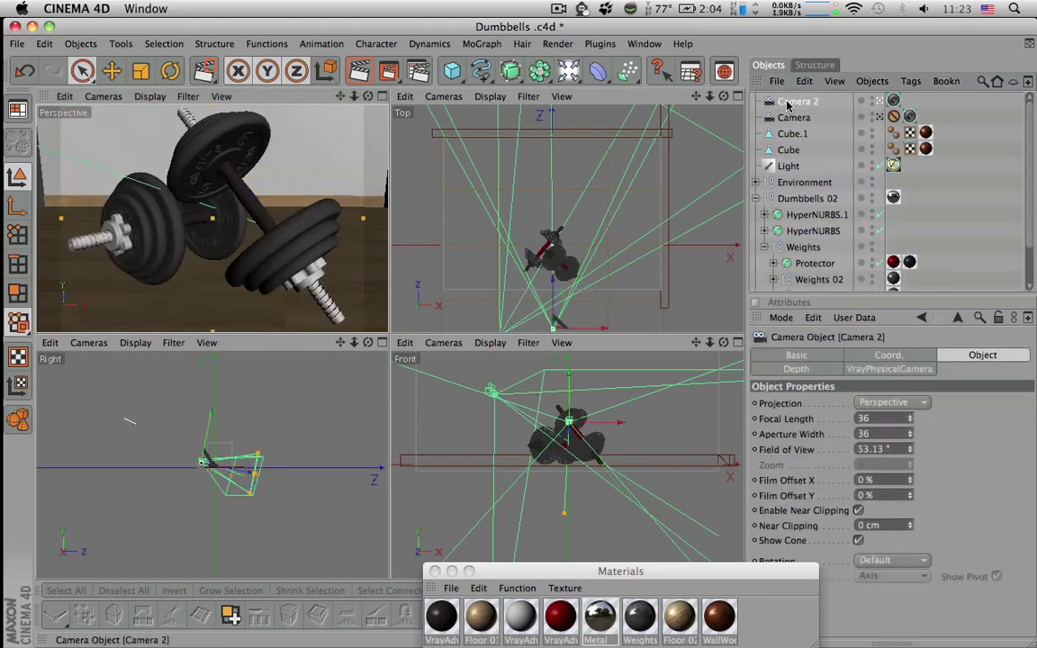
key(super+c)
key(super+v)
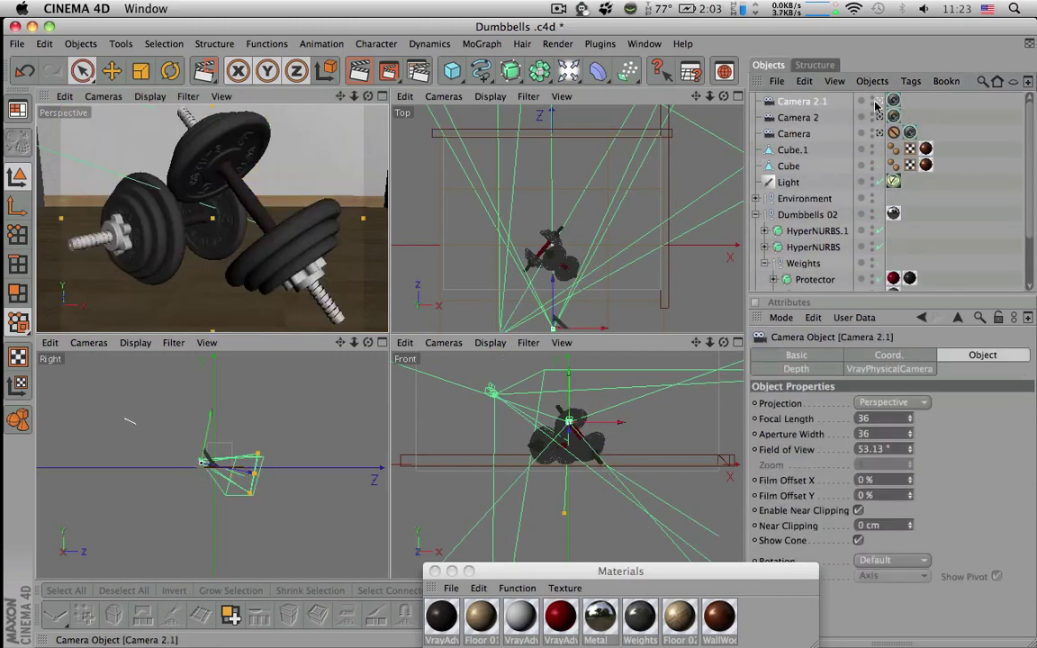
Maximize the perspective view, orbit Camera 2.1 around the dumbbells and set its focal length to 14
click(382, 96)
drag(724, 96, 842, 115)
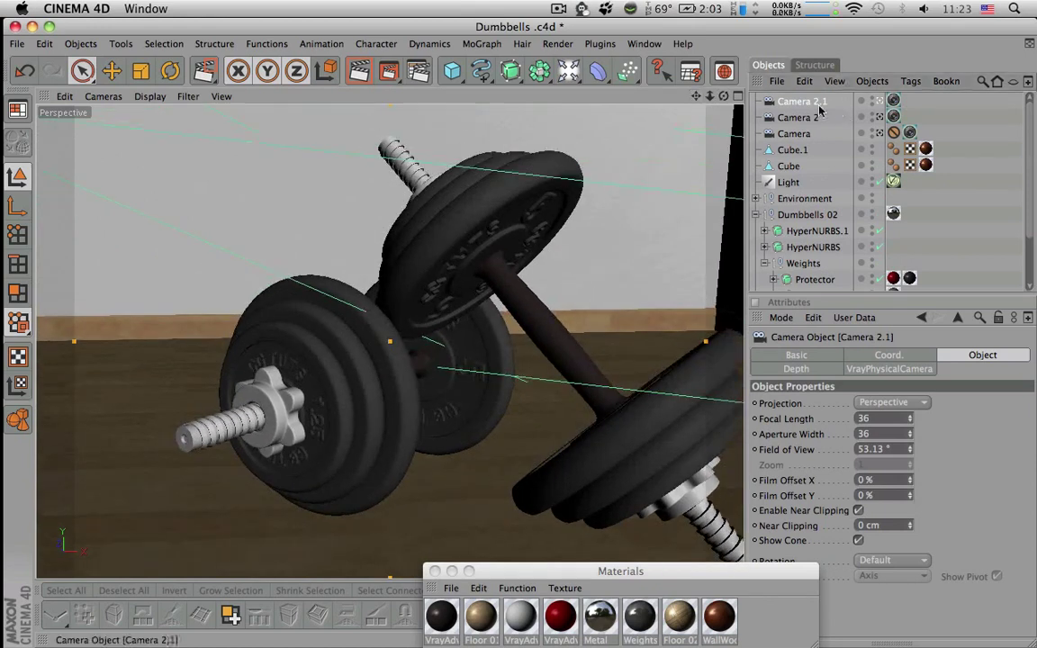
mouse_move(913, 422)
mouse_down()
mouse_move(917, 401)
mouse_move(917, 416)
mouse_up()
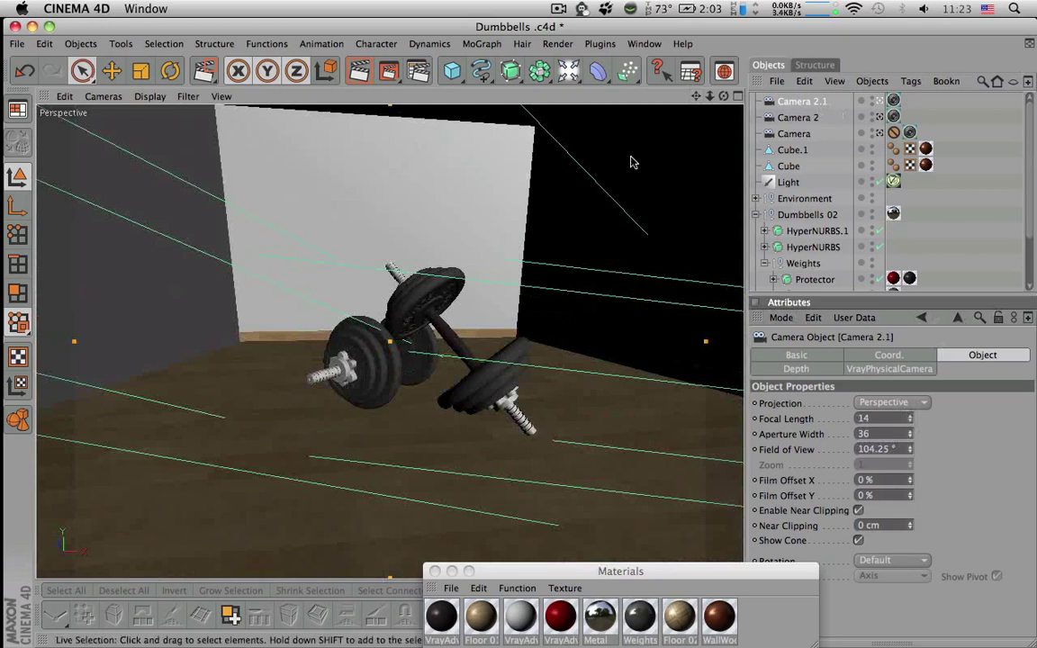
Reframe Camera 2.1 as a low close-up with the rear dumbbell's threaded bar end and weights in the foreground
alt+right_drag(523, 231, 576, 232)
alt+drag(622, 216, 564, 252)
alt+drag(560, 195, 658, 191)
alt+middle_drag(560, 248, 594, 234)
alt+right_drag(594, 234, 545, 237)
alt+middle_drag(577, 240, 537, 273)
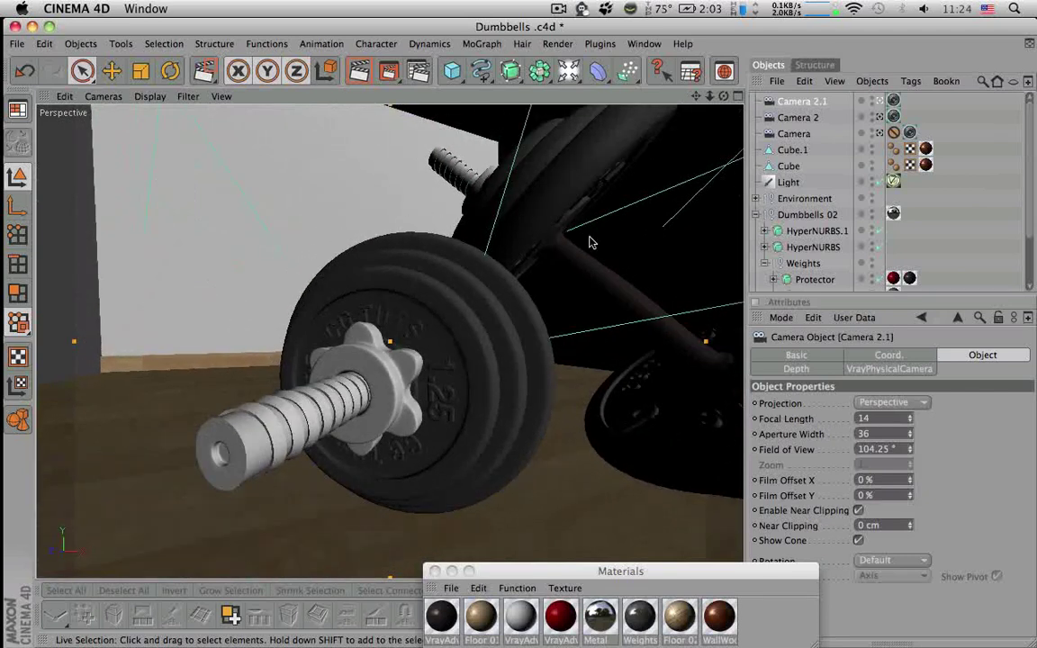
alt+right_drag(578, 245, 539, 245)
alt+middle_drag(578, 245, 575, 245)
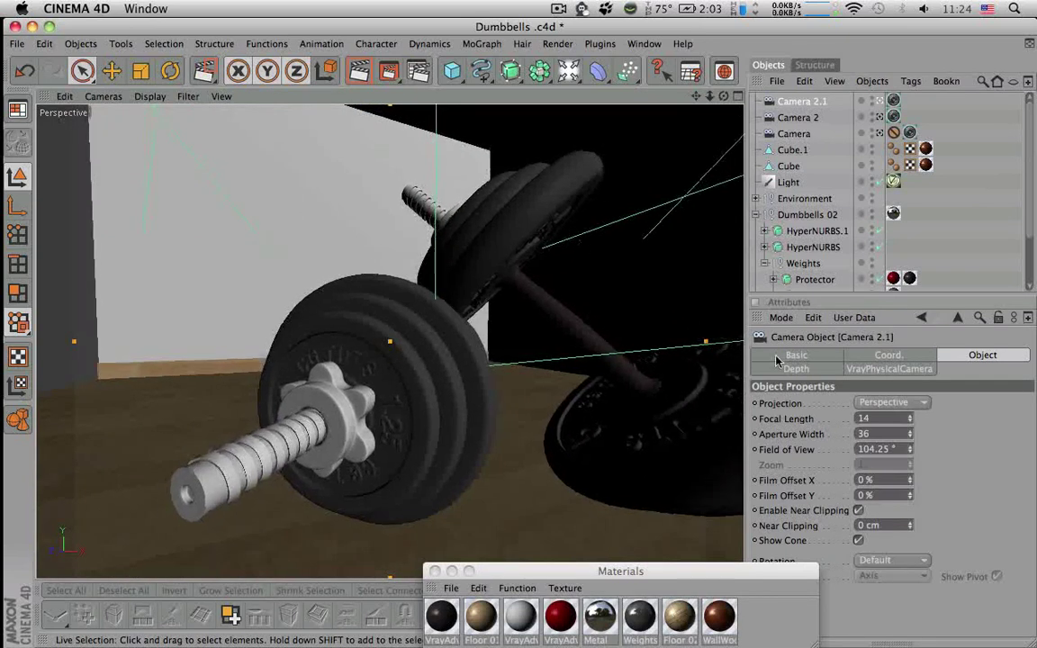
Try a focal length of 12 on Camera 2.1, and set it to 17
click(910, 422)
click(911, 422)
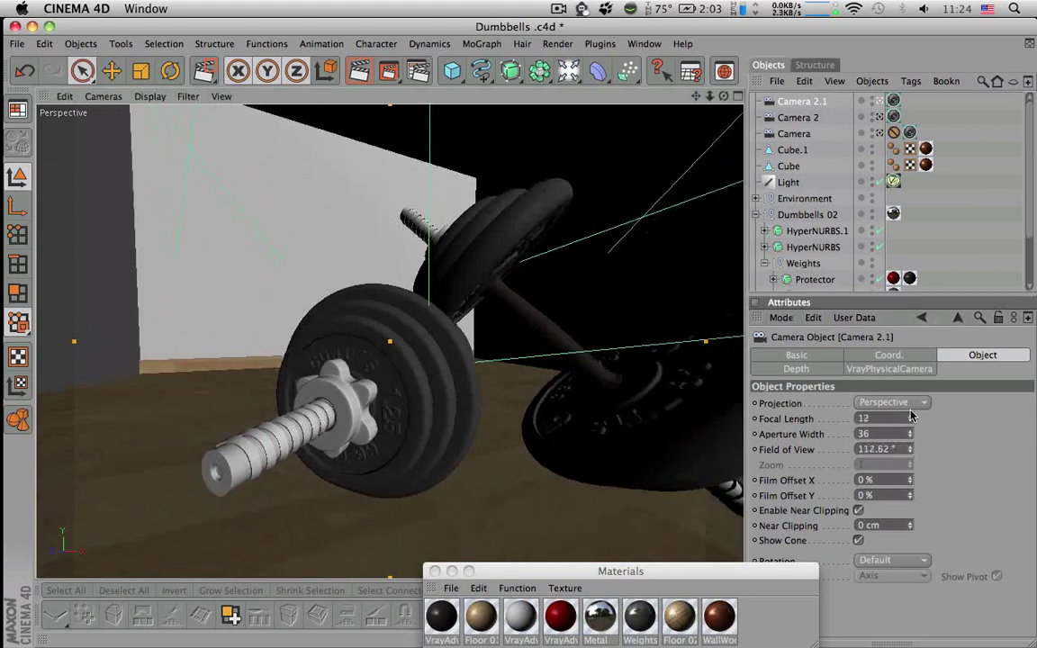
click(910, 415)
click(911, 416)
click(911, 415)
click(910, 415)
click(911, 416)
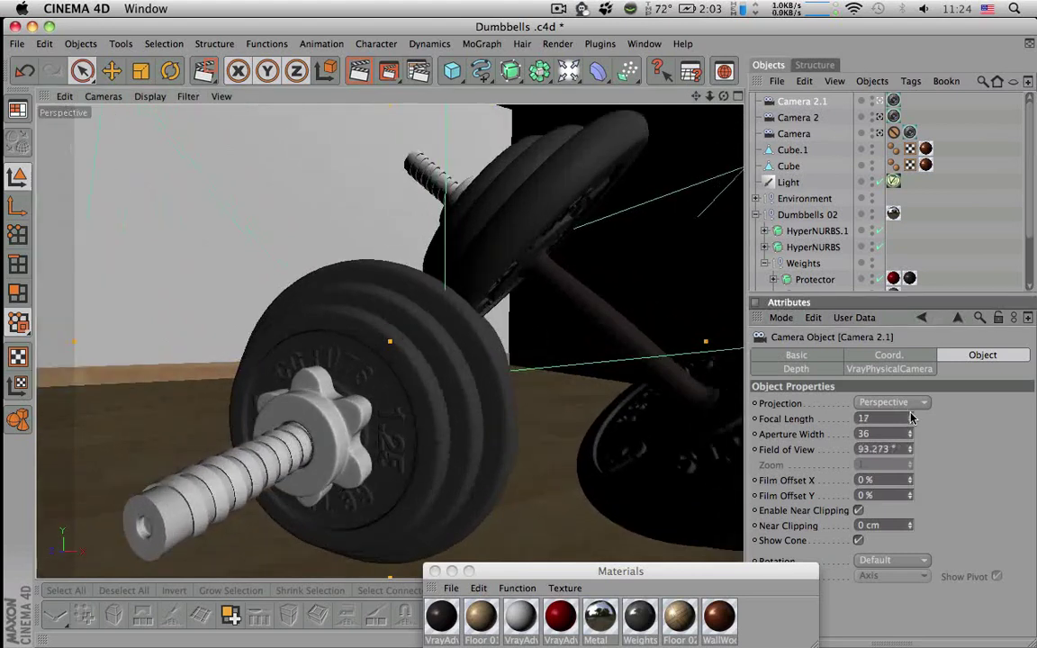
Orbit Camera 2.1 to a slightly different angle around the dumbbells, restore the four-view layout and test-render the perspective view
drag(722, 96, 724, 69)
click(737, 96)
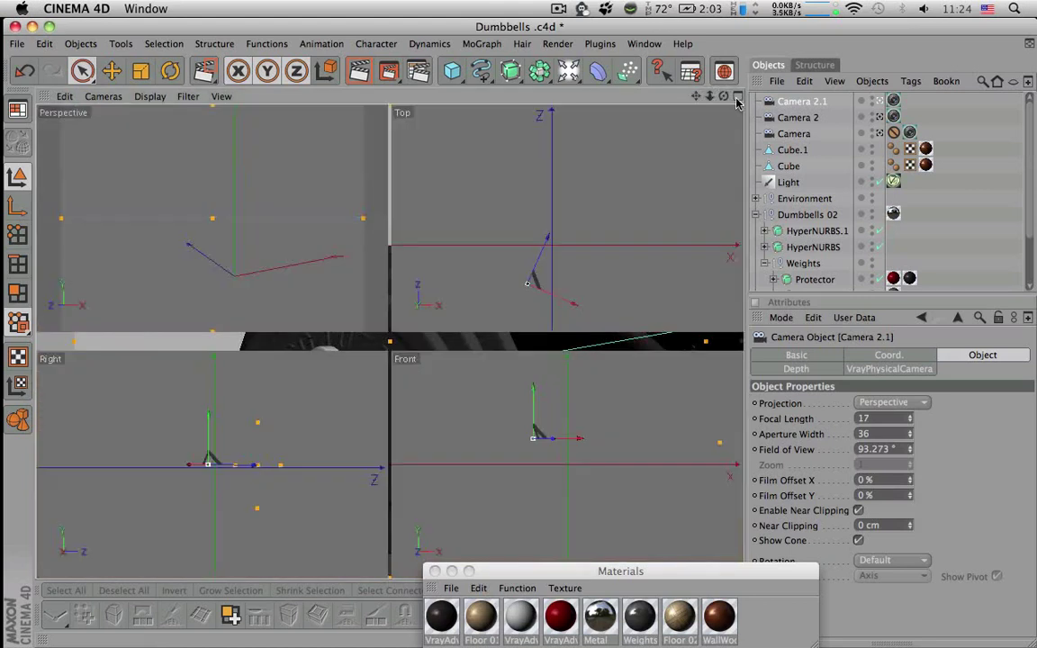
drag(368, 96, 339, 99)
key(super+r)
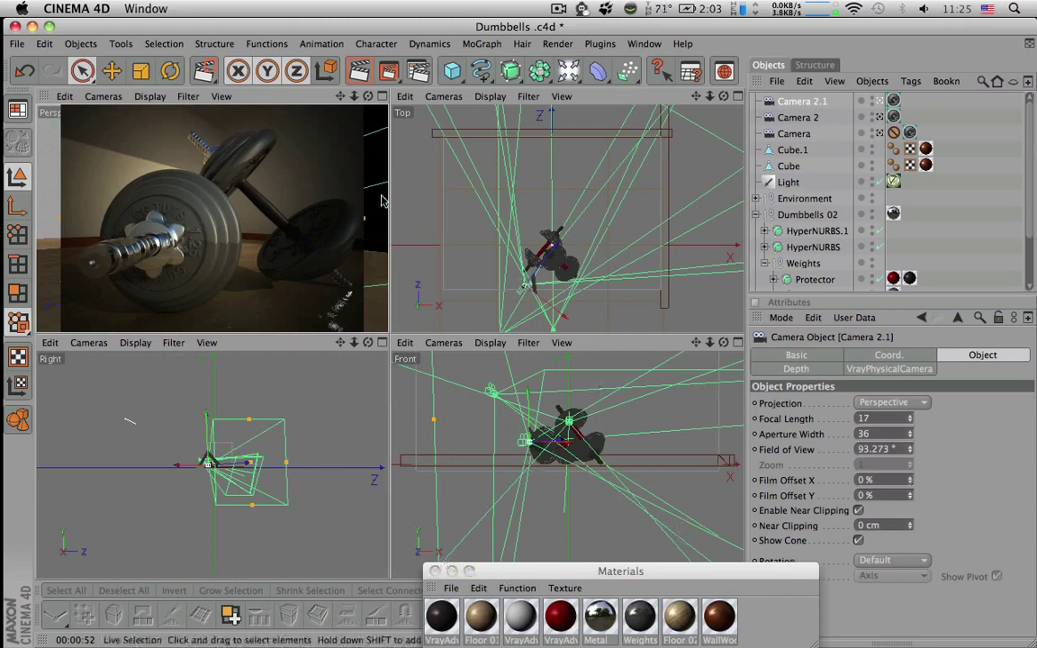
key(a)
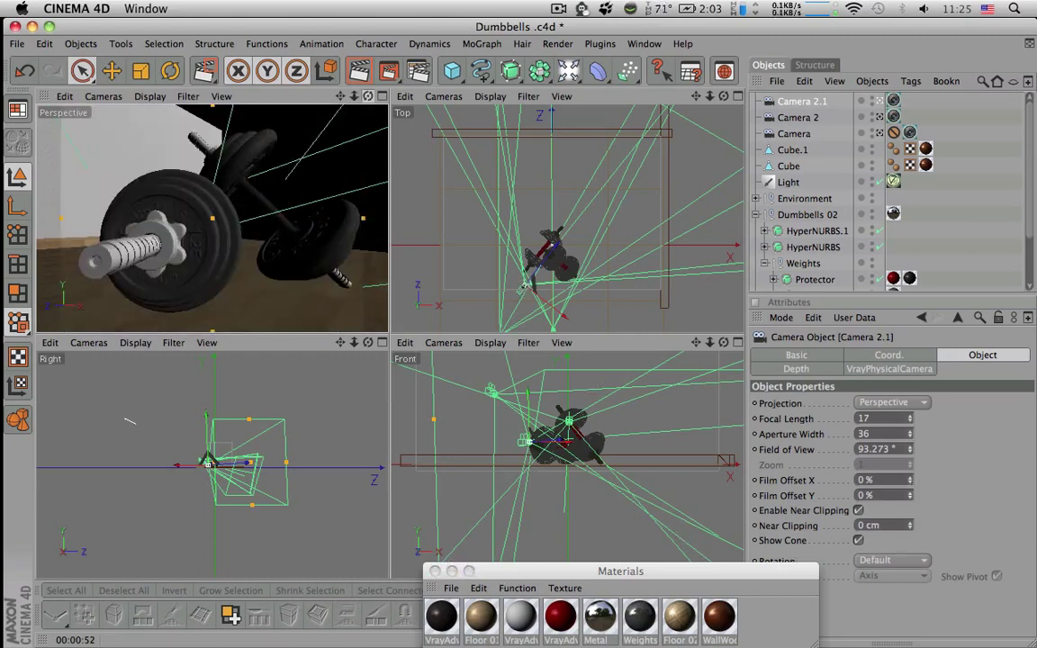
drag(368, 97, 360, 101)
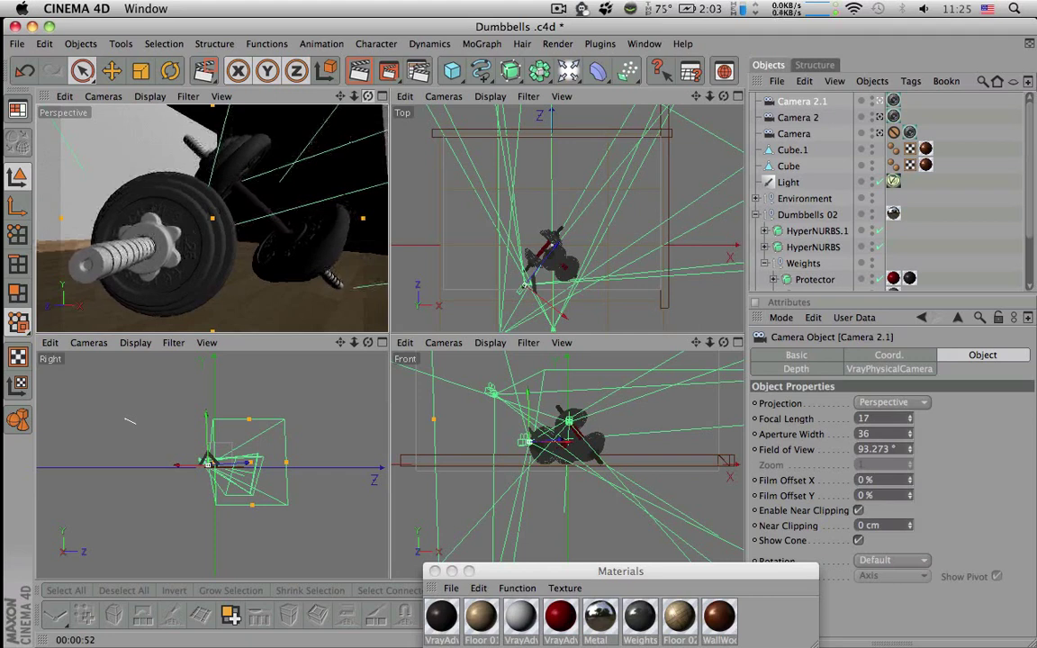
Copy the Protection tag from Camera to Camera 2.1 and Camera 2, and save the scene
click(895, 119)
ctrl+drag(895, 134, 923, 100)
click(893, 118)
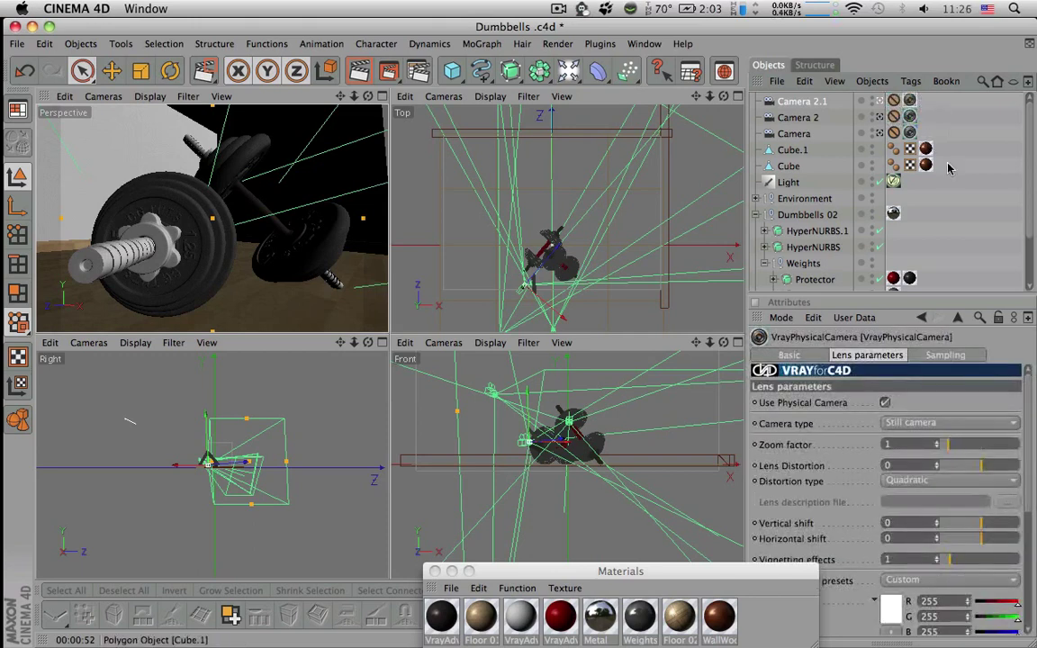
click(708, 220)
key(super+s)
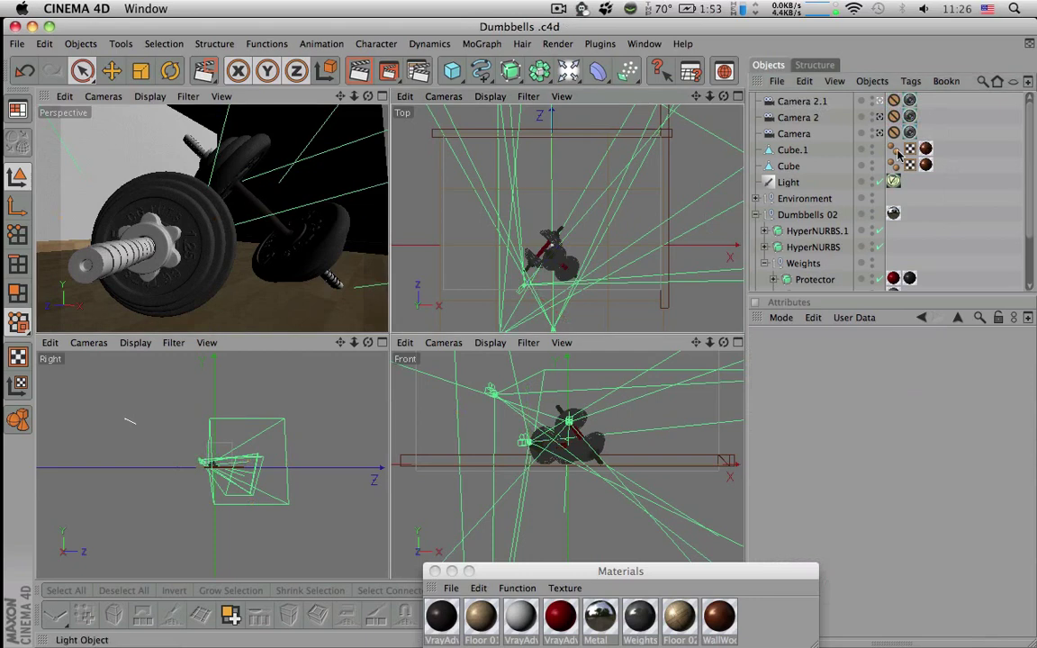
Set the vignetting effects of Camera 2.1's VrayPhysicalCamera tag to 0
click(801, 101)
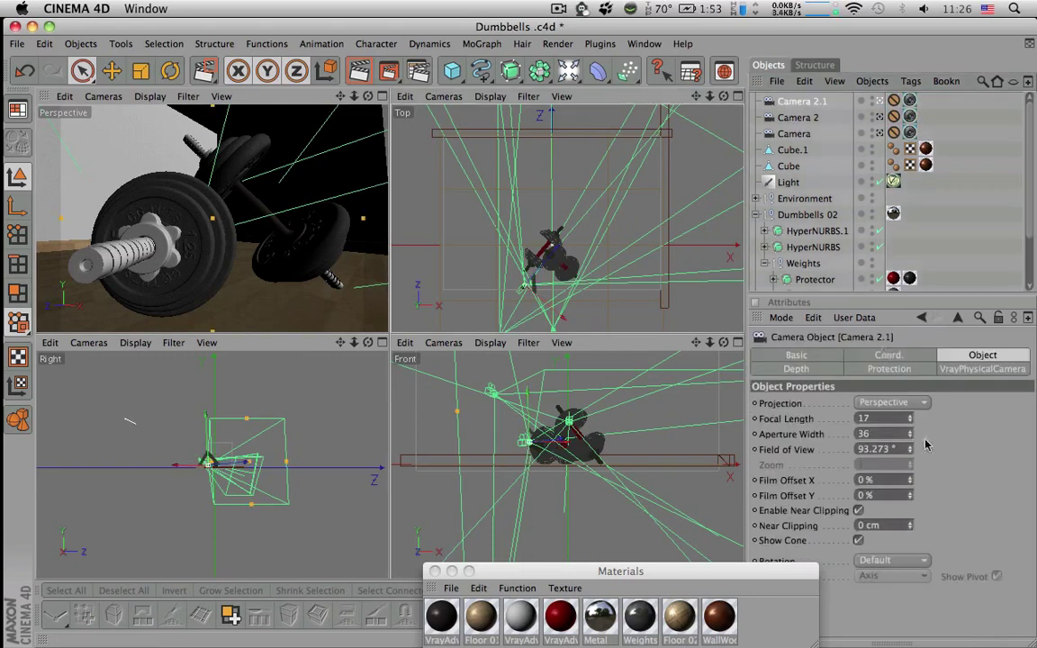
click(969, 373)
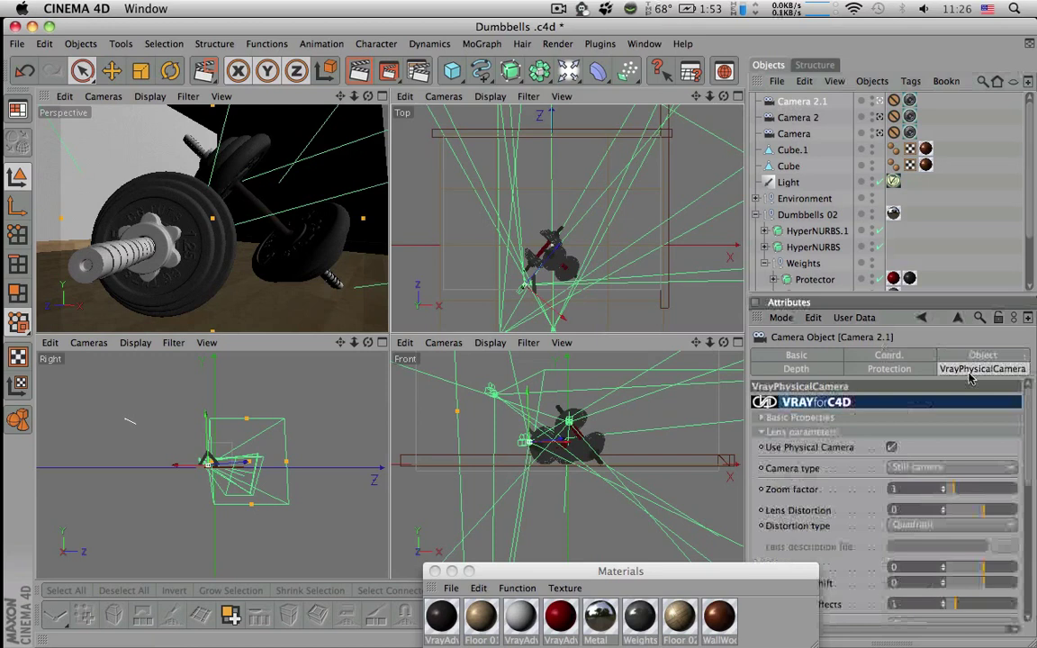
drag(764, 570, 669, 574)
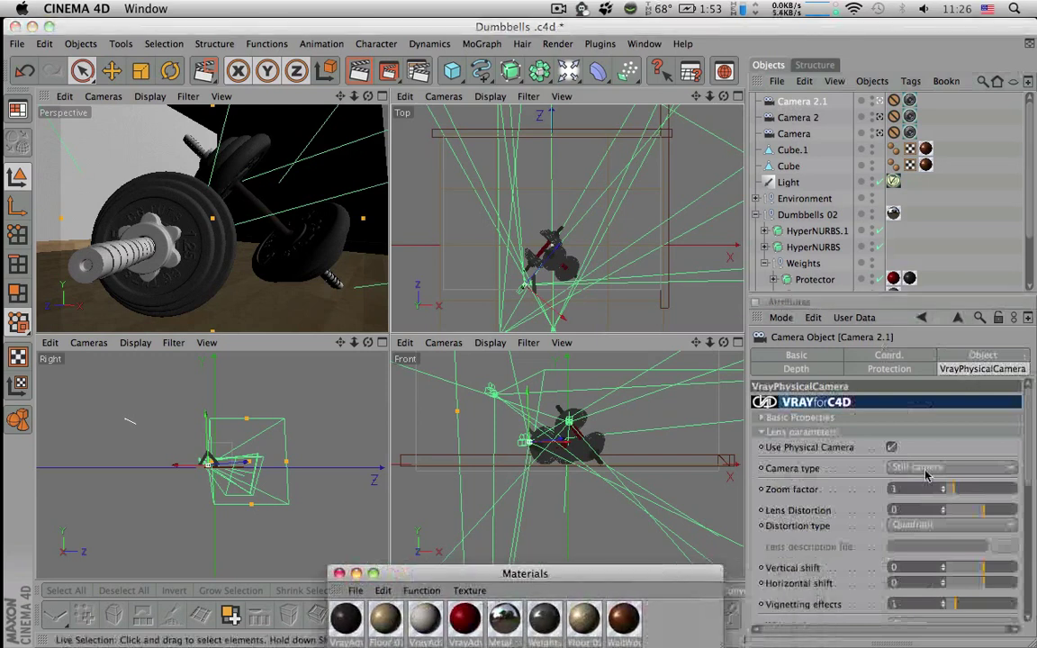
drag(1027, 444, 1029, 493)
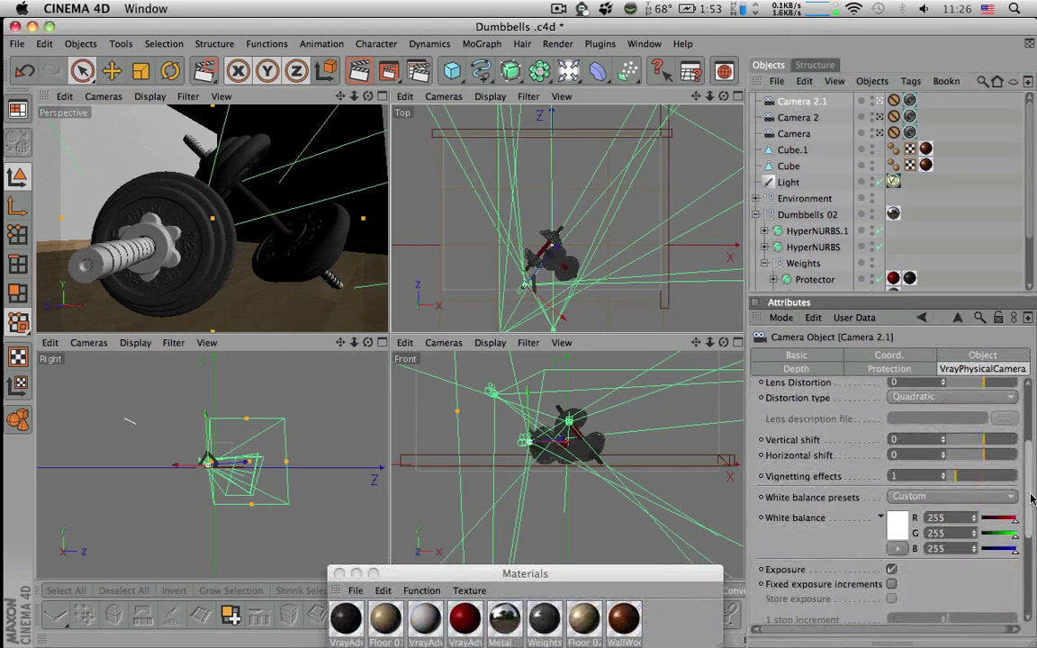
drag(905, 477, 841, 470)
text(0)
key(Return)
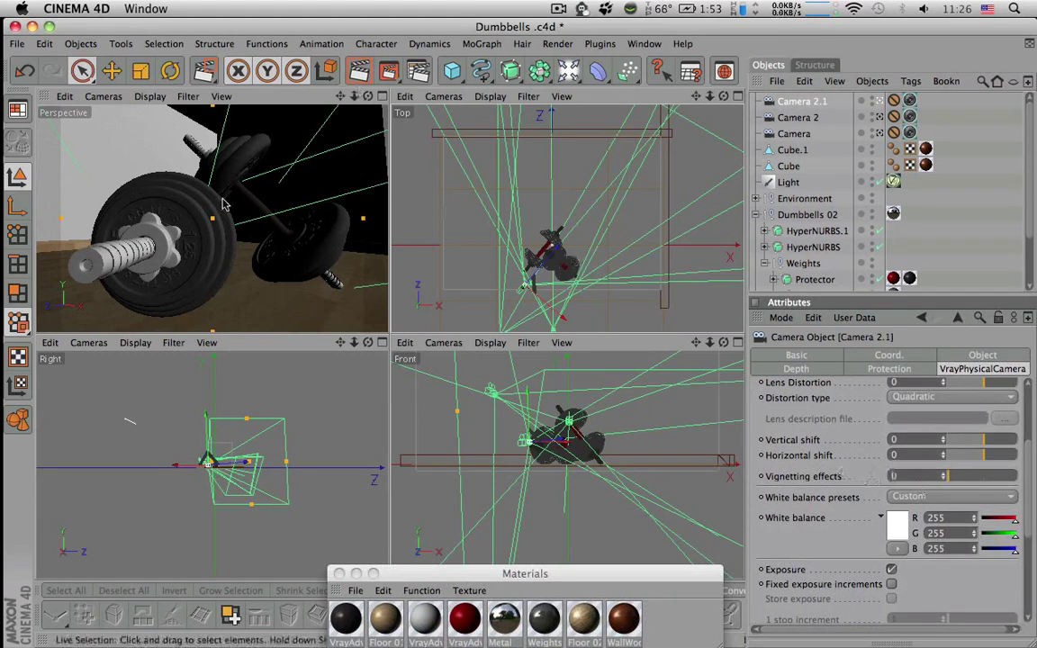
Test-render the perspective view through Camera 2.1 and save the scene
key(ctrl+r)
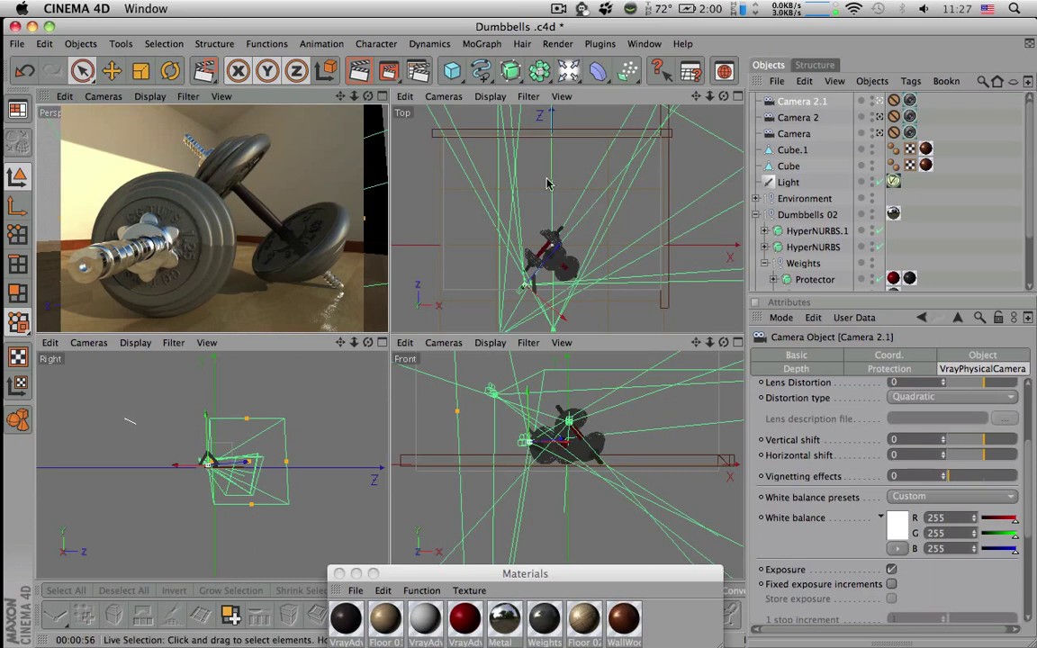
key(super+s)
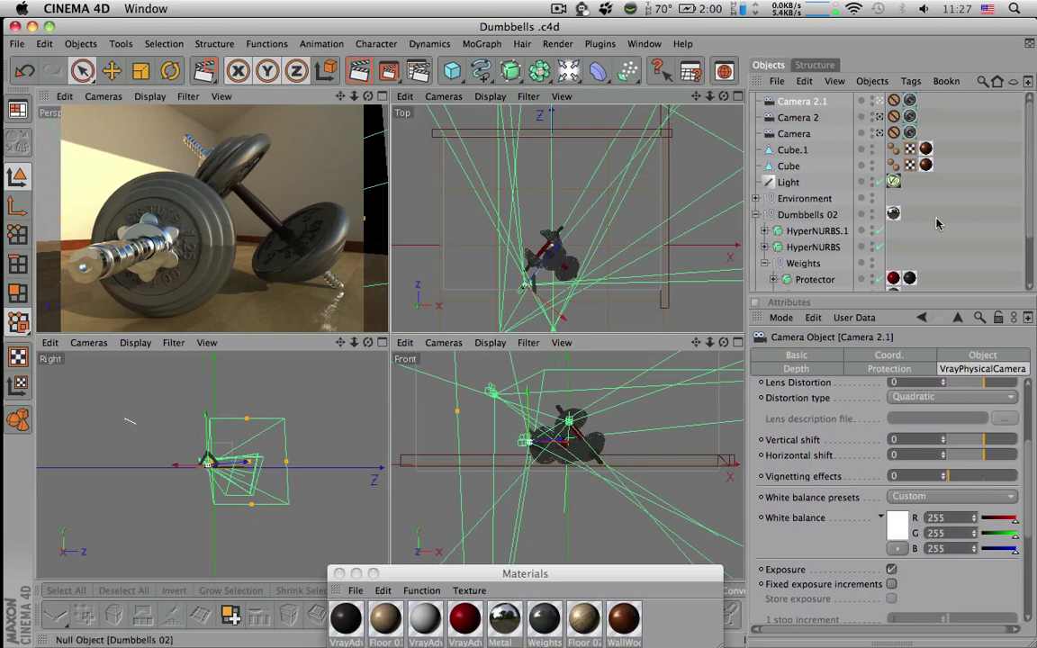
click(383, 97)
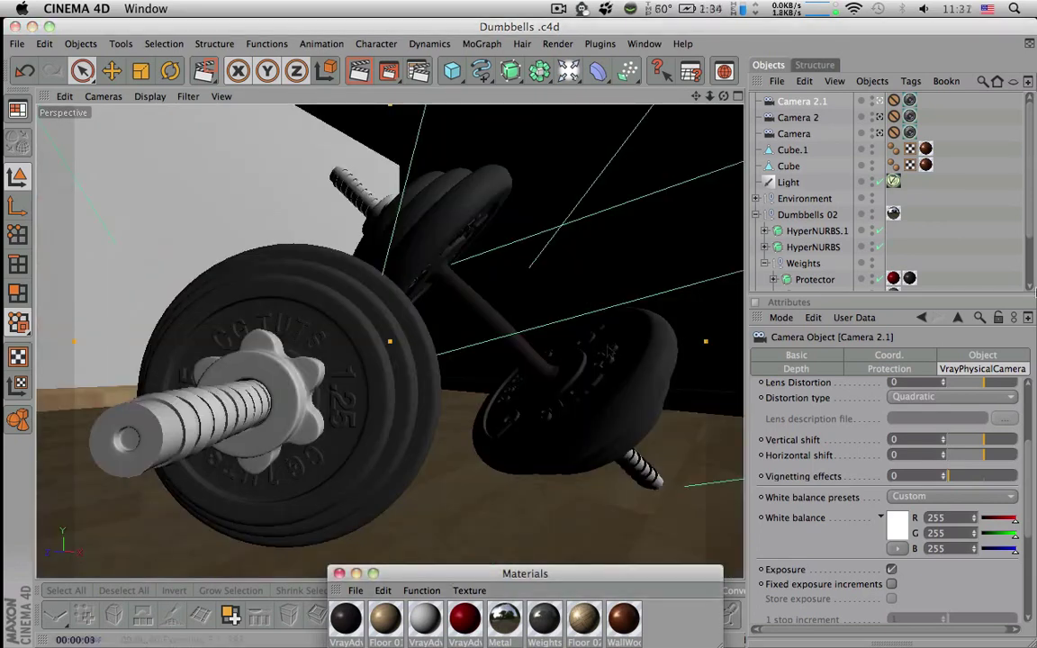
Open the output section of the render settings and browse the available resolution presets without choosing one
click(418, 72)
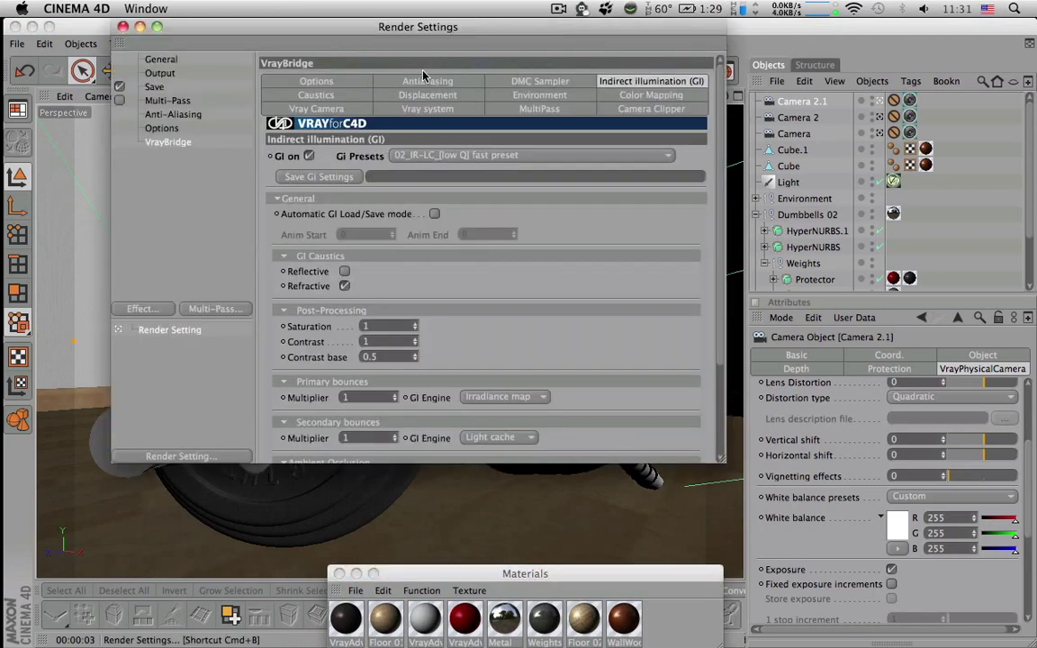
click(160, 60)
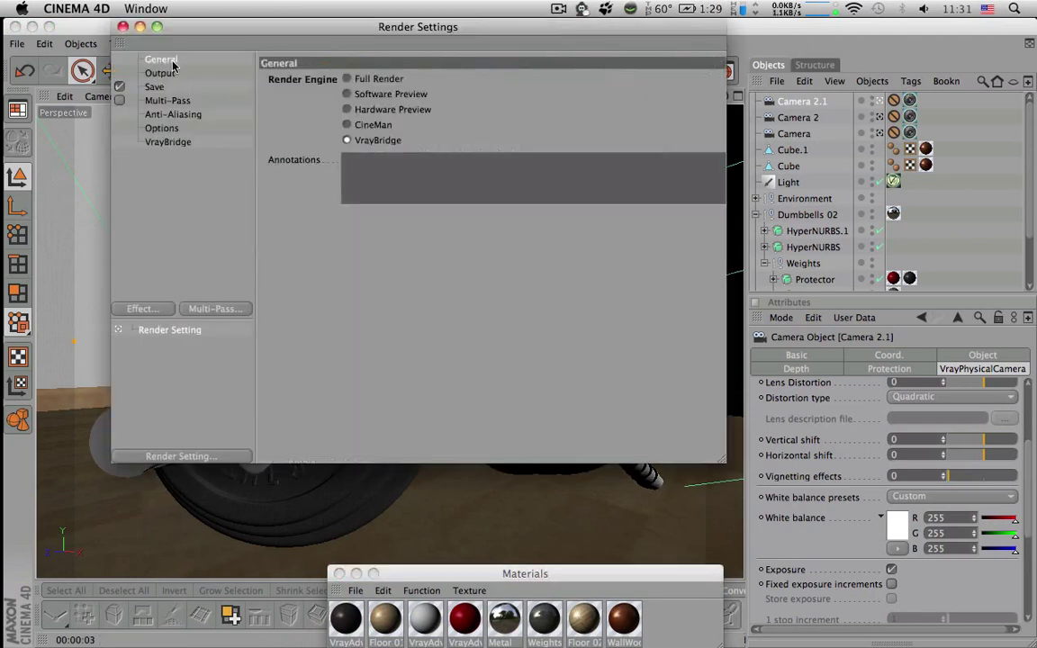
click(175, 72)
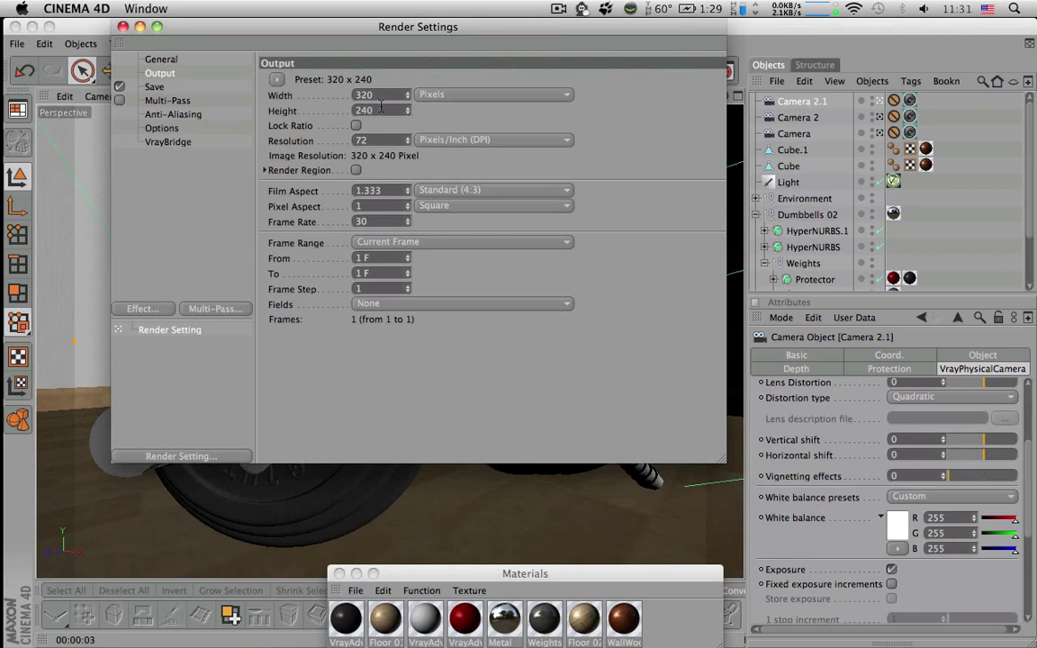
click(276, 80)
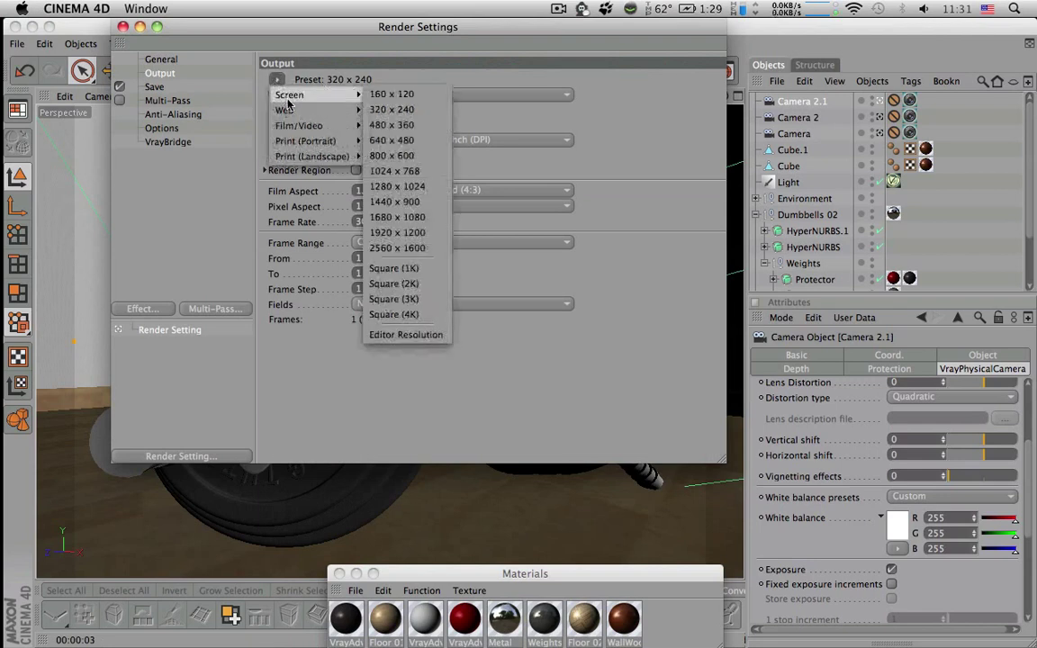
mouse_move(297, 100)
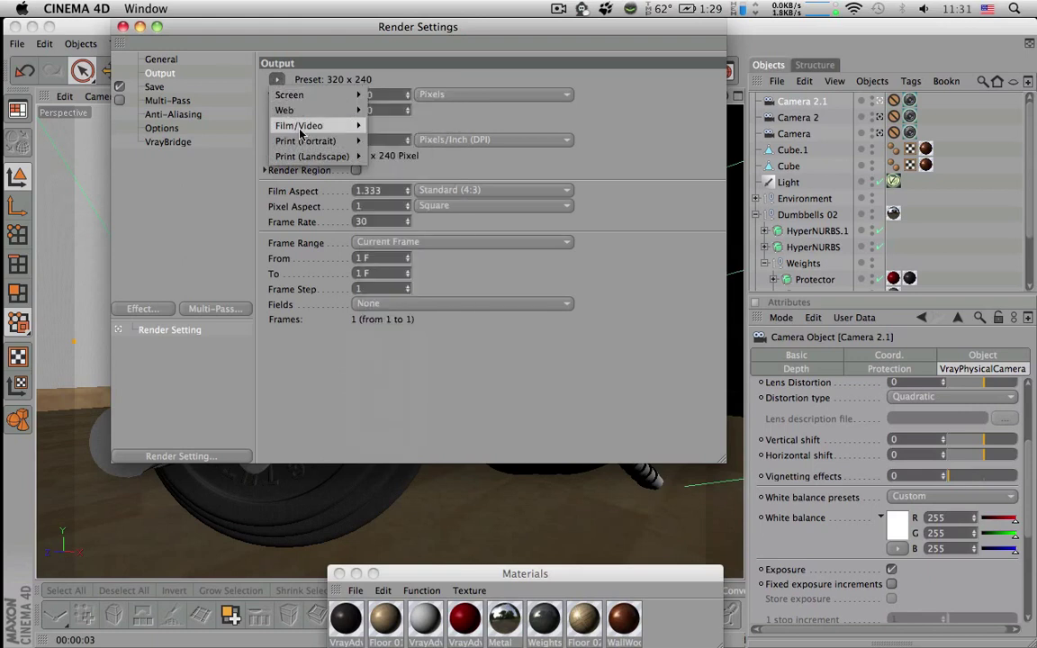
mouse_move(300, 131)
click(613, 163)
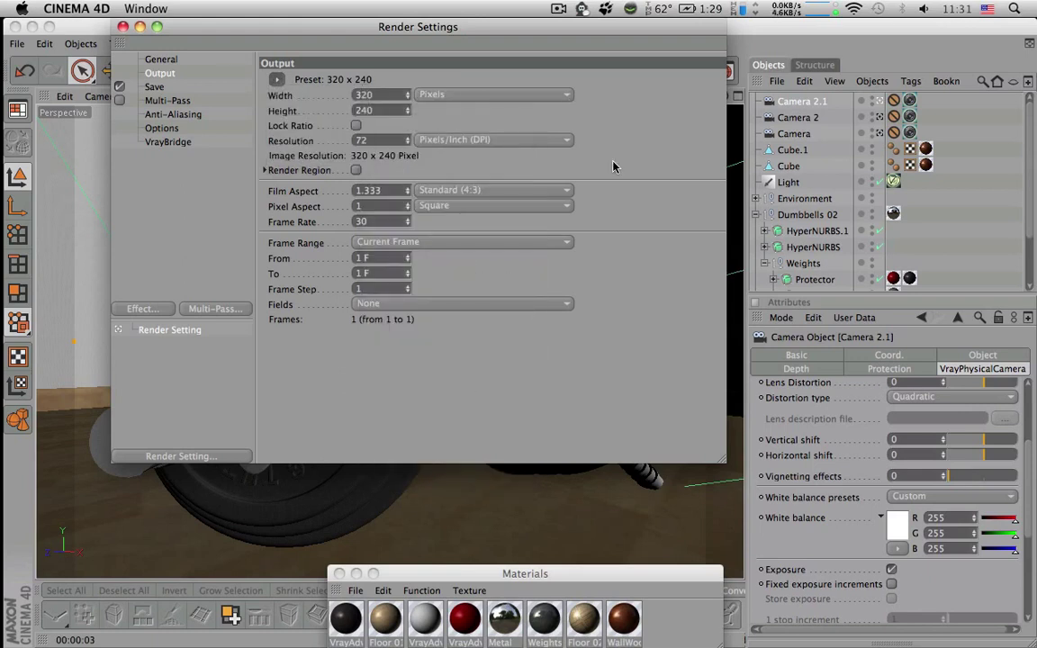
Lock the output aspect ratio, try a width of 2000 pixels, and set the width to 1200 pixels
click(370, 95)
click(356, 125)
drag(404, 97, 324, 92)
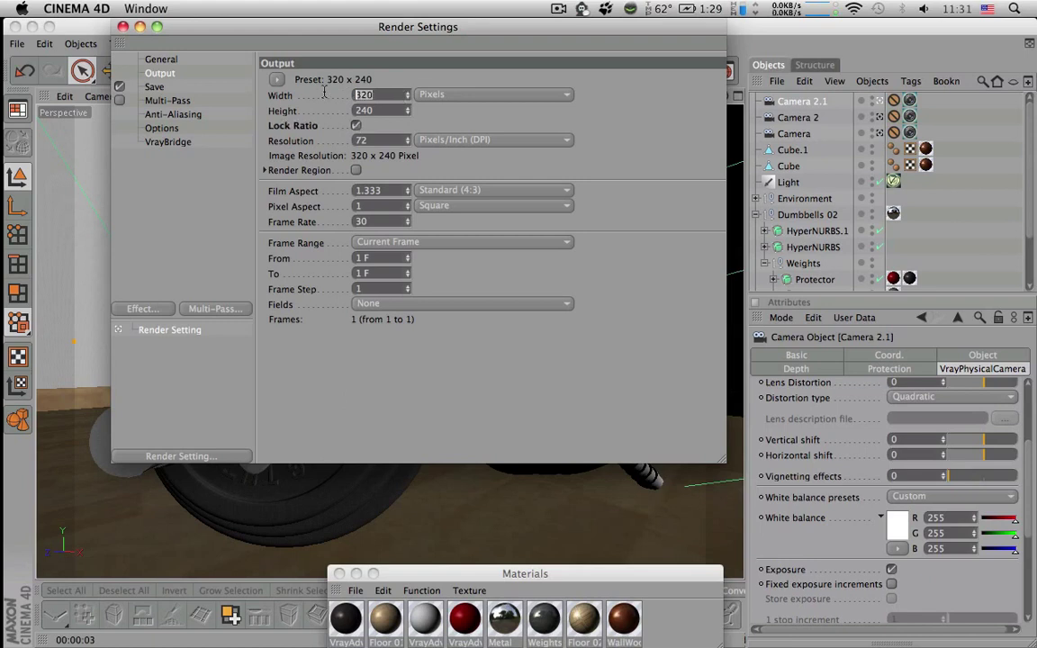
text(2000)
key(Return)
drag(382, 96, 319, 102)
text(1200)
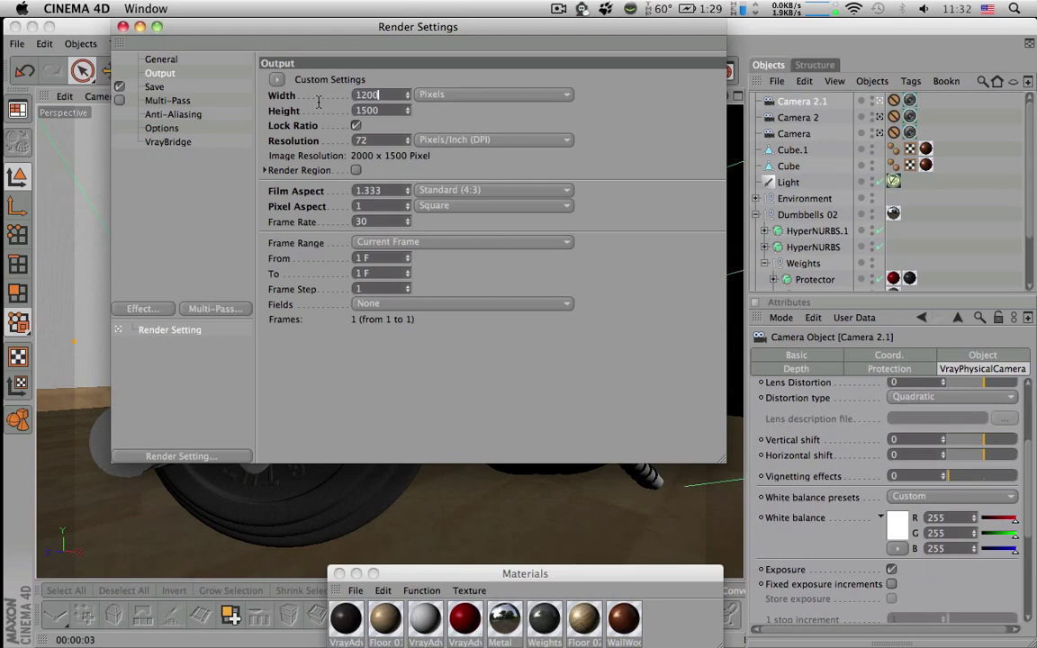
key(Return)
click(122, 27)
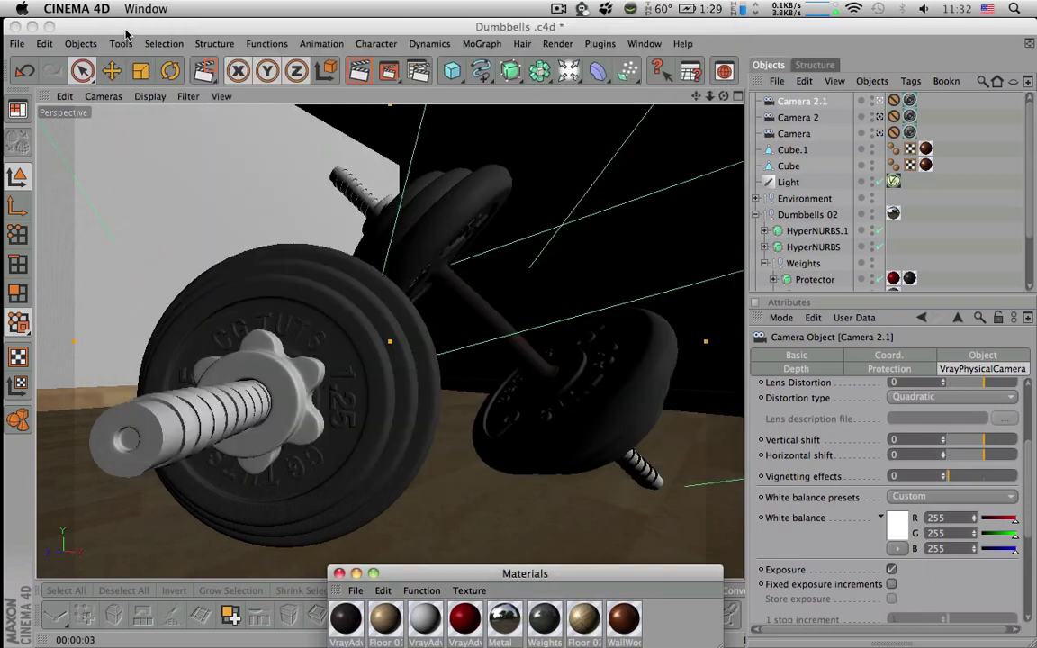
Render the Camera 2.1 shot to the Picture Viewer and look through the earlier renders in its history
click(396, 75)
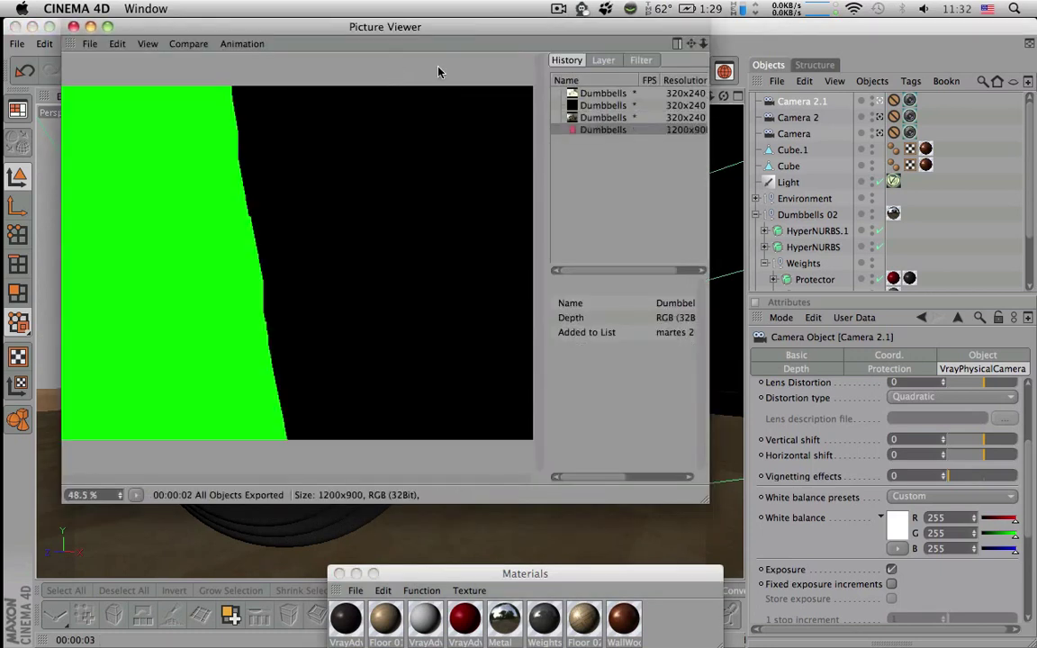
click(590, 93)
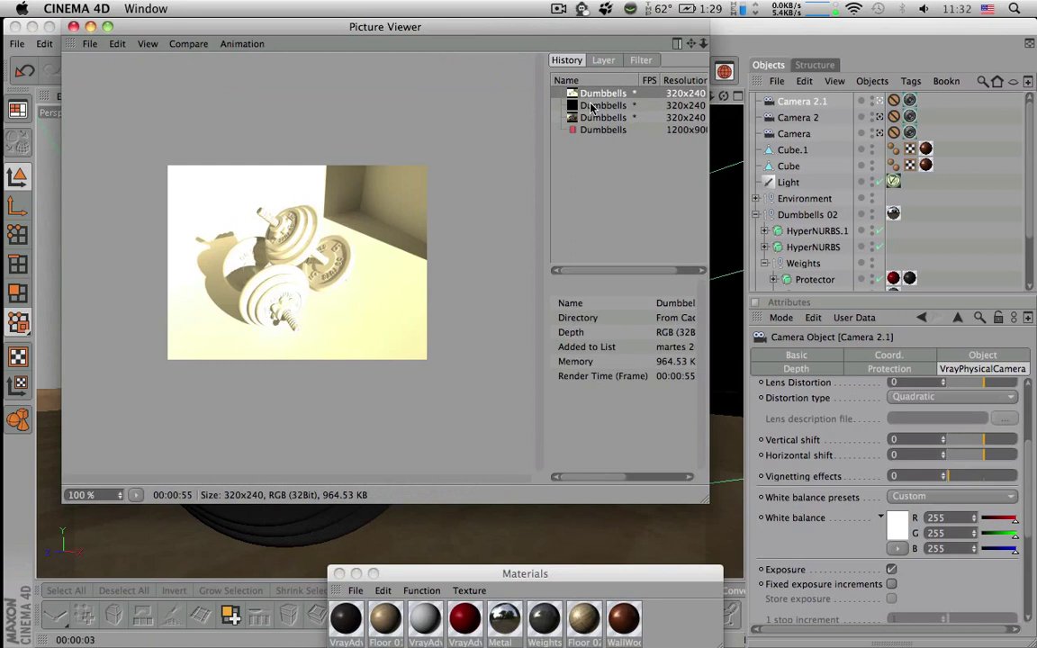
click(592, 106)
click(594, 117)
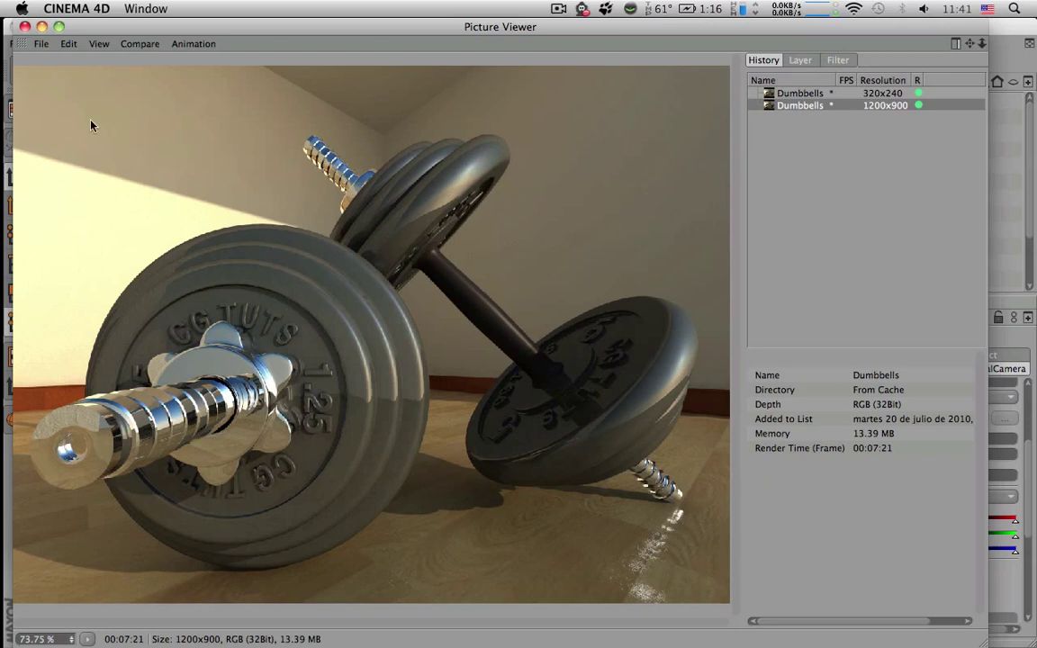
Open the save options for the 1200x900 render and move the dialog clear of the image
click(41, 45)
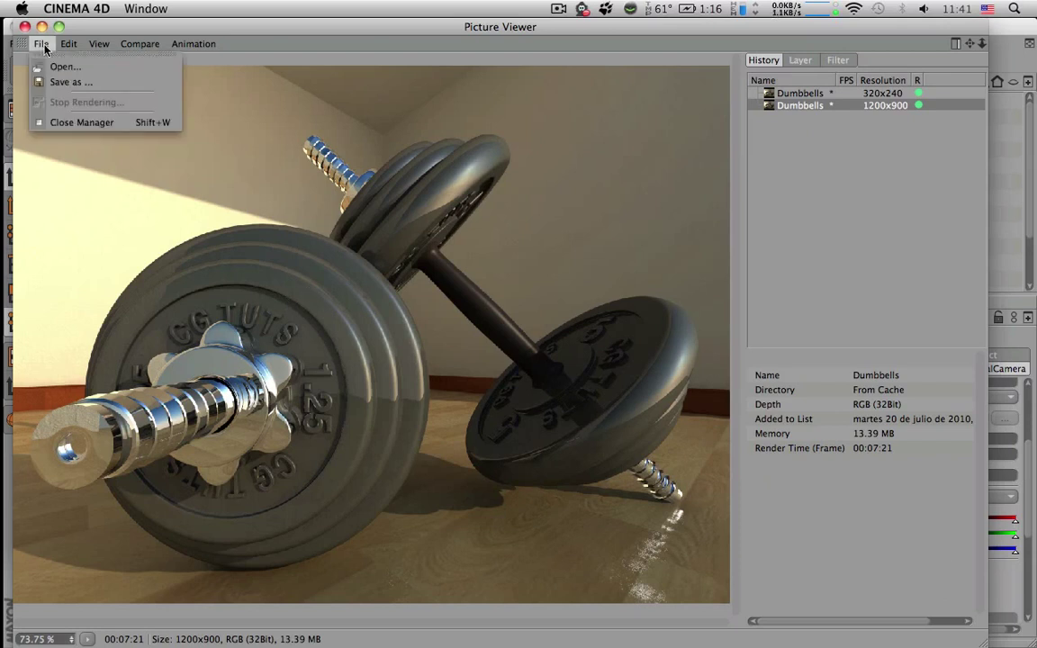
click(67, 82)
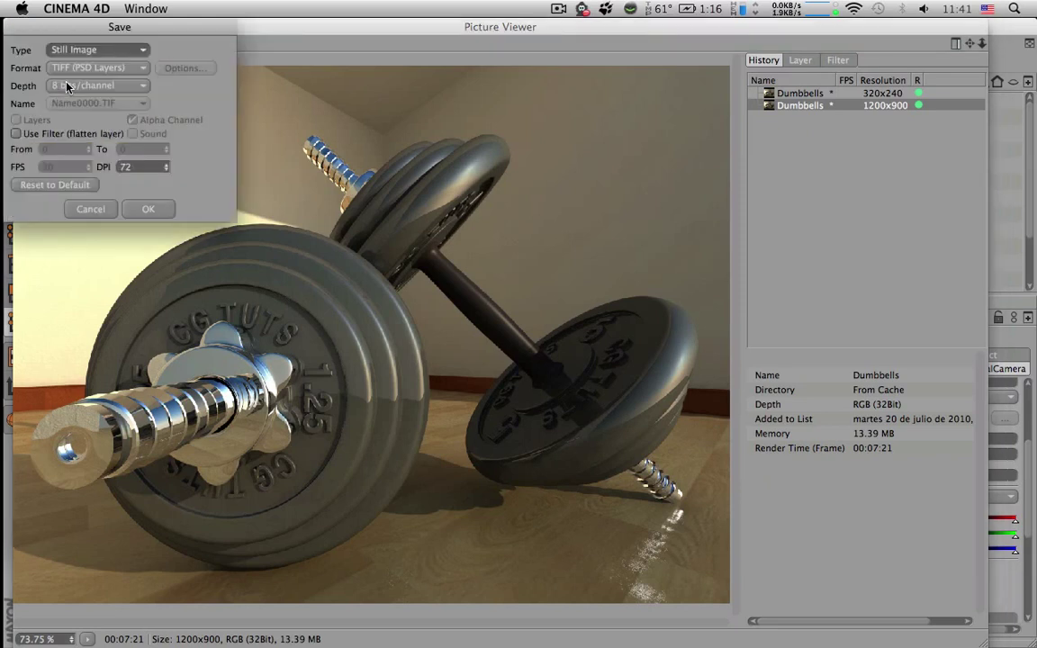
drag(198, 34, 798, 150)
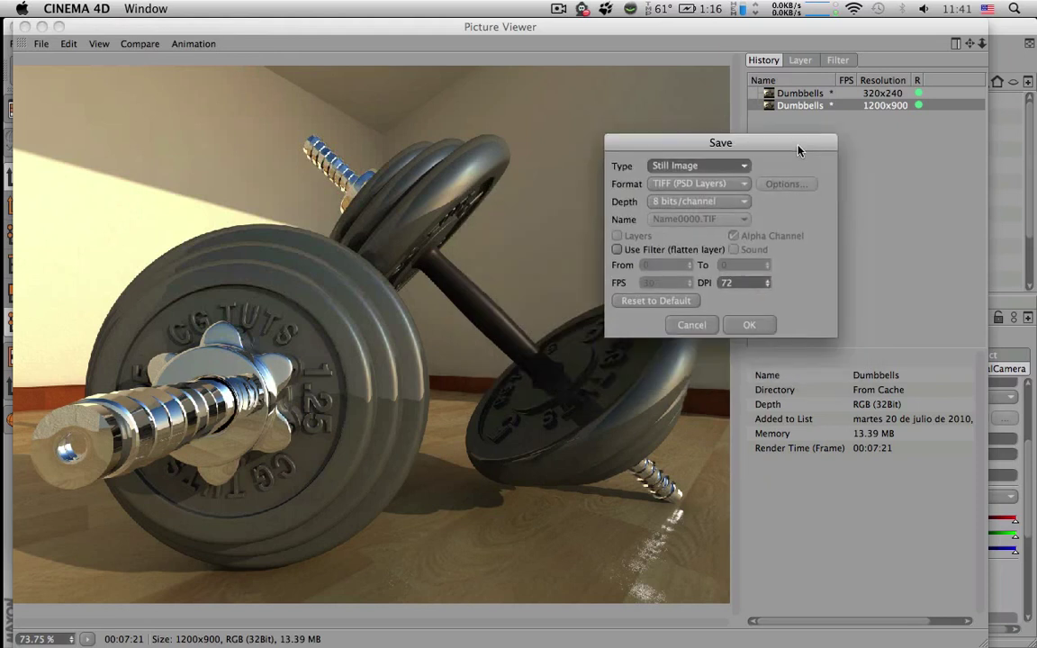
Try JPEG and TIFF (B3D Layers) as the save format, and return to TIFF (PSD Layers)
click(726, 195)
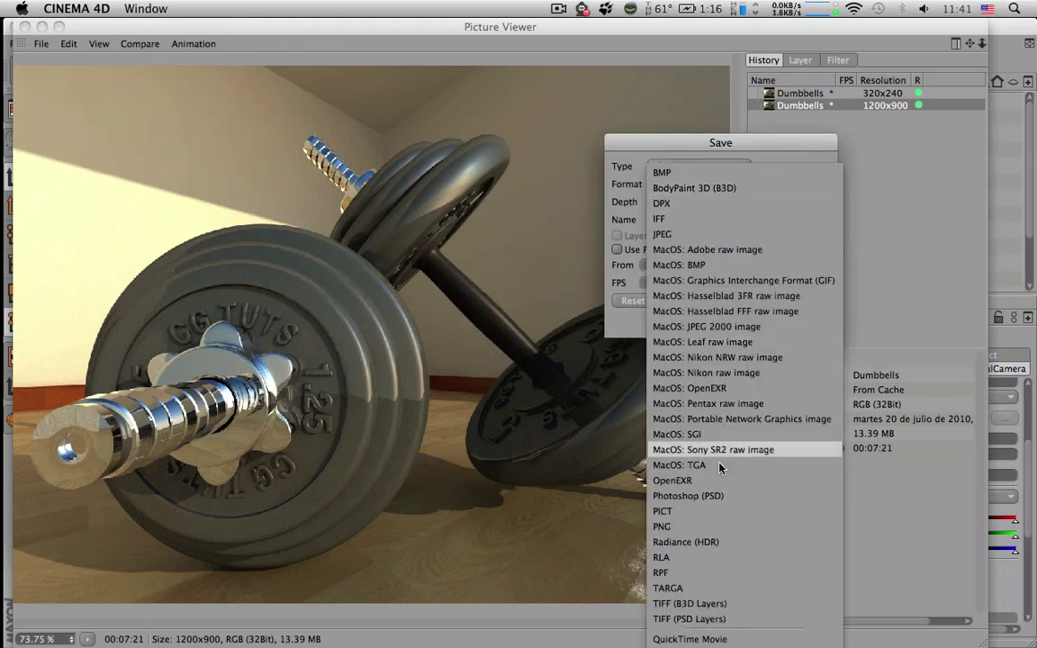
click(719, 235)
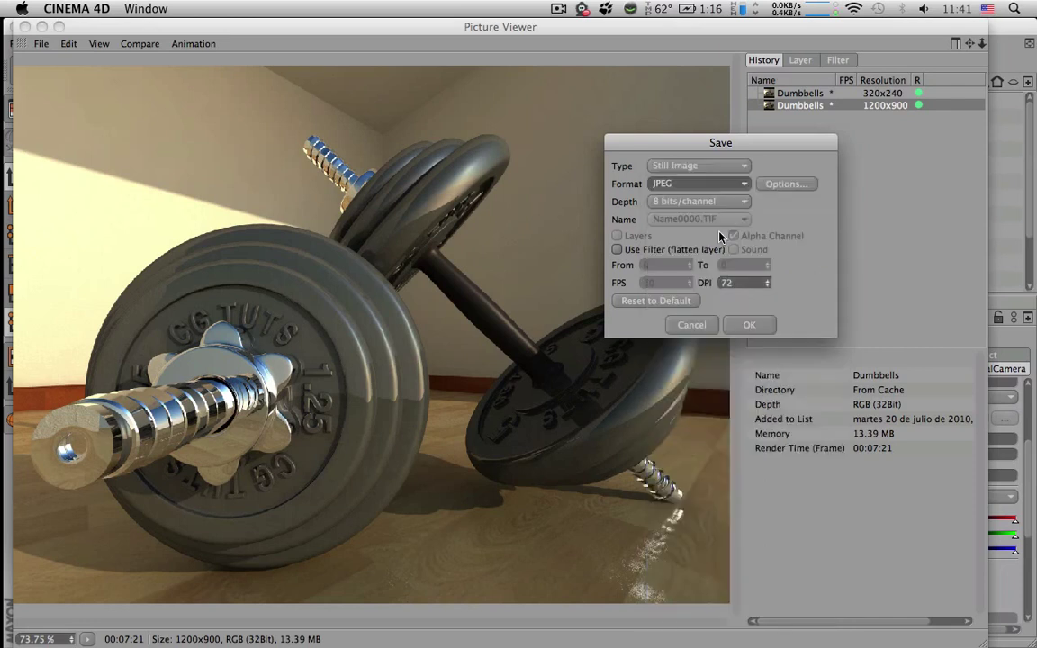
click(709, 183)
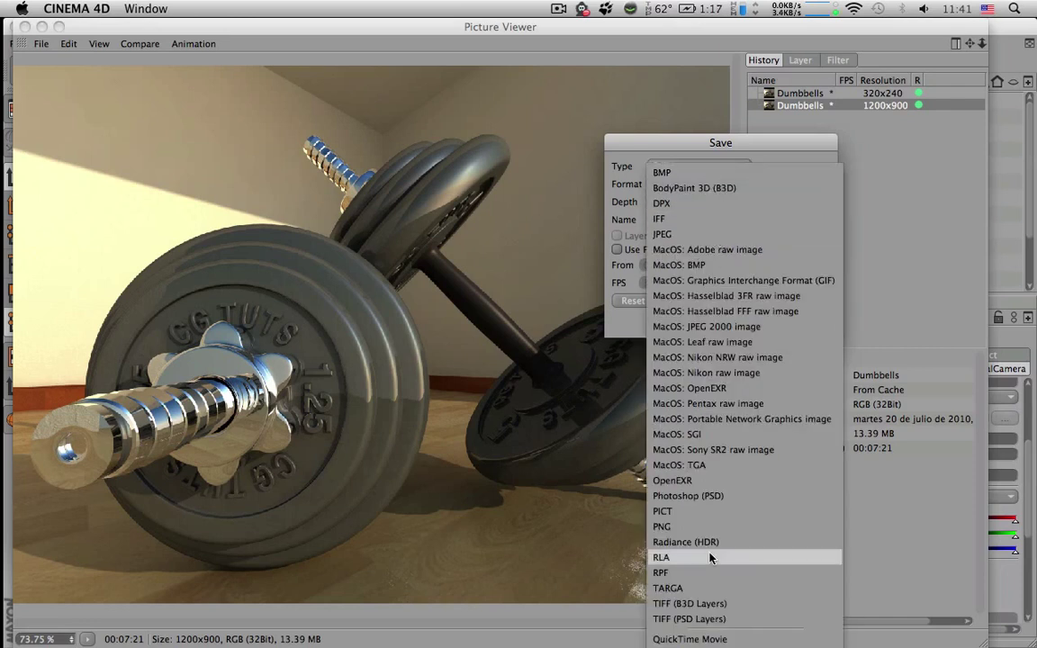
click(730, 603)
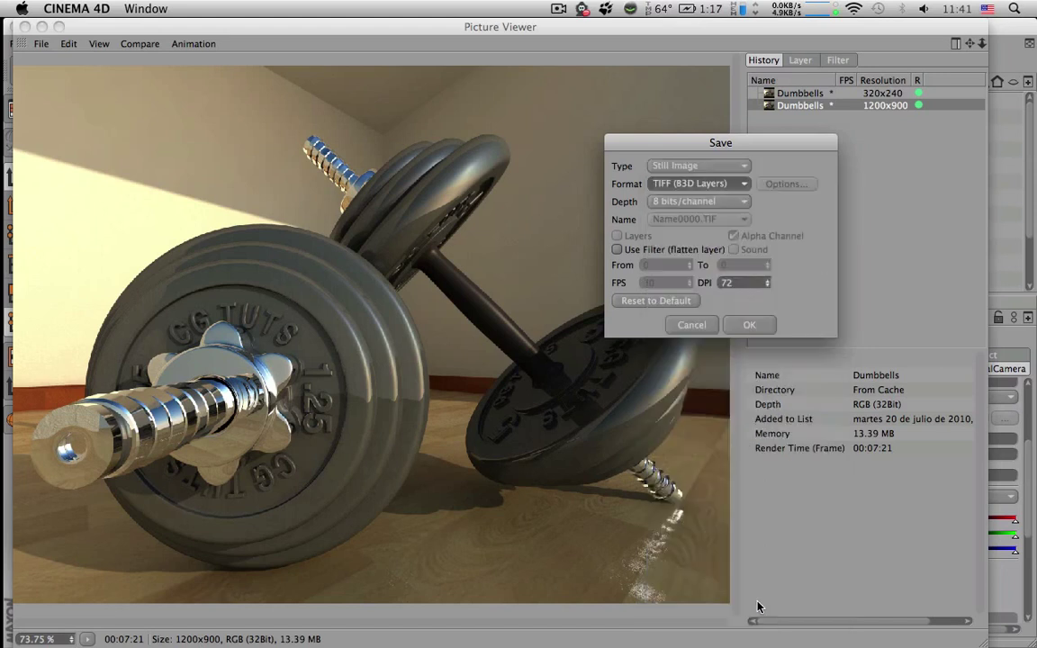
click(723, 184)
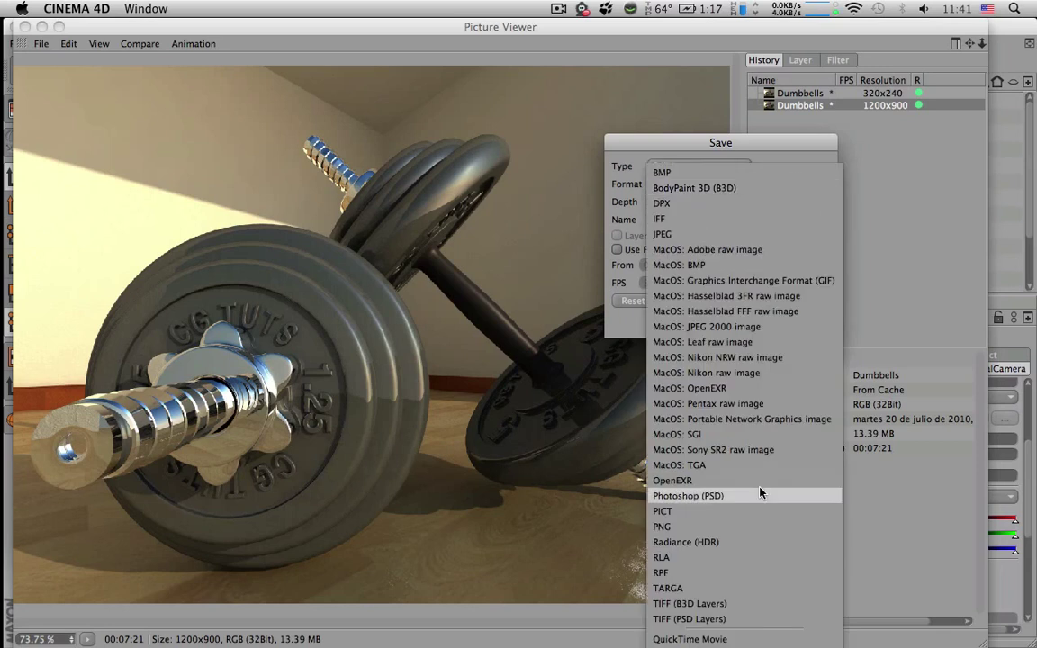
click(754, 620)
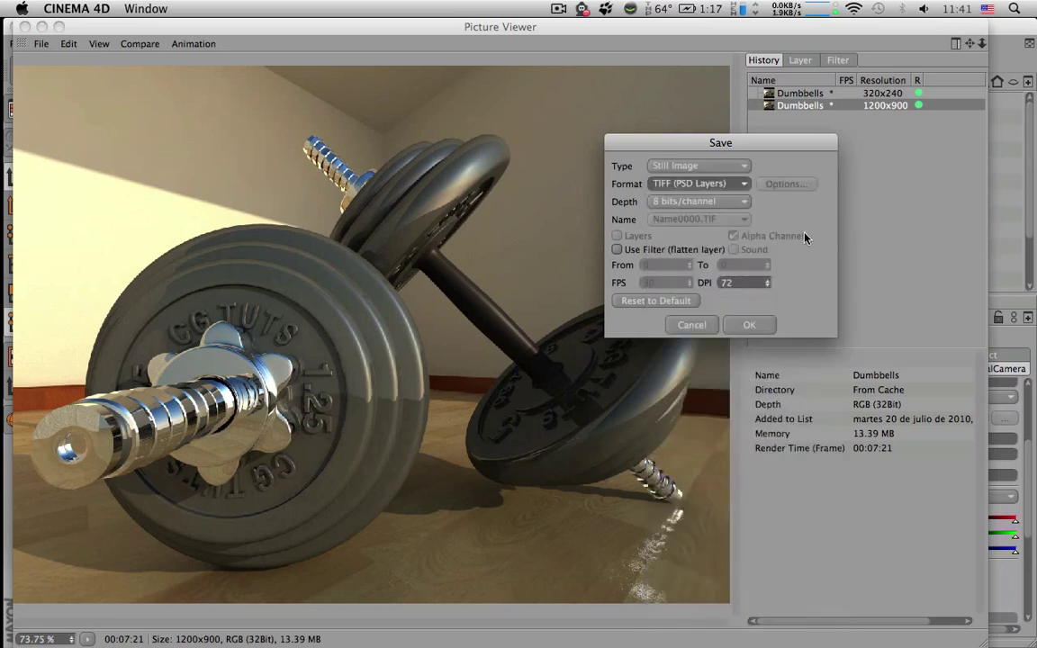
Browse the save type and colour depth options without changing them, try another DPI value, and set it back to 72
click(738, 171)
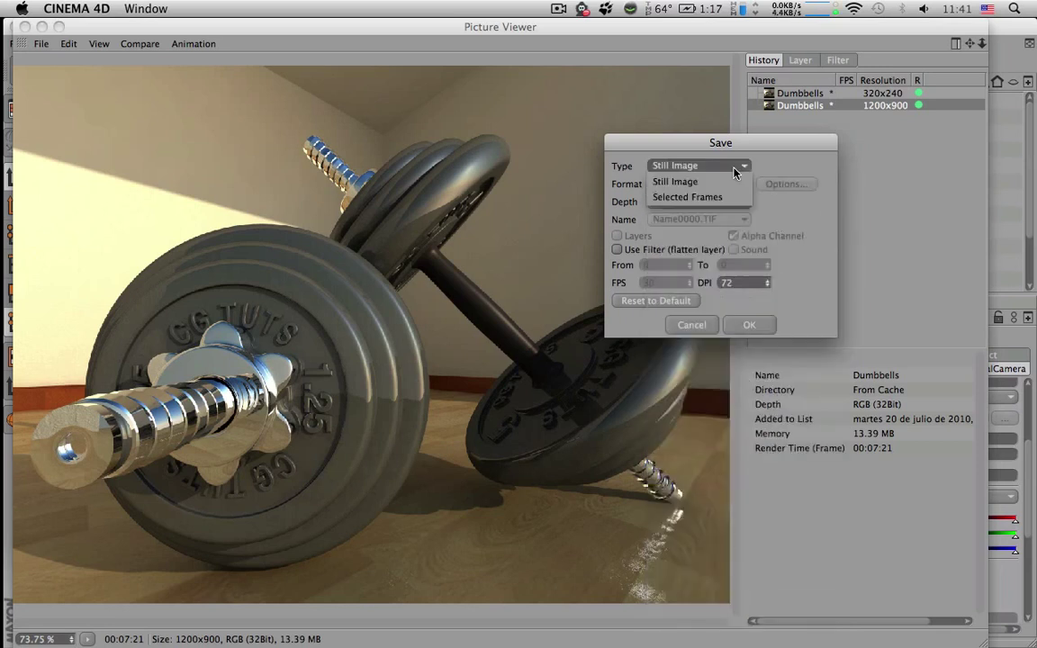
click(762, 162)
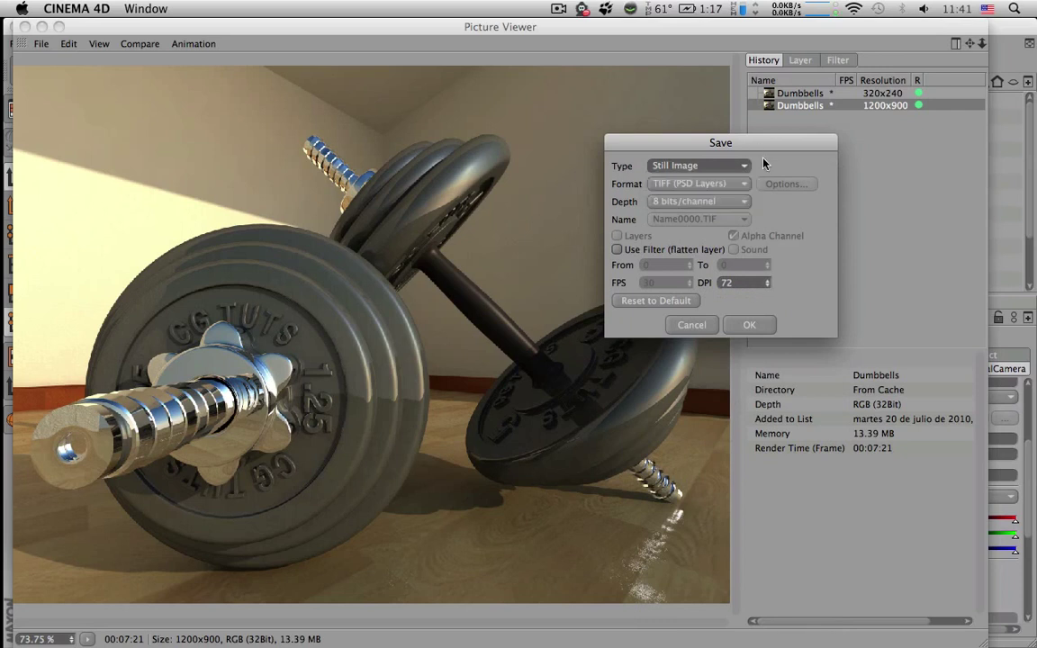
click(711, 207)
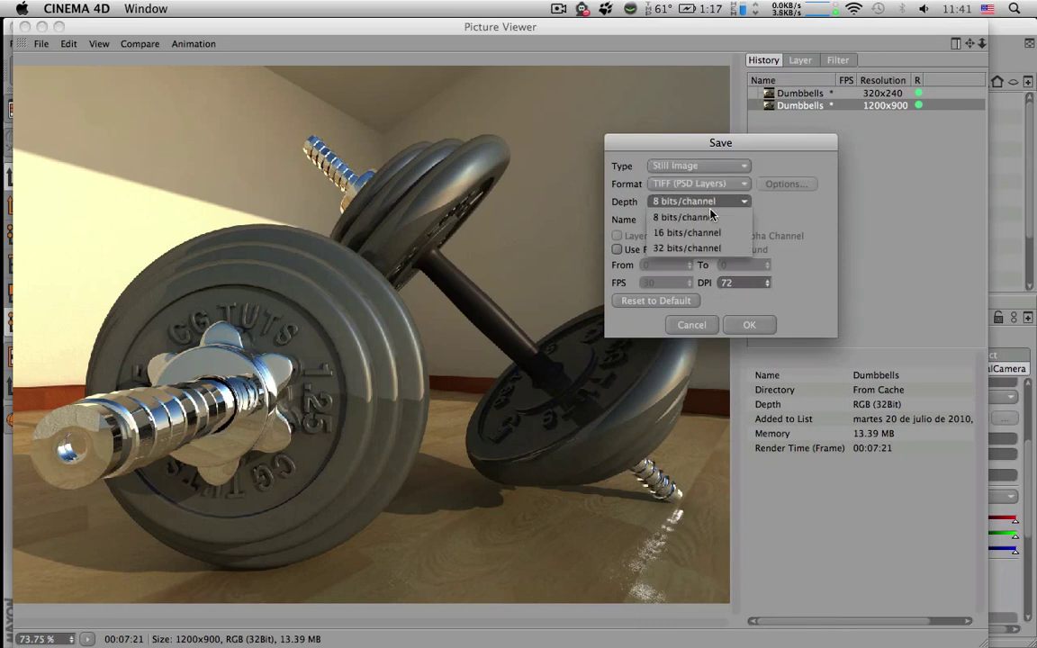
click(785, 215)
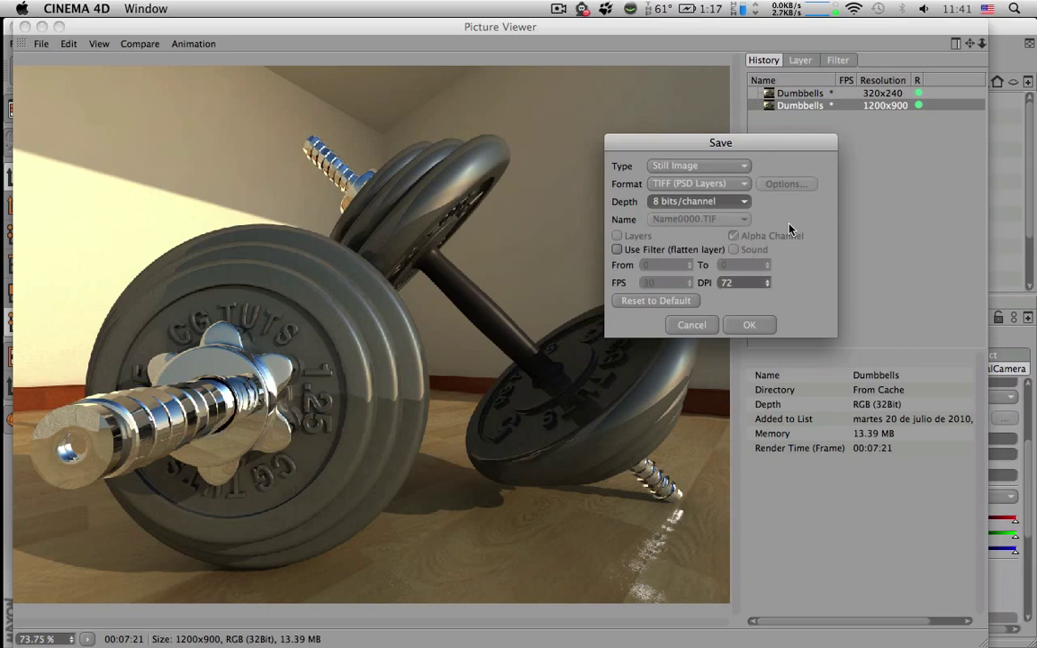
drag(745, 283, 702, 283)
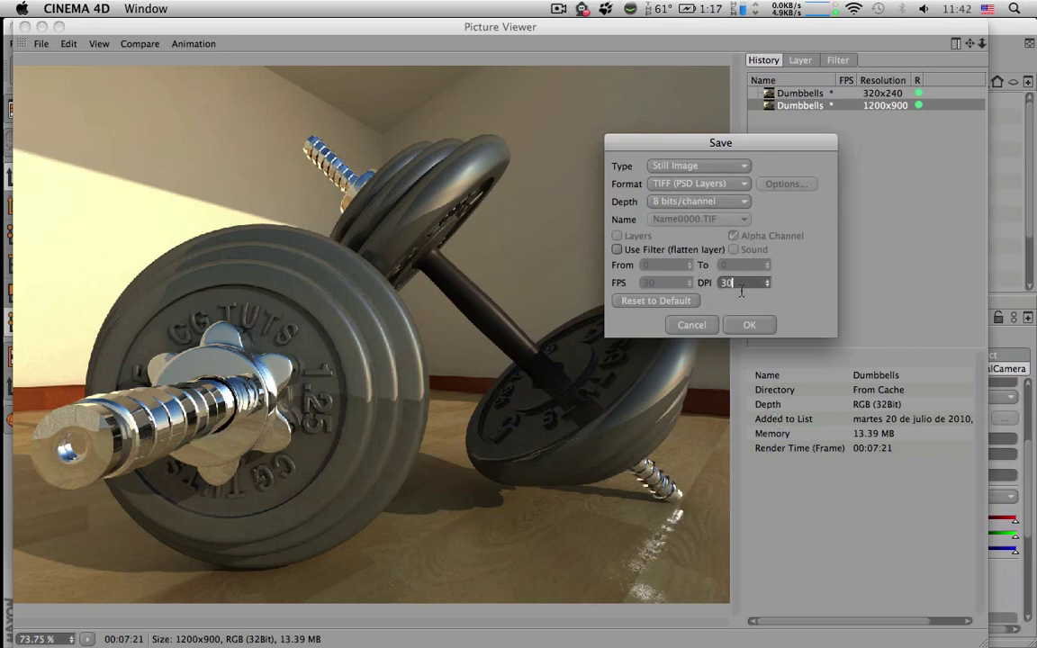
key(BackSpace)
text(72)
Save the render as a JPEG still image with the quality set to 100
click(706, 184)
click(702, 235)
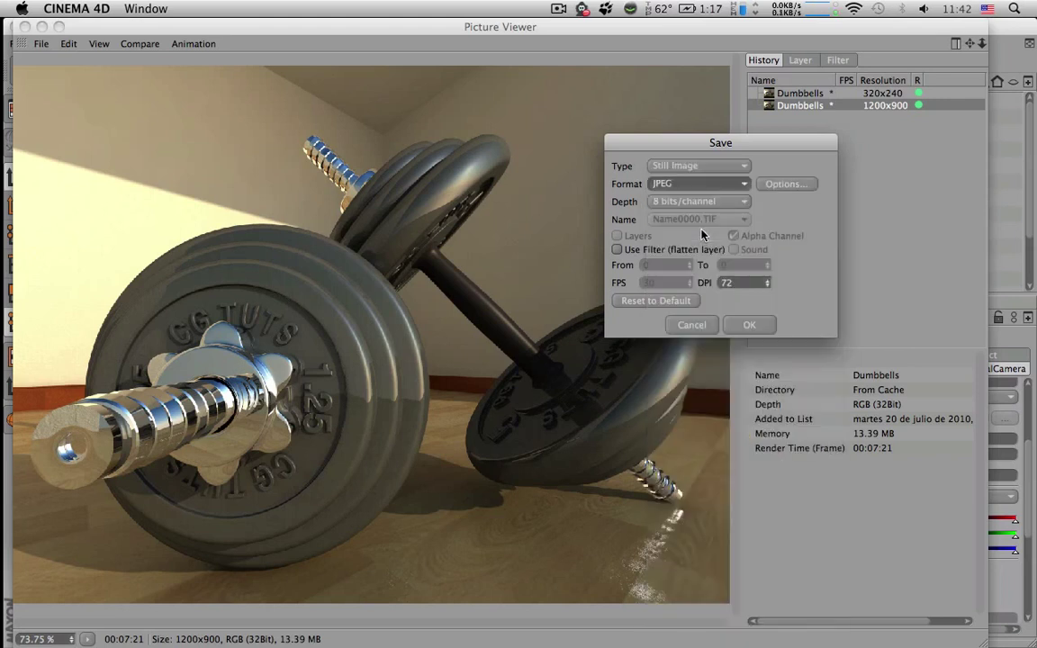
click(774, 185)
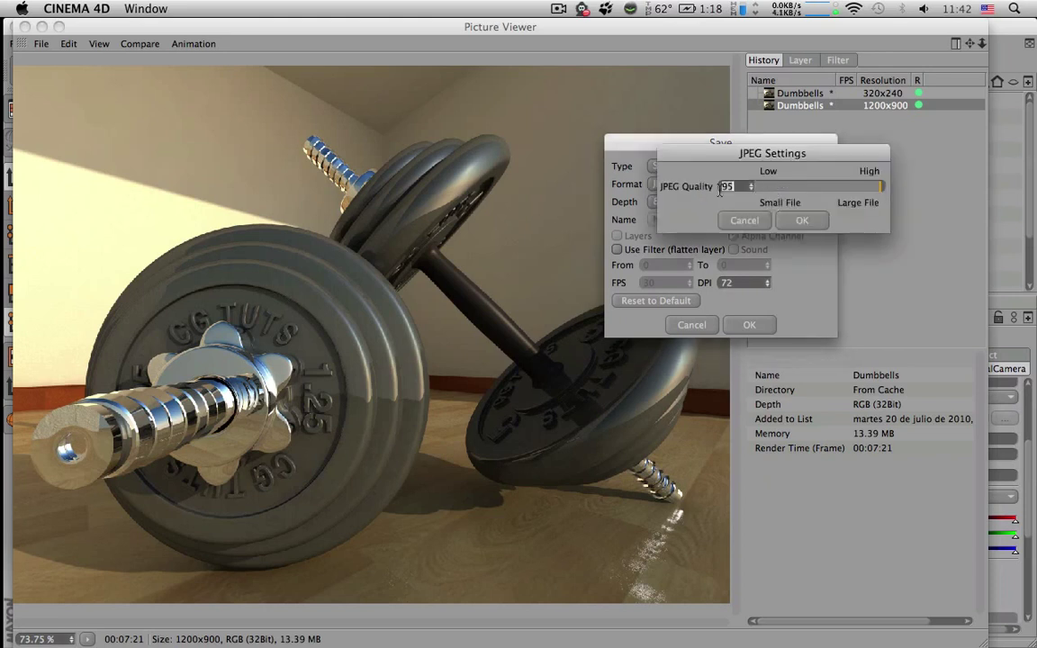
text(100)
click(801, 222)
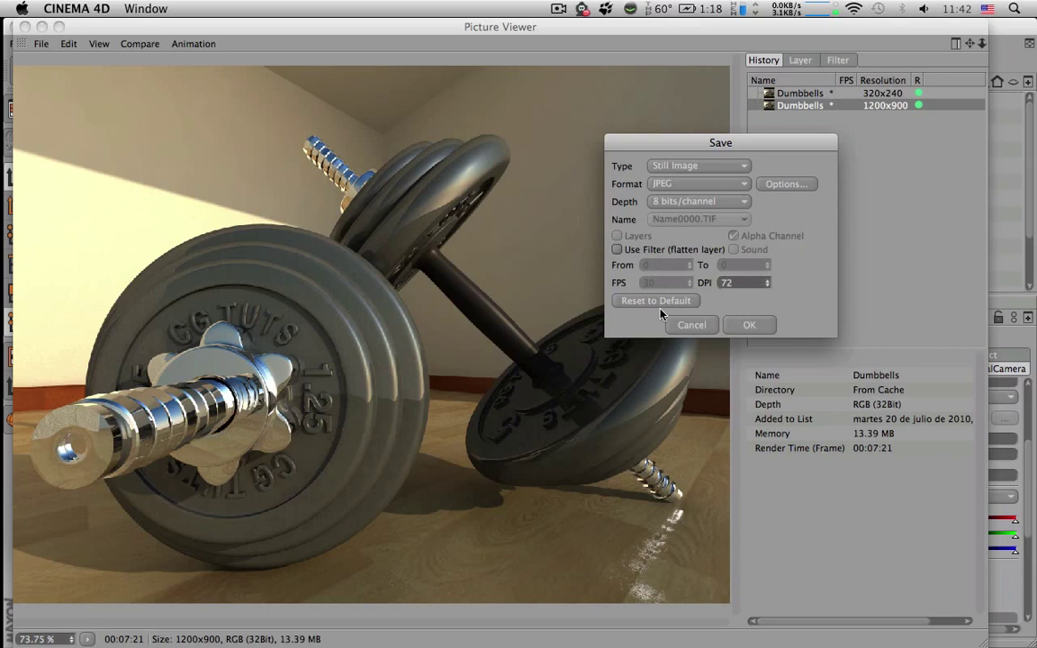
click(747, 325)
click(747, 325)
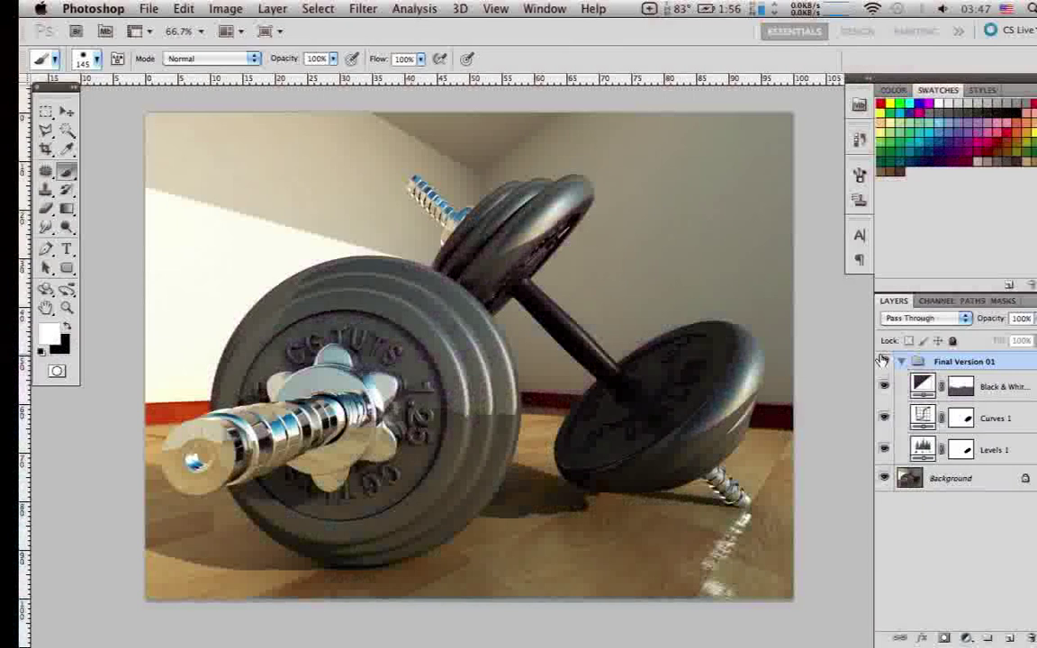
In Photoshop, compare the dumbbell image with and without the Final Version 01 group, collapsing the group and selecting the Background layer
click(884, 361)
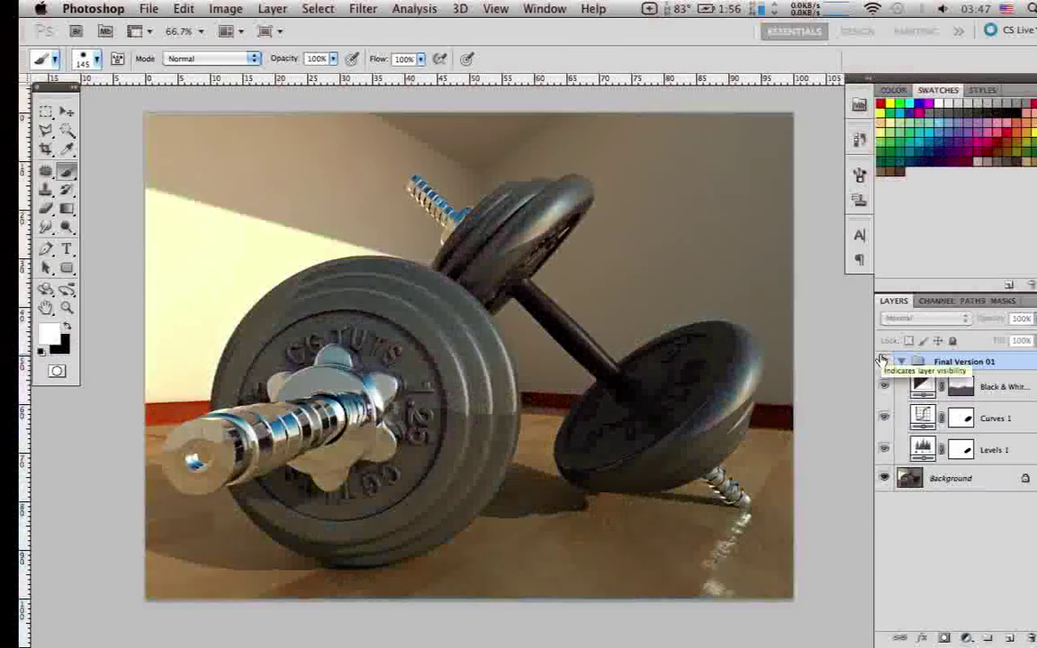
click(901, 362)
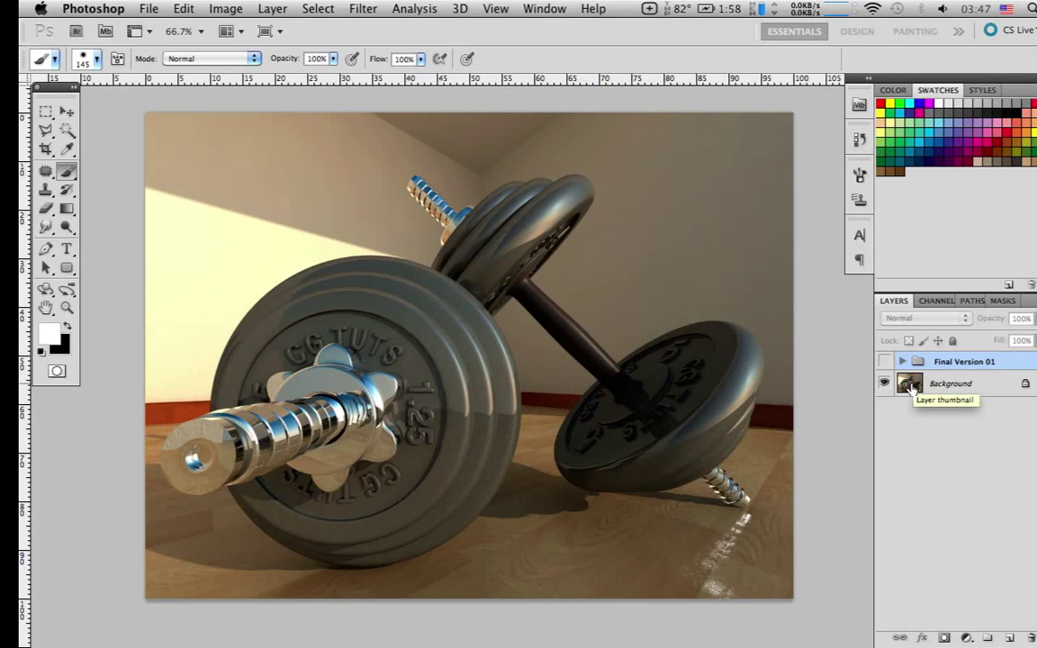
click(910, 385)
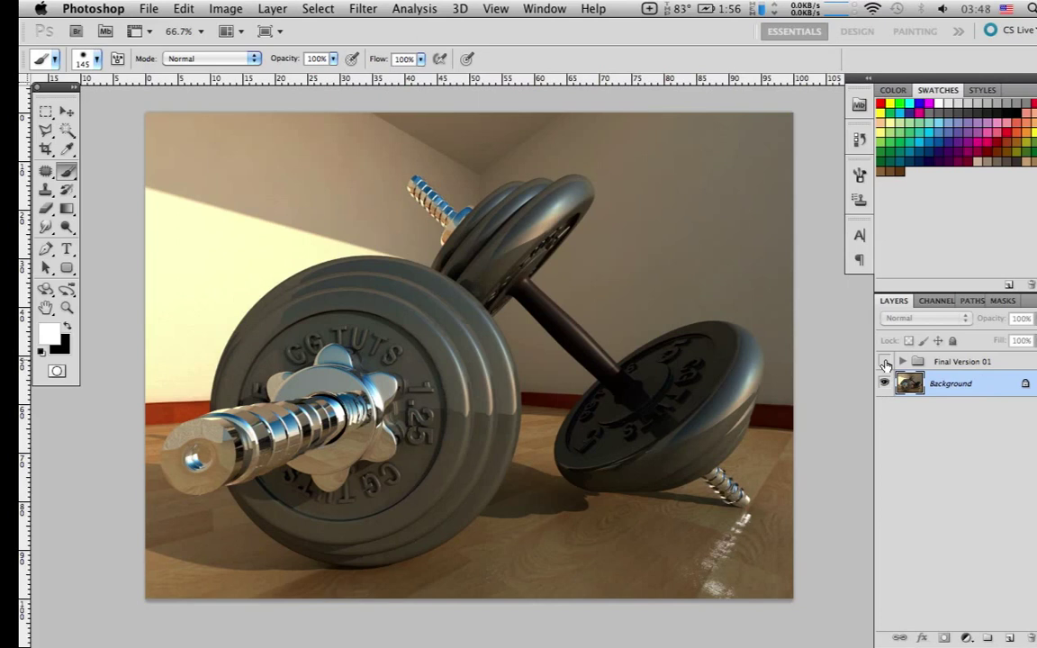
click(884, 361)
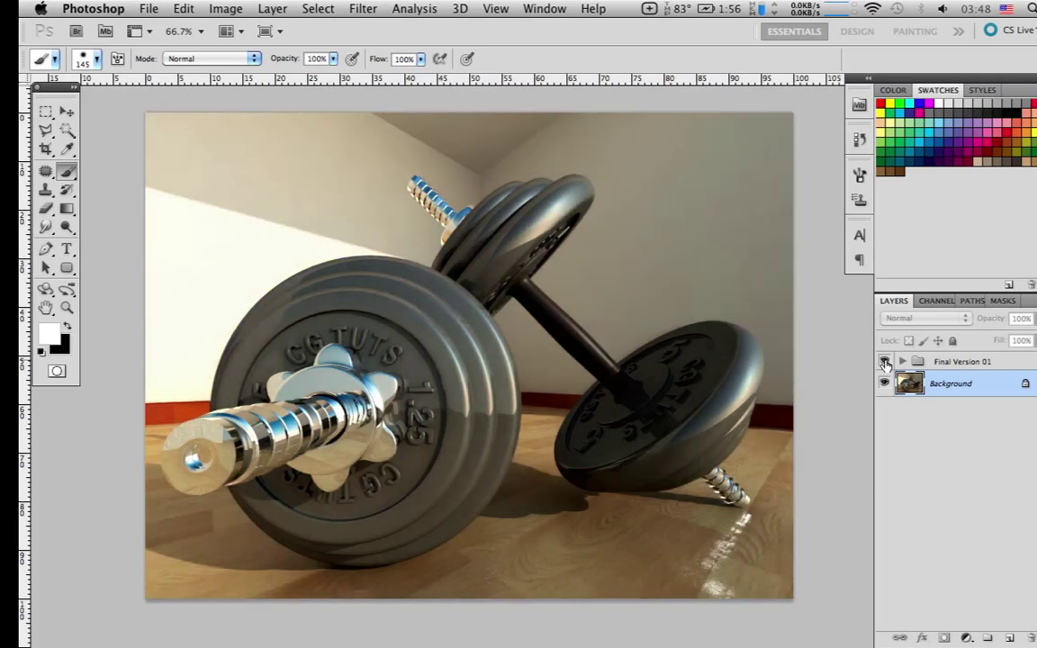
click(884, 360)
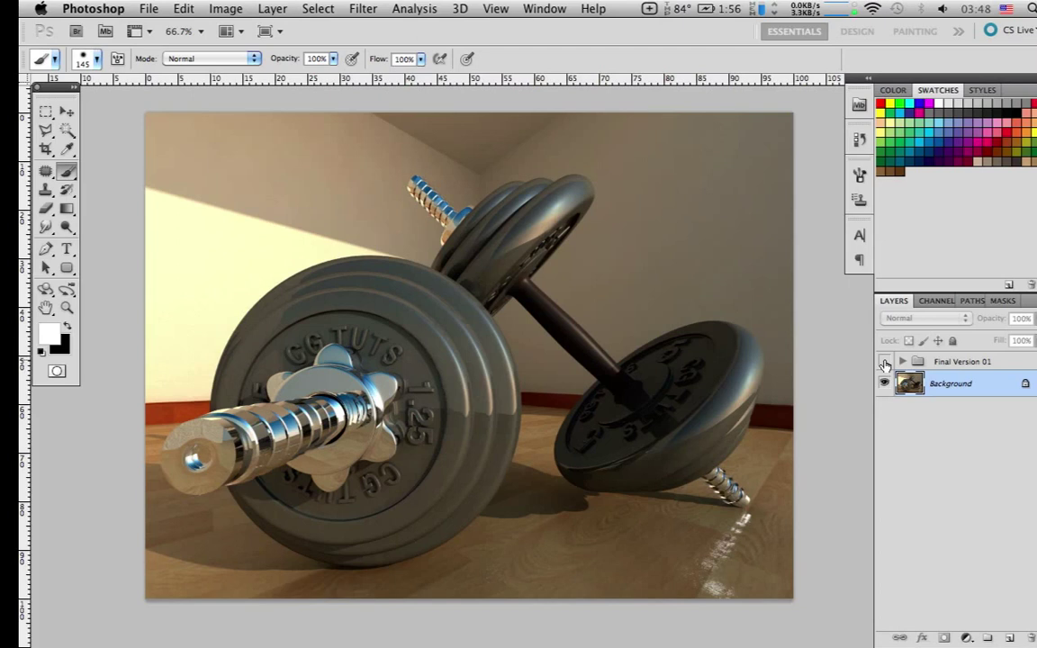
click(884, 362)
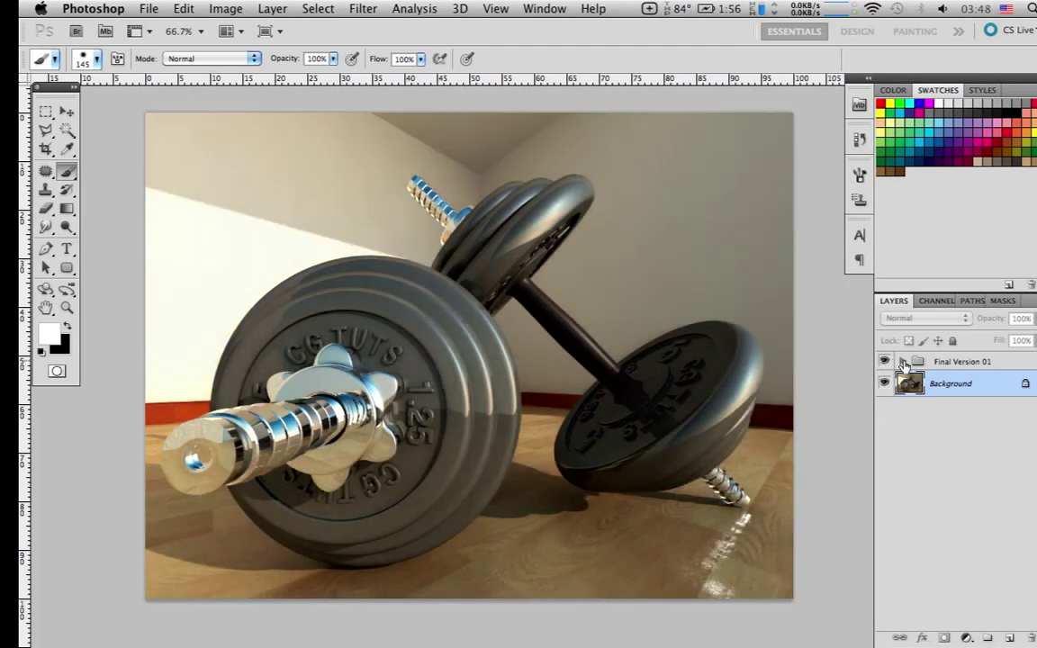
Expand the Final Version 01 group, hide its Black & White, Curves 1 and Levels 1 layers, and browse the adjustment layer types
click(902, 362)
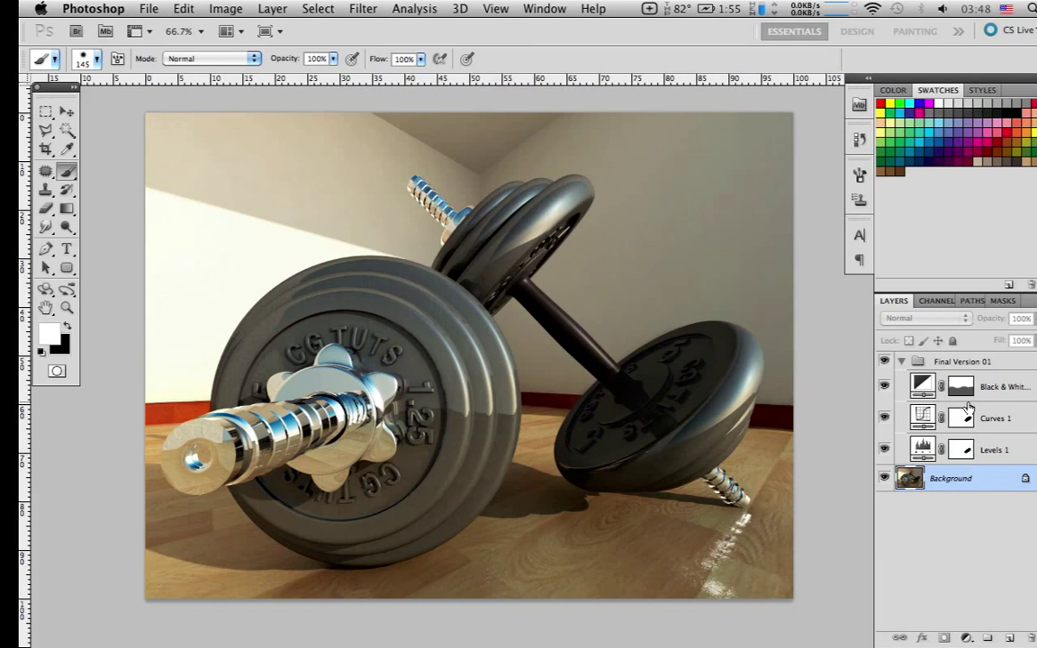
click(884, 386)
click(884, 448)
click(884, 447)
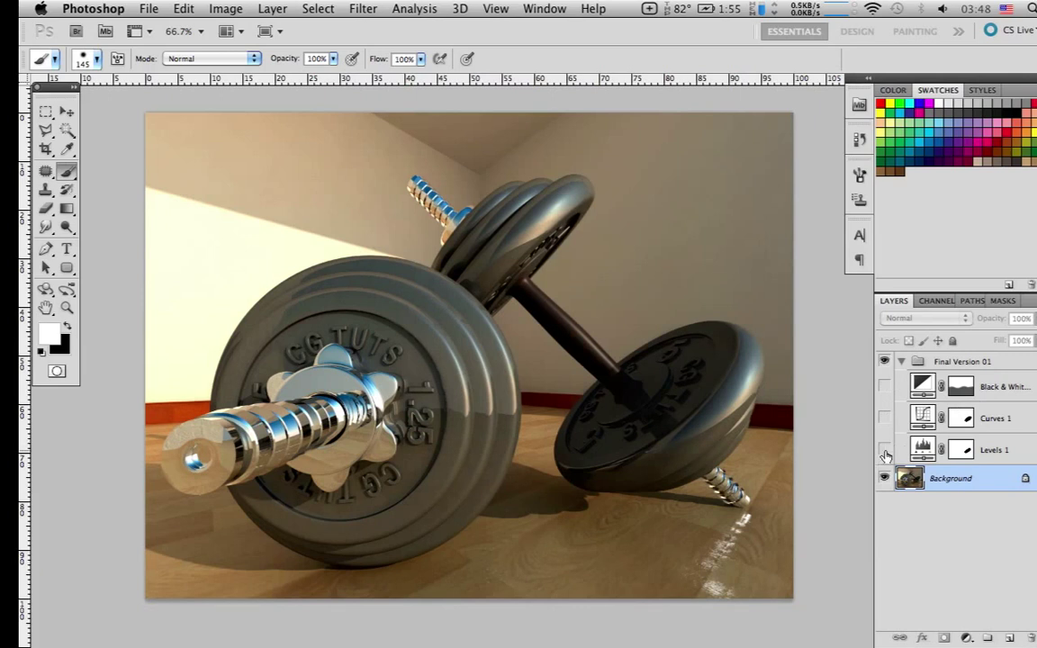
click(885, 451)
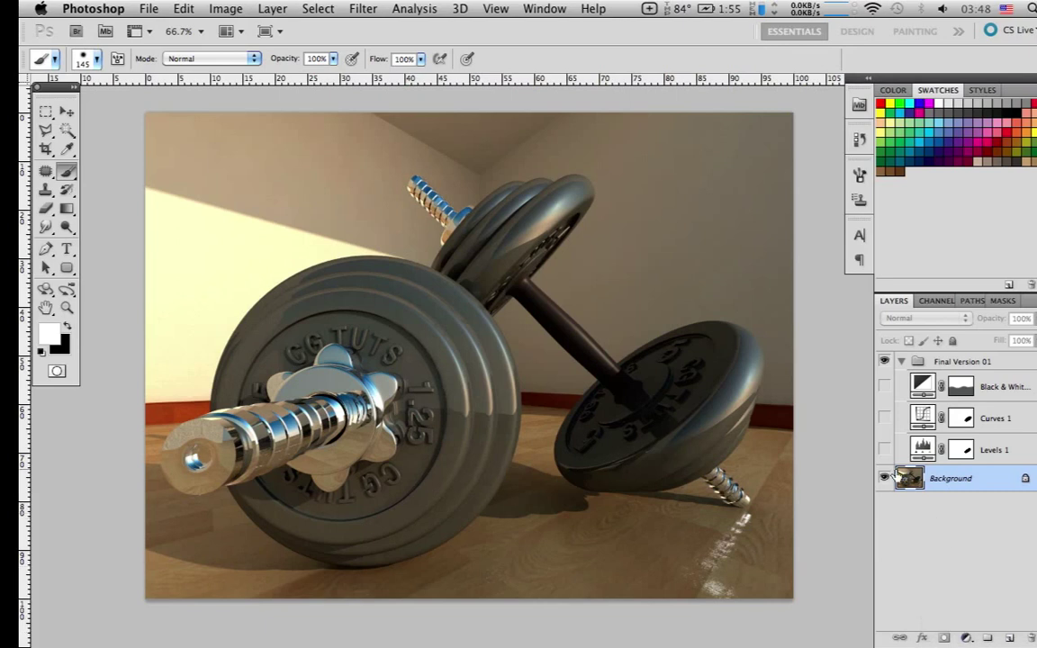
click(966, 637)
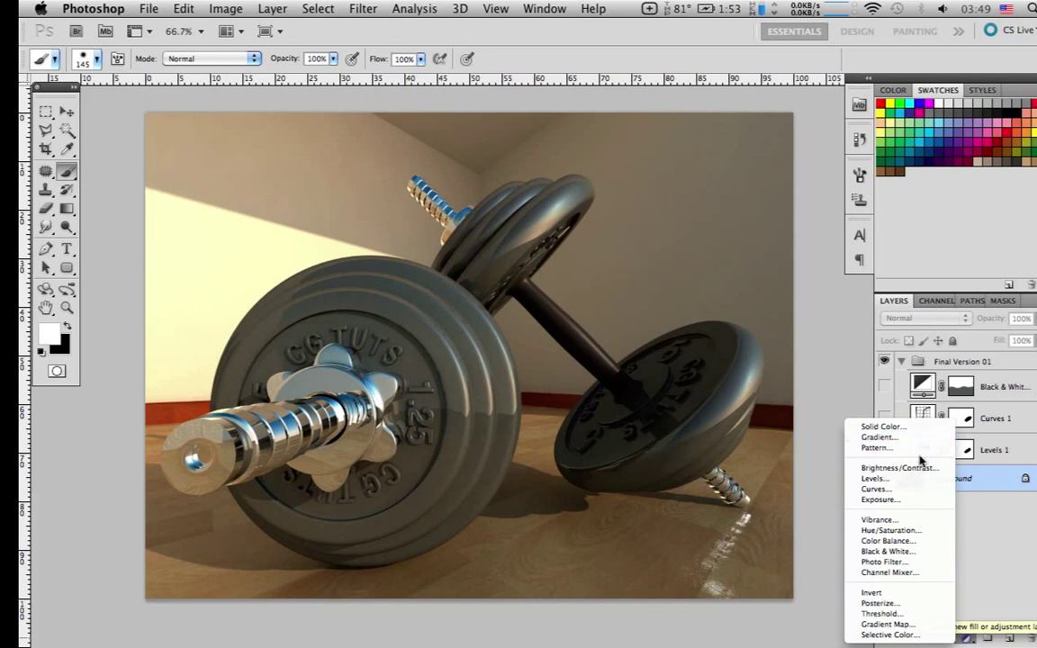
click(990, 551)
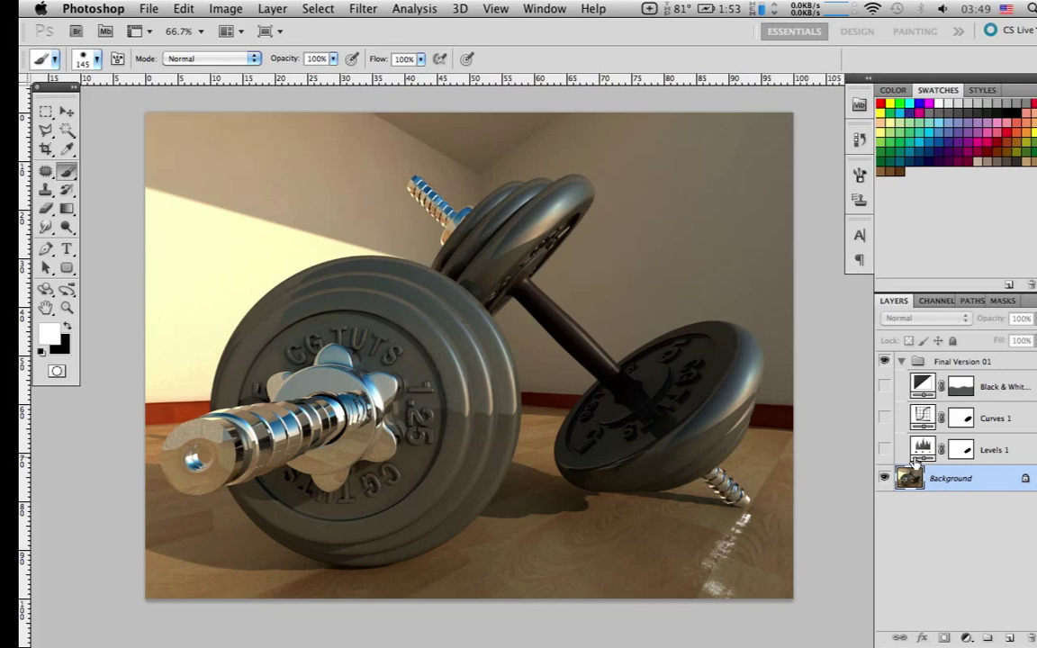
Show the Levels 1 layer, view its settings, and toggle its visibility to compare the effect on the image
click(885, 449)
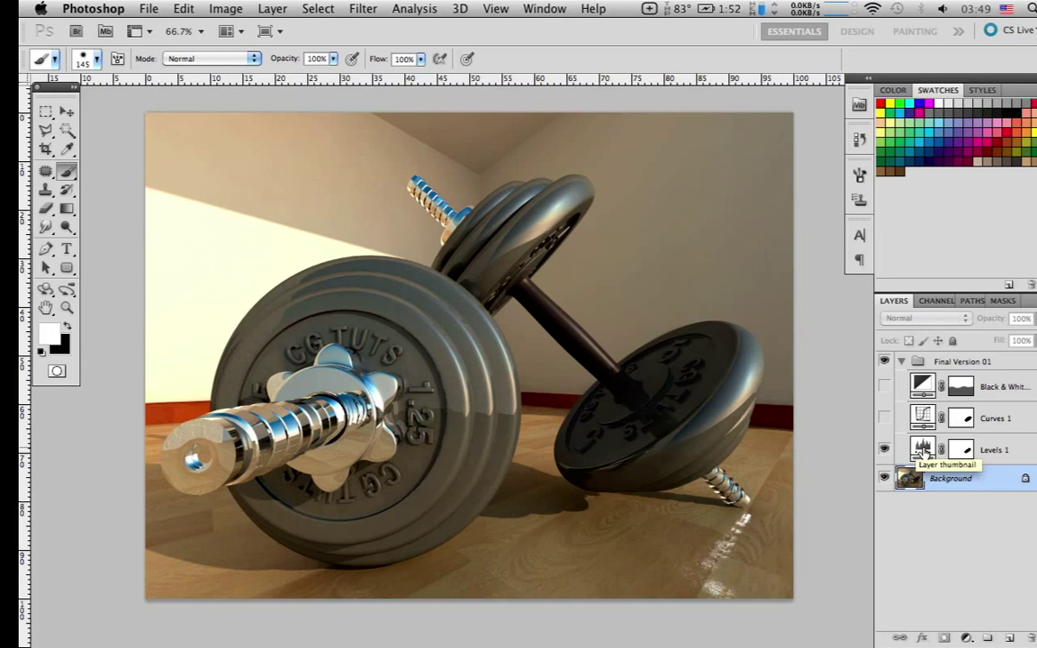
double_click(924, 453)
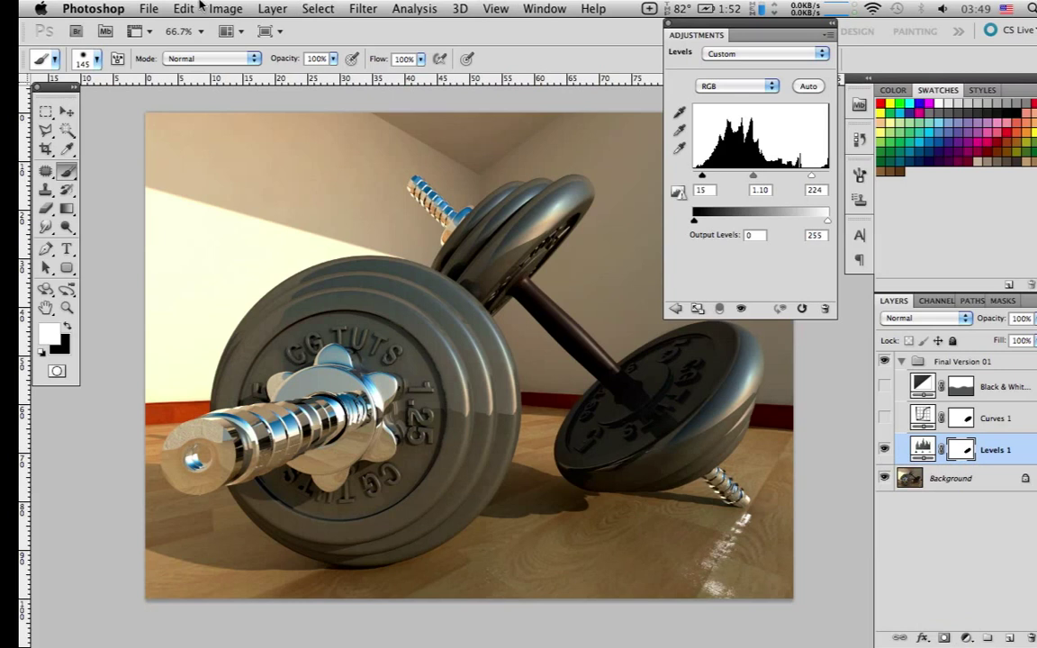
click(363, 8)
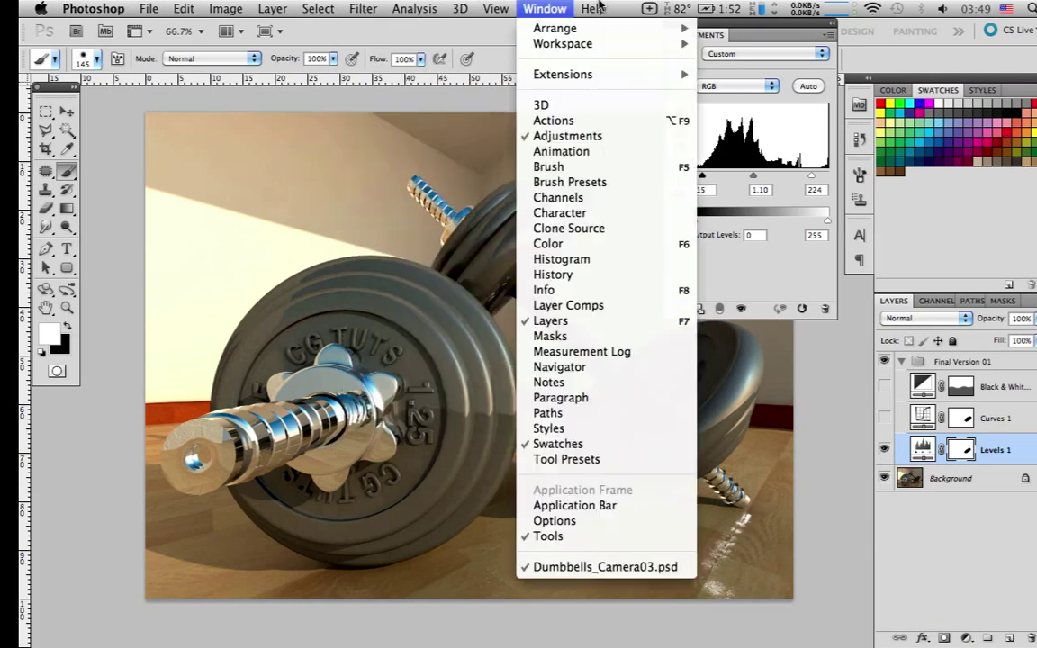
click(344, 7)
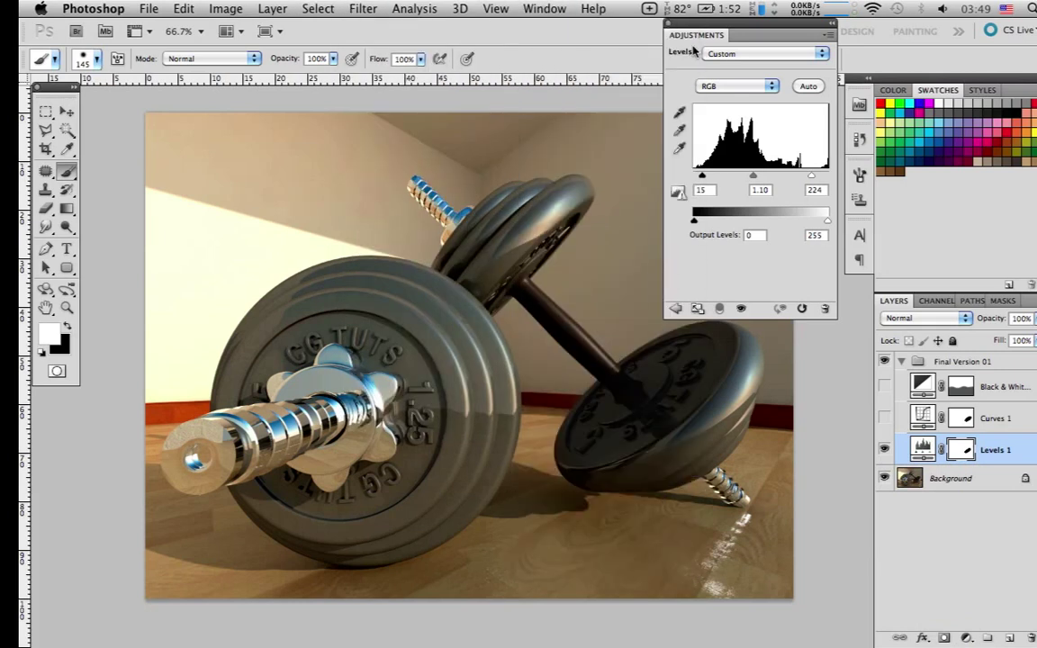
click(668, 24)
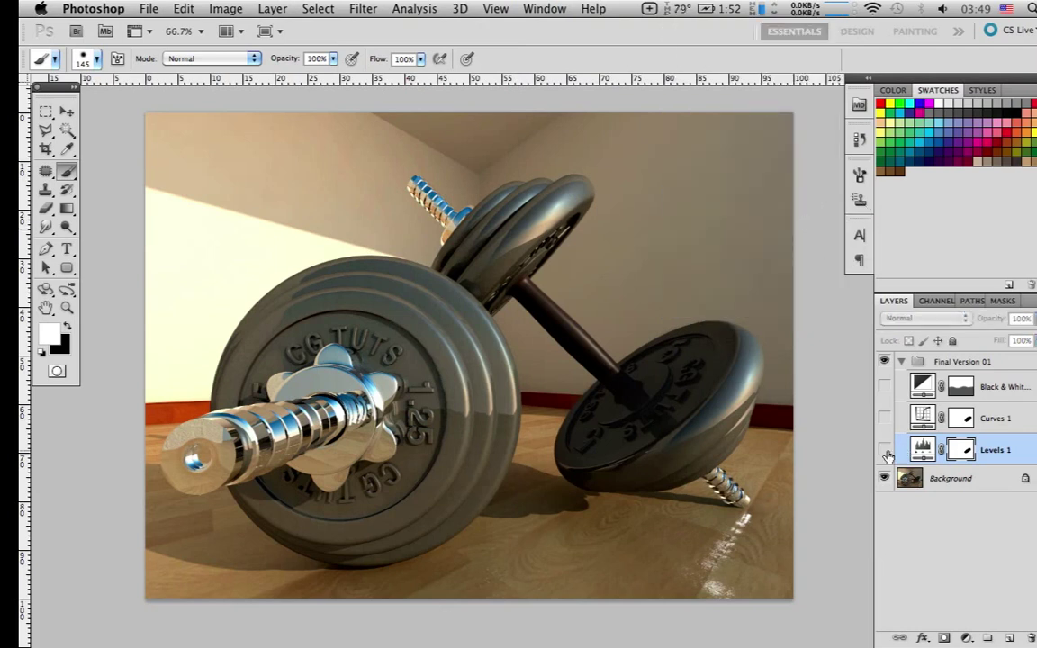
click(885, 450)
click(885, 450)
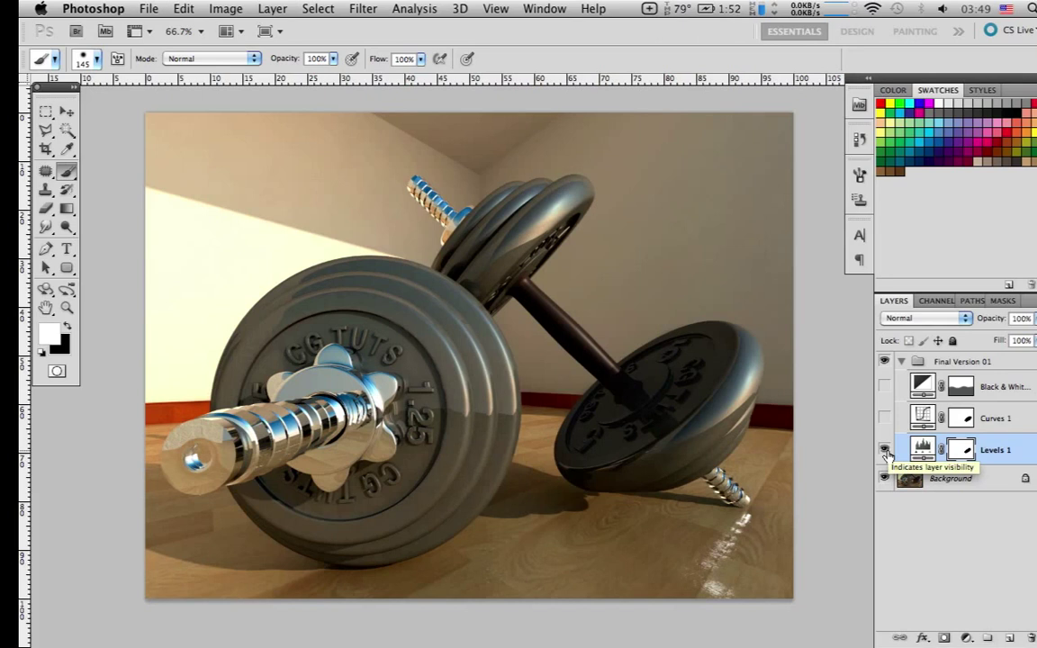
Toggle the visibility of the Levels 1 layer repeatedly to compare the image with and without it
click(884, 450)
click(884, 450)
click(885, 450)
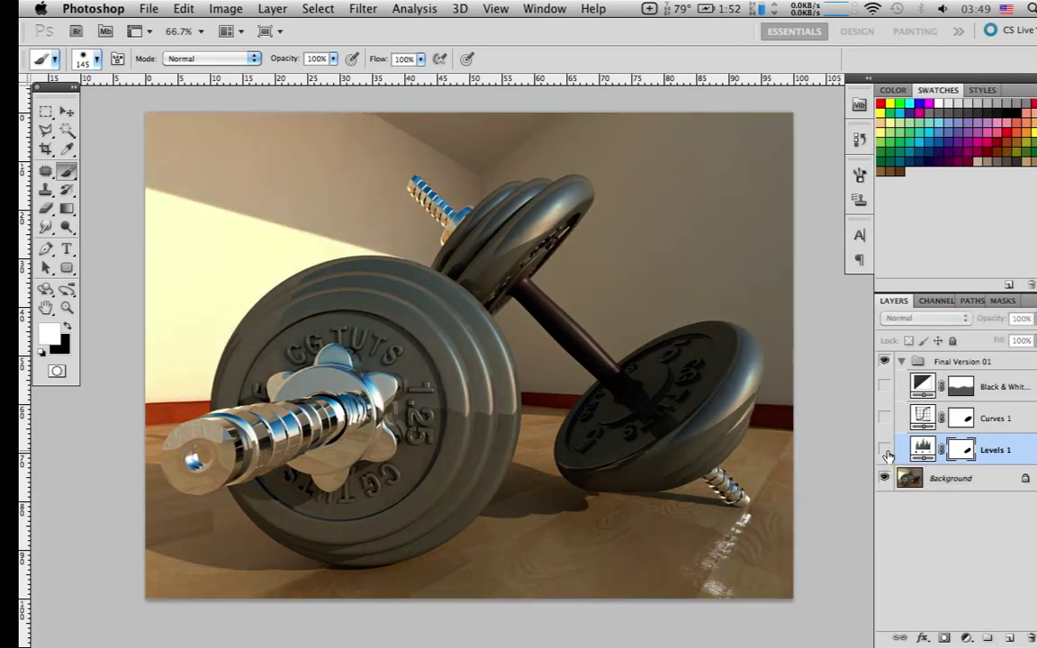
click(886, 451)
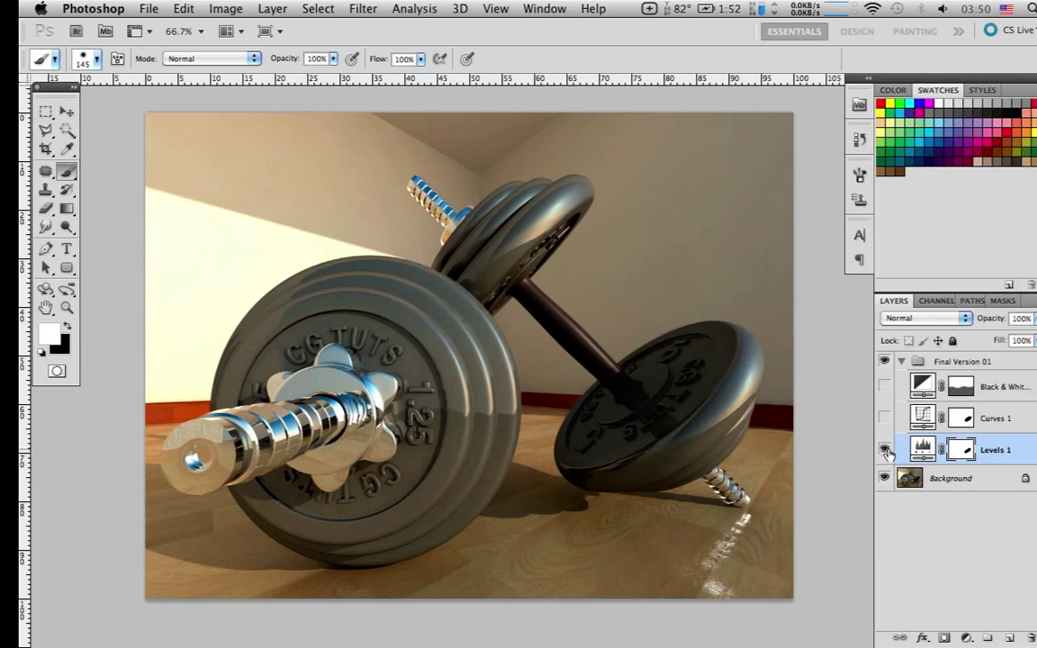
click(885, 450)
click(885, 450)
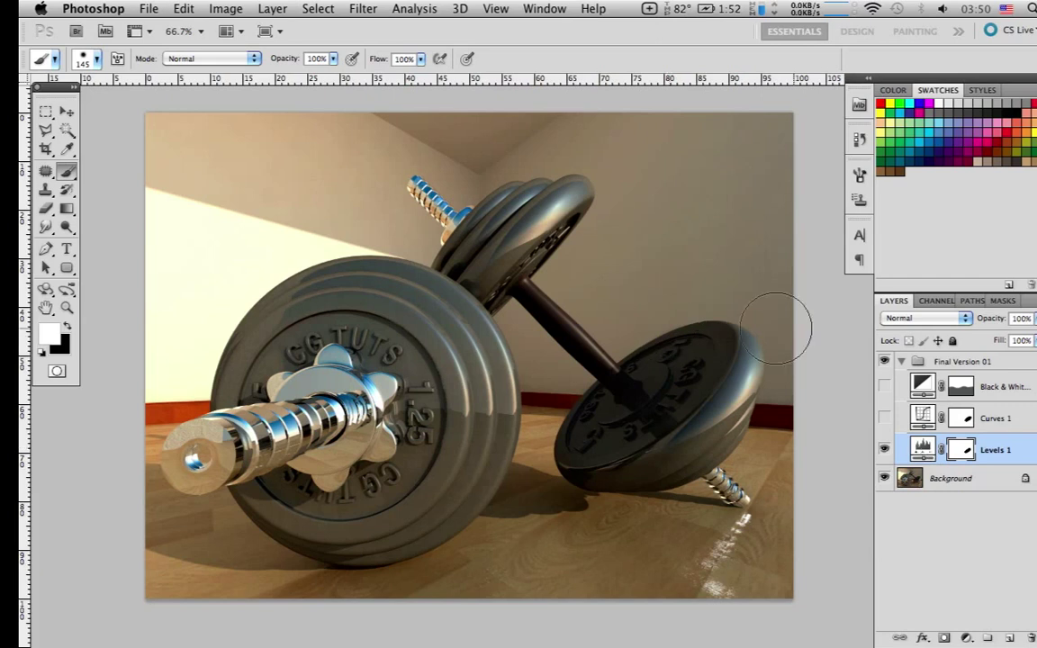
Lower the Levels 1 black input level to 0, restore it to 15, and close the adjustment's settings
double_click(919, 452)
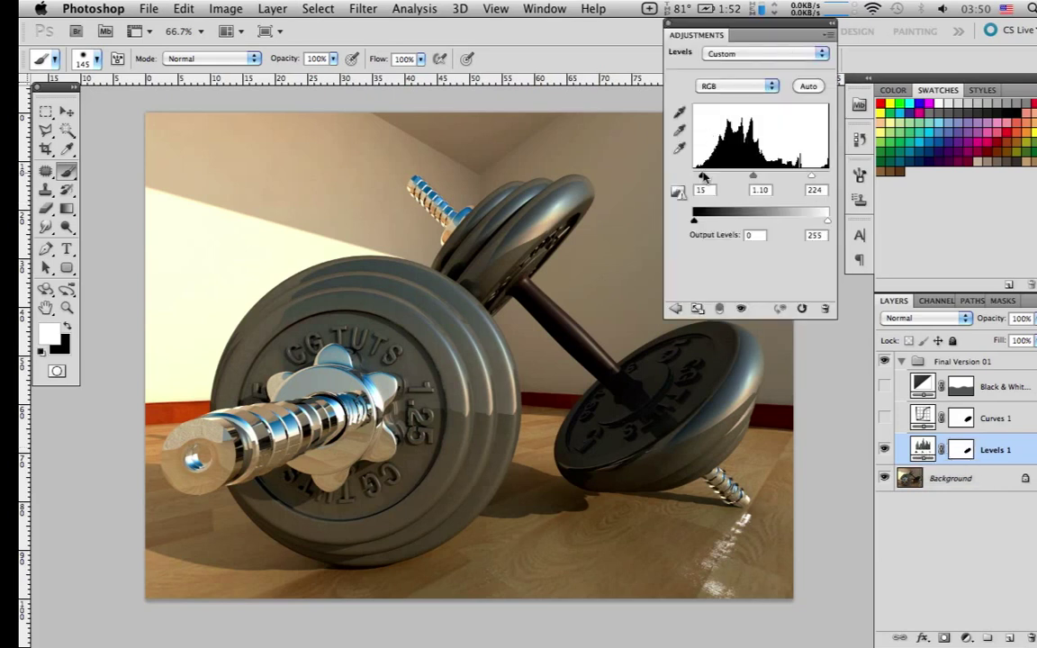
mouse_move(703, 177)
mouse_down()
mouse_move(725, 178)
mouse_move(686, 178)
mouse_move(743, 177)
mouse_move(694, 178)
mouse_up()
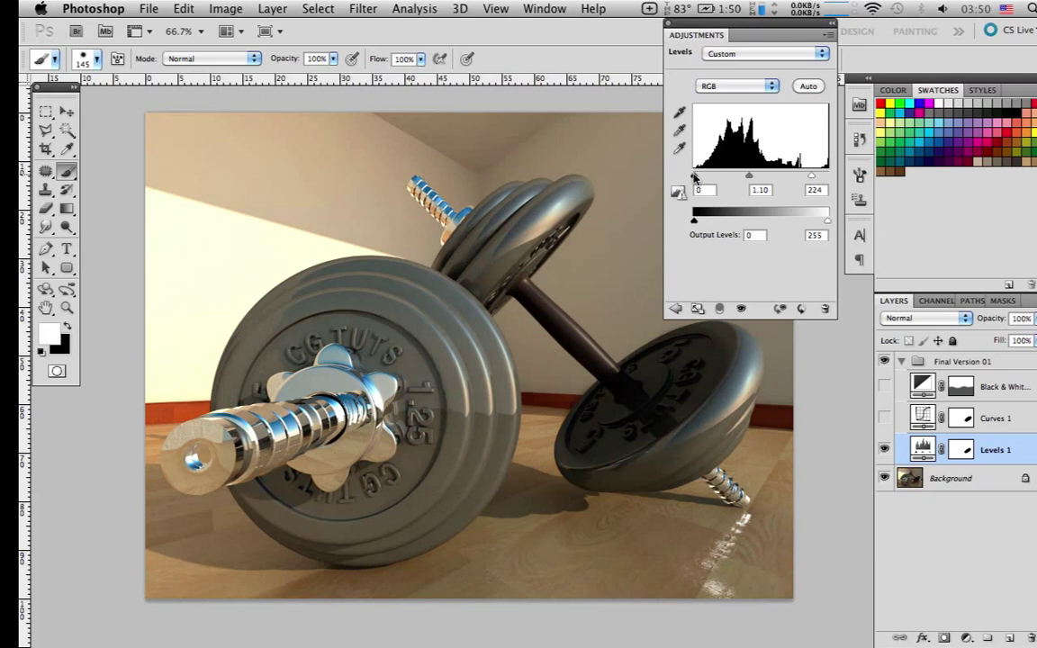
drag(694, 177, 702, 177)
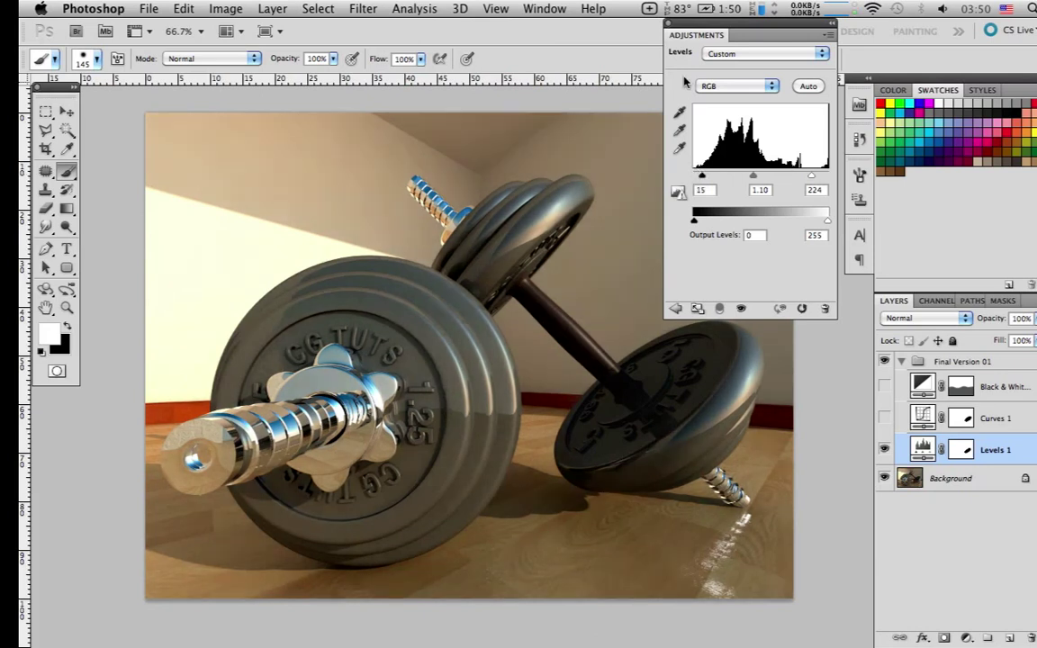
click(668, 25)
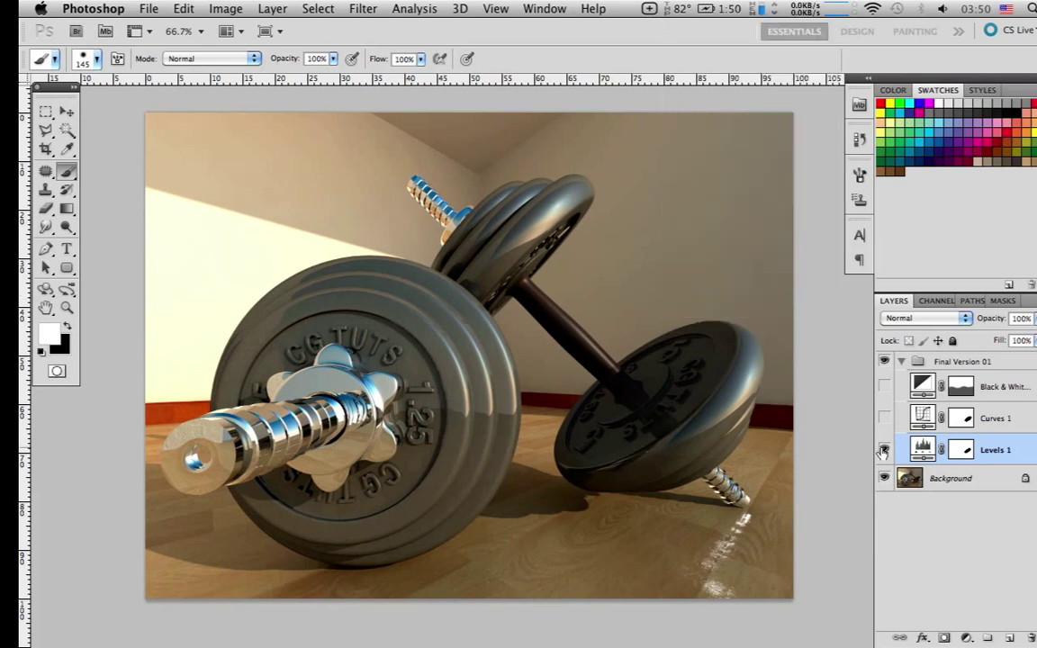
Hide and show Levels 1 to compare its contrast effect on the dumbbell render, leaving the layer visible
click(884, 450)
click(883, 450)
click(884, 450)
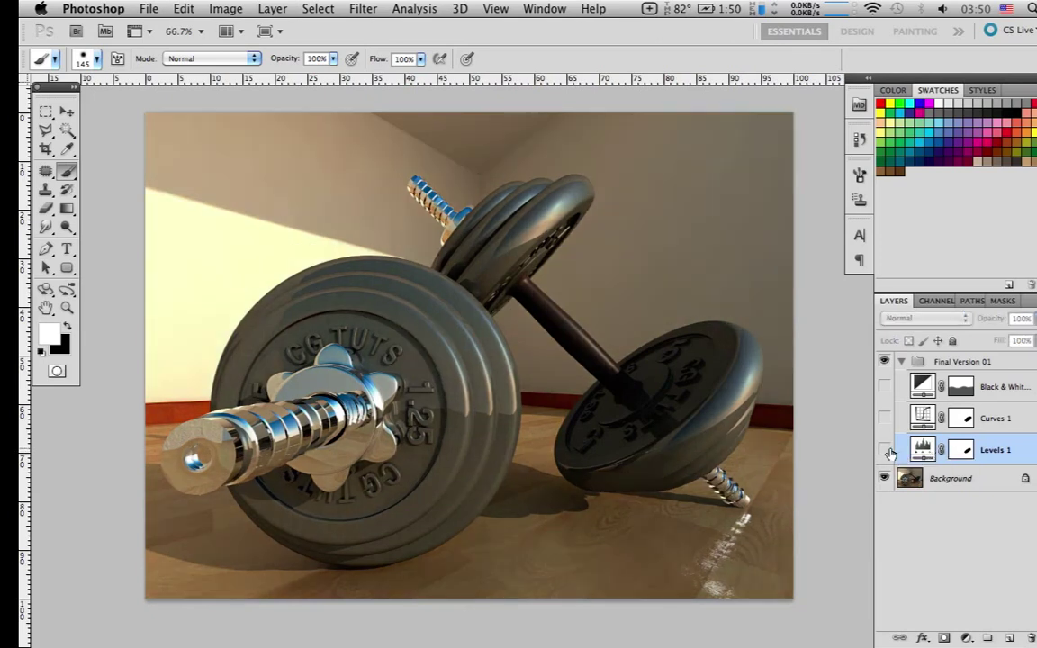
click(884, 450)
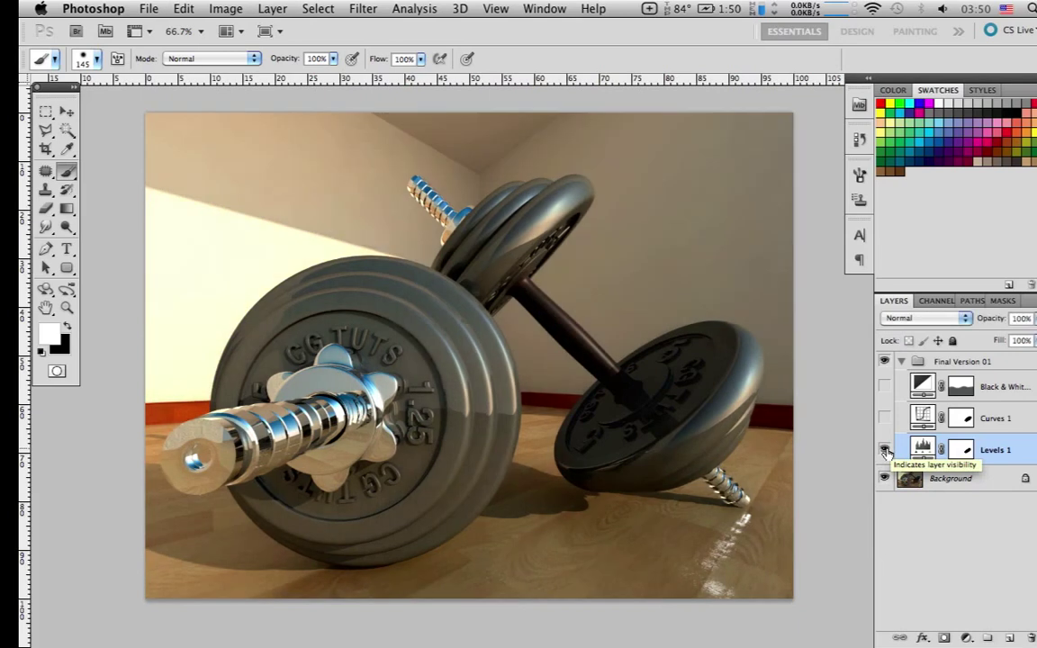
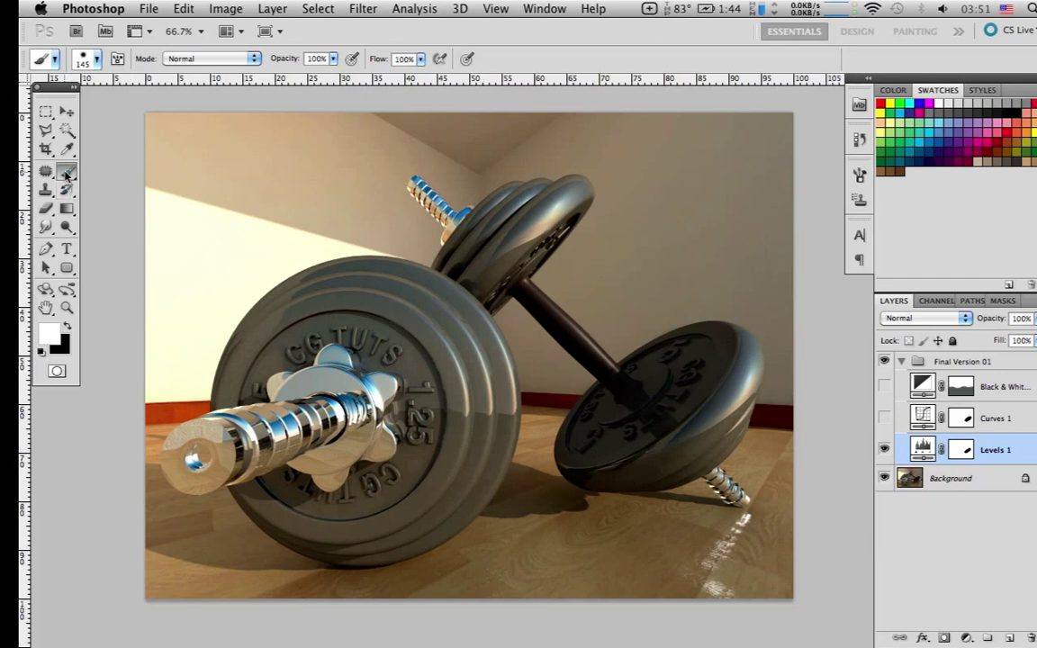
Paint in black on the Levels 1 mask over the wall behind the right-hand weight with a 70 px soft brush, comparing the layer's visibility
click(959, 450)
key(x)
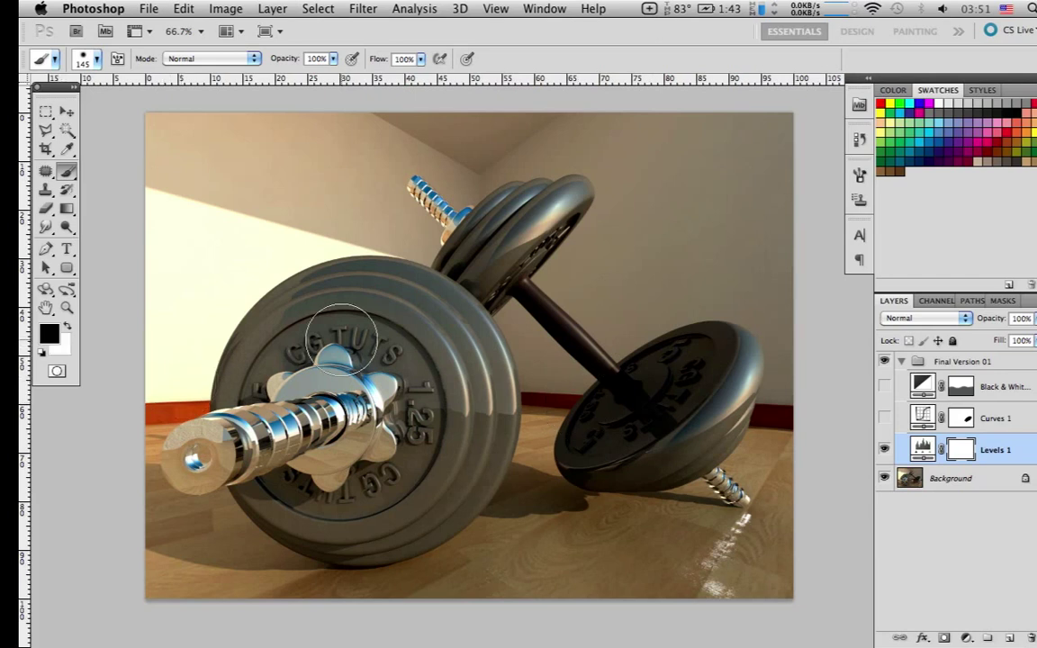
right_click(487, 358)
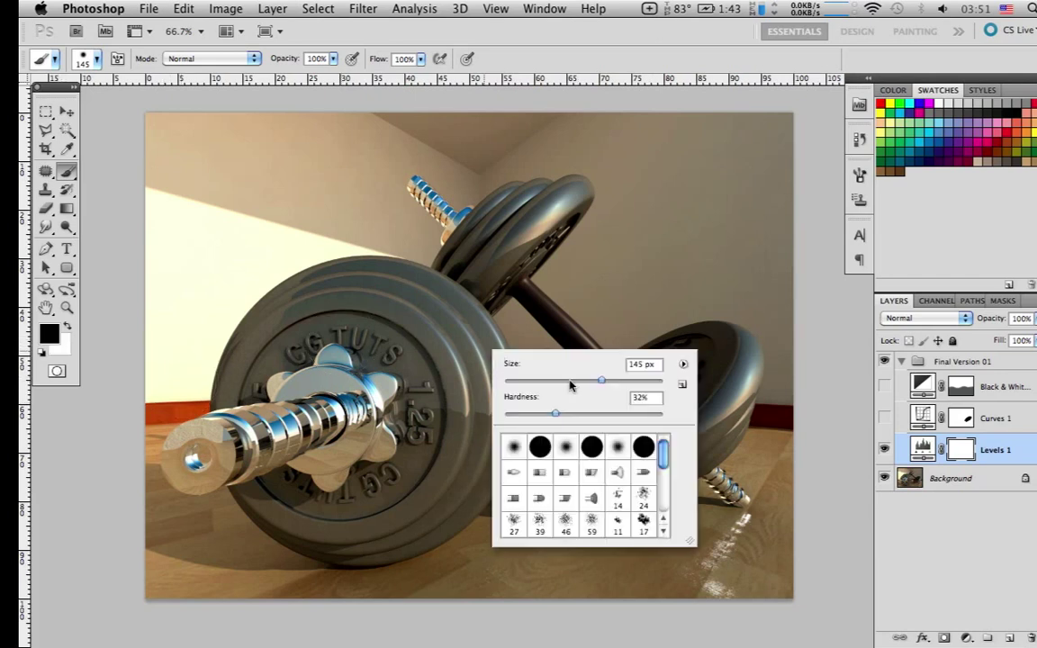
drag(601, 381, 559, 381)
drag(555, 415, 545, 421)
click(723, 354)
mouse_move(679, 387)
mouse_down()
mouse_move(709, 356)
mouse_move(646, 378)
mouse_move(700, 364)
mouse_move(644, 388)
mouse_move(690, 373)
mouse_move(676, 368)
mouse_move(684, 345)
mouse_move(598, 315)
mouse_move(585, 326)
mouse_move(670, 244)
mouse_move(664, 162)
mouse_move(666, 225)
mouse_up()
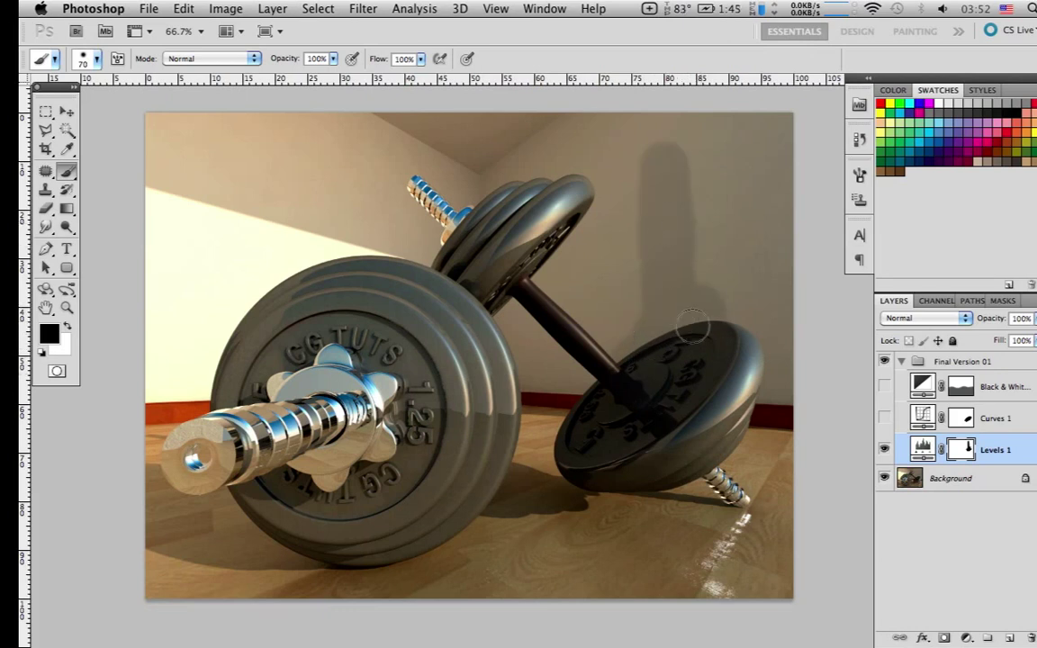
click(884, 449)
click(885, 451)
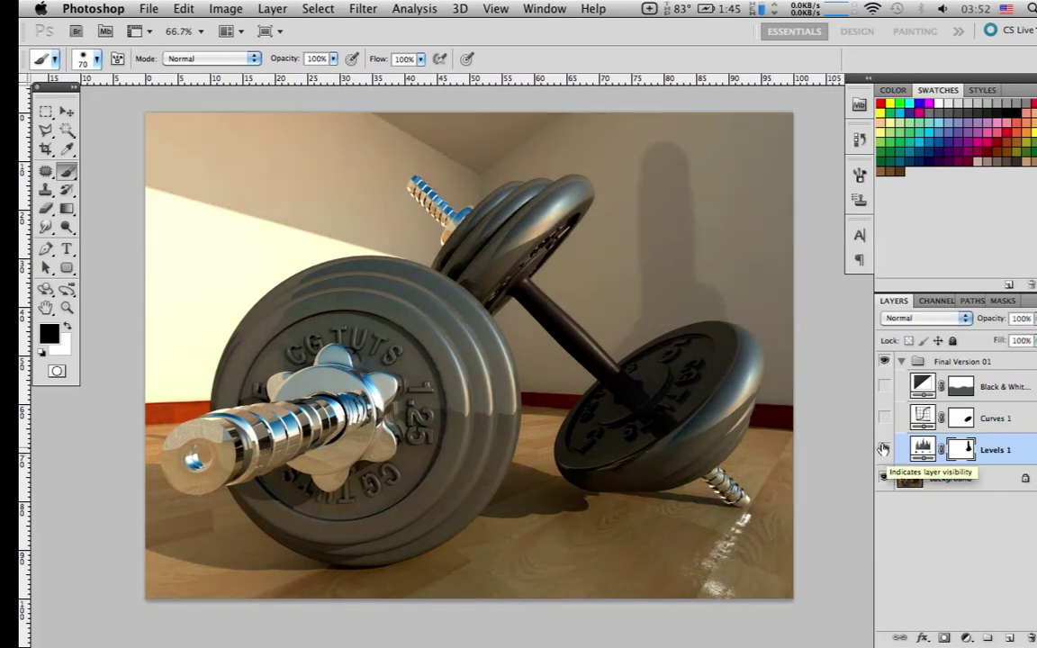
Clear the painted area of the Levels 1 mask by filling the whole mask with white, and deselect
key(ctrl+a)
key(ctrl+BackSpace)
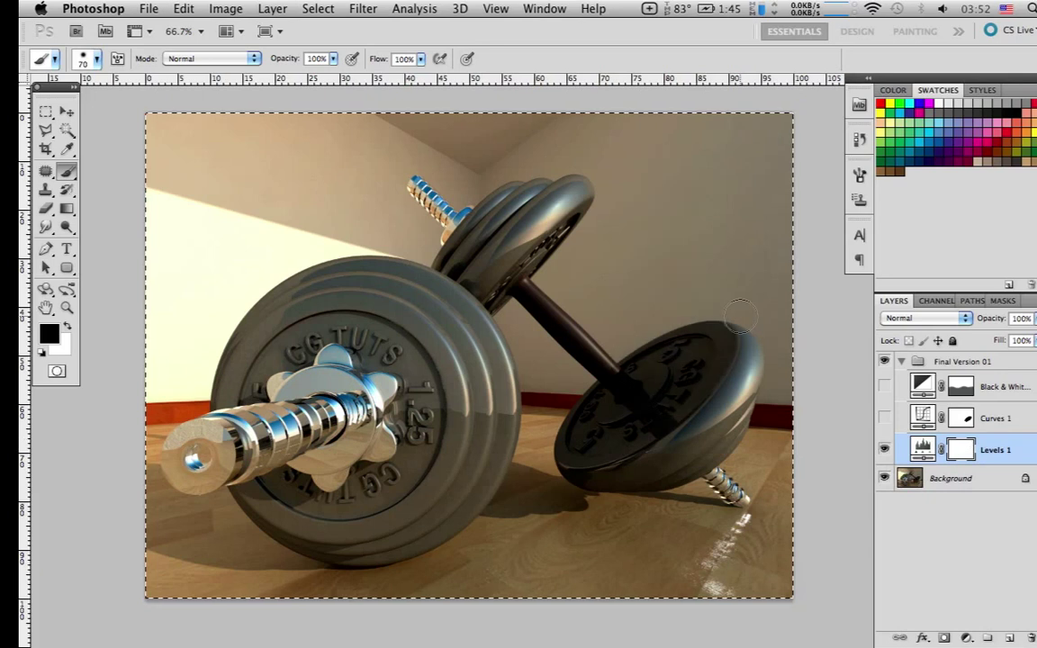
key(ctrl+d)
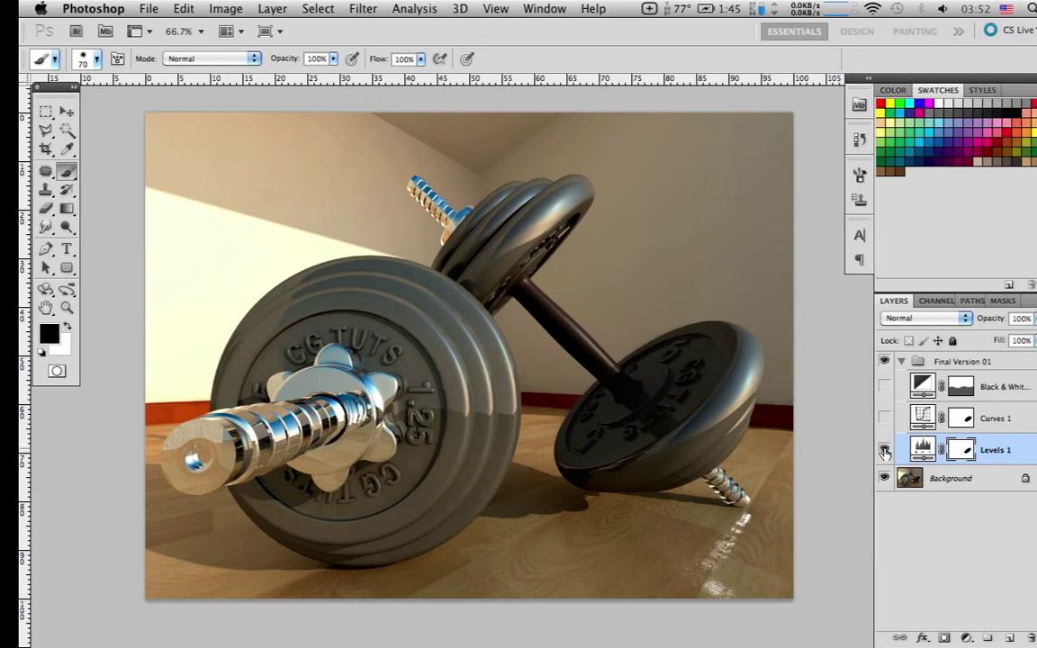
Compare the image with Levels 1 hidden and shown, using its mask that excludes the right-hand weight
click(884, 450)
click(884, 450)
click(885, 450)
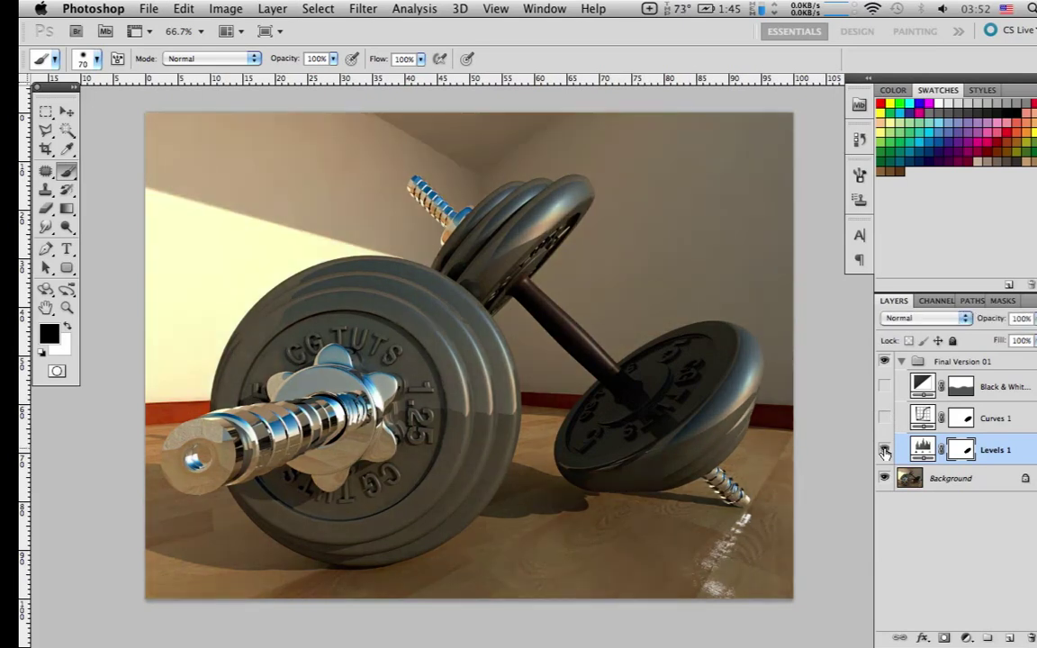
click(885, 450)
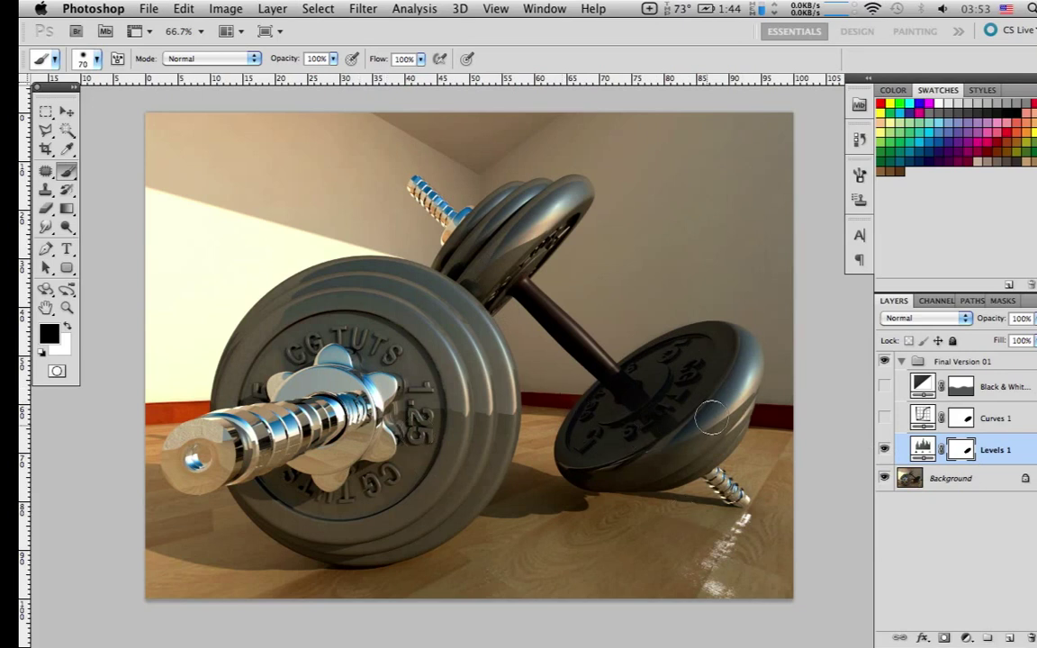
Show the Curves 1 layer and toggle its visibility to compare its effect on the image
click(884, 418)
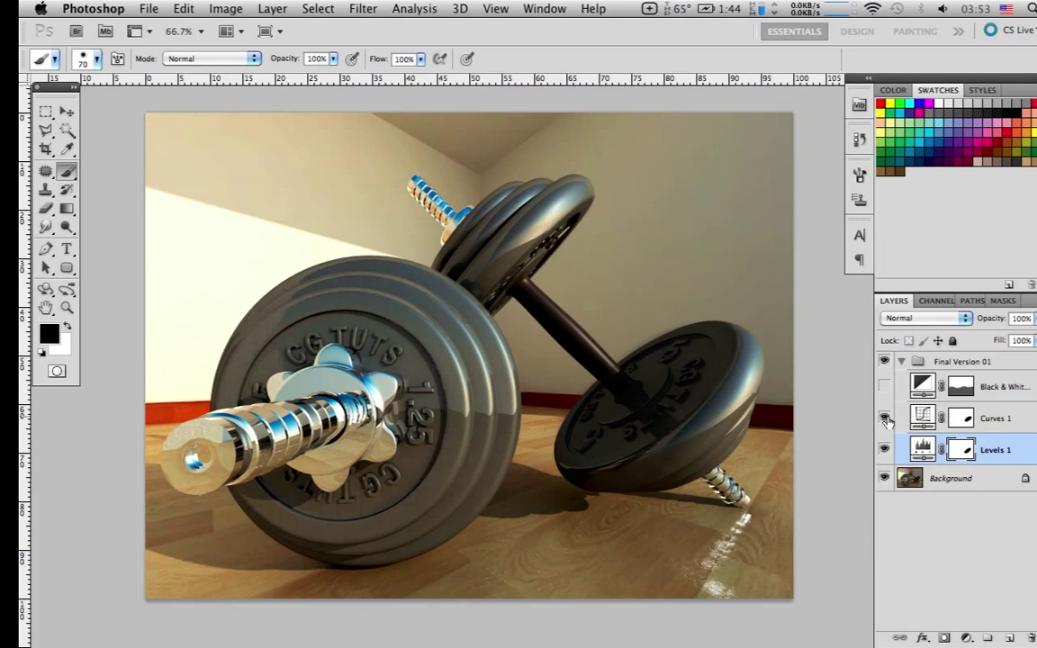
click(885, 420)
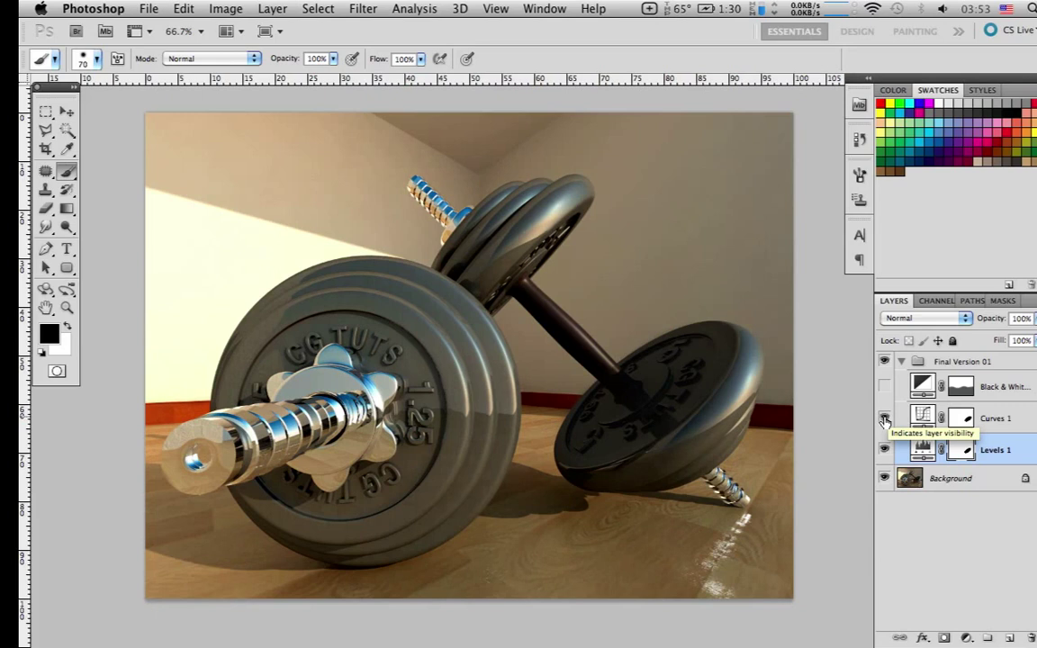
click(884, 419)
click(884, 419)
click(884, 420)
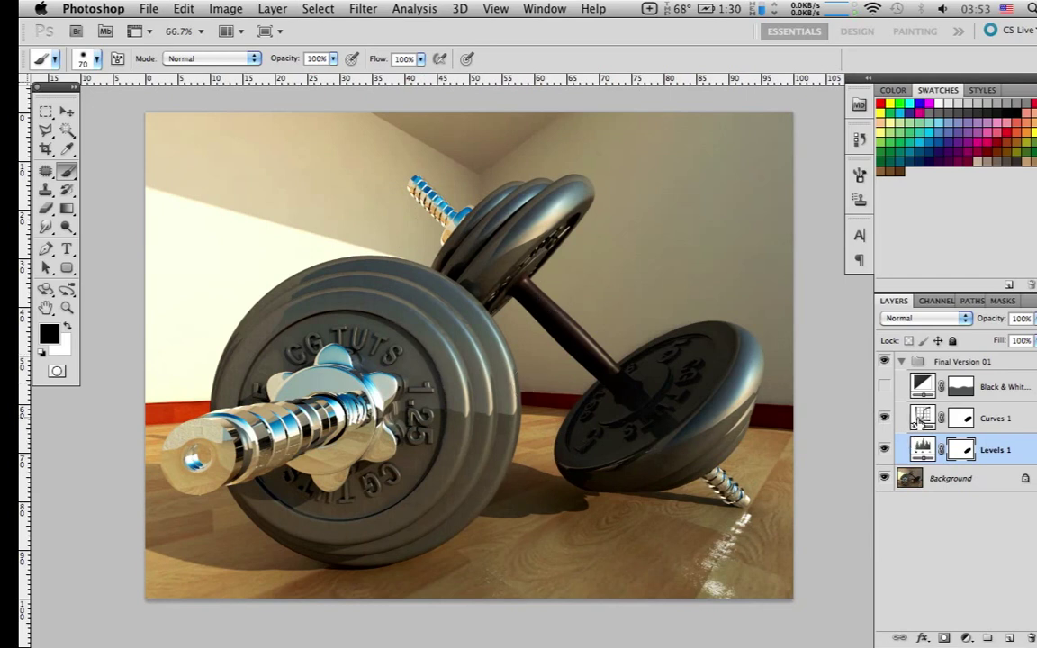
Examine the Curves 1 settings in the Red, Green and Blue channels, return to RGB, and close them
double_click(920, 417)
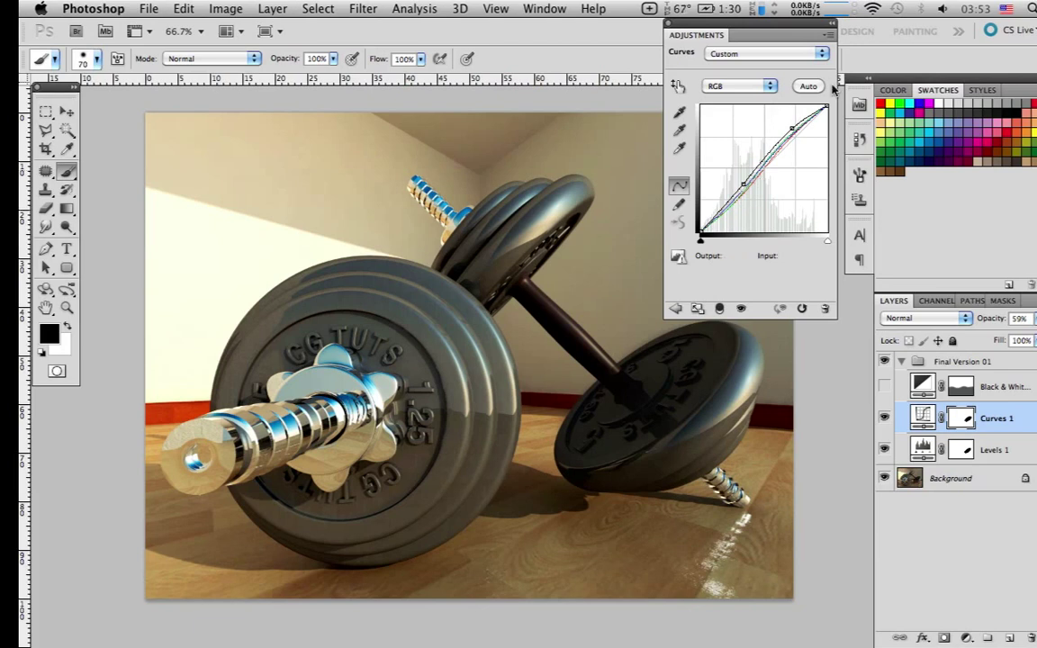
click(747, 85)
click(746, 85)
click(747, 86)
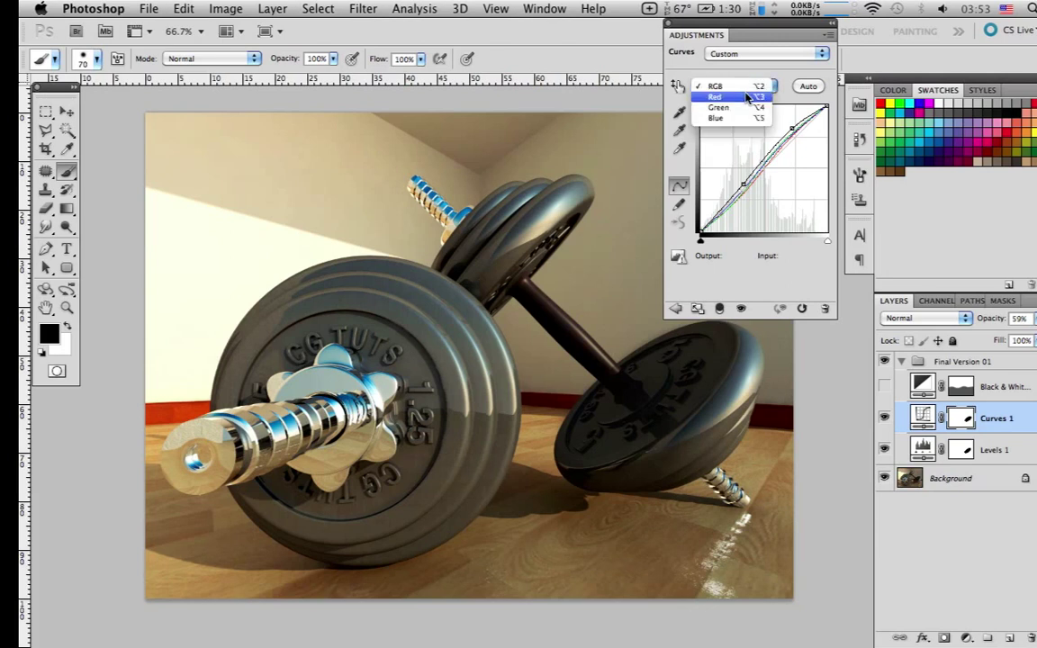
click(747, 96)
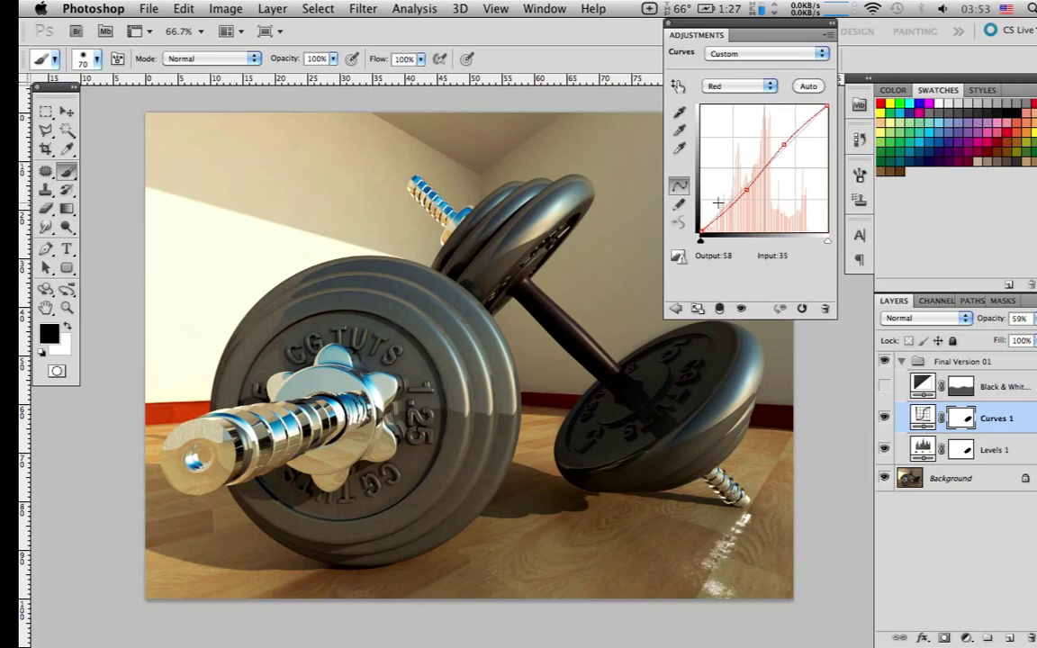
click(748, 88)
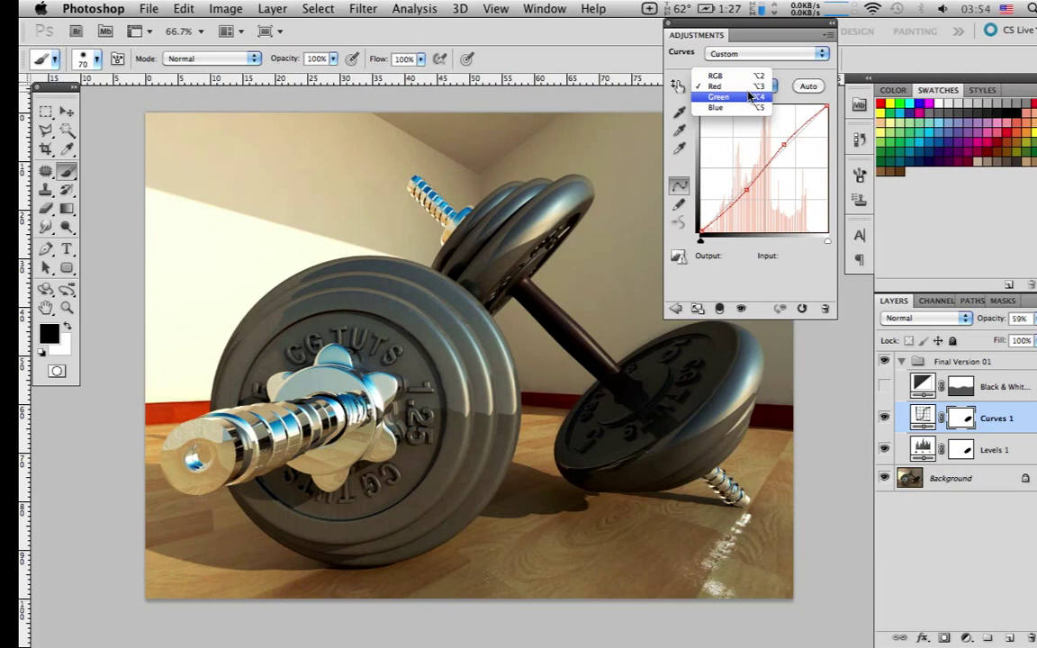
click(749, 96)
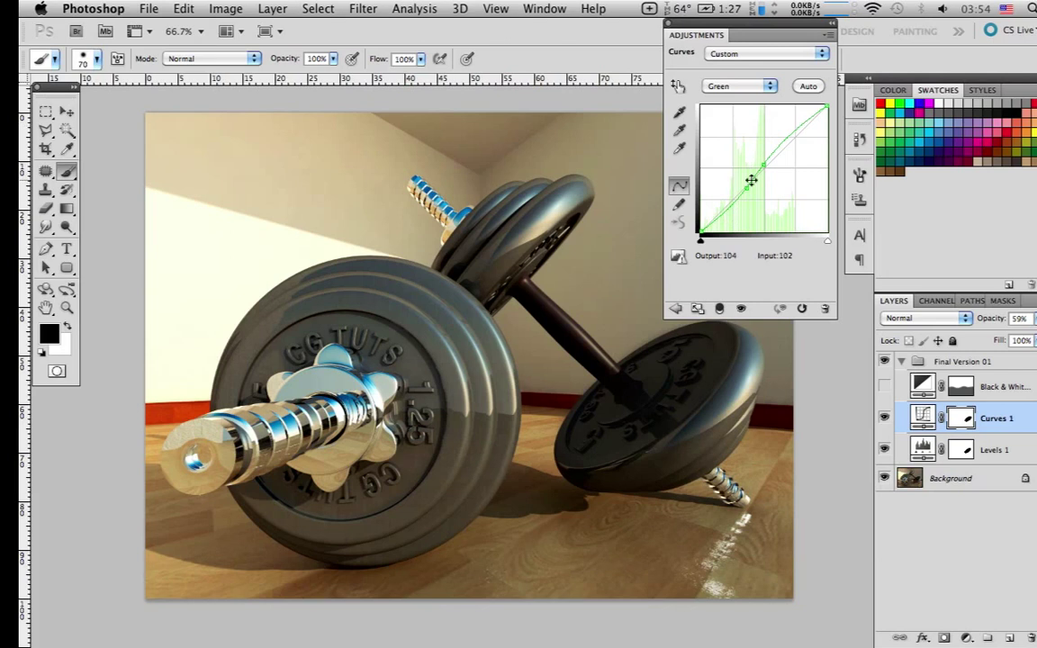
click(746, 88)
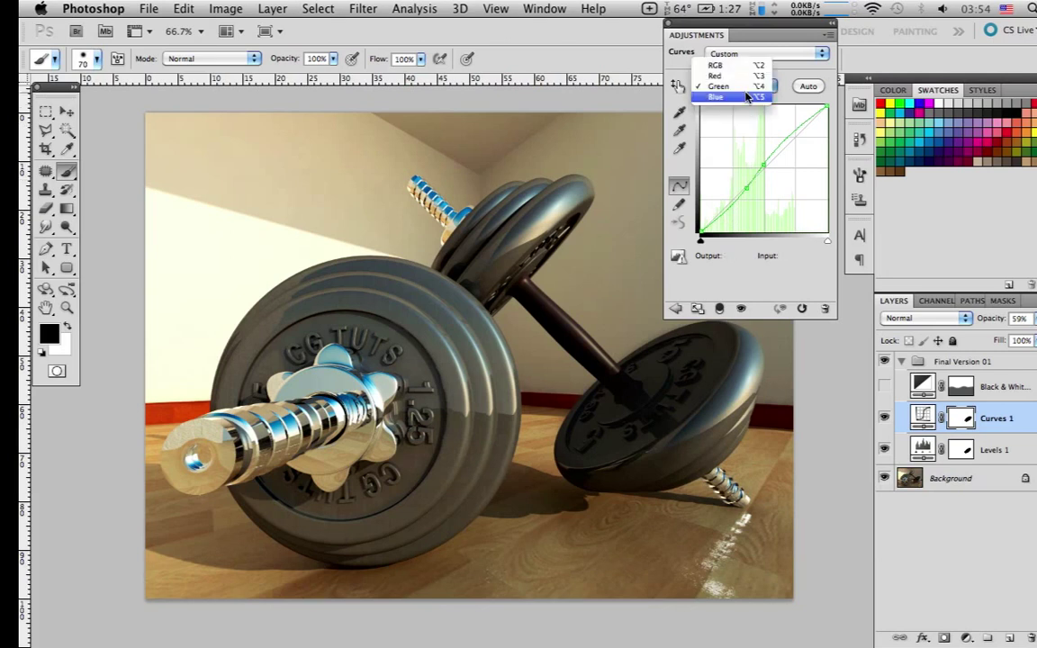
click(746, 96)
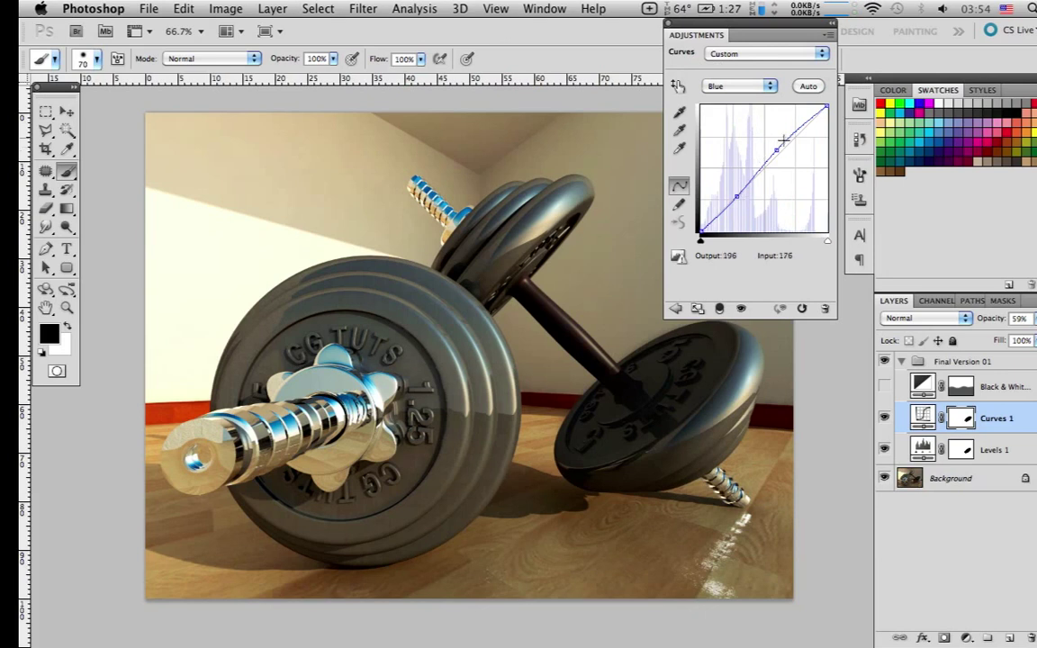
click(743, 86)
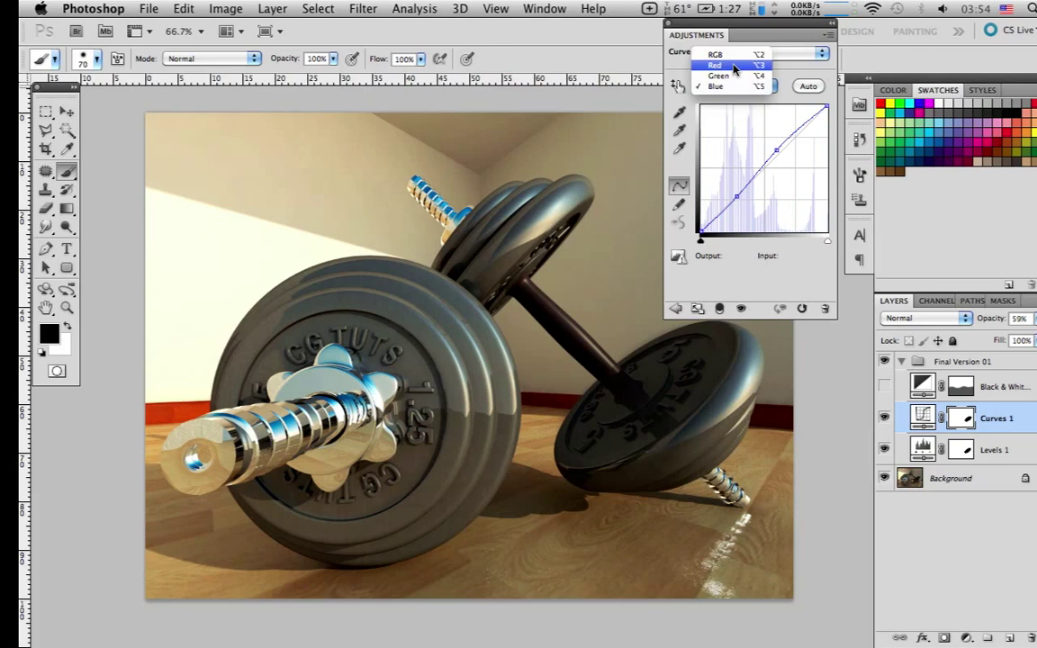
click(731, 57)
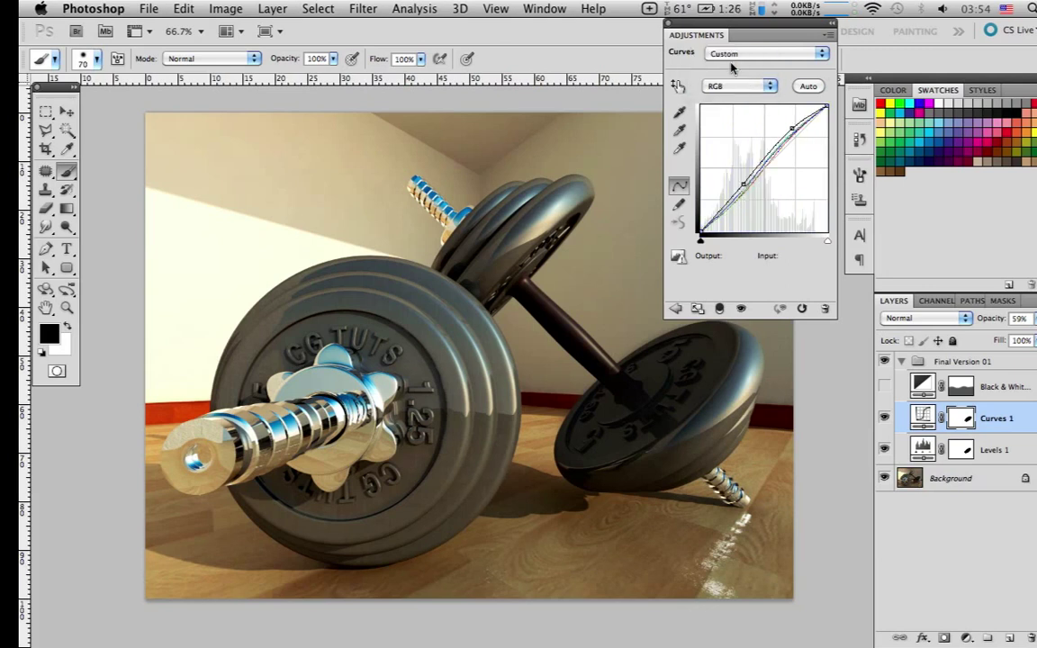
drag(782, 146, 782, 128)
click(669, 26)
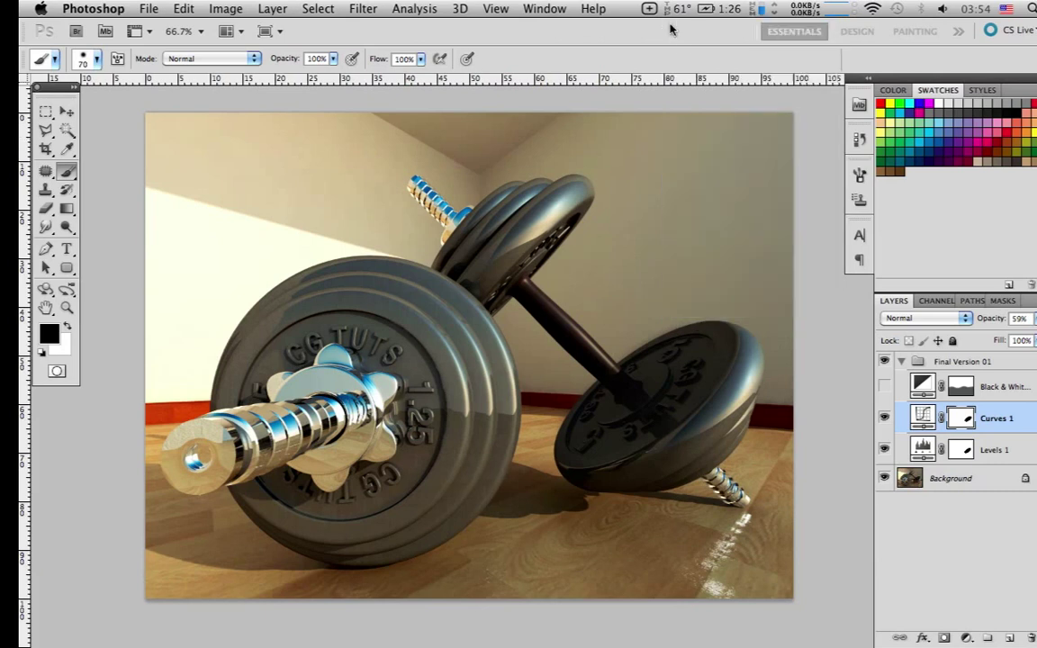
Hide and show Curves 1 to compare the colour and brightness change, leaving the layer visible
click(885, 418)
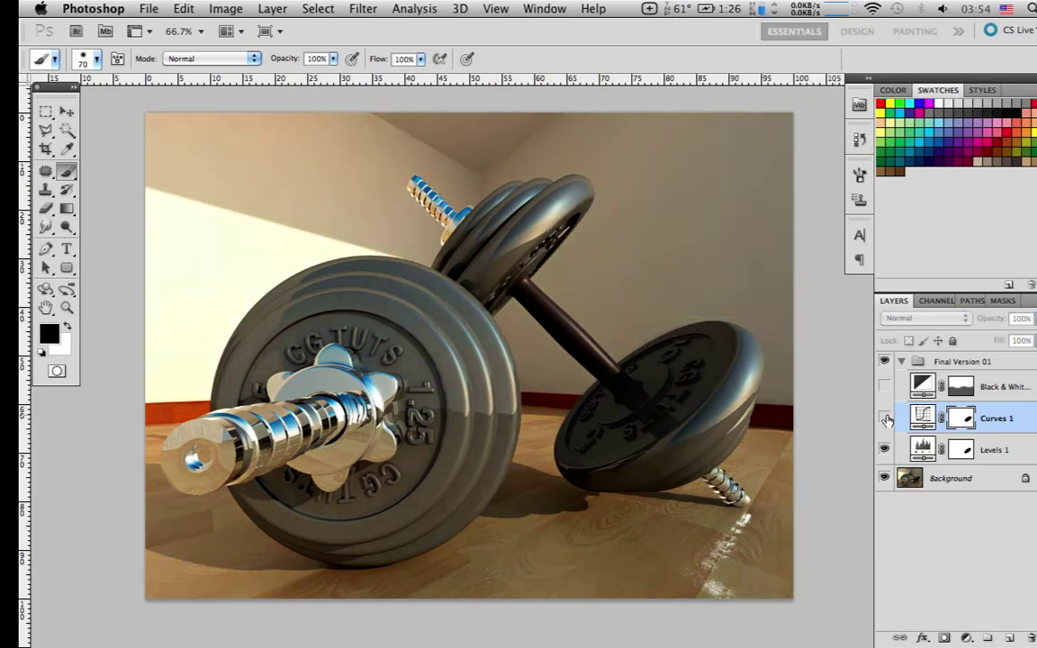
click(885, 419)
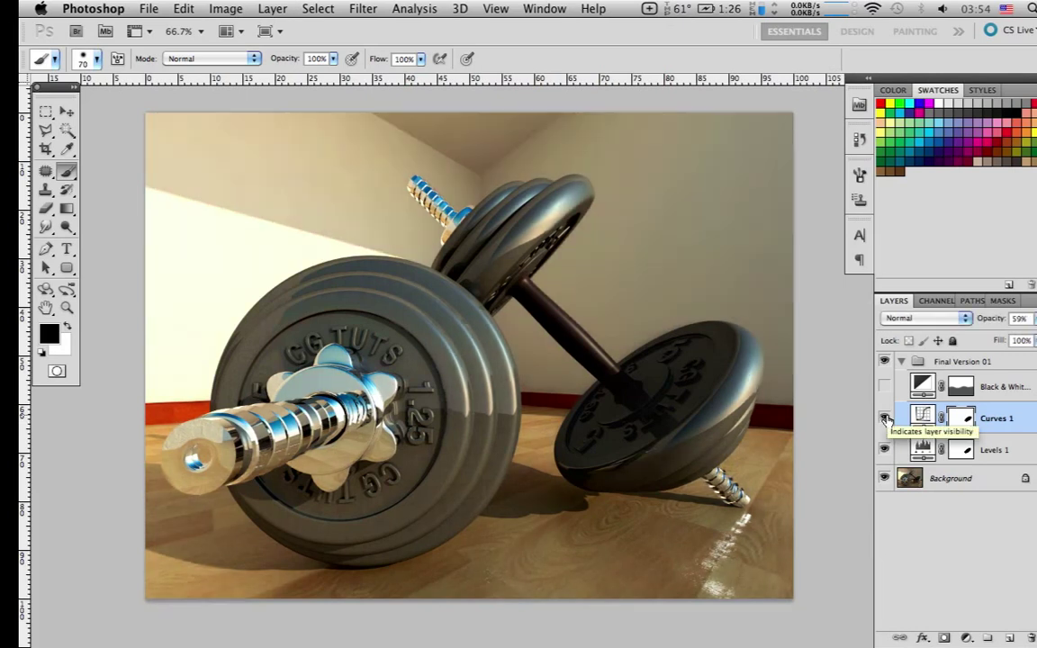
click(884, 419)
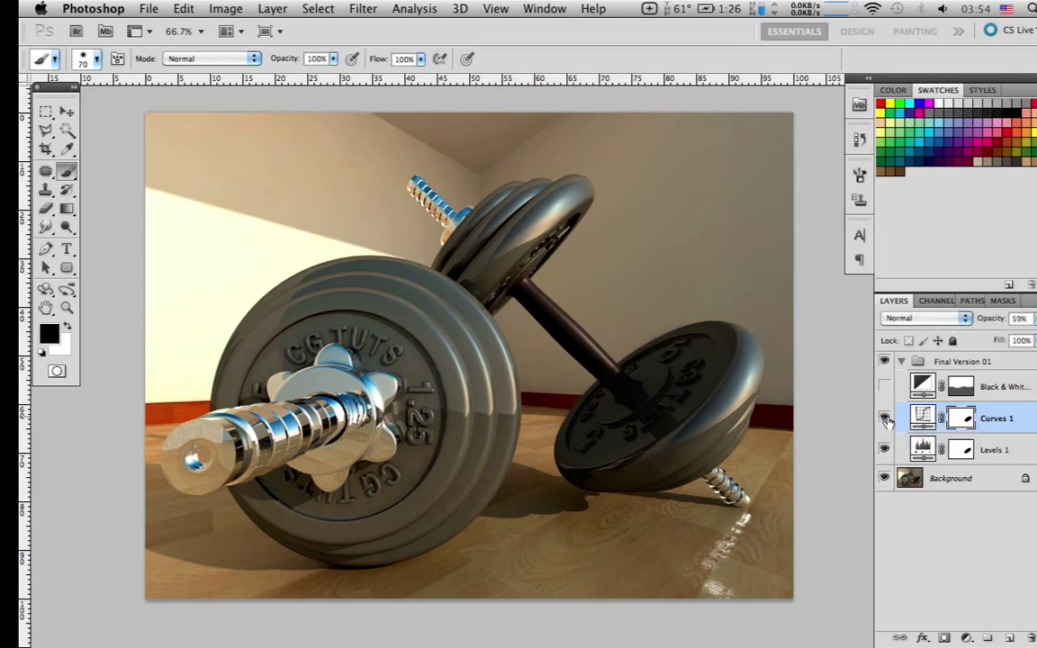
click(885, 418)
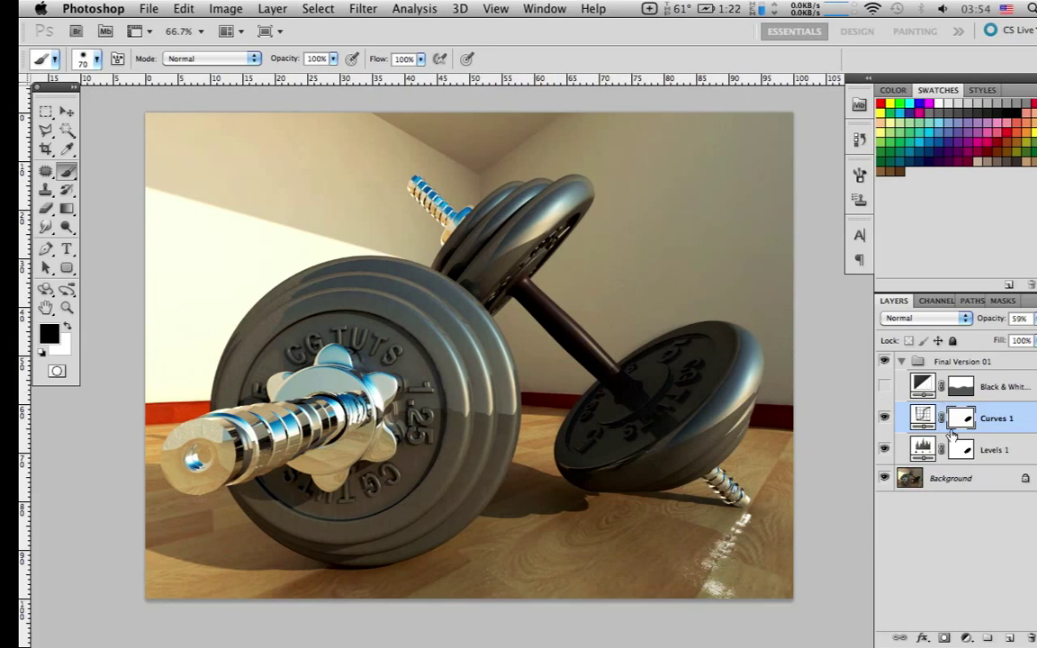
Preview the Curves 1 layer at 100% opacity and set its opacity to 60%
click(989, 448)
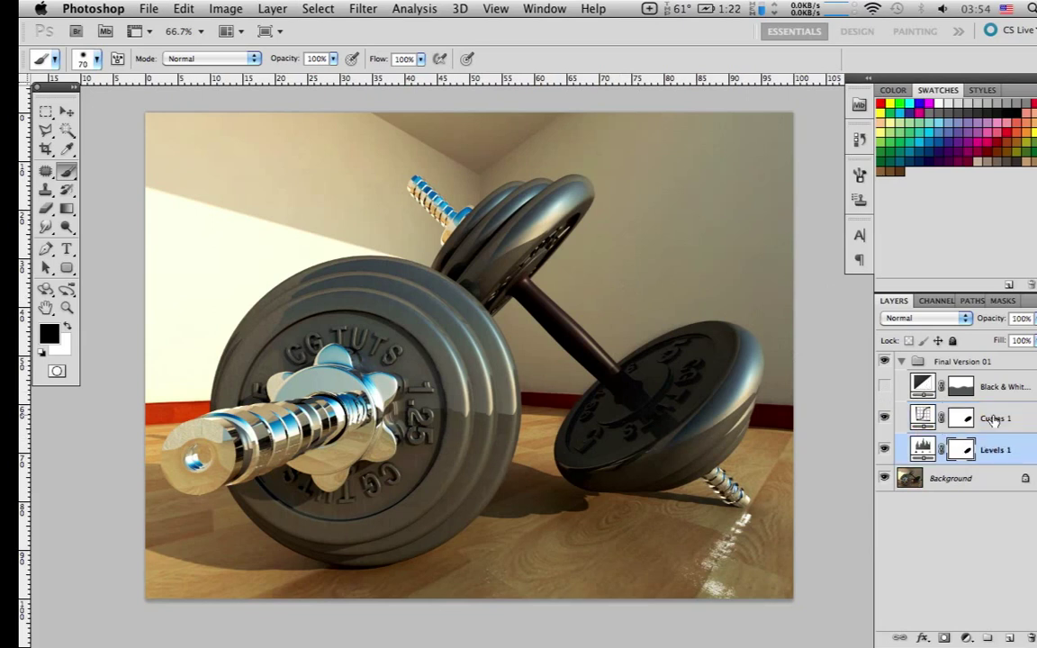
click(993, 418)
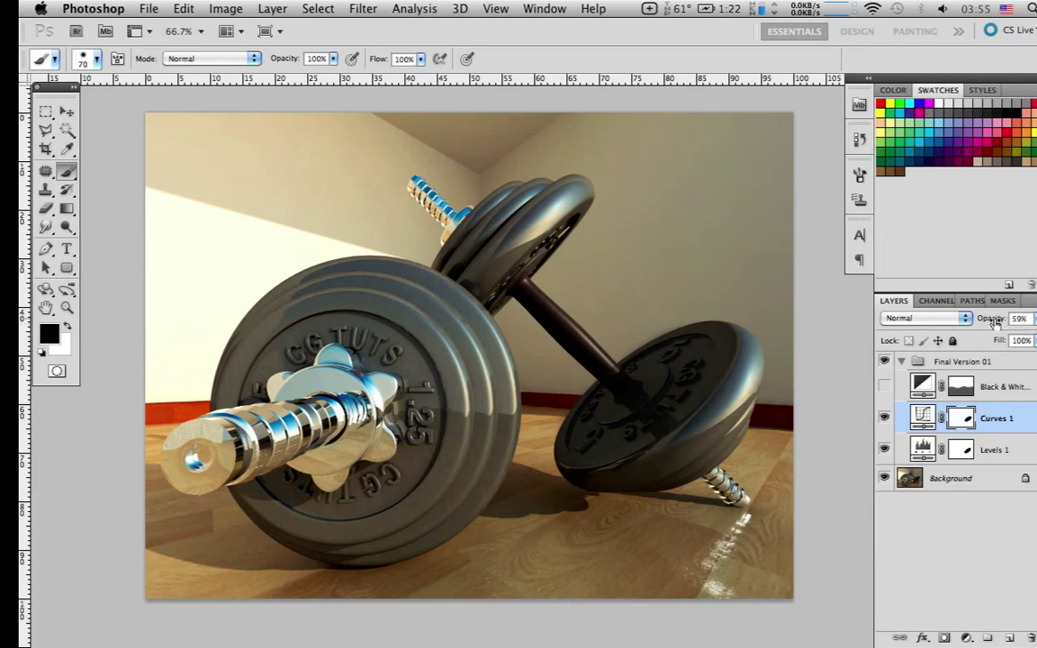
drag(994, 322, 1034, 322)
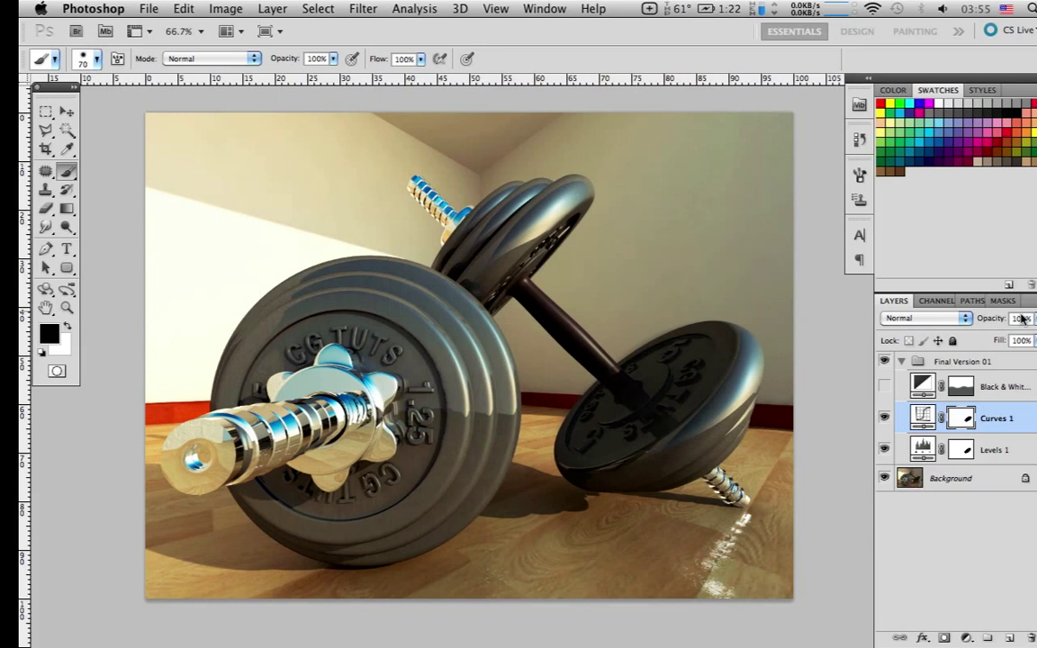
drag(994, 324, 1033, 319)
click(1021, 319)
text(60)
key(Return)
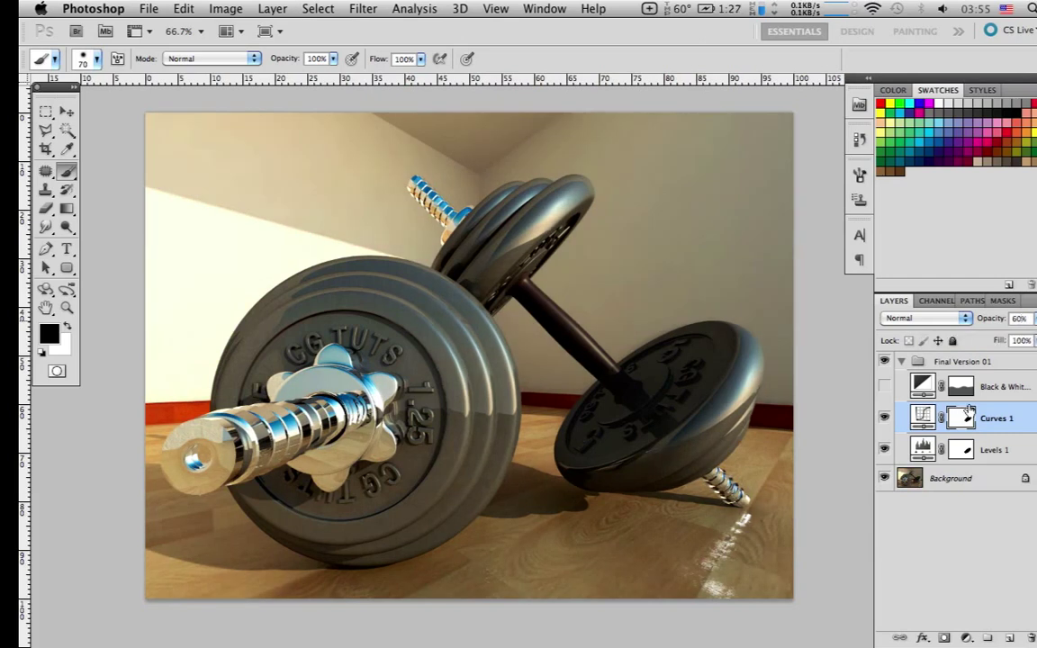
Show the Black & White adjustment layer, examine its Default preset colour settings, and close them
click(884, 388)
click(920, 387)
double_click(921, 387)
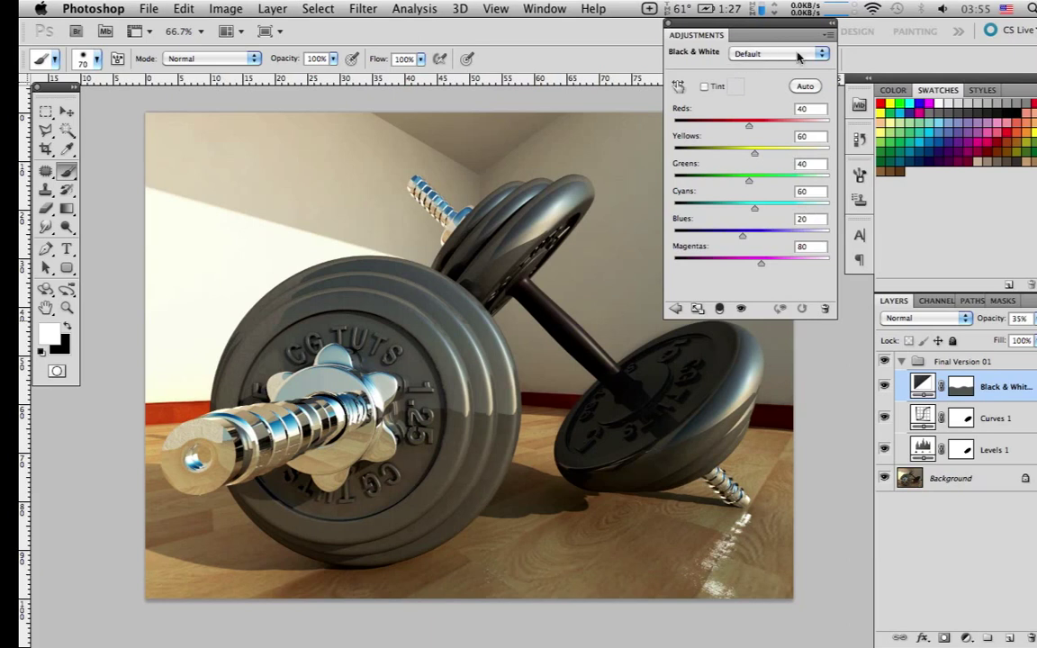
click(668, 25)
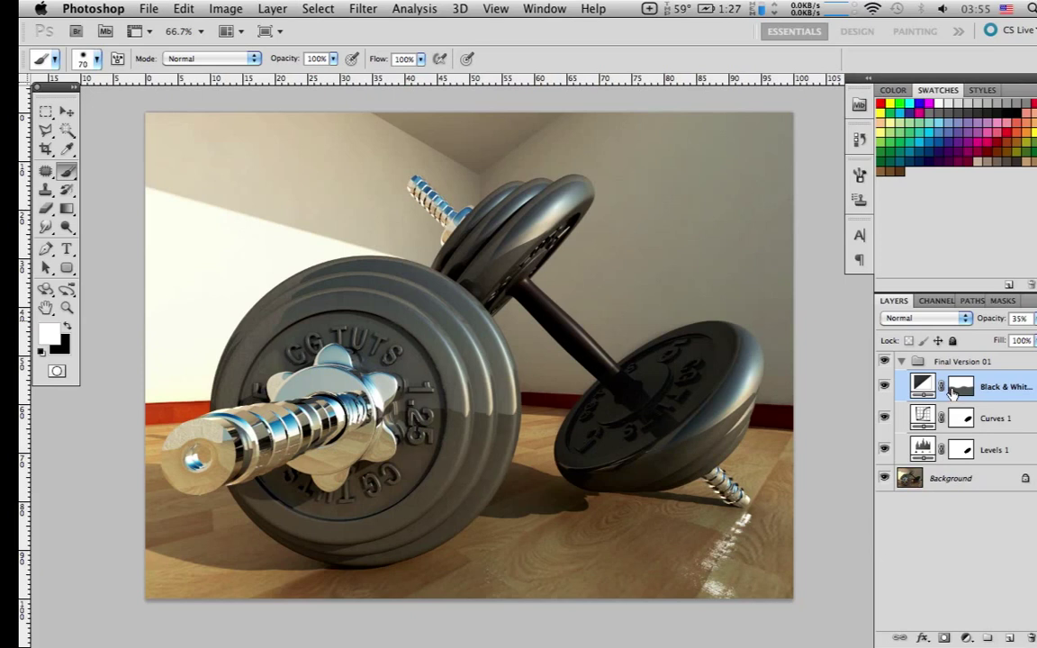
Examine the Black & White layer's mask as a red overlay on the image, and return to the normal view
alt+shift+click(968, 390)
alt+shift+click(970, 392)
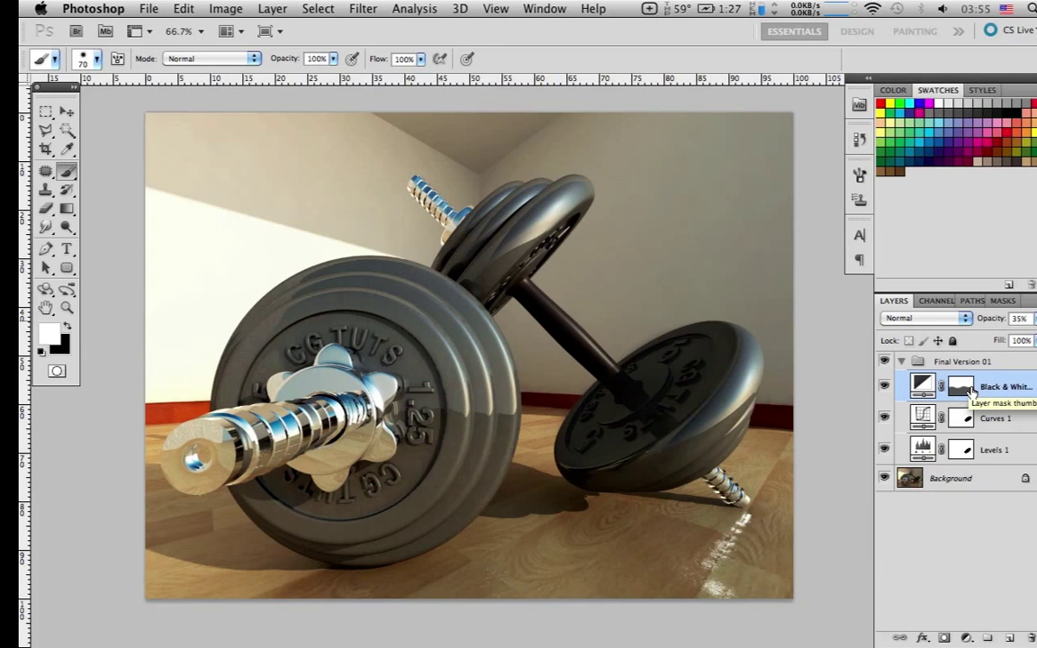
alt+shift+click(970, 392)
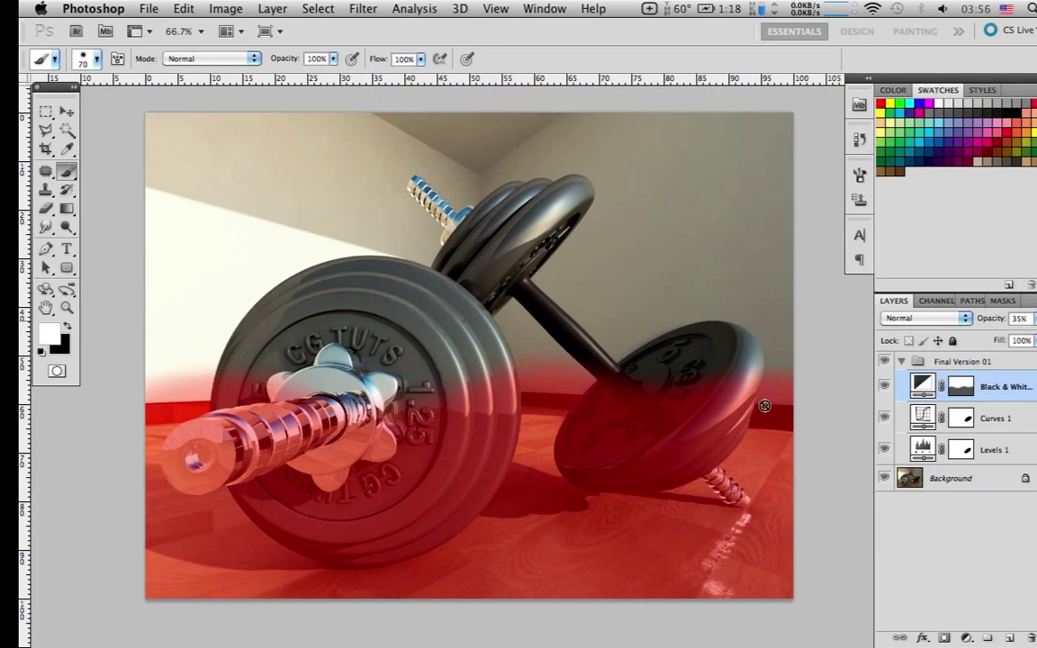
click(886, 387)
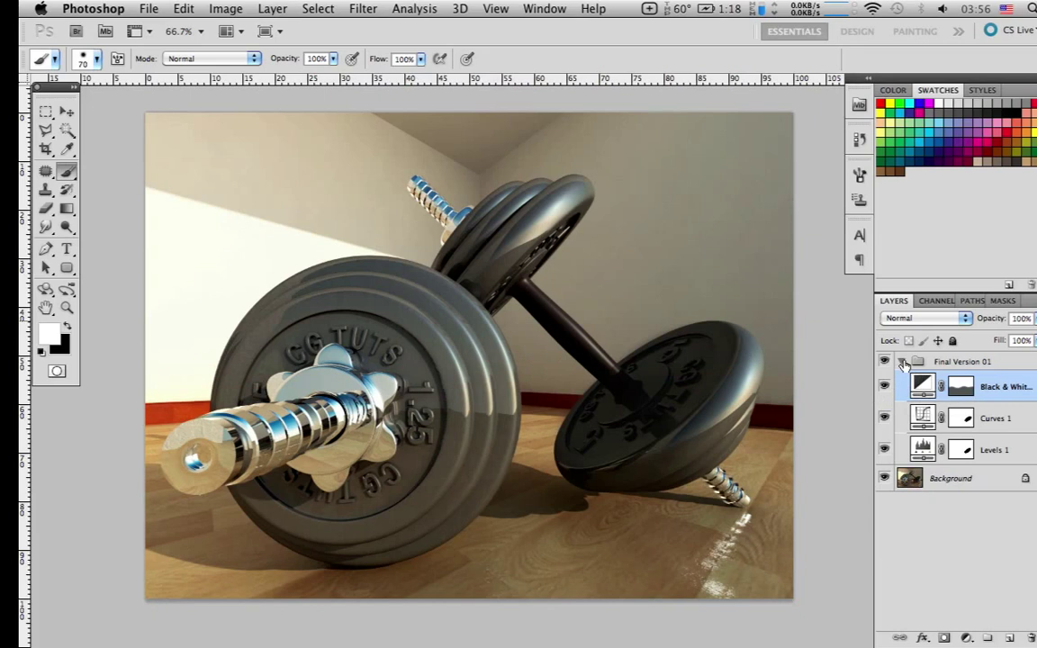
Collapse the Final Version 01 group and toggle its visibility repeatedly to compare the image before and after post-production
click(901, 361)
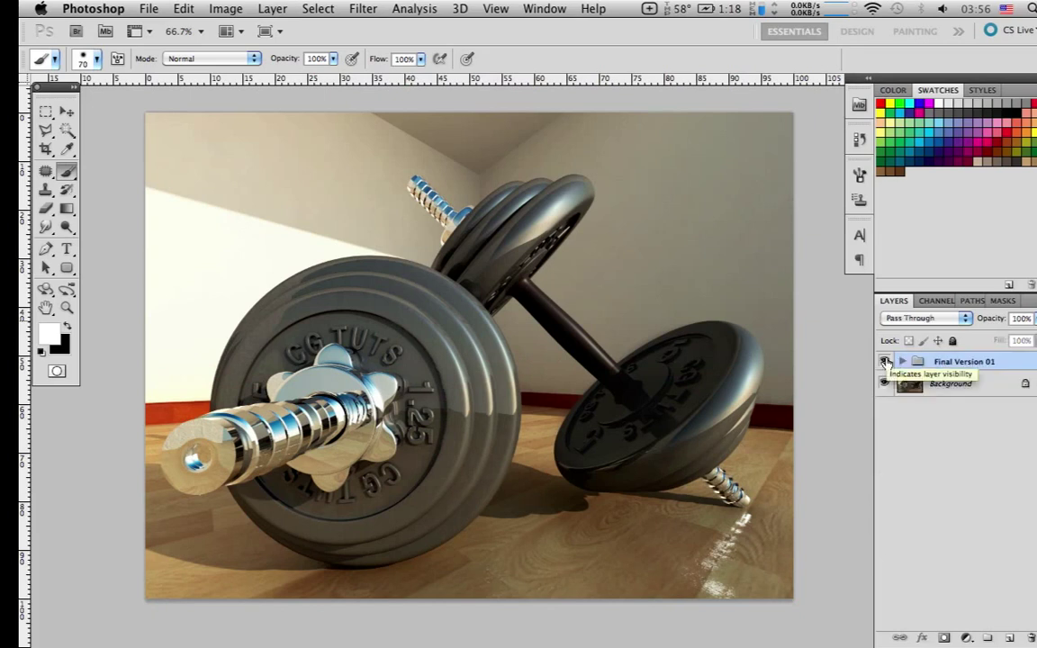
click(885, 361)
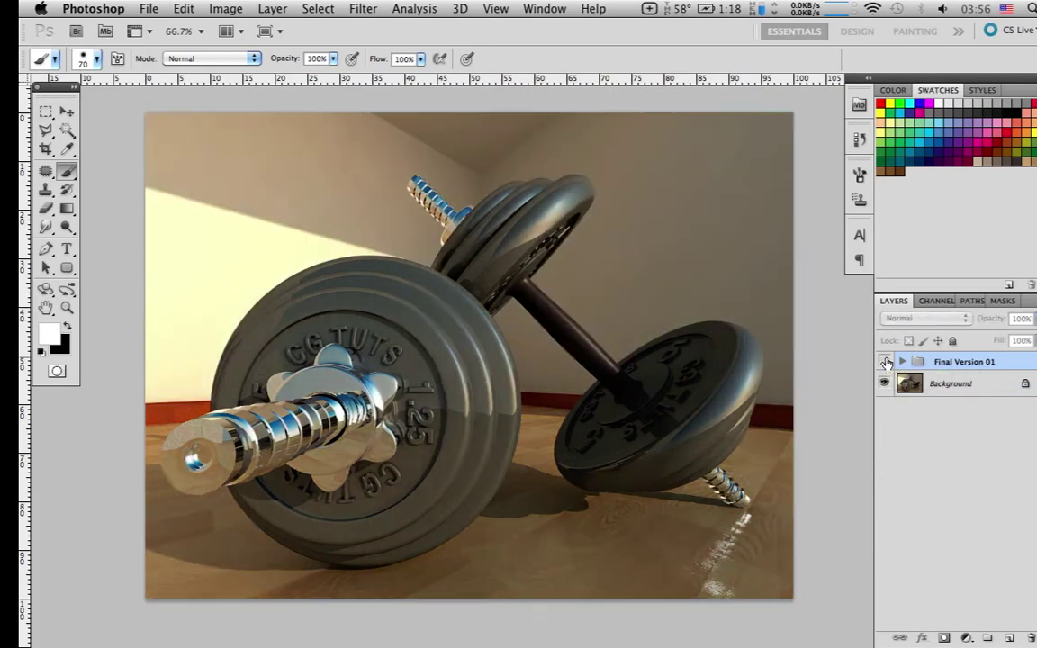
click(885, 361)
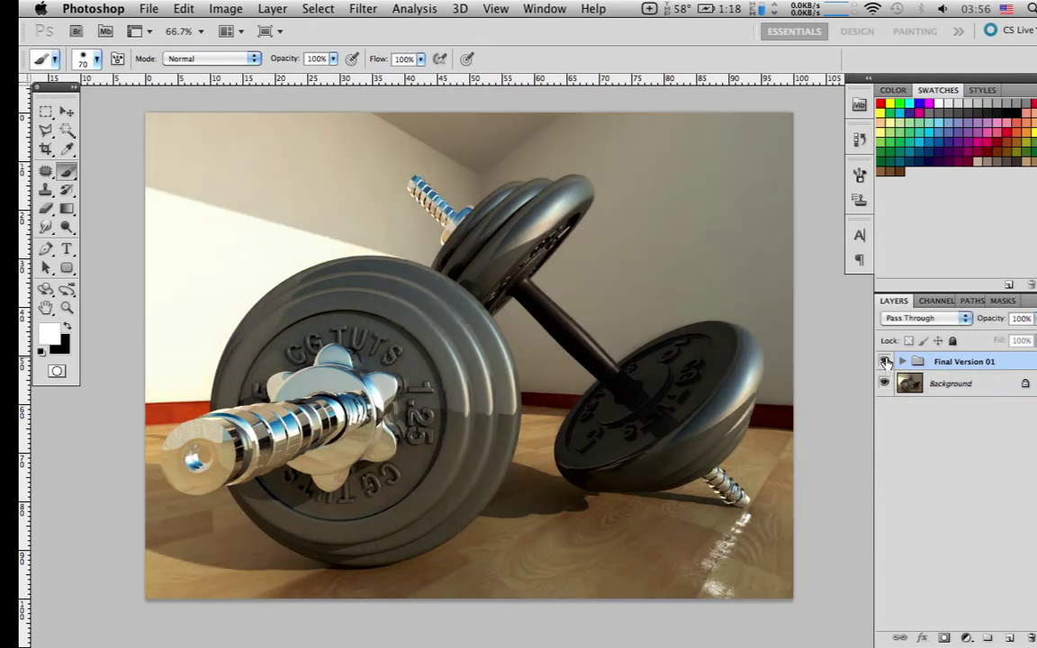
click(884, 360)
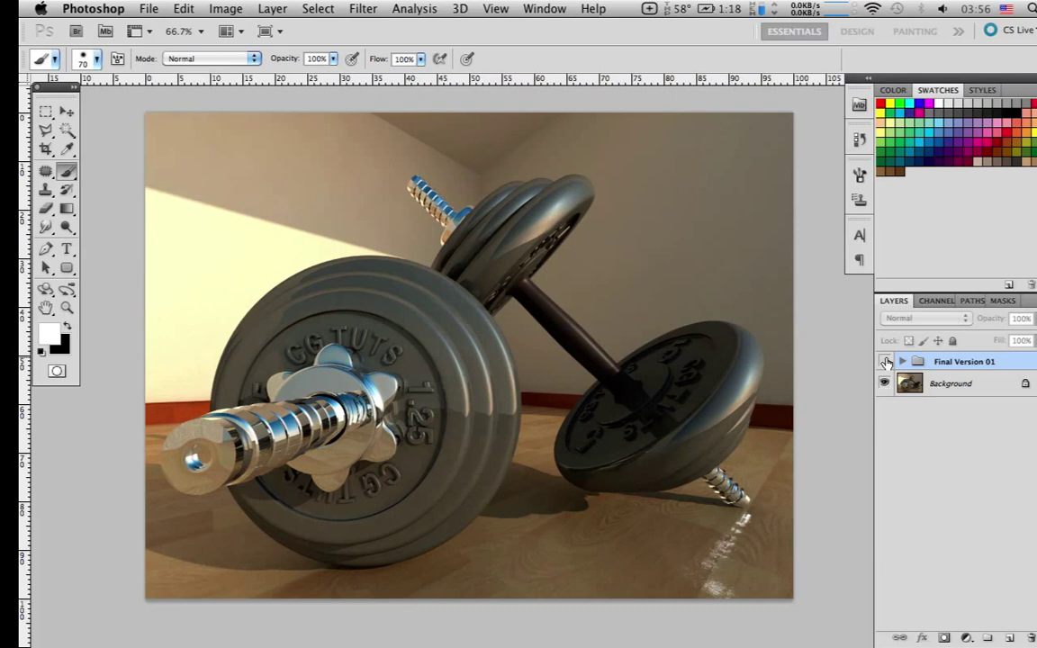
click(884, 361)
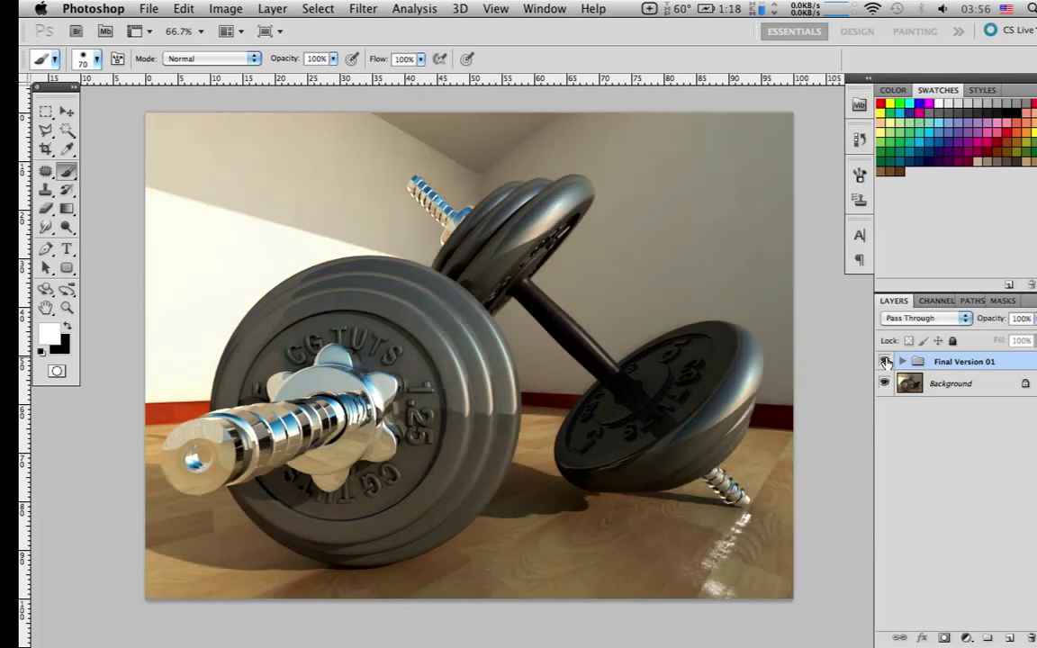
click(885, 361)
click(885, 361)
click(884, 361)
click(884, 360)
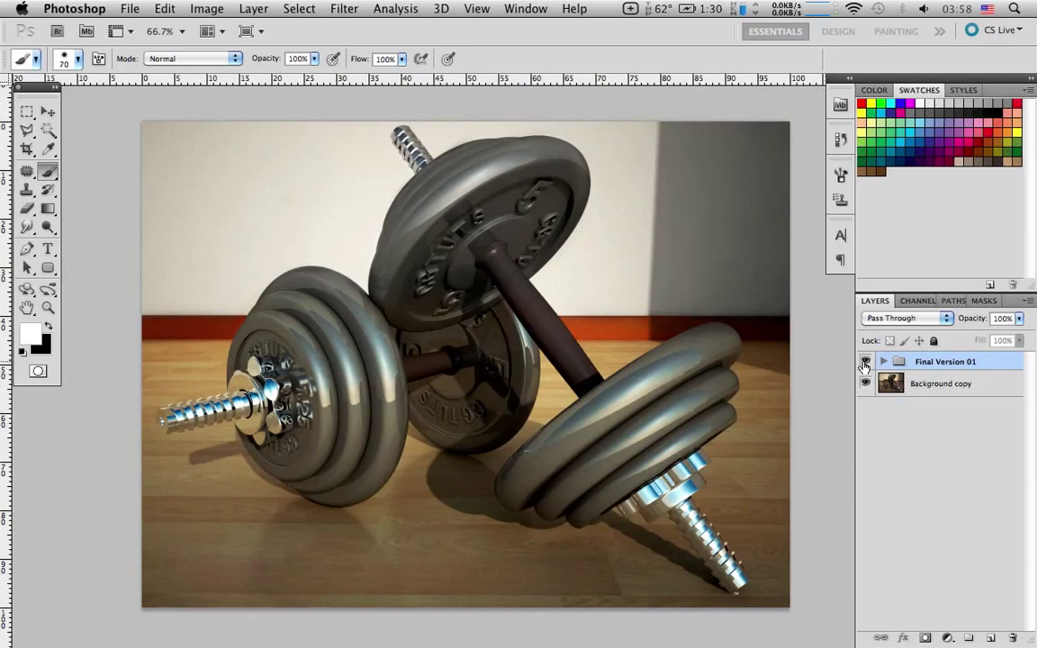
Compare the second dumbbell render with its Final Version 01 group hidden and shown, and expand the group
click(864, 362)
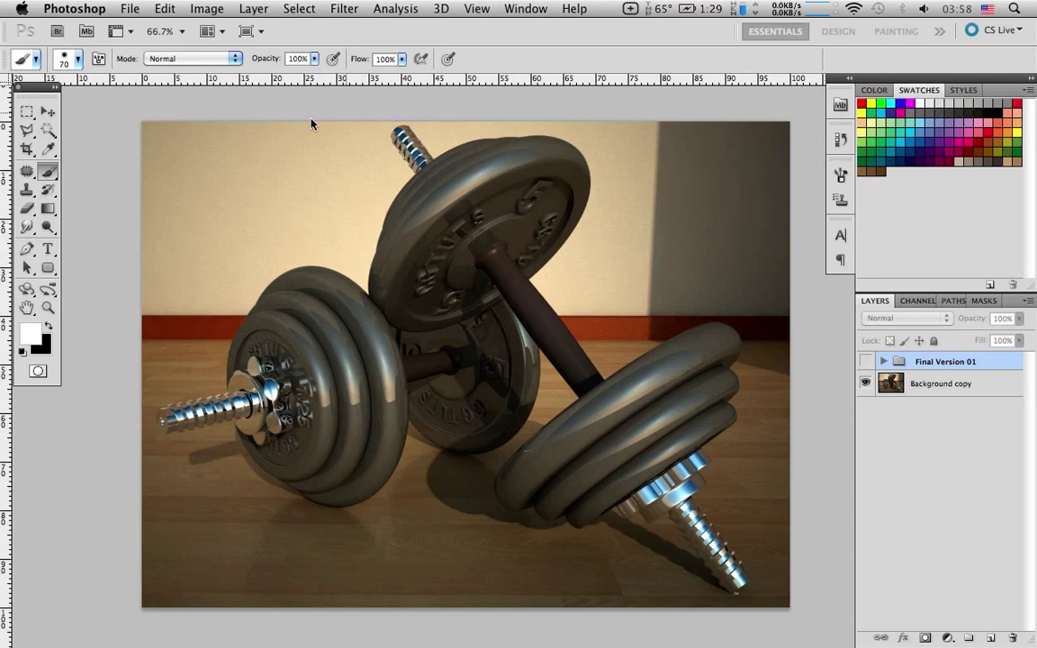
click(864, 361)
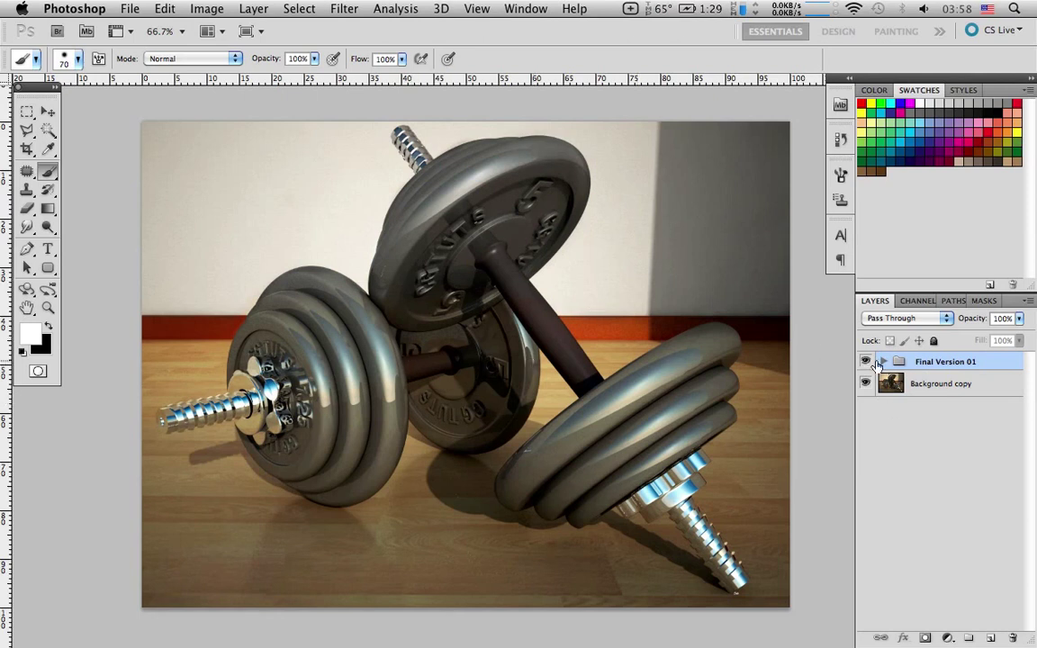
click(882, 361)
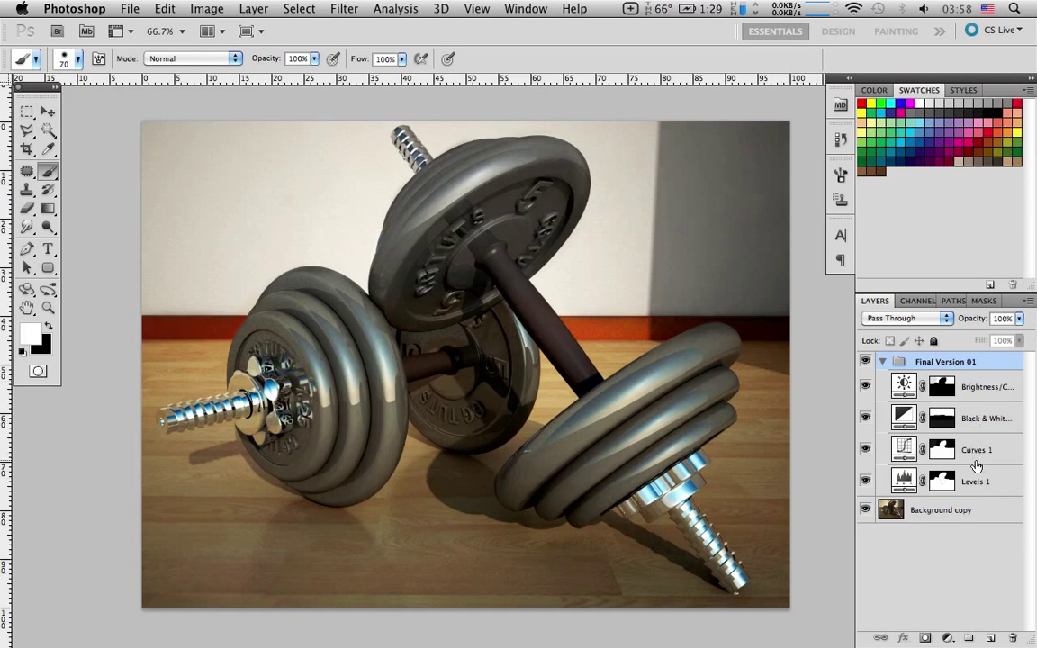
Hide all four adjustment layers in the Final Version 01 group, select Levels 1, and show only that layer
drag(868, 389, 872, 483)
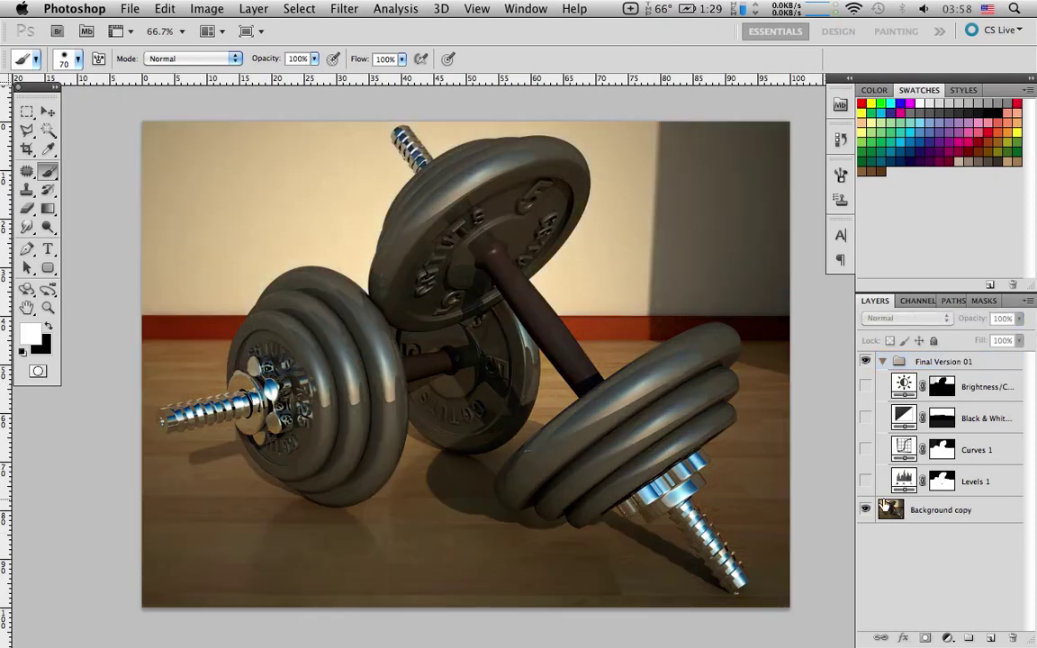
click(905, 483)
click(867, 481)
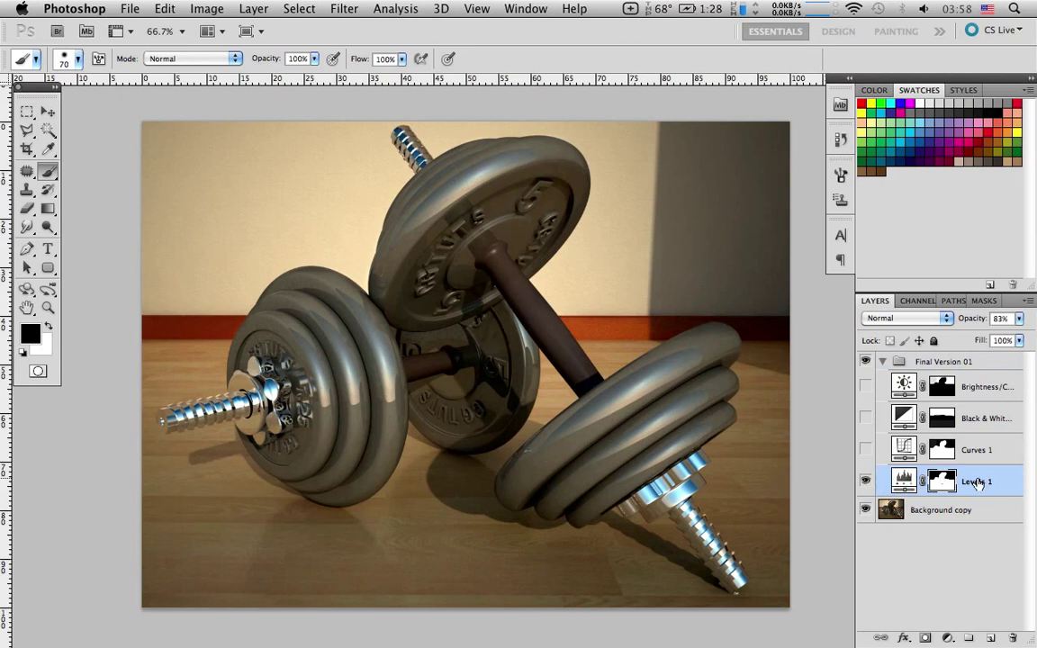
Toggle Levels 1 off and on, examine its RGB Levels settings, and close them
click(865, 483)
click(864, 482)
double_click(902, 483)
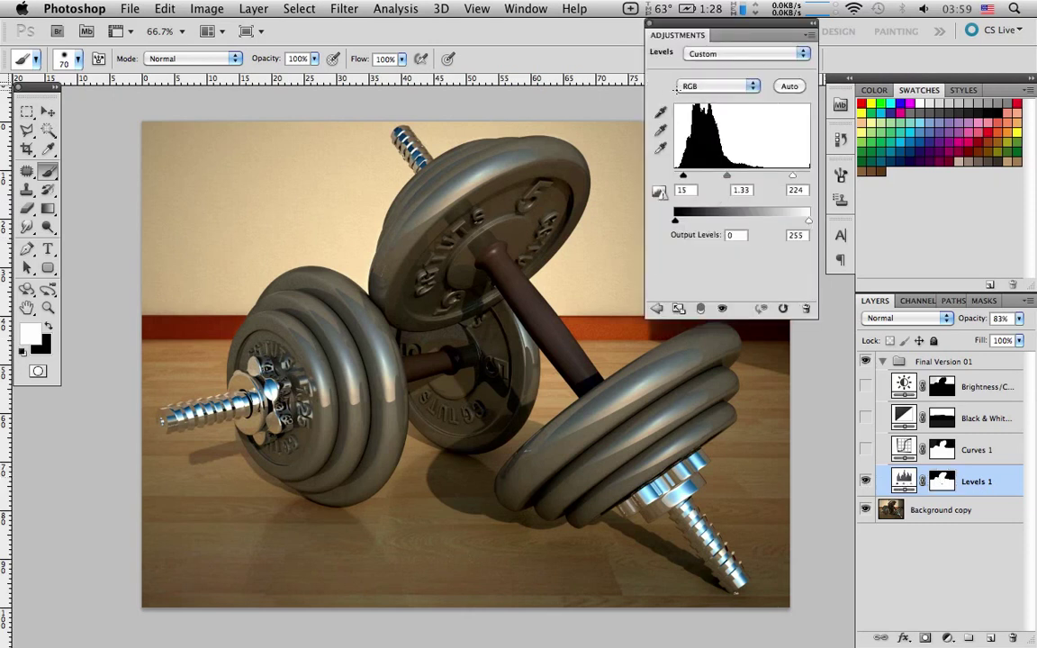
click(651, 24)
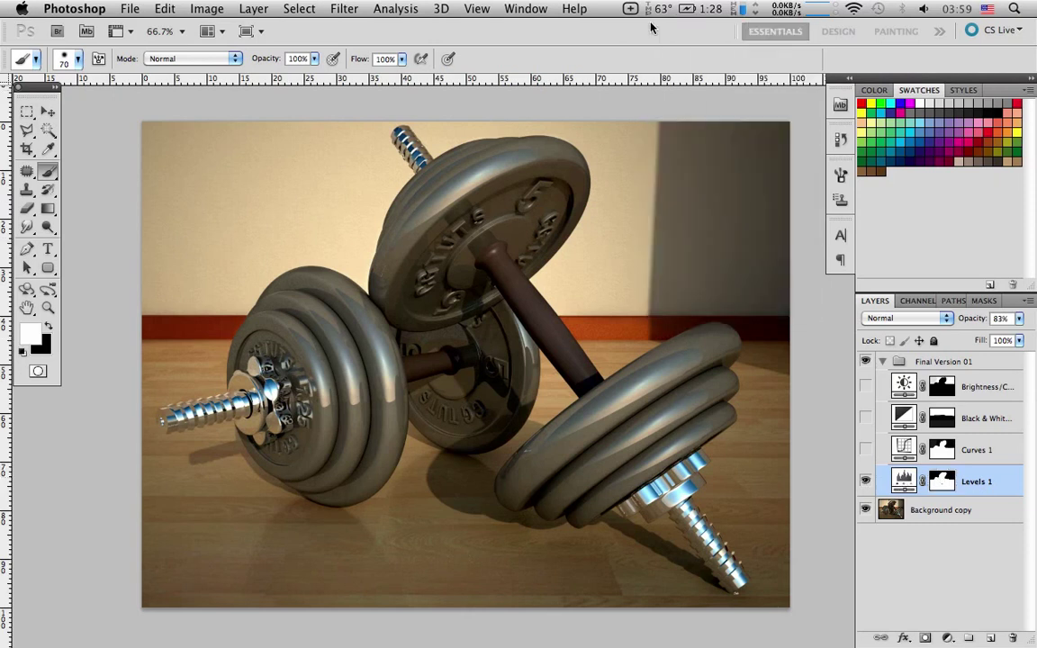
Hide and show Levels 1 repeatedly to compare its effect on the masked areas, leaving the layer visible
click(865, 484)
click(865, 483)
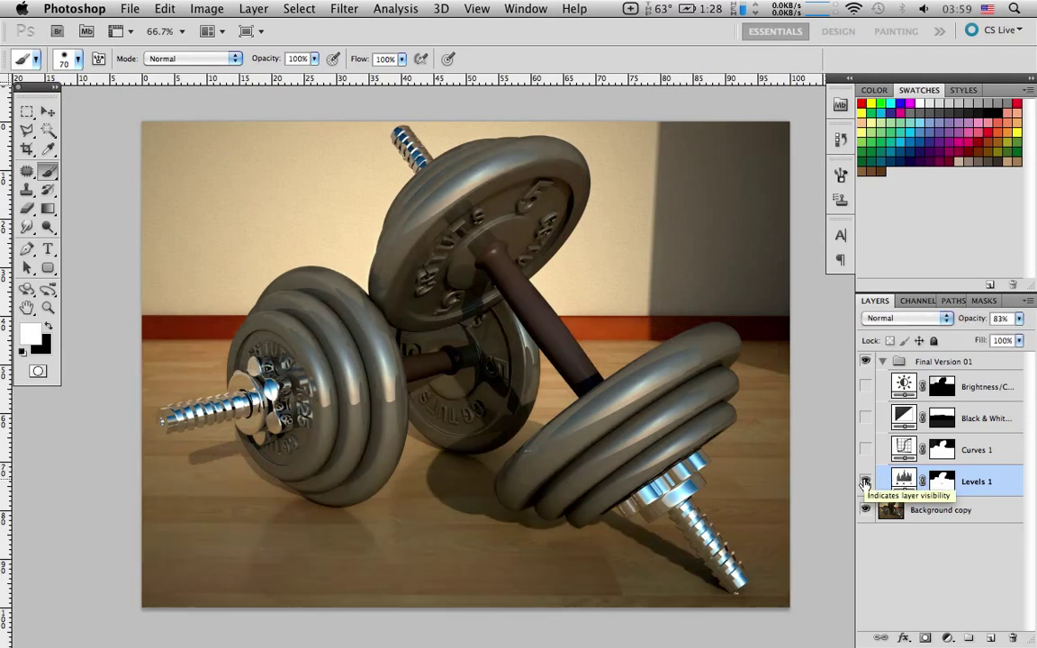
click(865, 483)
click(864, 484)
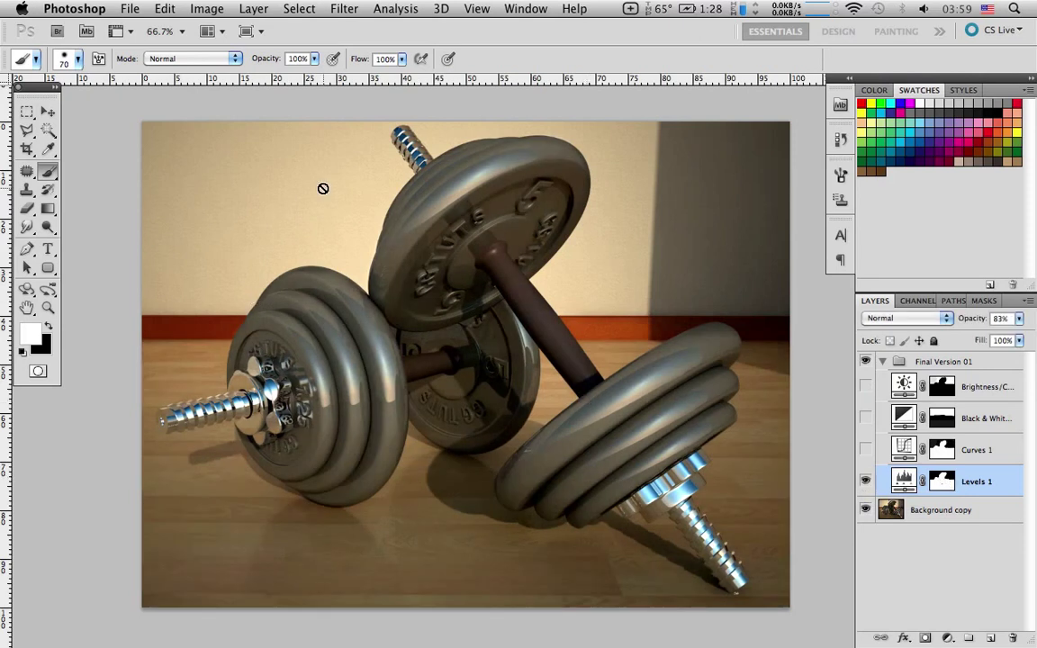
click(863, 481)
click(864, 481)
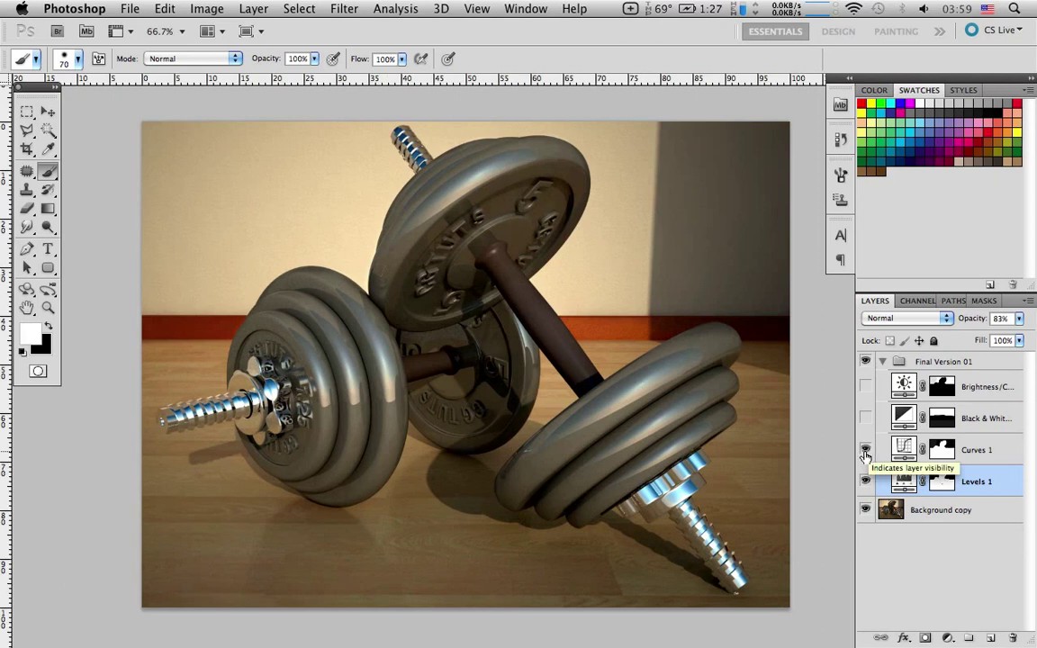
Show the Curves 1 and Black & White layers, and compare the image with Black & White hidden and shown
click(865, 448)
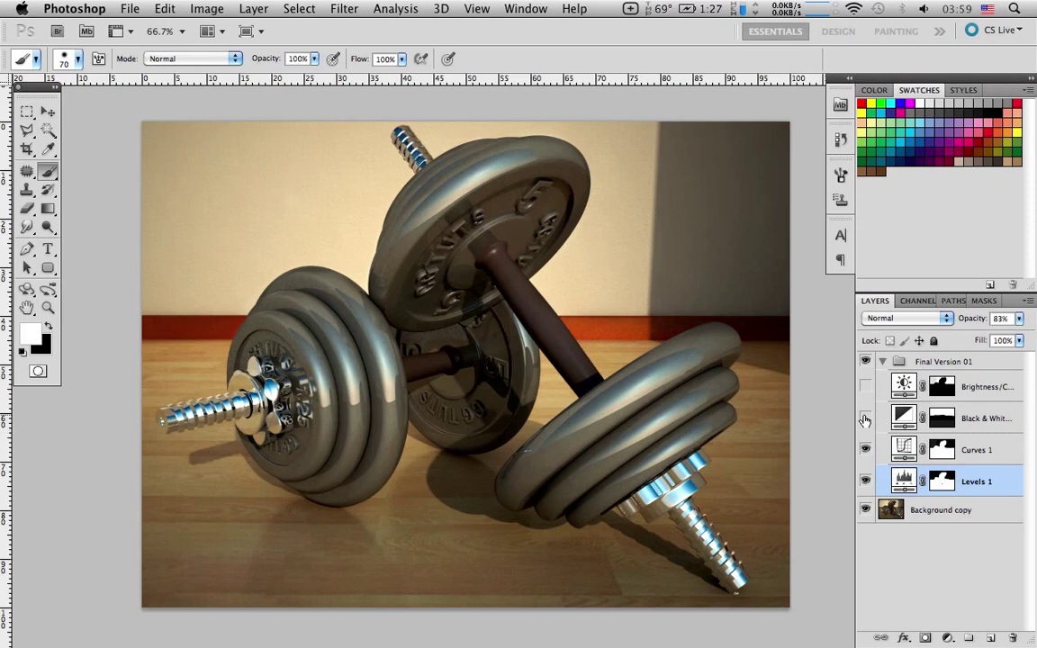
click(865, 420)
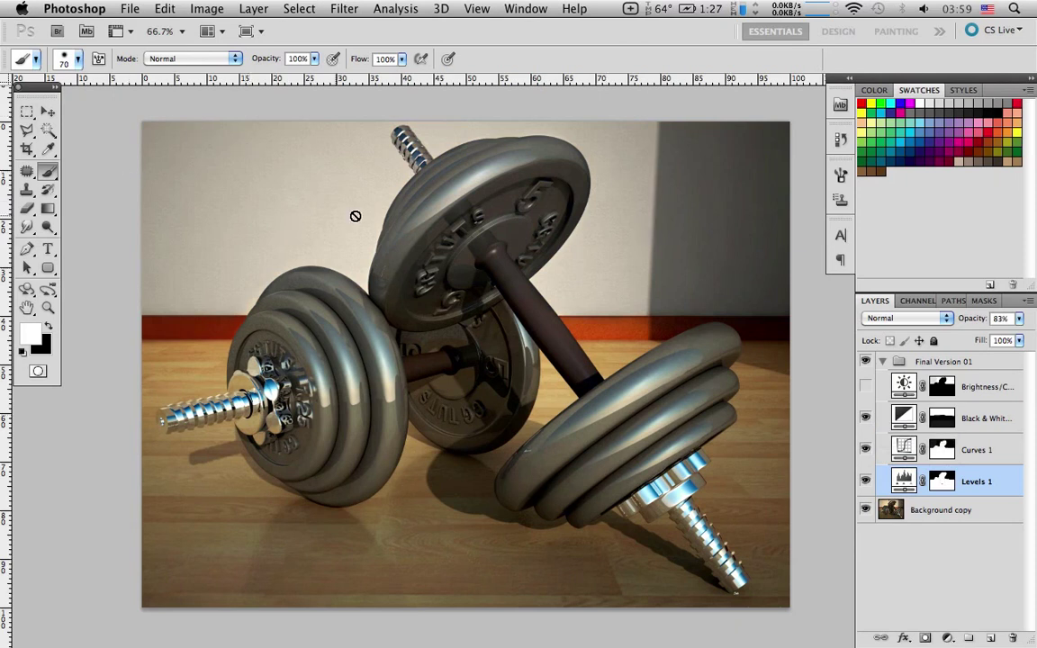
click(866, 418)
click(866, 418)
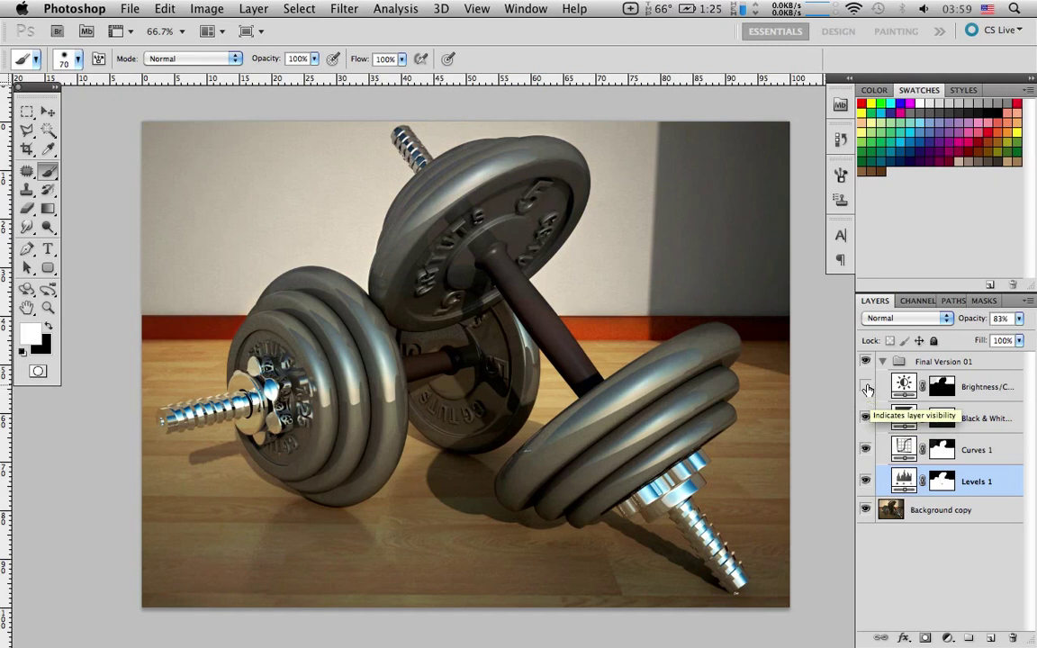
Show the Brightness/Contrast layer and toggle it to compare its effect on the wall, leaving it visible
click(866, 387)
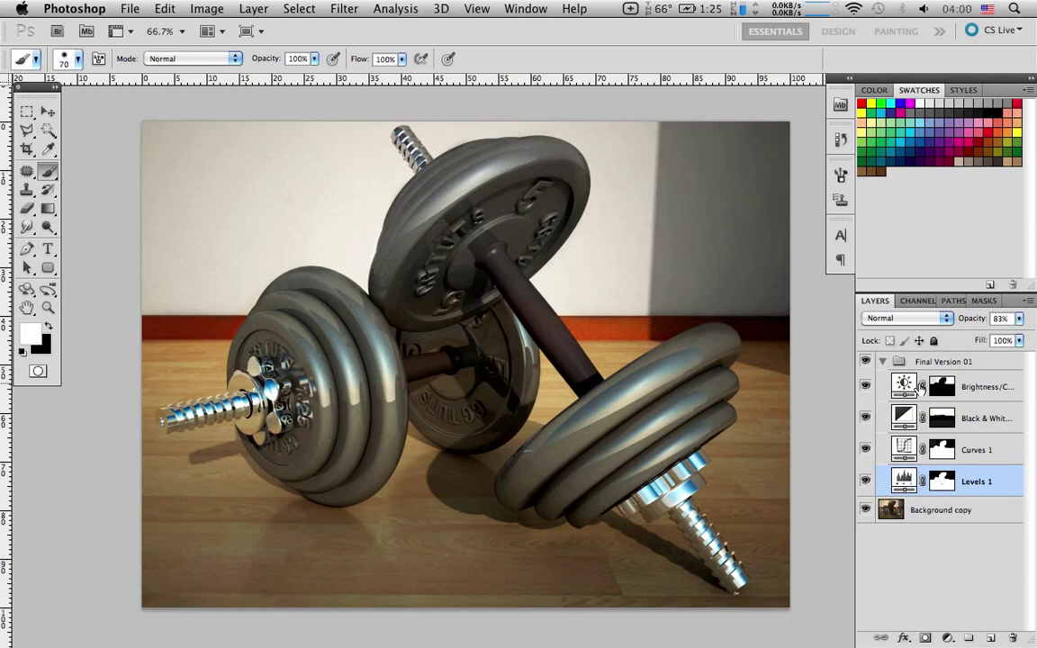
click(865, 387)
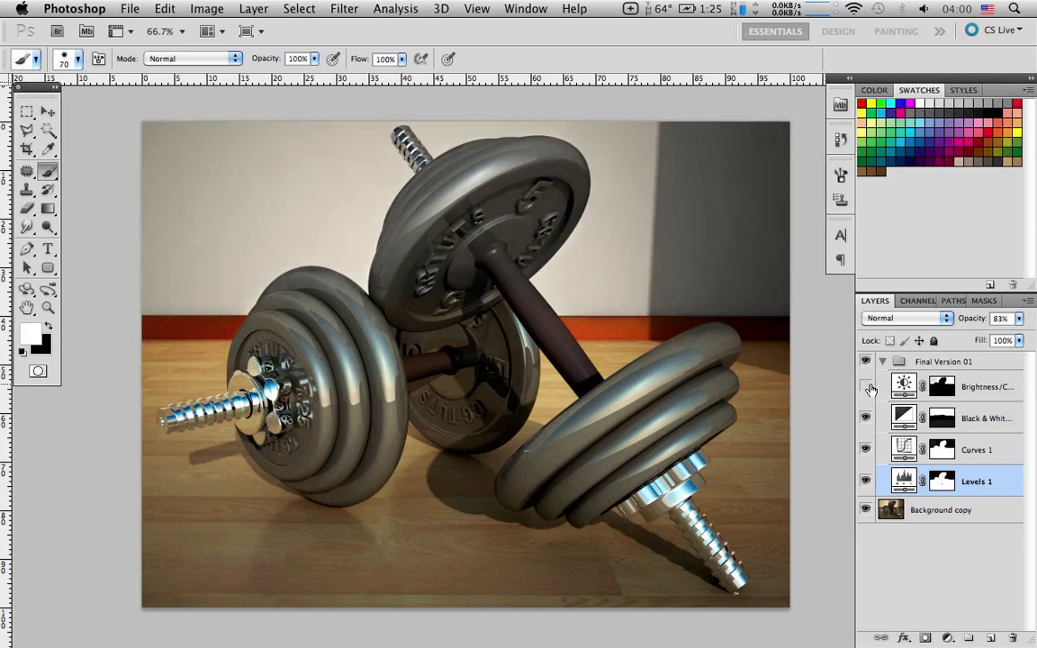
click(868, 387)
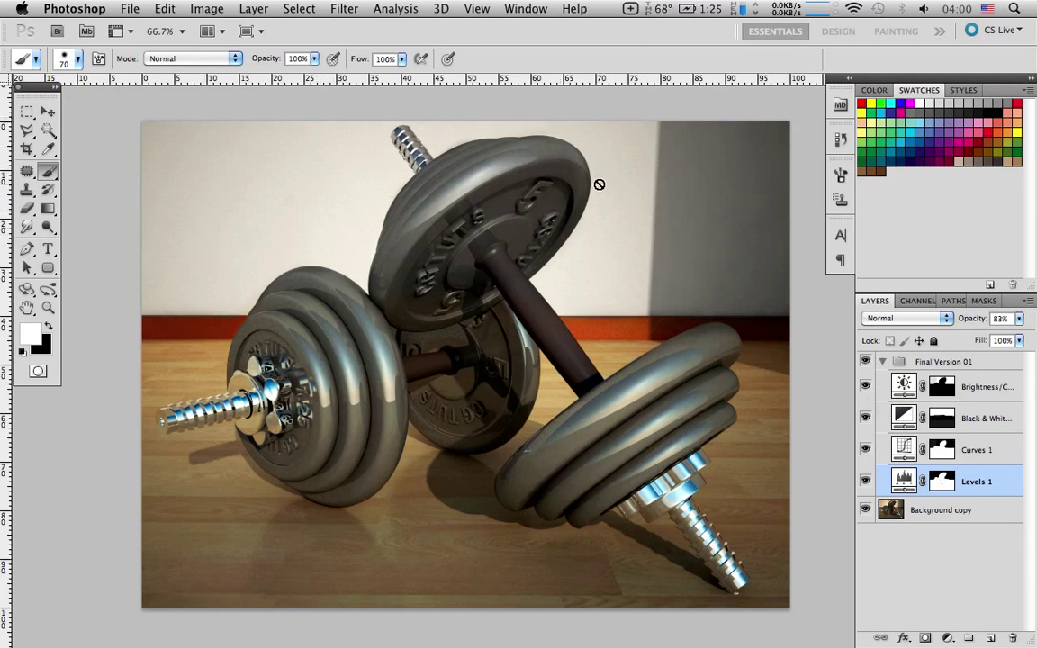
key(super+0)
key(super+minus)
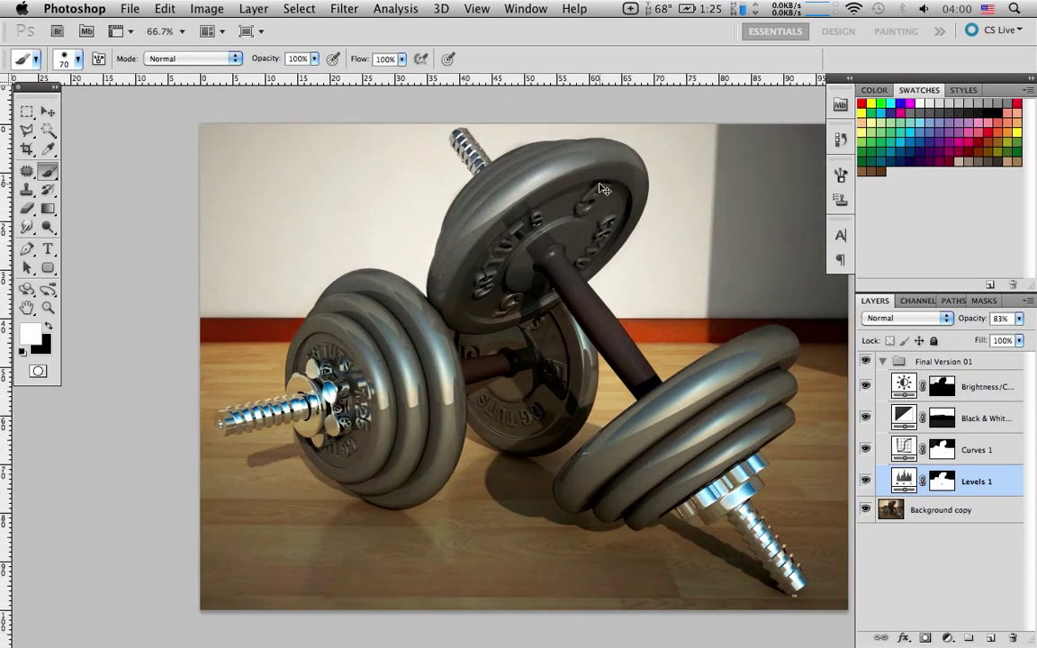
scroll(602, 186, right, 5)
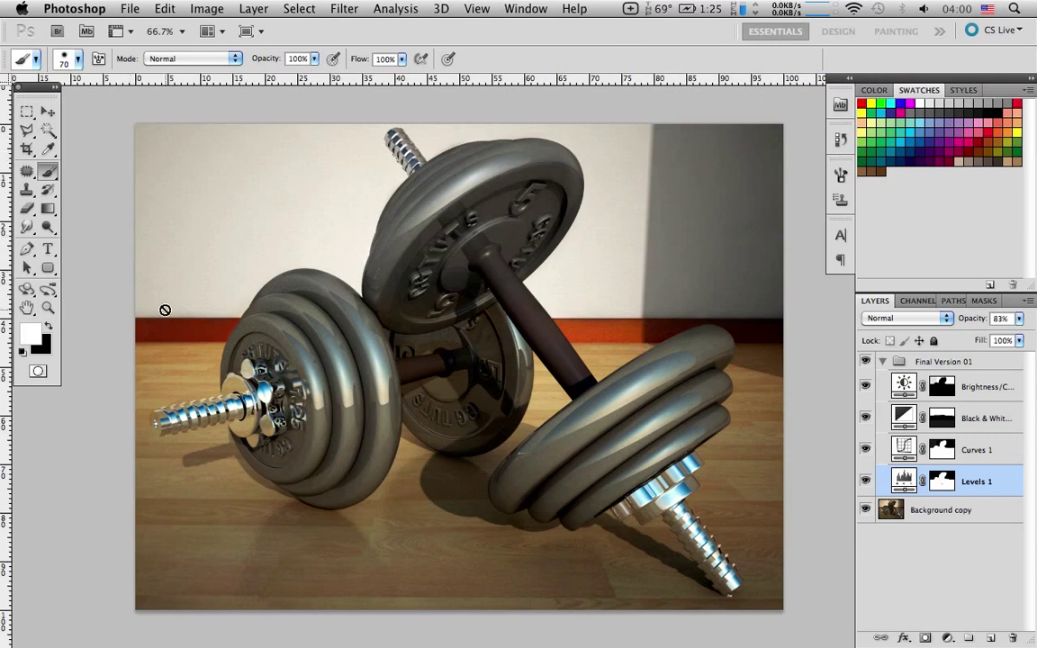
click(512, 245)
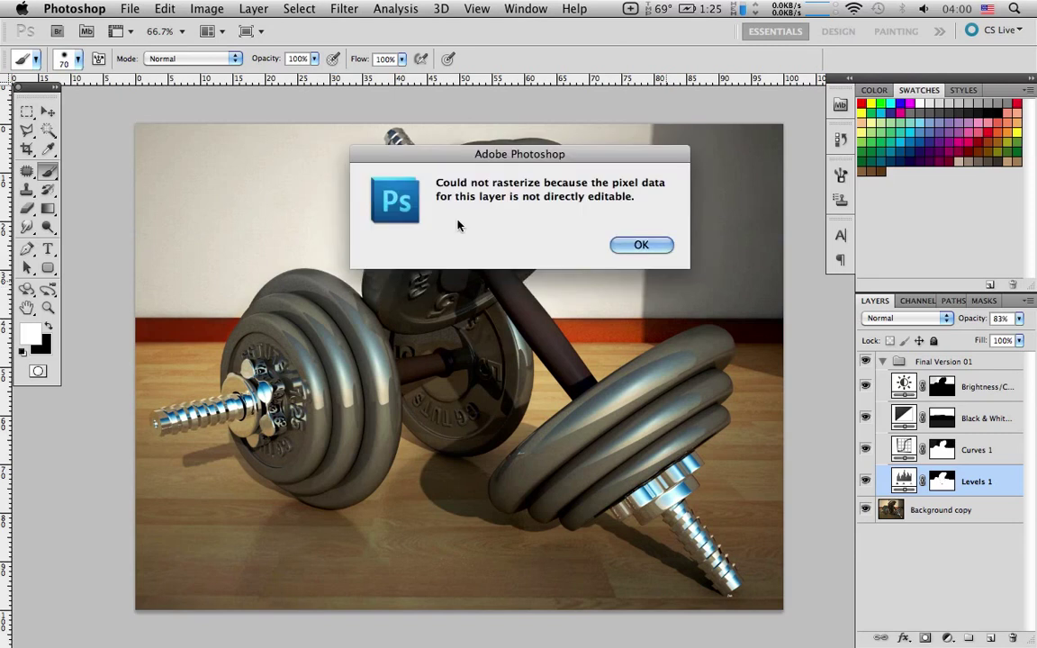
click(641, 245)
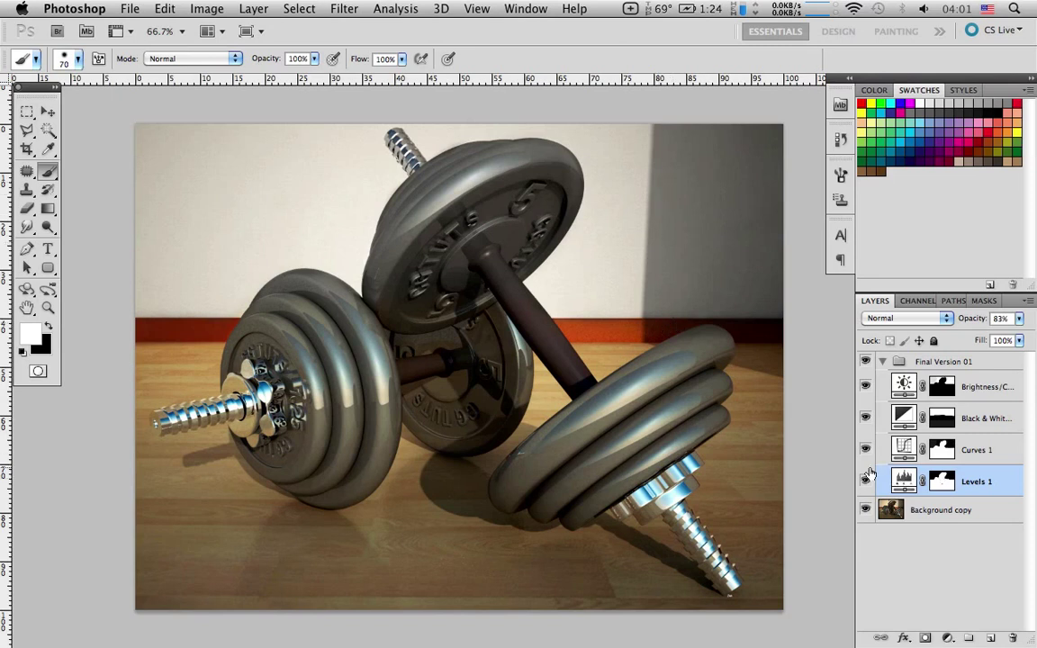
Compare the image with Brightness/Contrast and Black & White hidden and shown, and expand the second dumbbell image's Final Version 01 group
click(866, 389)
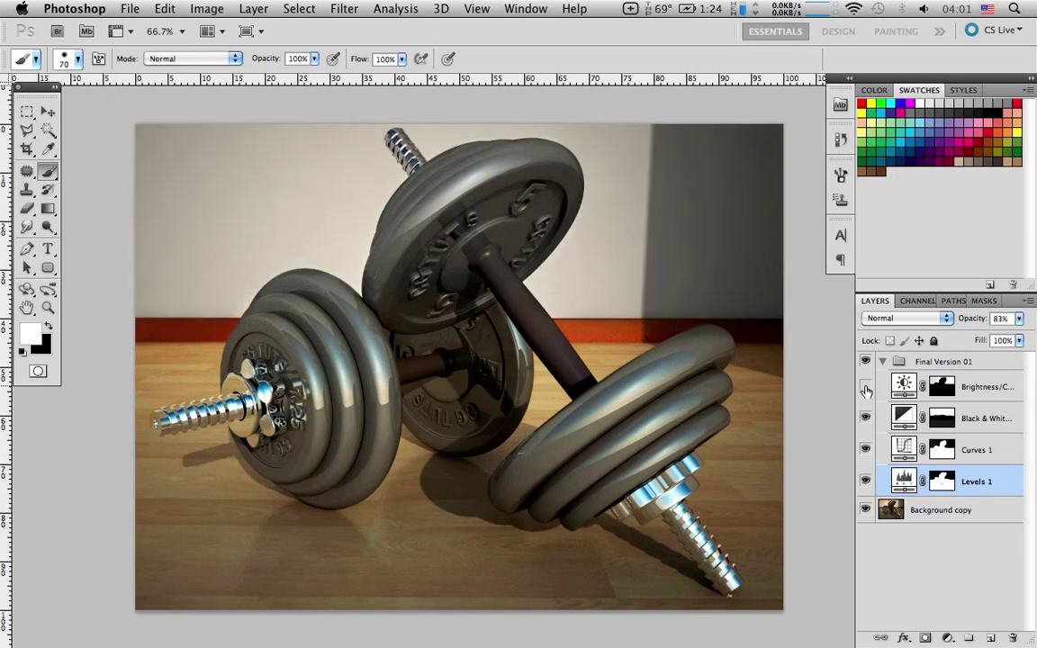
click(865, 387)
click(866, 419)
click(866, 419)
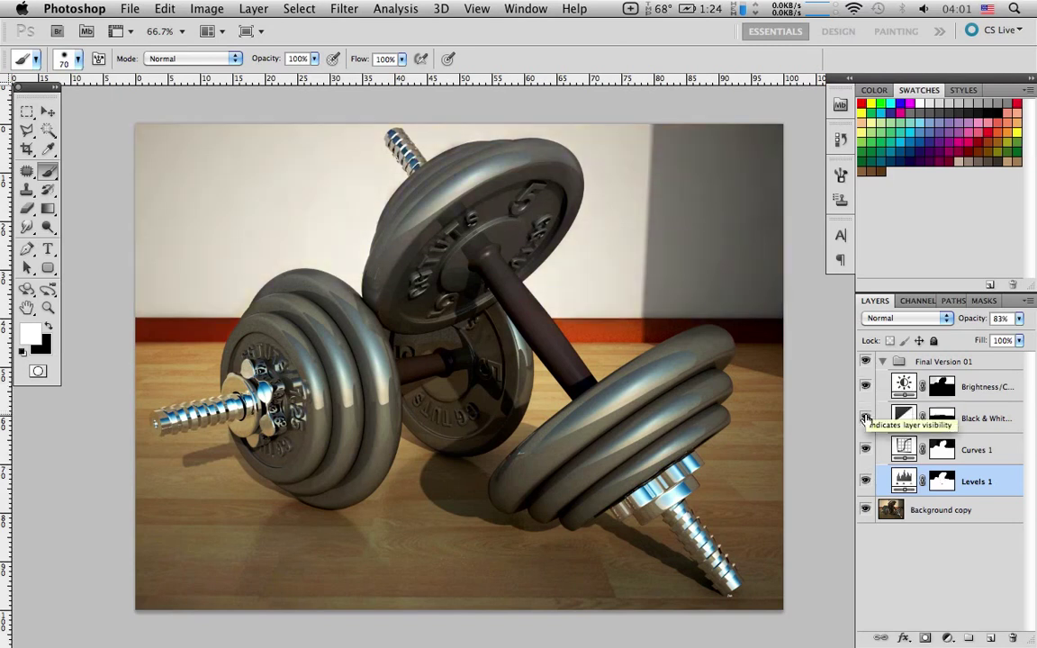
click(883, 363)
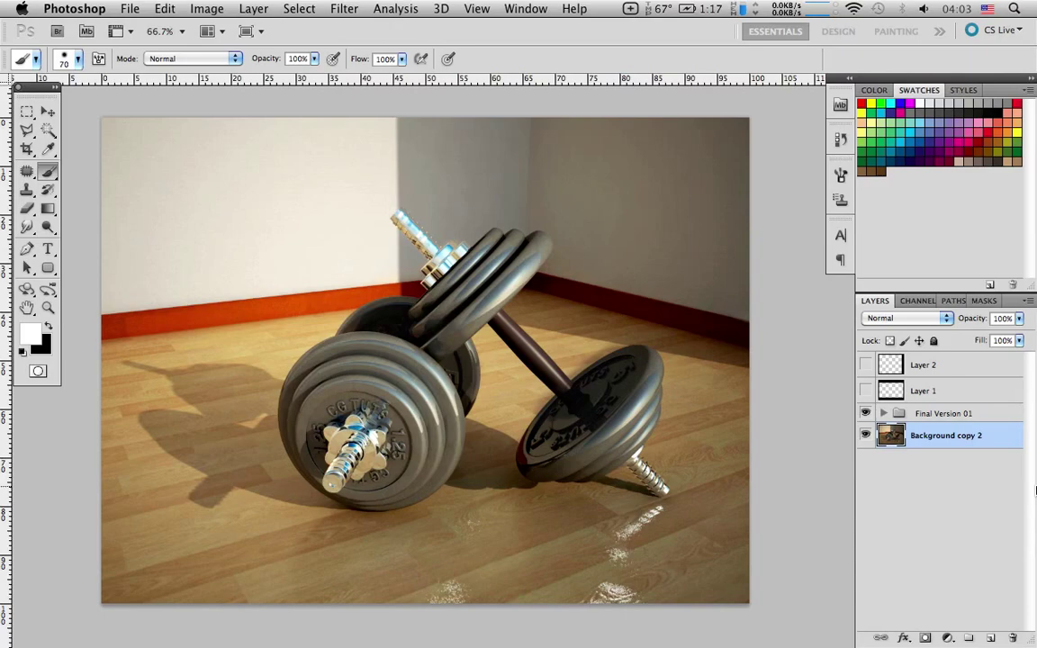
click(880, 414)
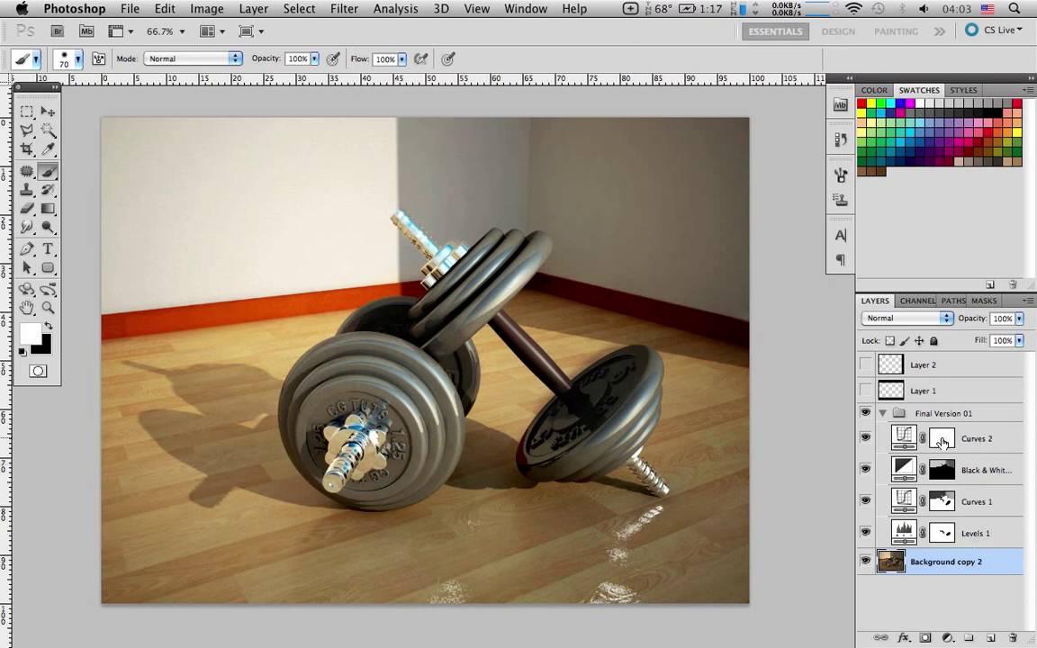
Add a new layer above Layer 2 and fill a full-width strip along the image's upper edge with black
click(926, 374)
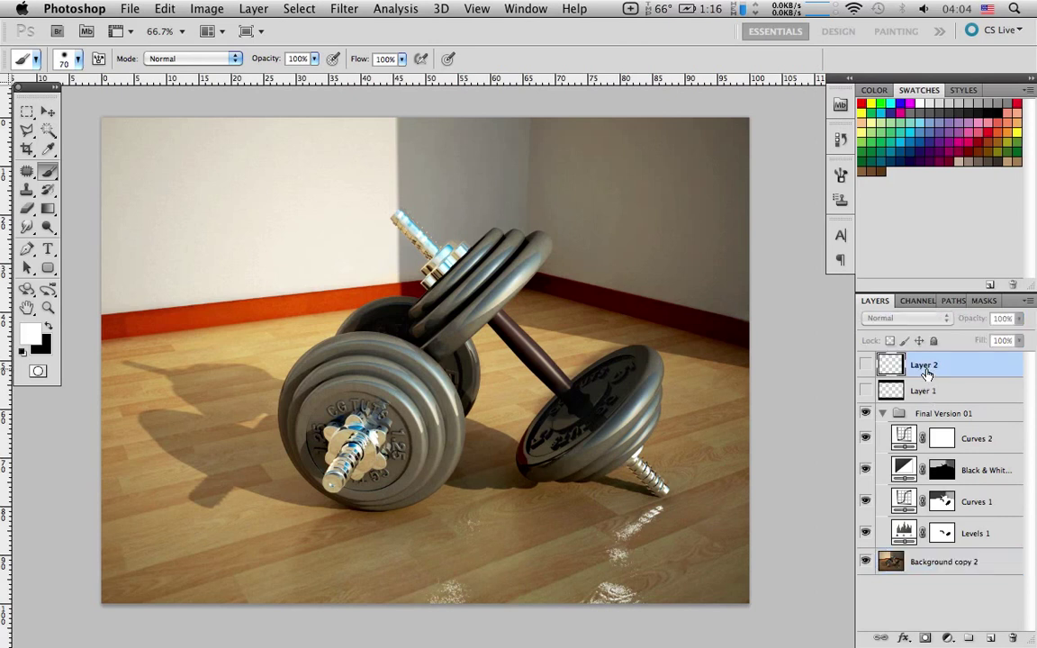
key(super+shift+n)
key(Return)
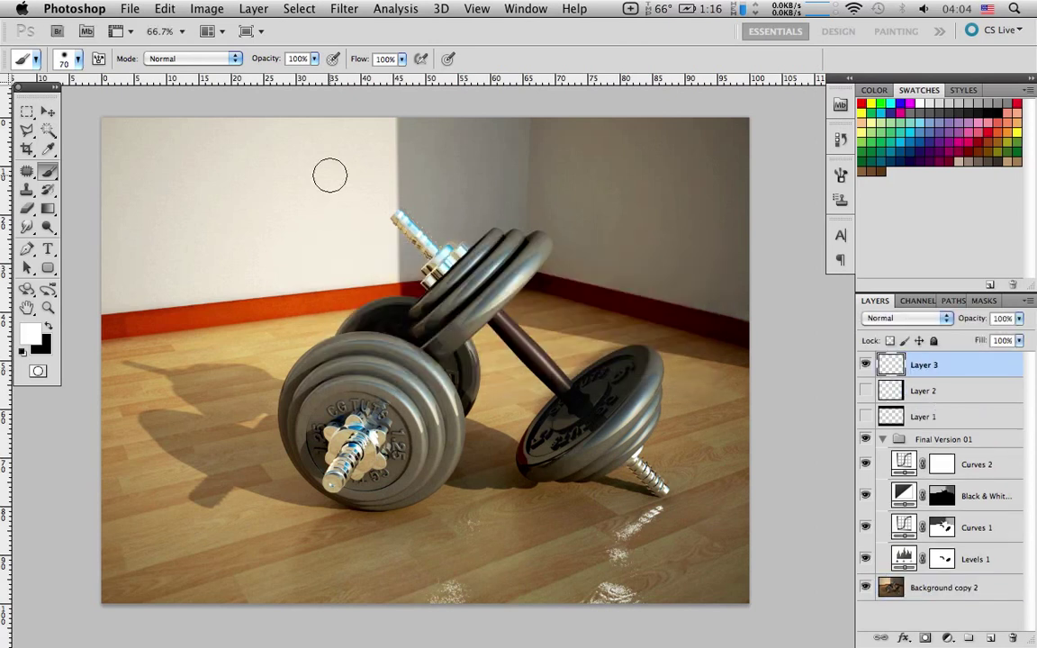
click(27, 111)
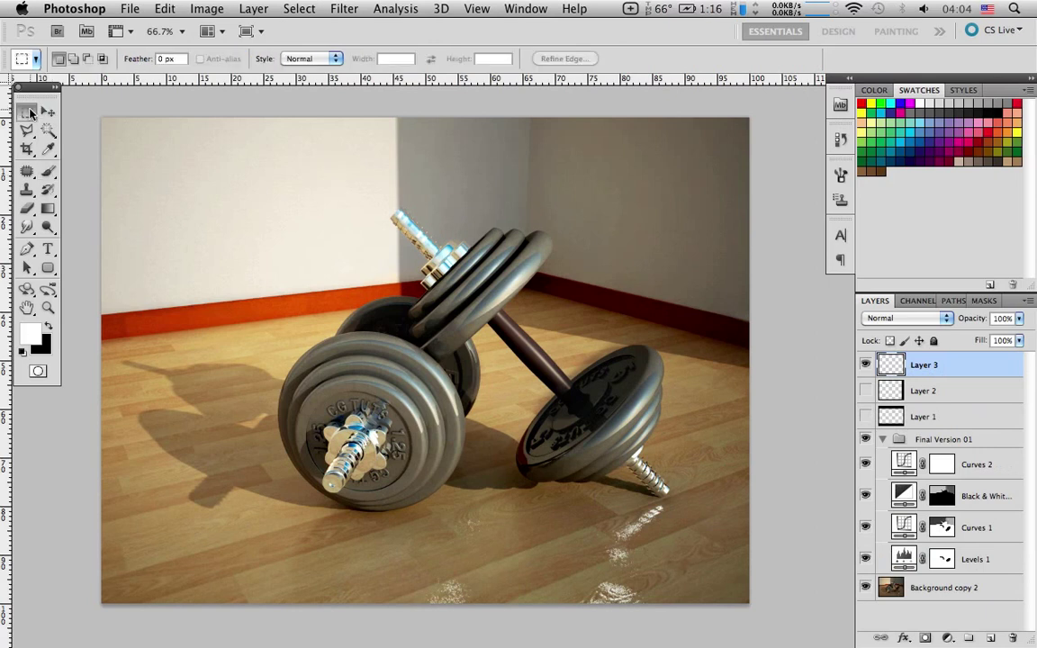
drag(102, 118, 794, 182)
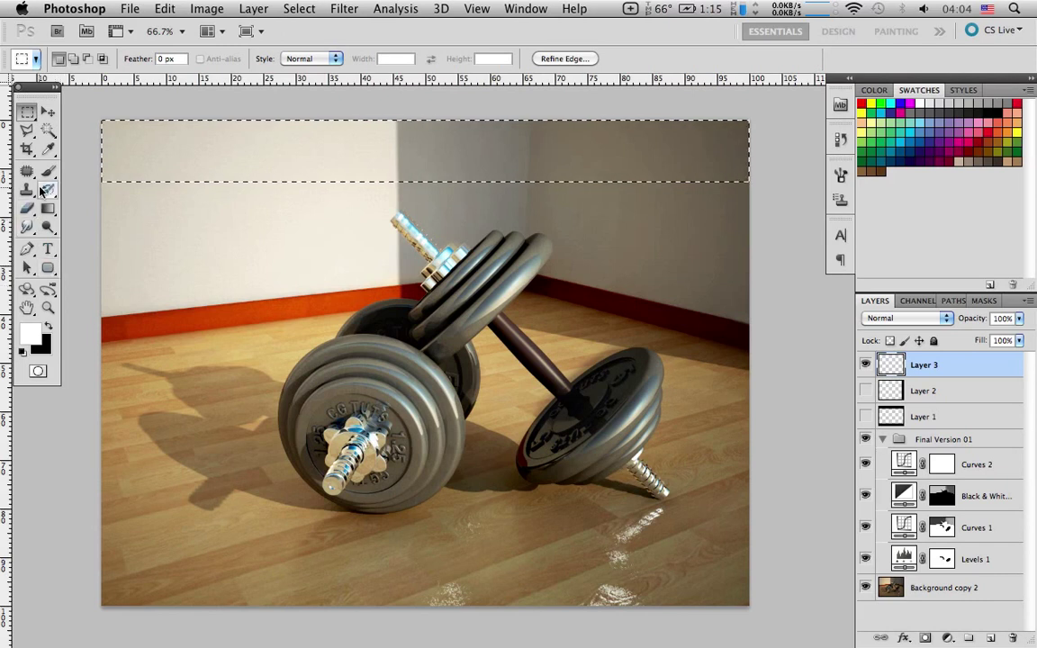
drag(51, 218, 90, 221)
click(50, 326)
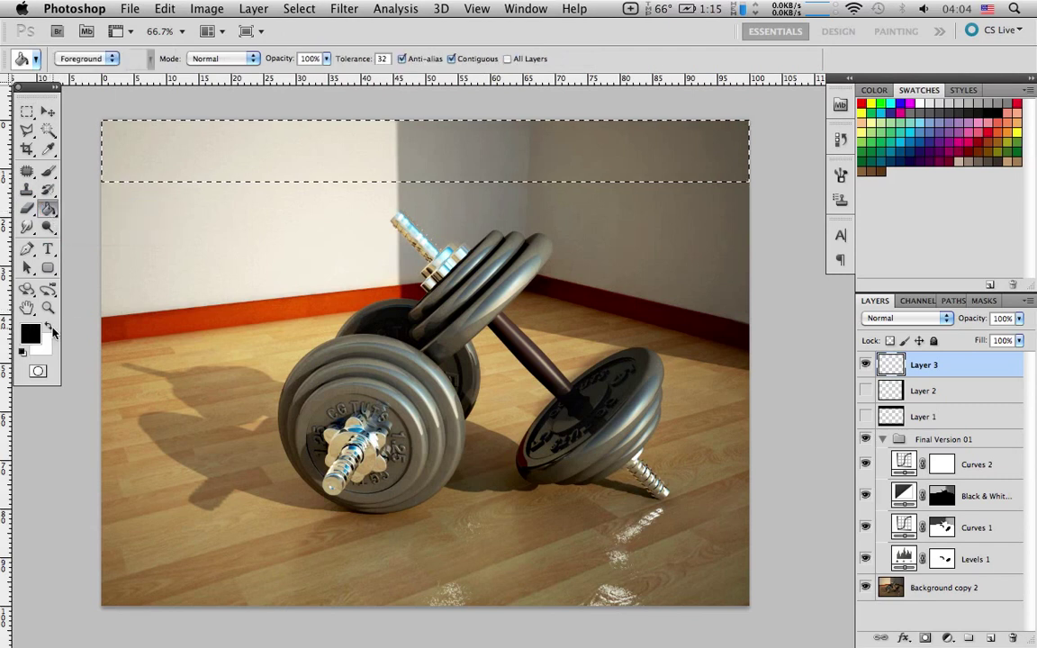
click(308, 146)
key(super+d)
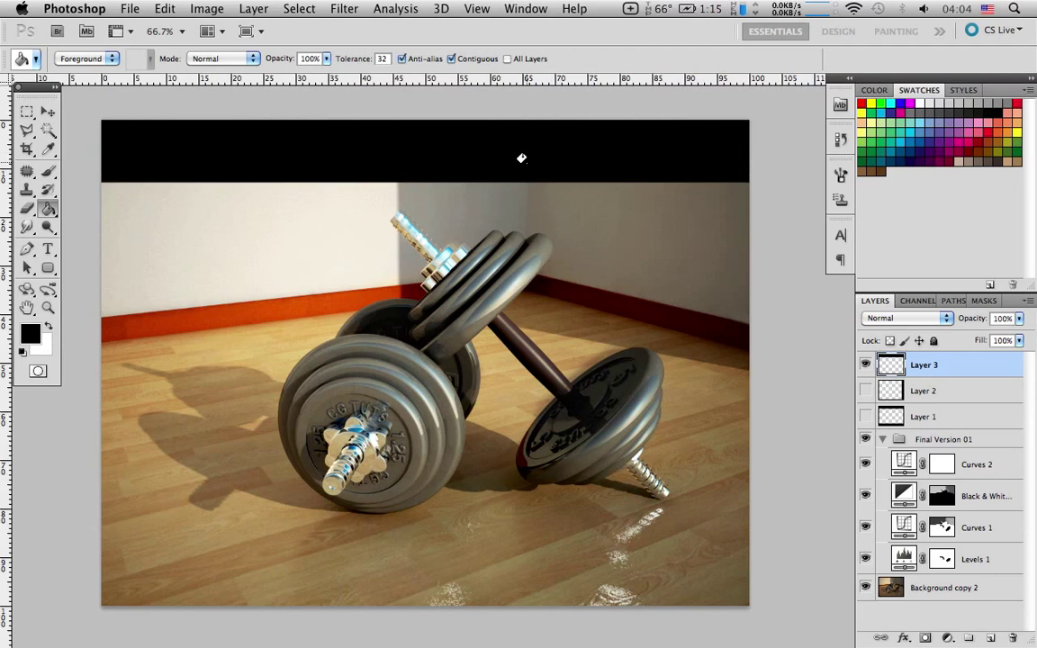
Bring up the transform box on the black strip, close it without changes, and delete the strip's layer
key(super+t)
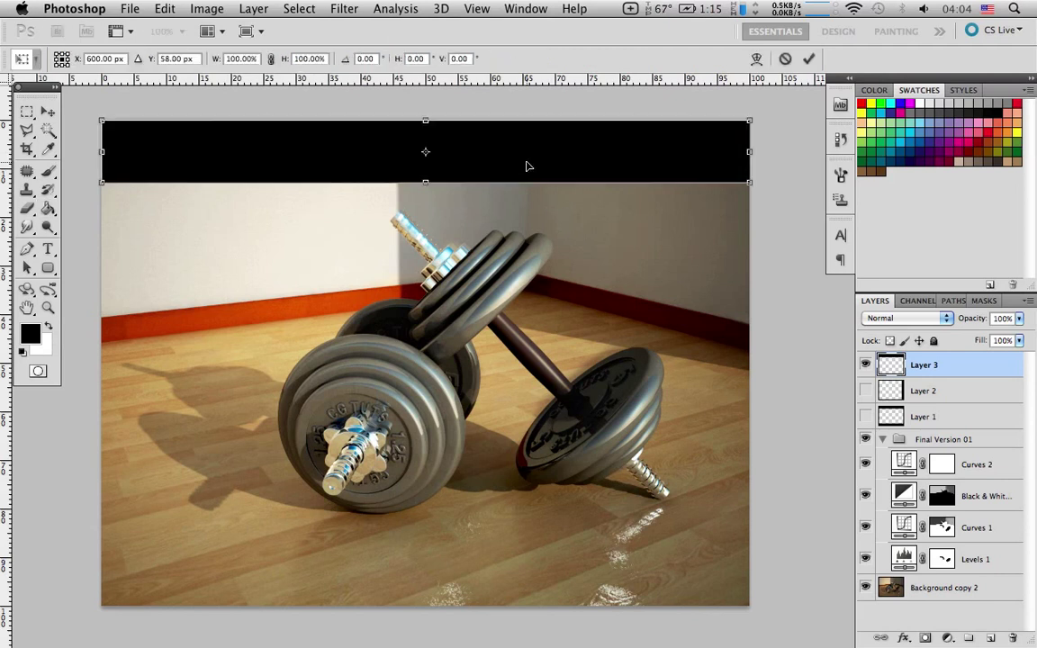
key(Return)
key(b)
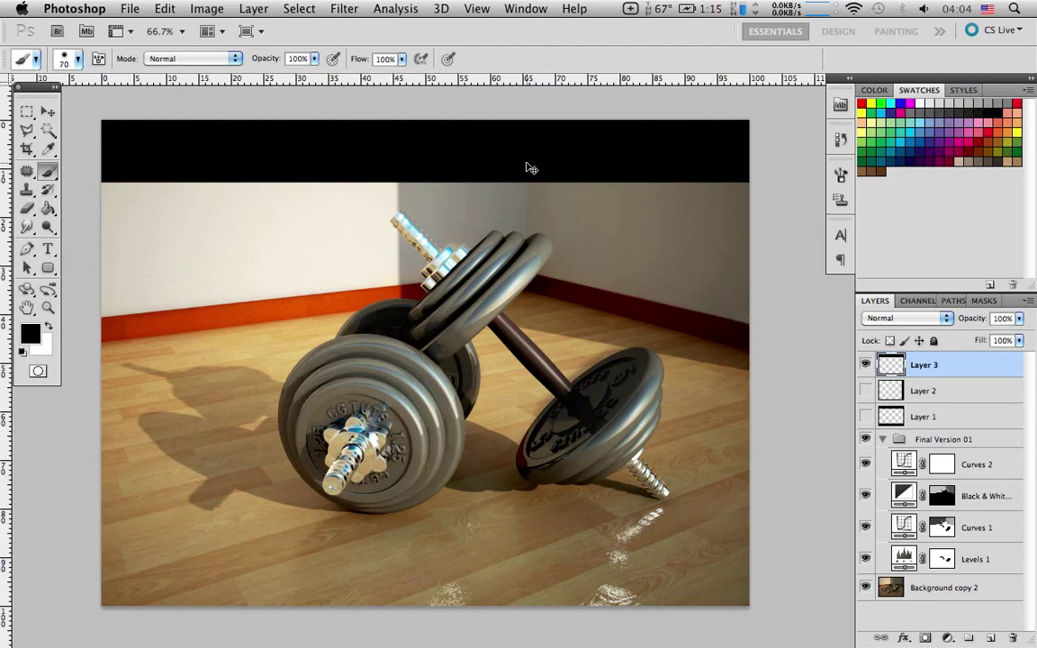
mouse_move(527, 173)
super+mouse_down()
mouse_move(528, 191)
mouse_move(519, 152)
super+mouse_up()
key(Delete)
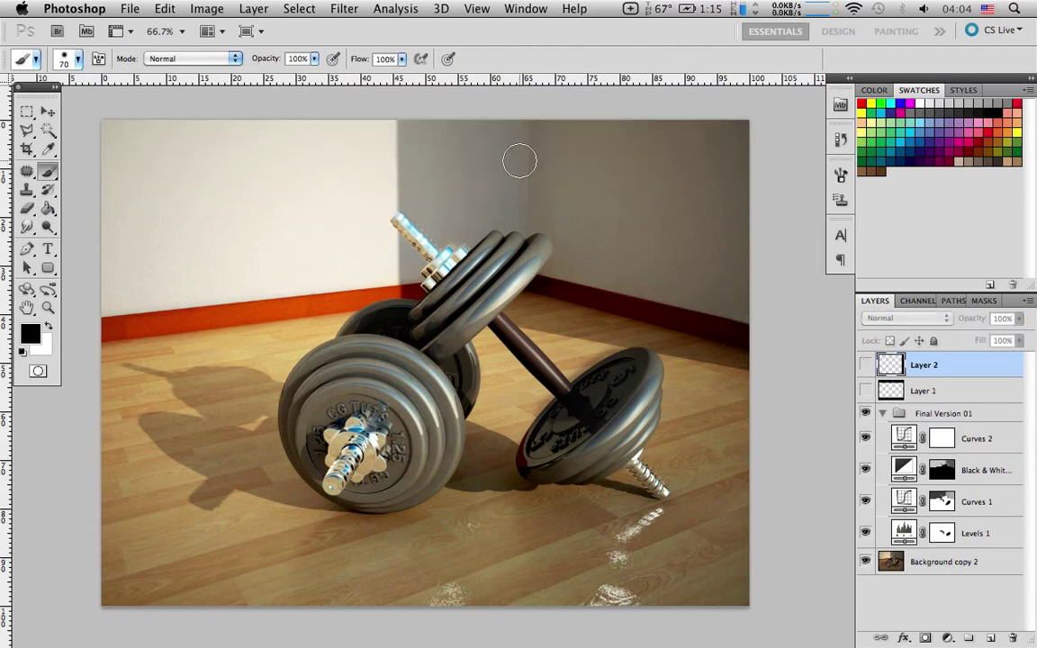
Compare the image with and without the black framing bars, leaving both Layer 1 and Layer 2 visible
click(865, 390)
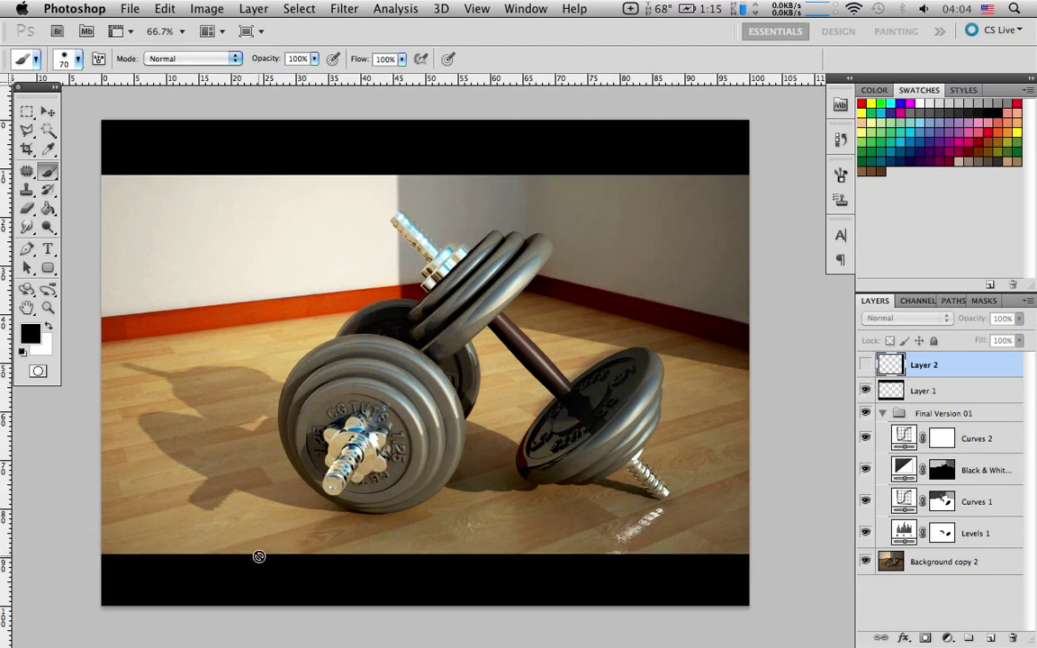
click(866, 390)
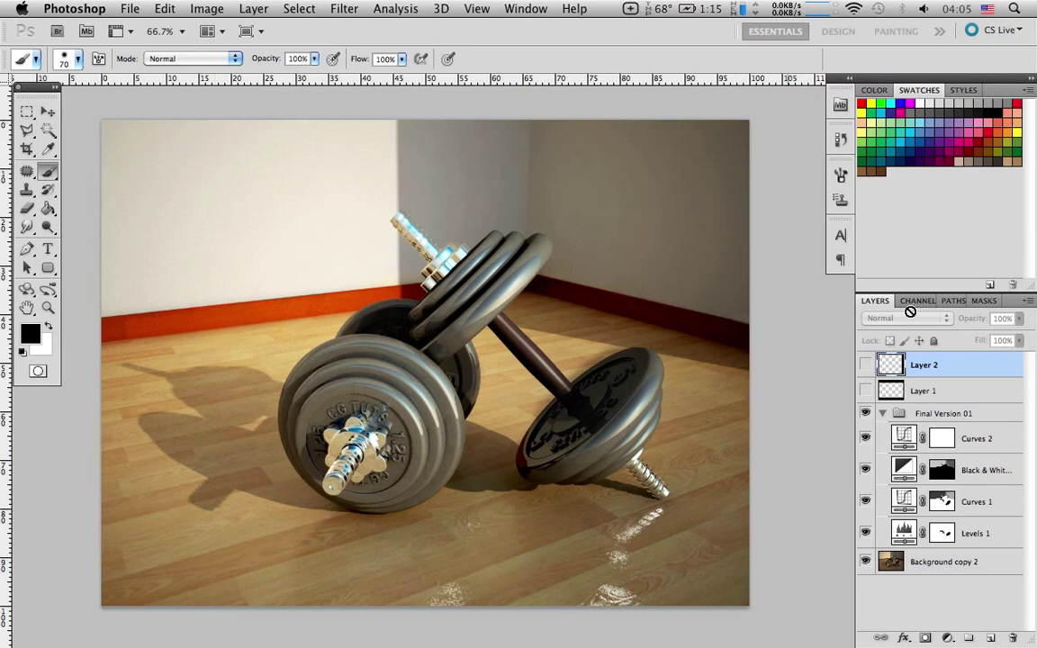
click(866, 391)
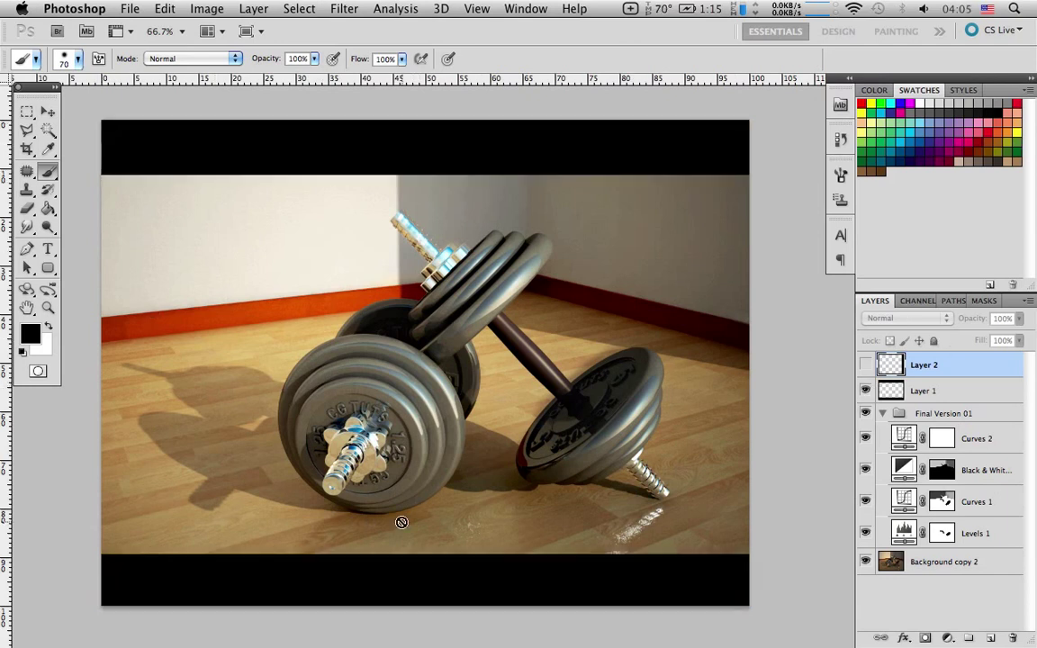
click(866, 364)
click(866, 365)
click(866, 366)
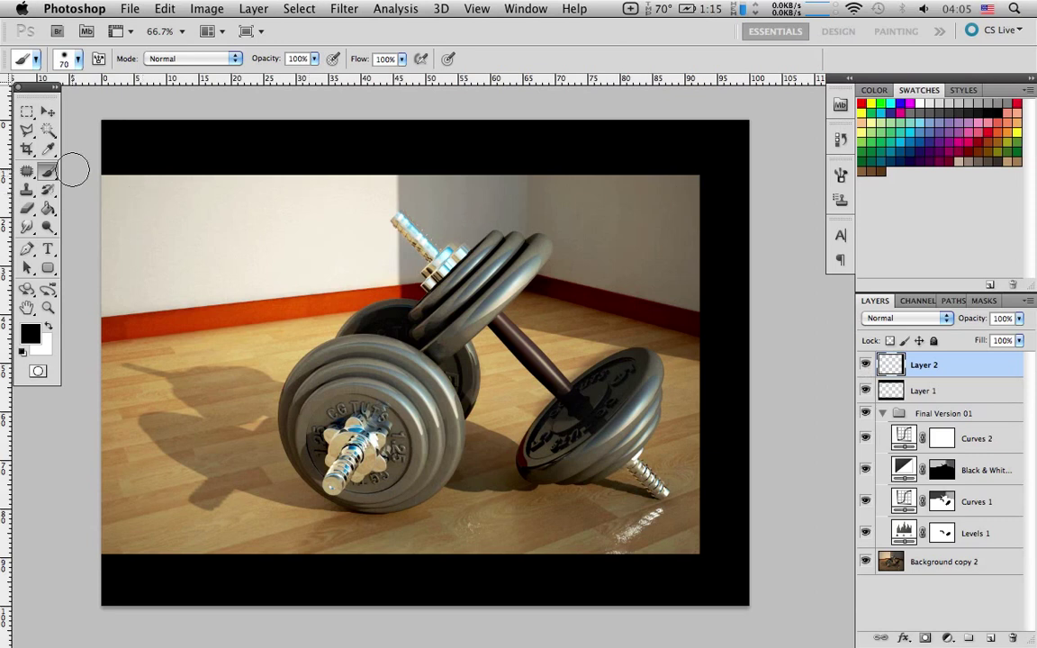
Crop the image to the area enclosed by the black bars, aligning the crop's upper edge with the bar
click(27, 150)
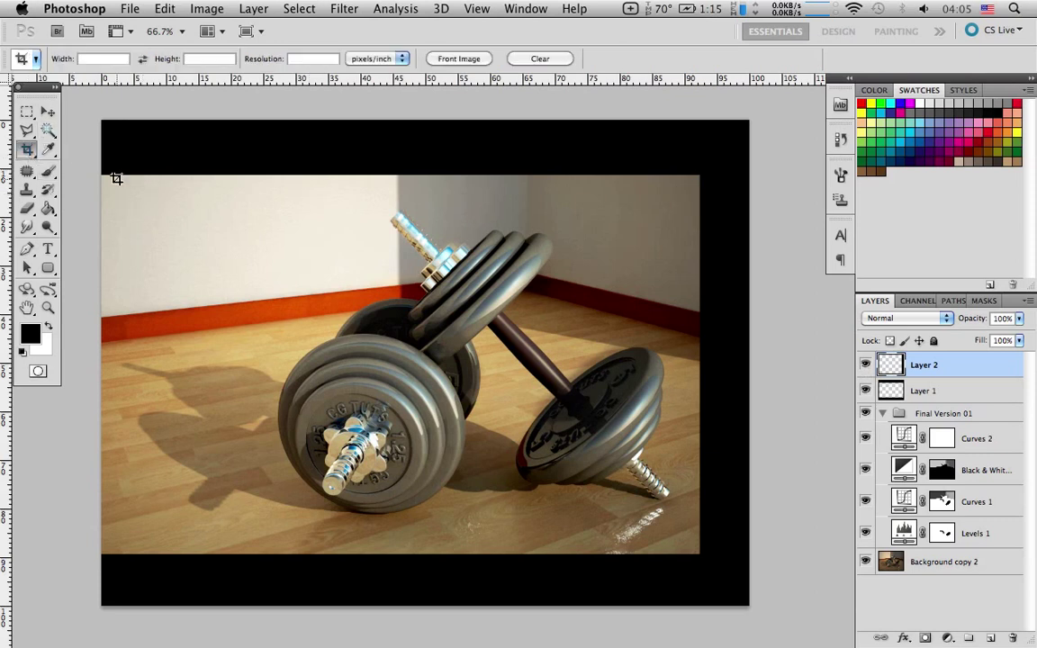
drag(99, 174, 696, 553)
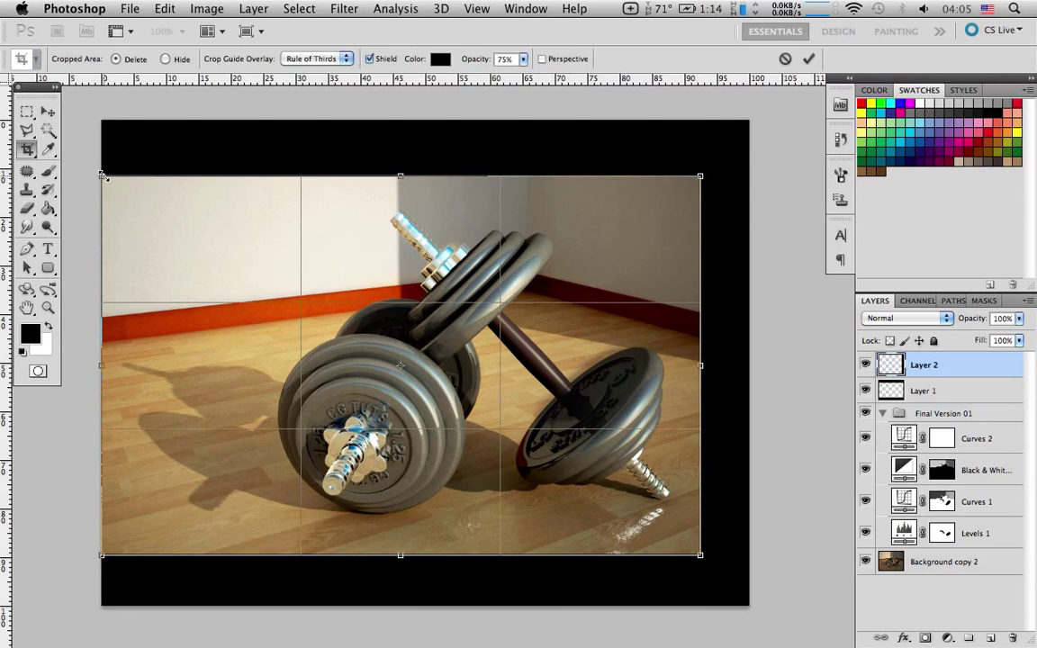
drag(104, 176, 104, 175)
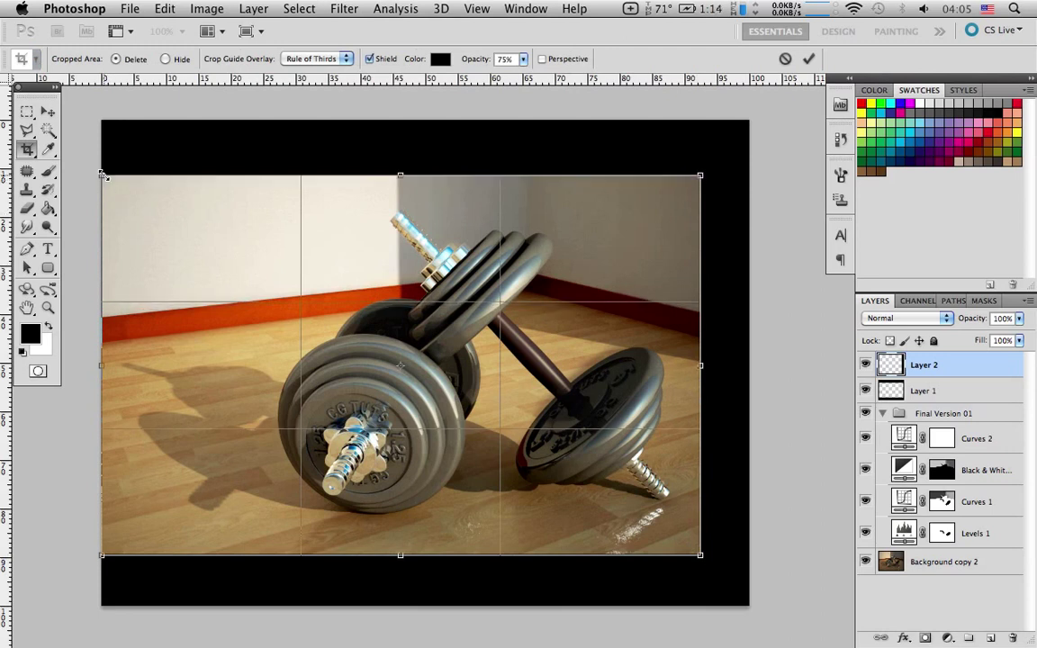
key(Return)
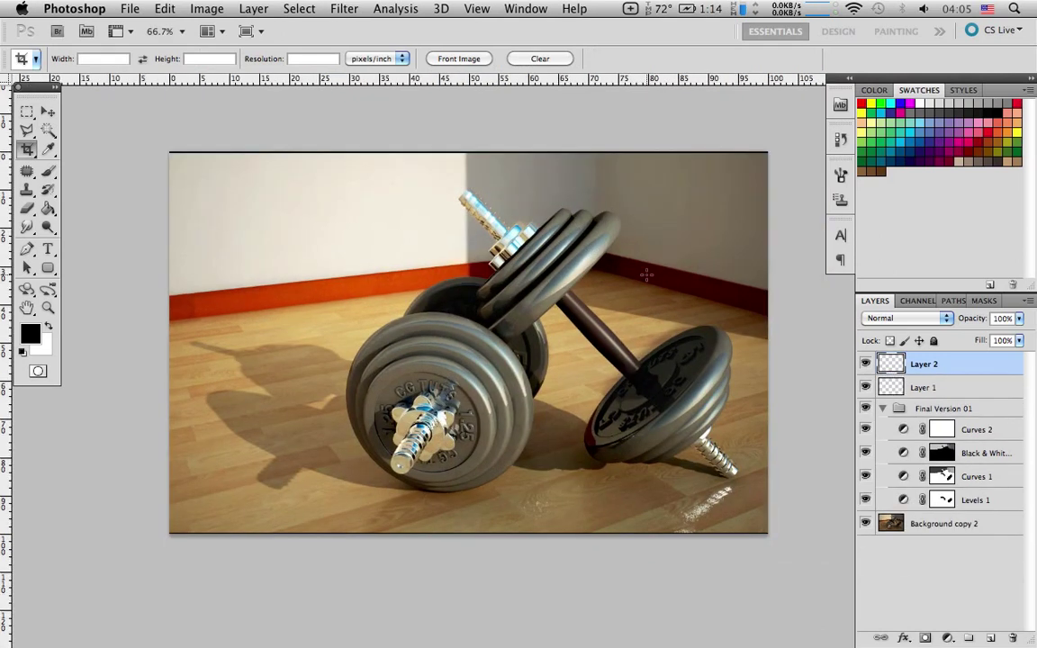
Hide Layer 2 and Layer 1 so the cropped image shows without the black bars
drag(866, 364, 866, 387)
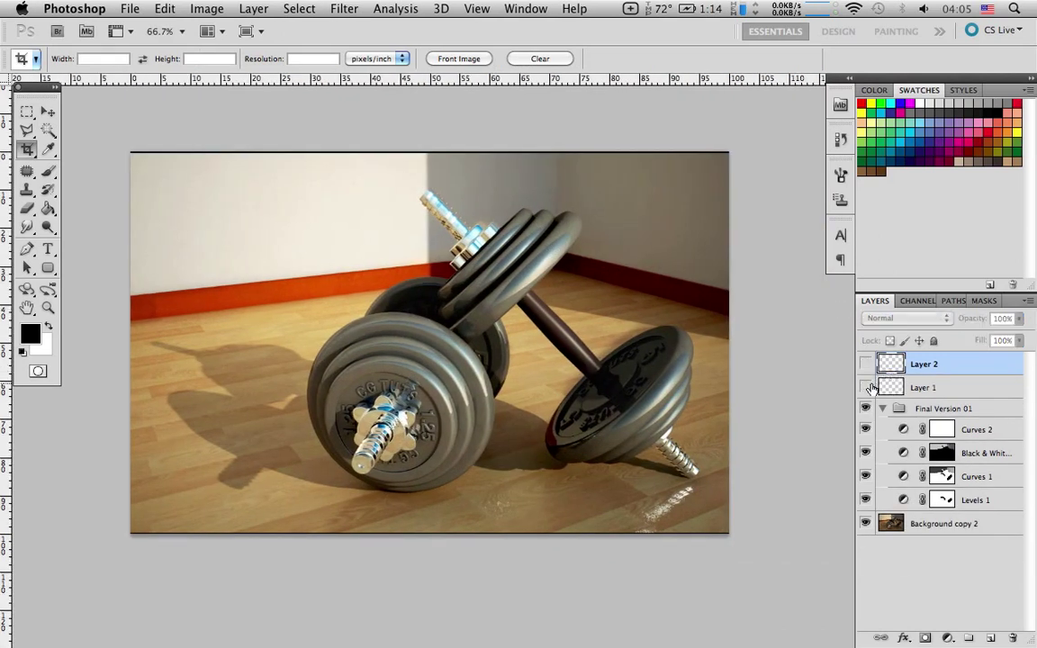
scroll(735, 375, right, 5)
scroll(735, 375, down, 1)
scroll(735, 375, left, 7)
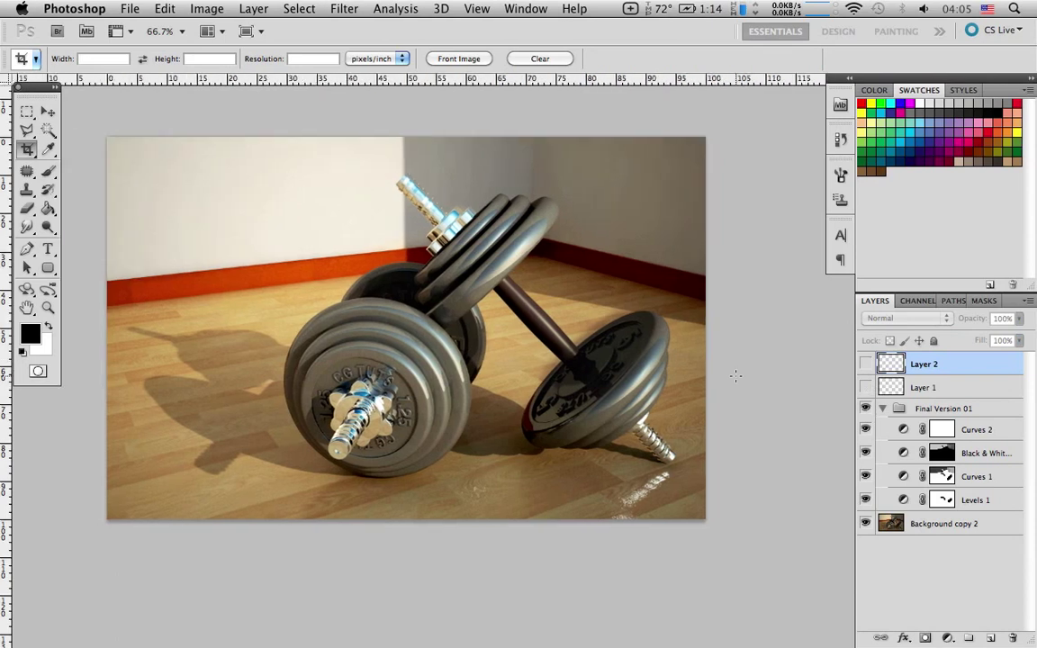
Examine the RGB curve of the Curves 2 adjustment layer and close its settings
scroll(735, 375, left, 2)
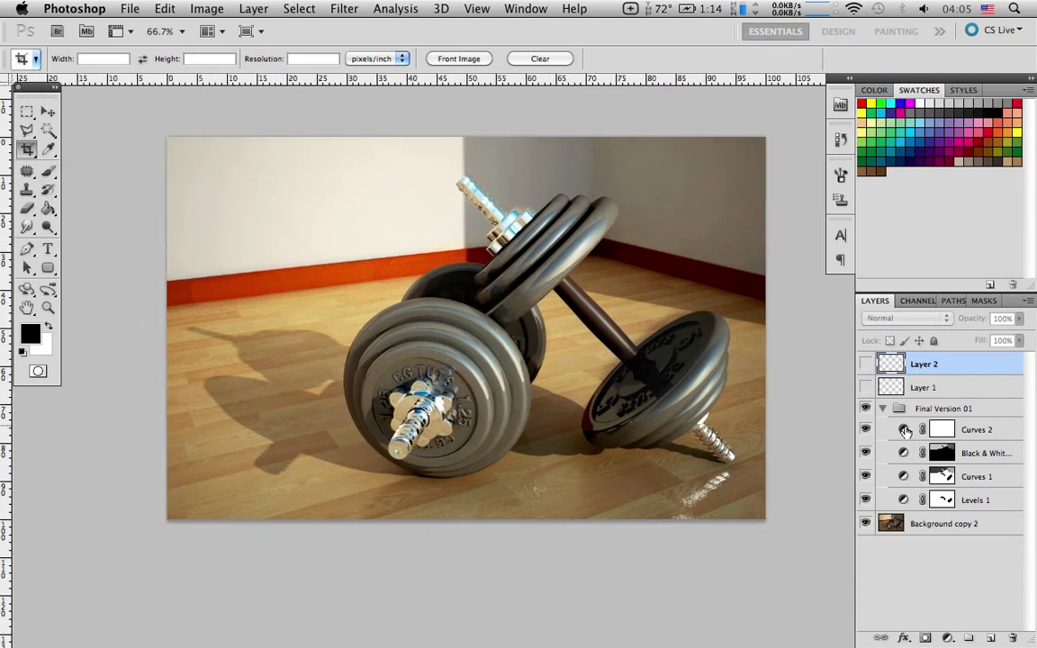
double_click(903, 431)
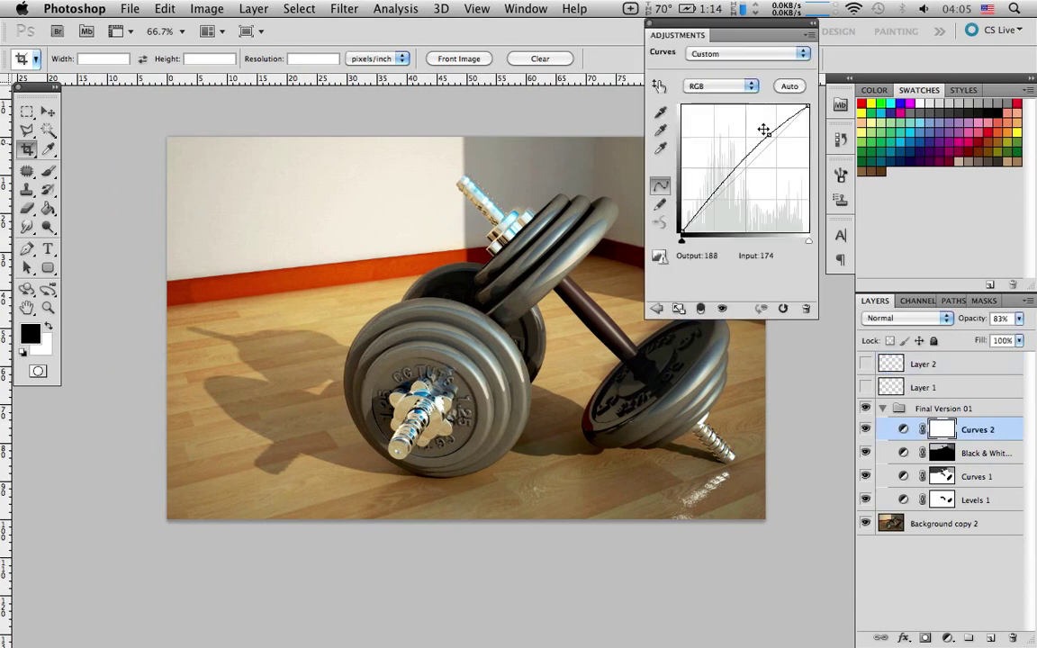
click(653, 23)
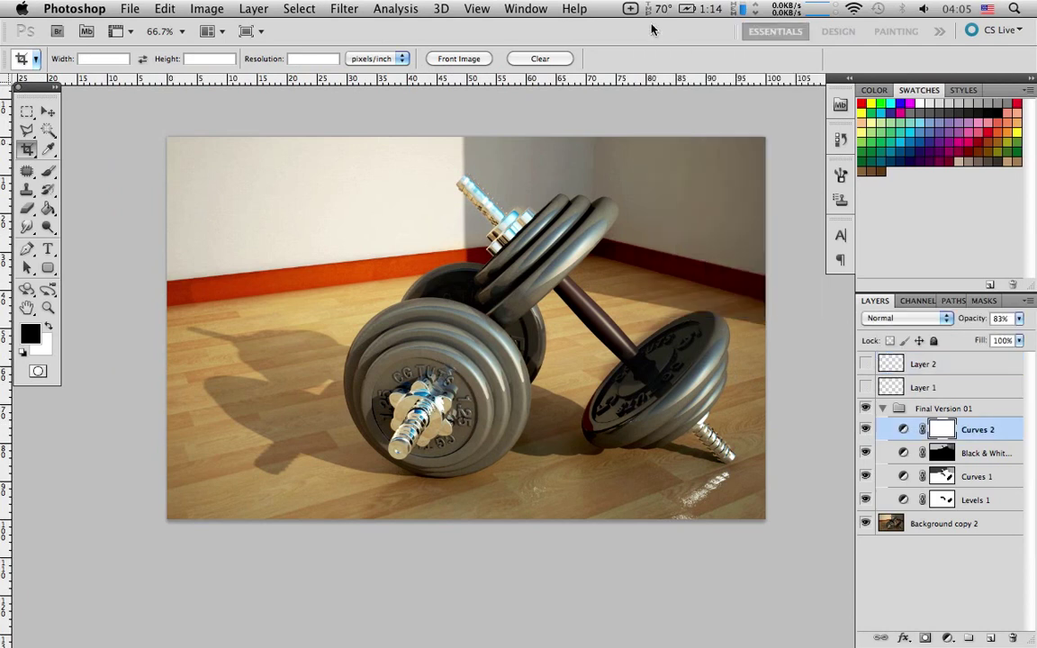
Hide and show the Final Version 01 group repeatedly to compare the raw render with the corrected image, leaving it visible
click(865, 408)
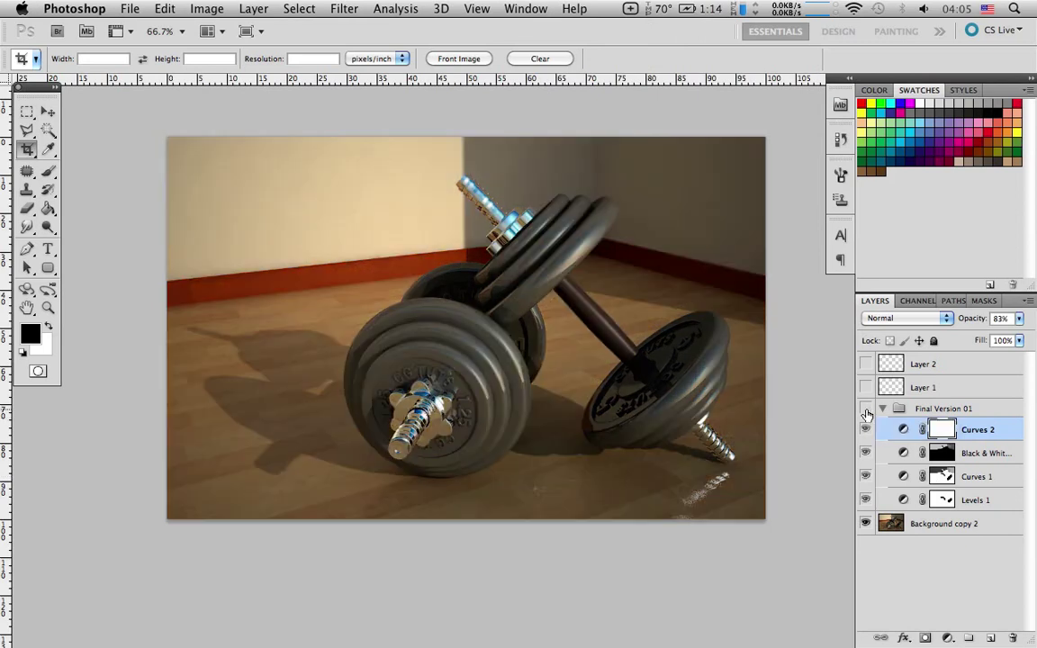
click(865, 409)
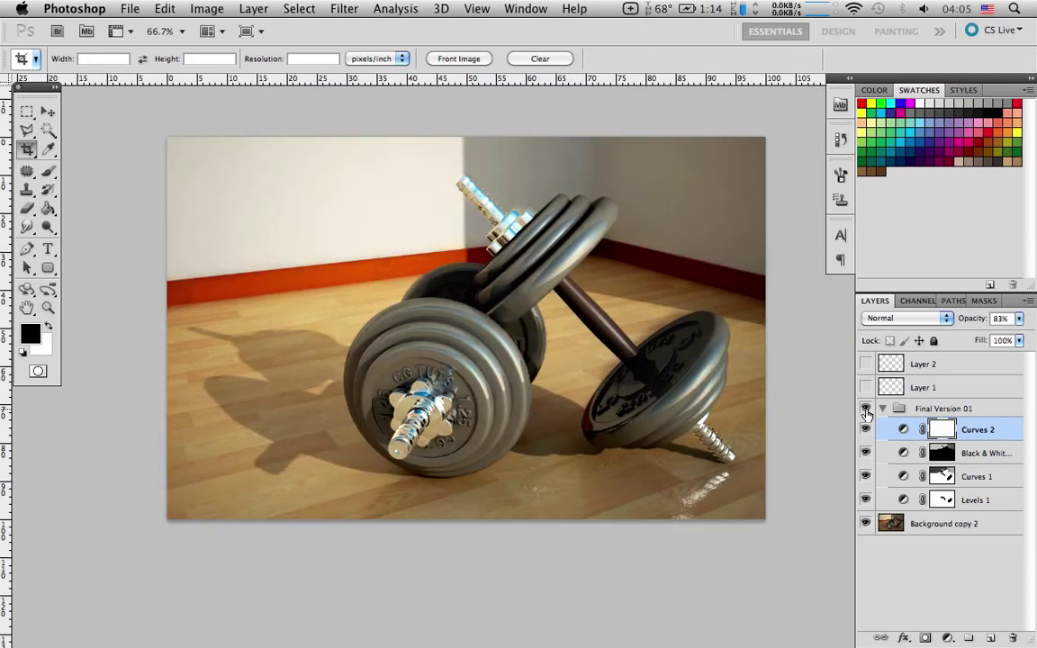
click(866, 411)
click(866, 411)
click(865, 410)
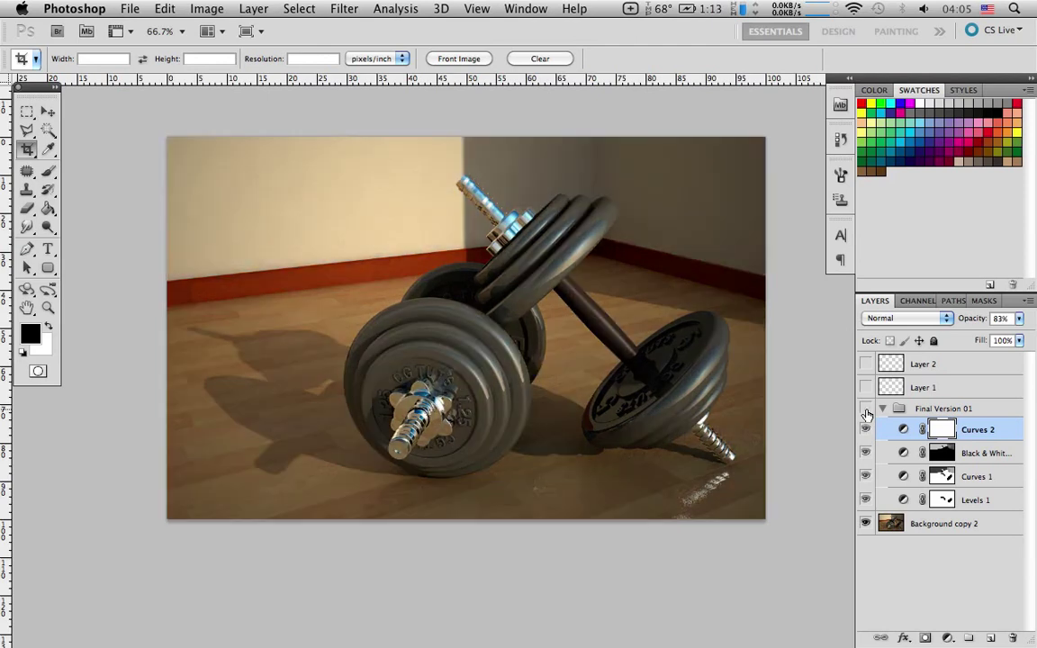
click(866, 410)
click(865, 411)
click(866, 410)
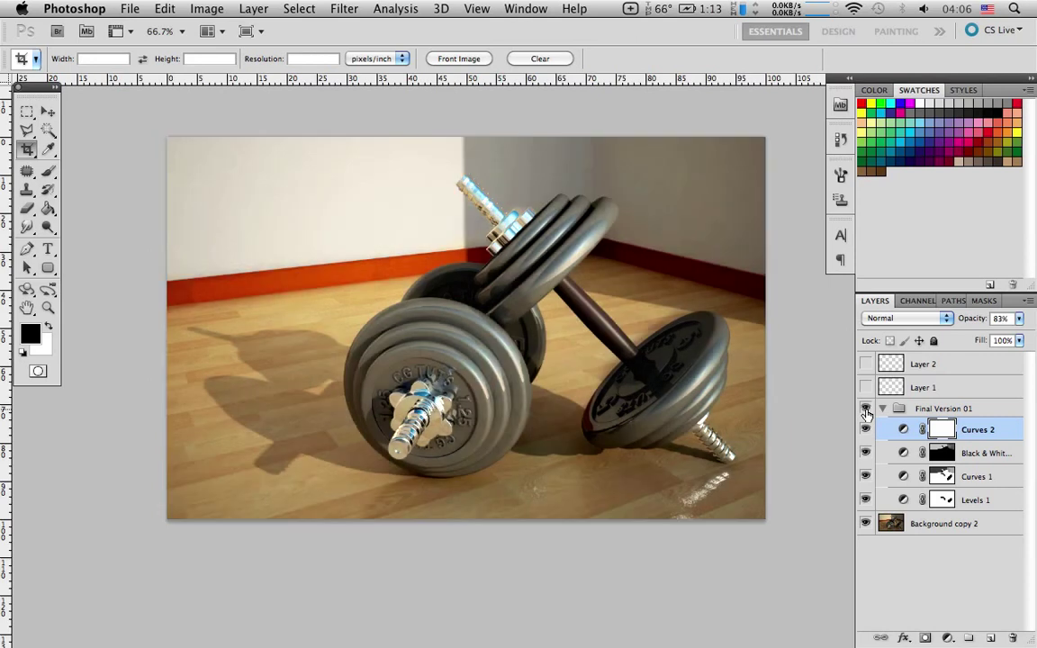
click(866, 411)
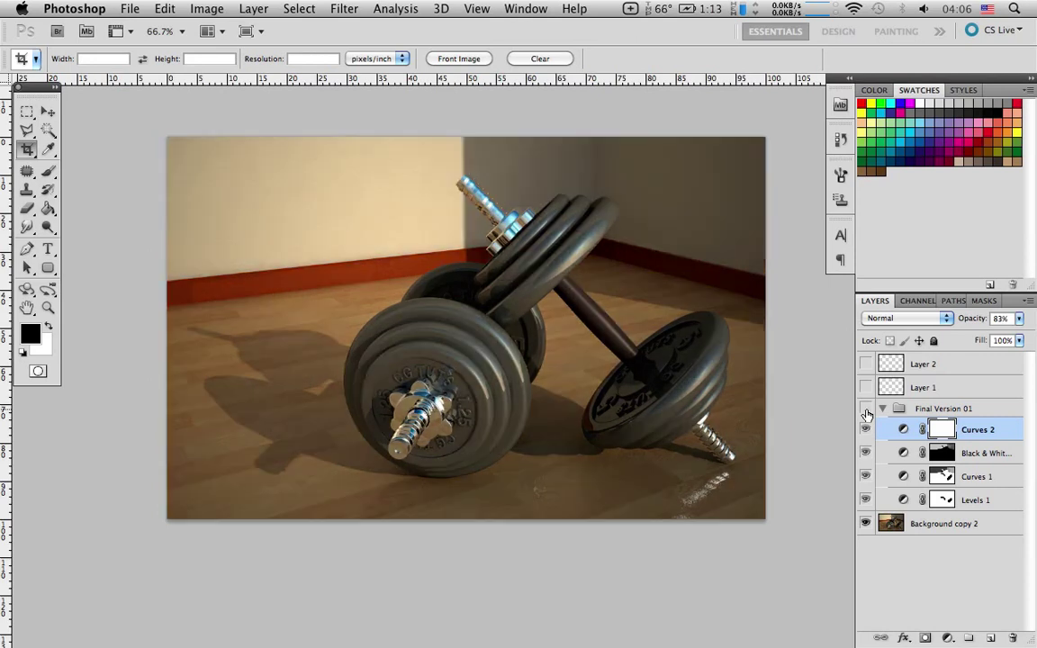
click(866, 410)
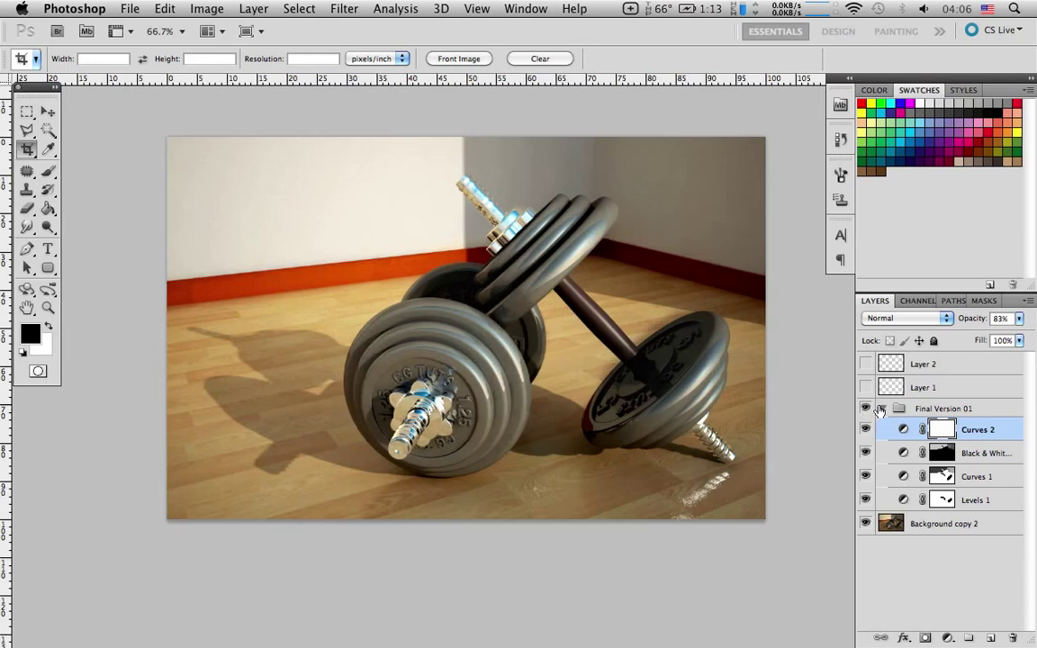
Collapse and expand the Final Version 01 group between further before-and-after comparisons, leaving the group collapsed and visible
click(881, 409)
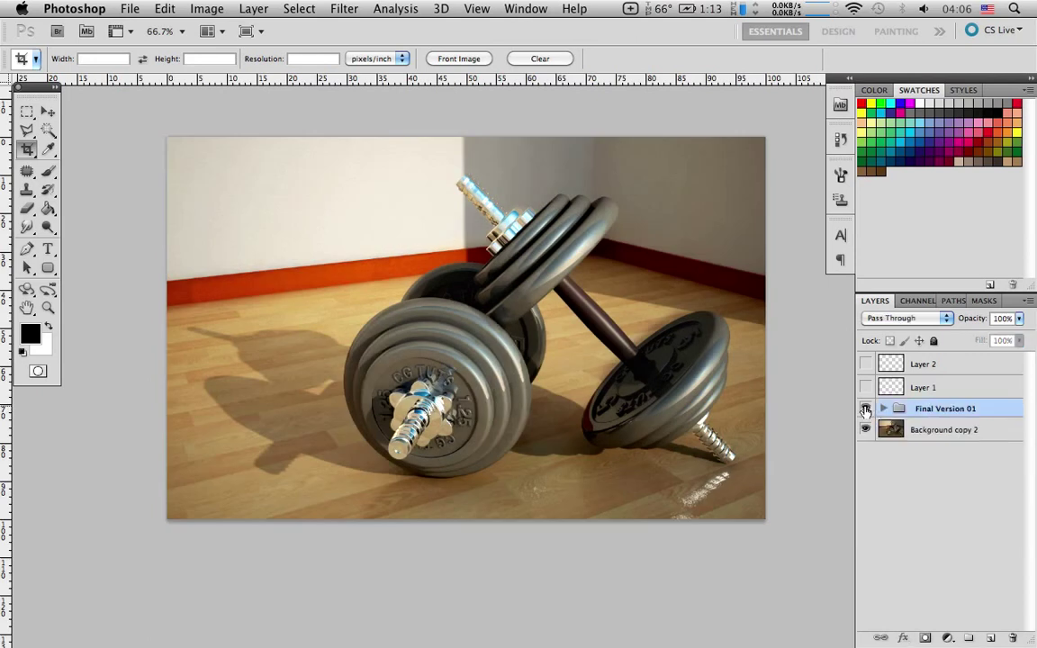
click(866, 410)
click(866, 411)
click(881, 409)
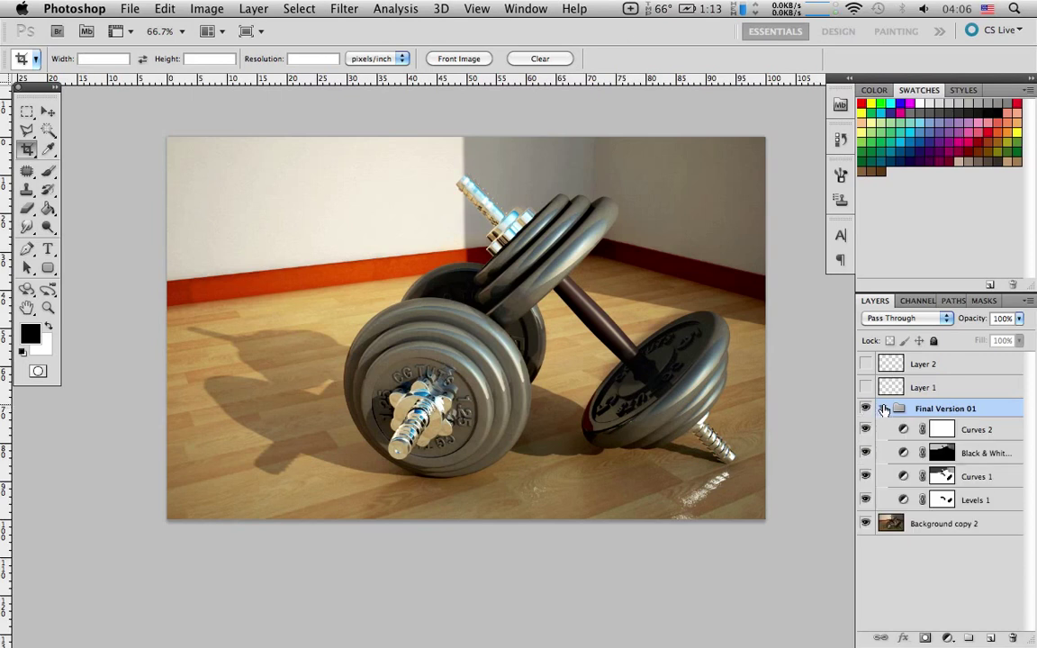
click(883, 409)
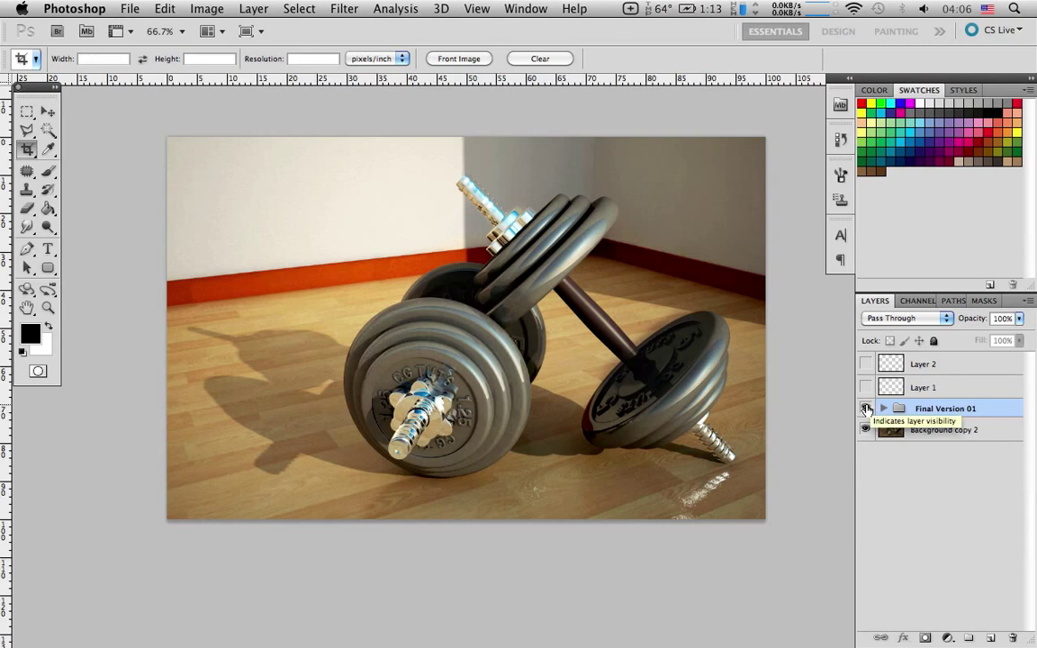
click(865, 410)
click(866, 410)
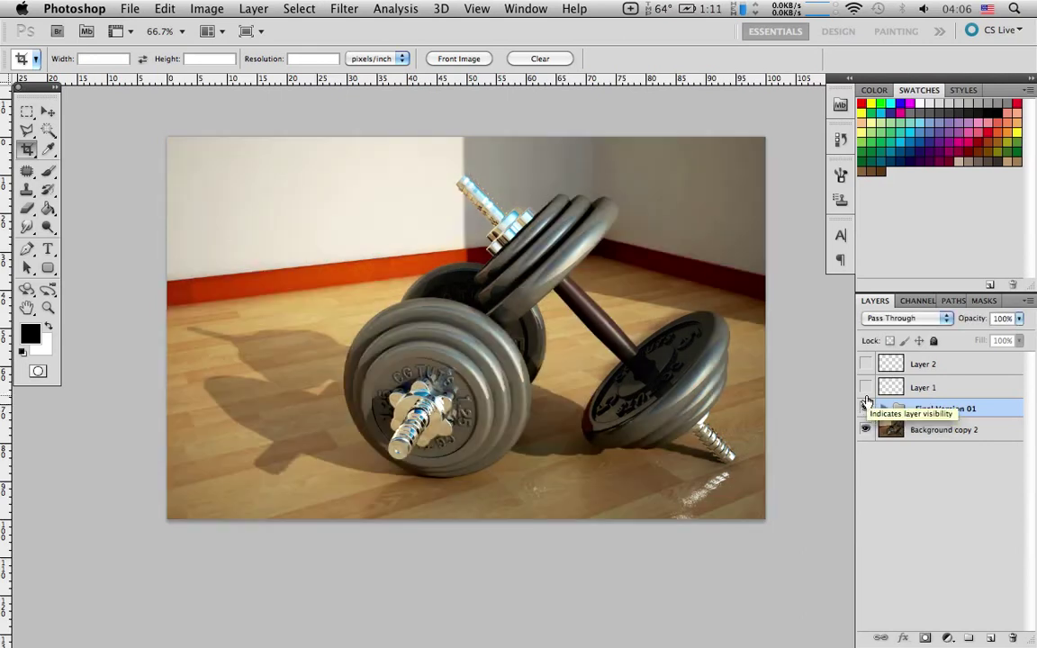
click(882, 410)
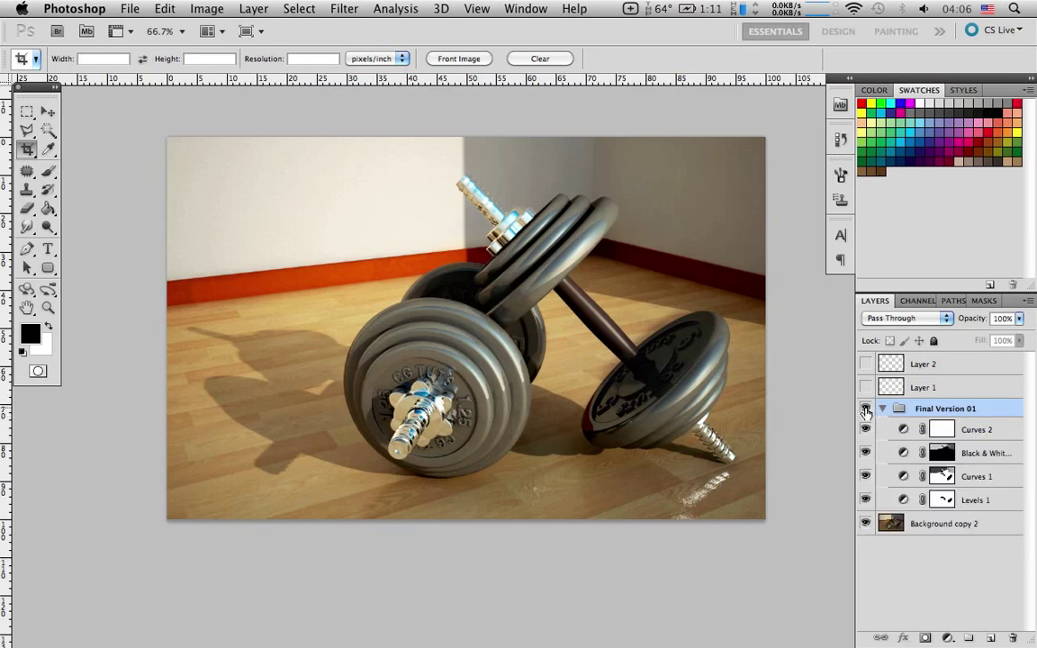
click(865, 409)
click(865, 409)
click(884, 410)
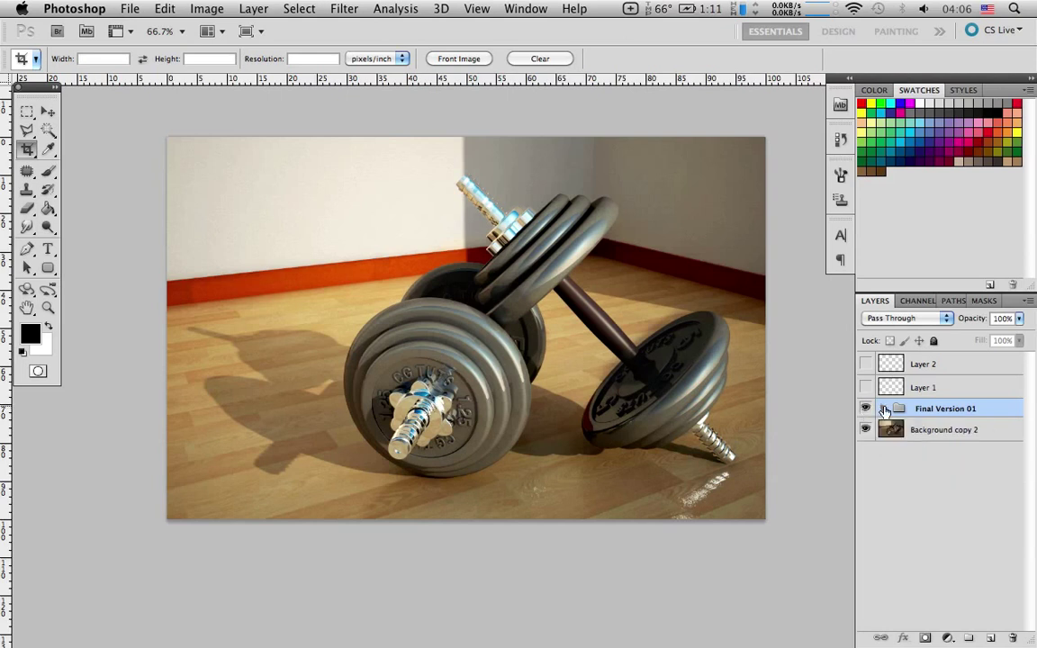
click(865, 411)
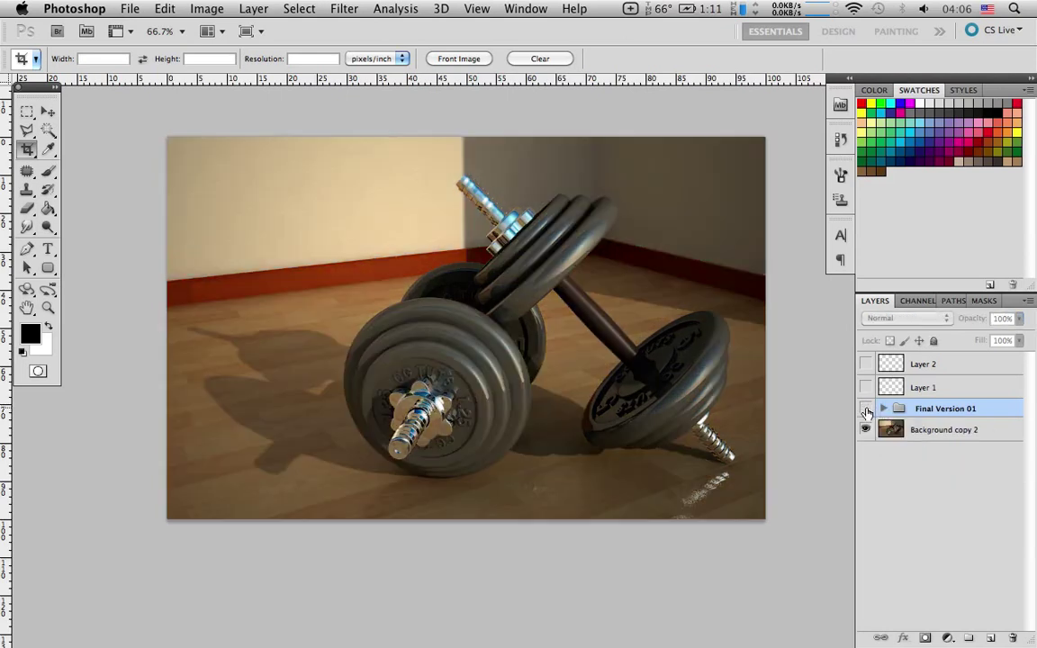
click(866, 411)
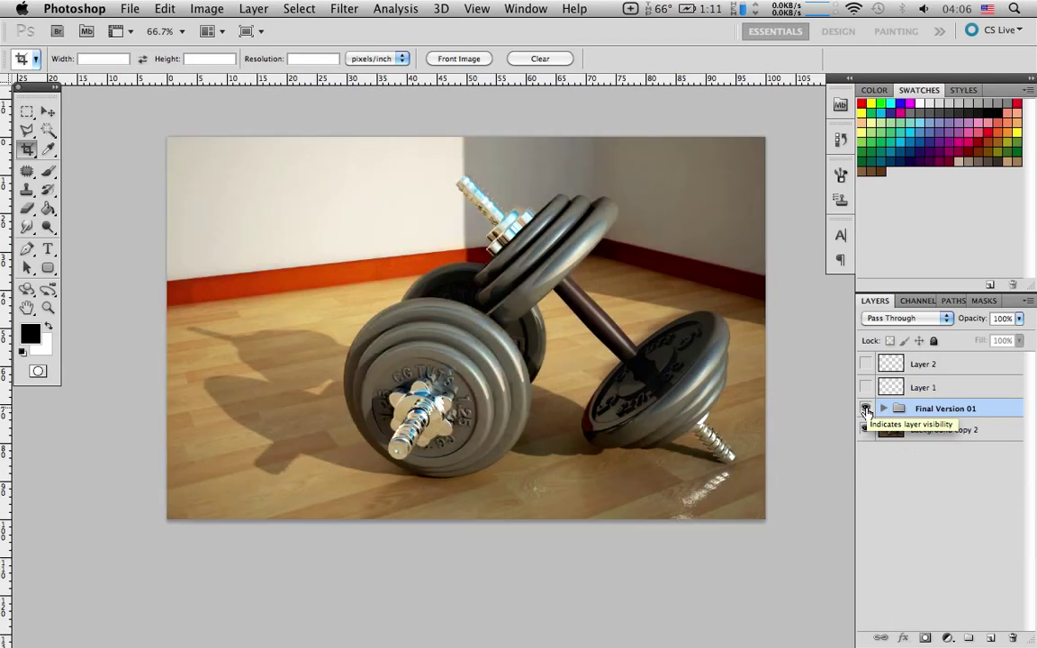